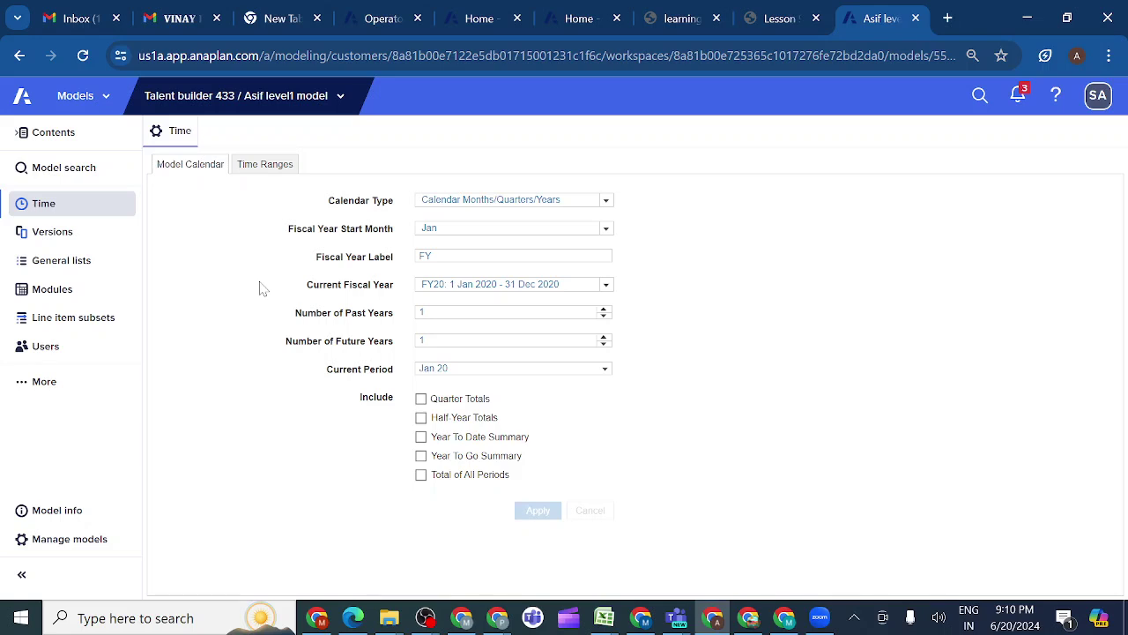
Step: Open the model's list of modules
click(93, 294)
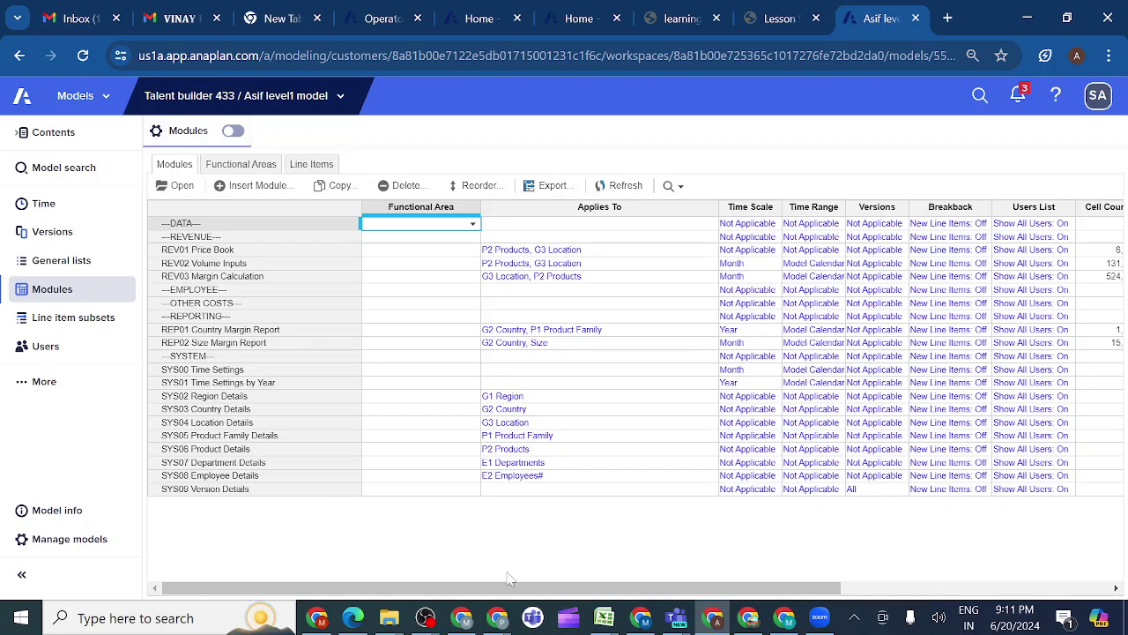
Step: Switch to the Anaplan evening class meeting in Microsoft Teams and look through the participant list
mouse_move(675, 624)
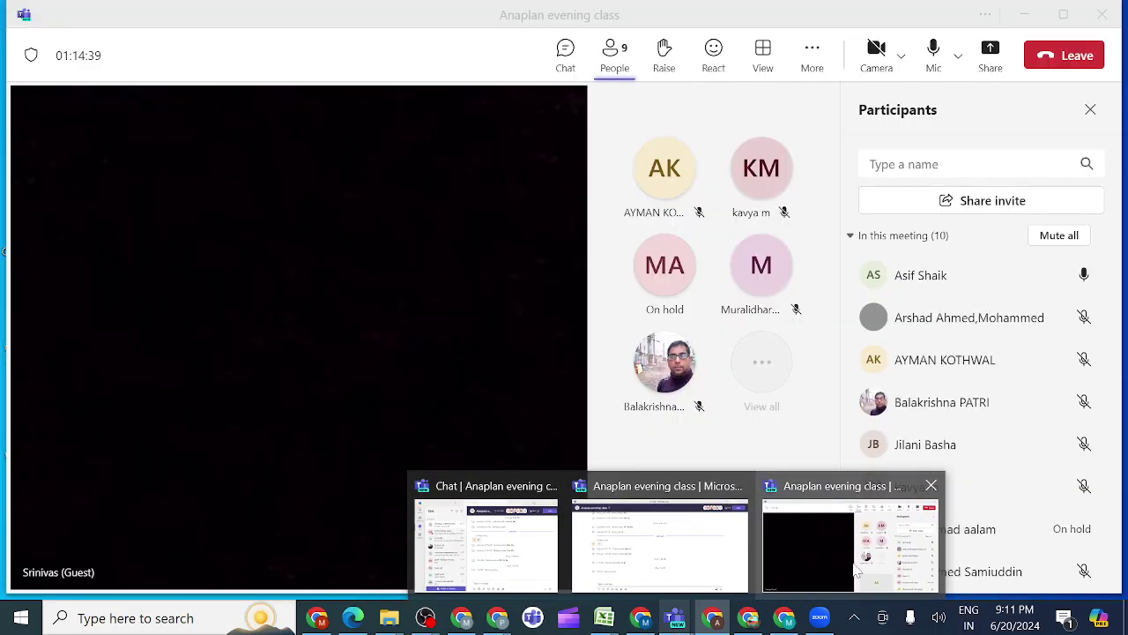
click(855, 571)
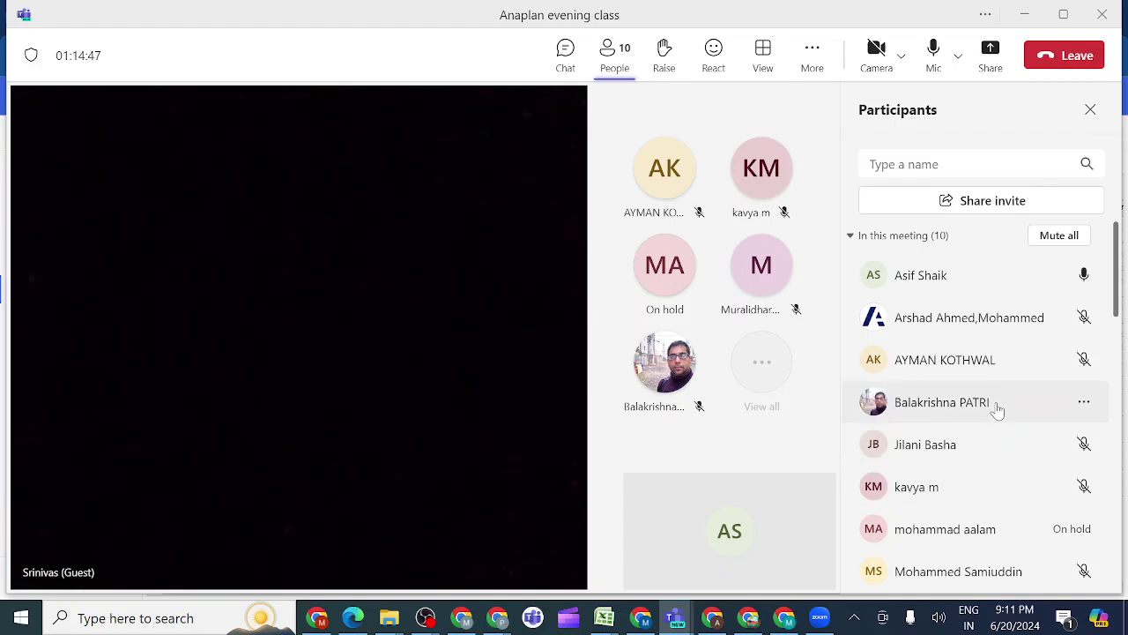
scroll(997, 408, down, 5)
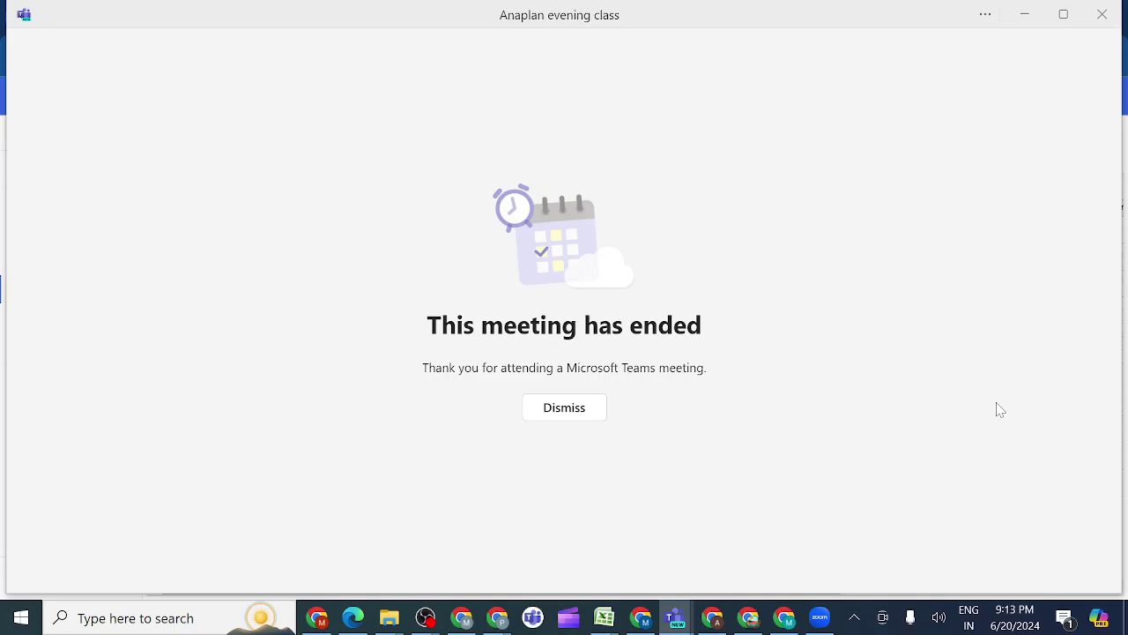
Step: Close the ended meeting's window and rejoin the Anaplan evening class meeting with the camera off
mouse_move(676, 626)
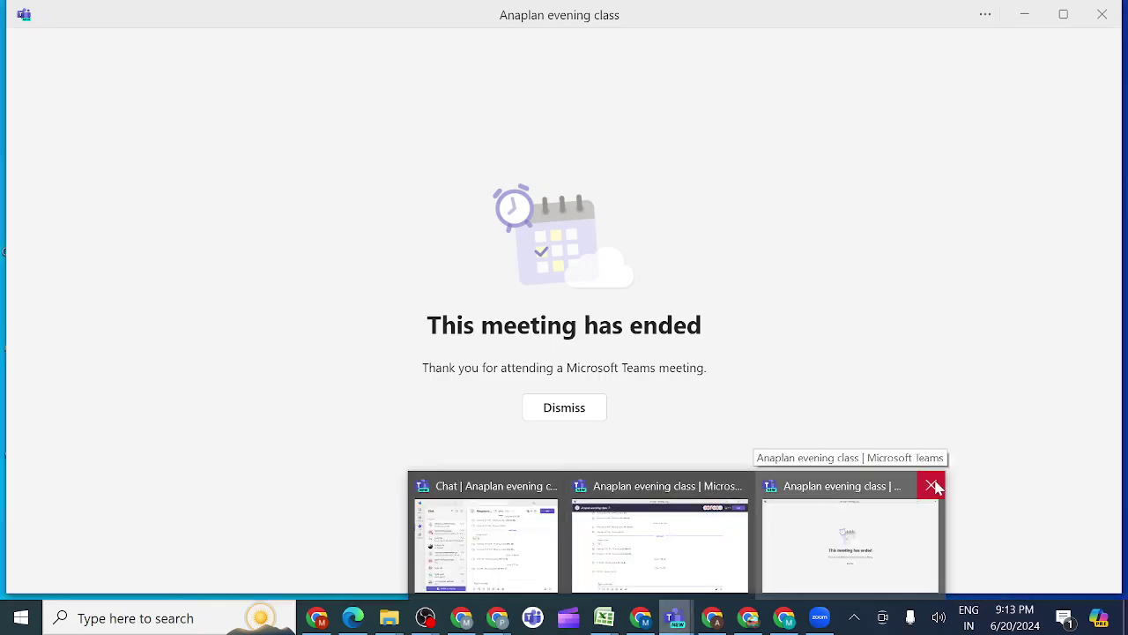
click(931, 486)
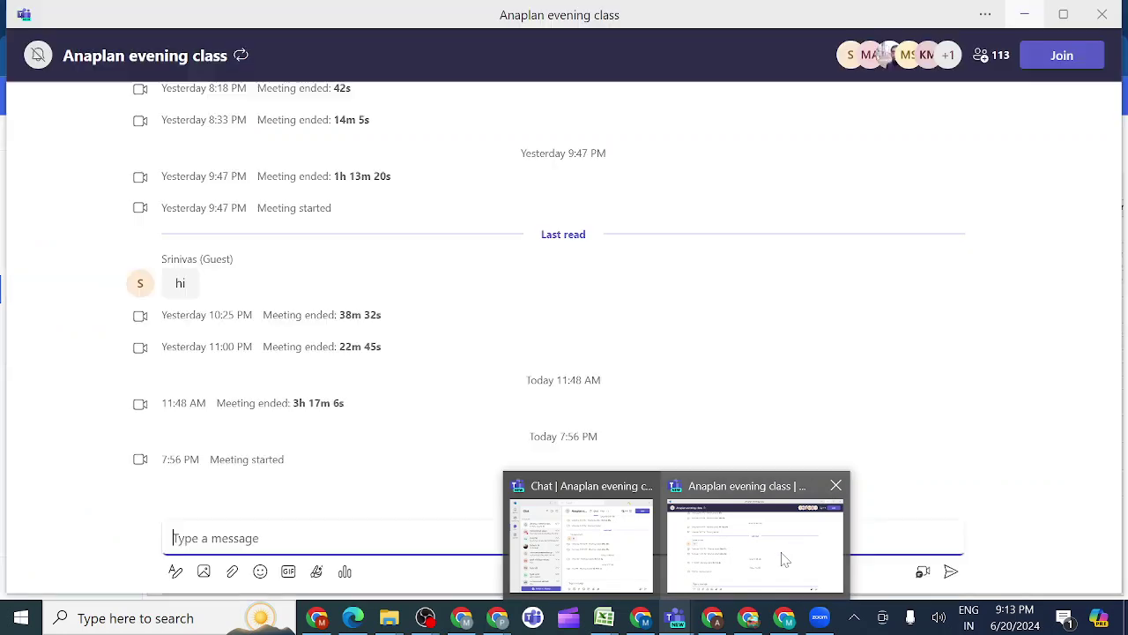
click(1062, 57)
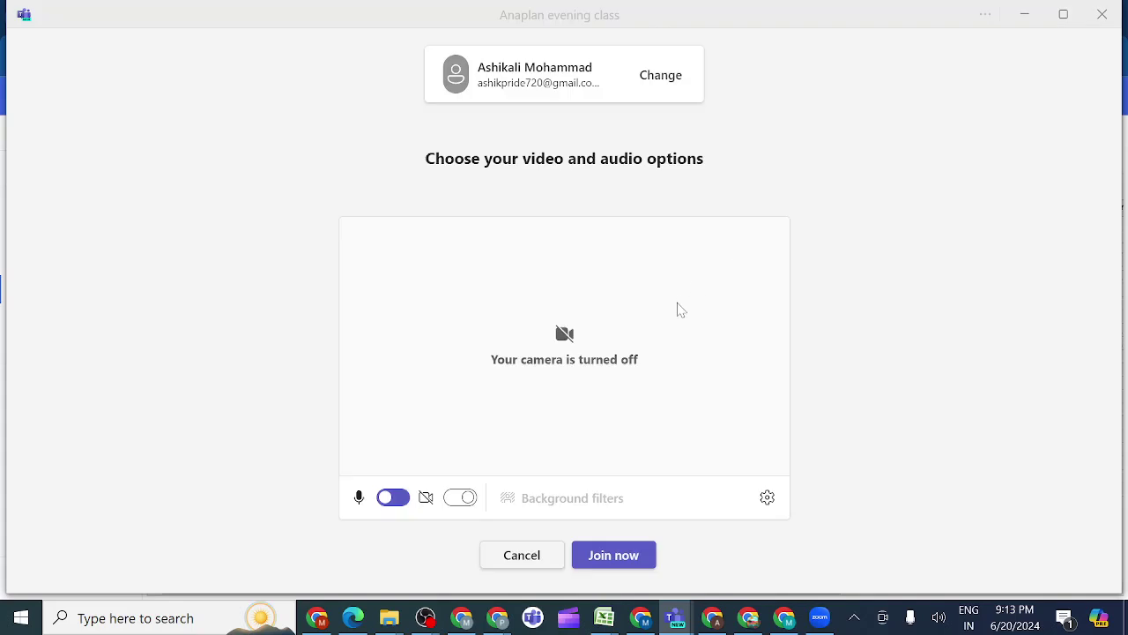
click(616, 559)
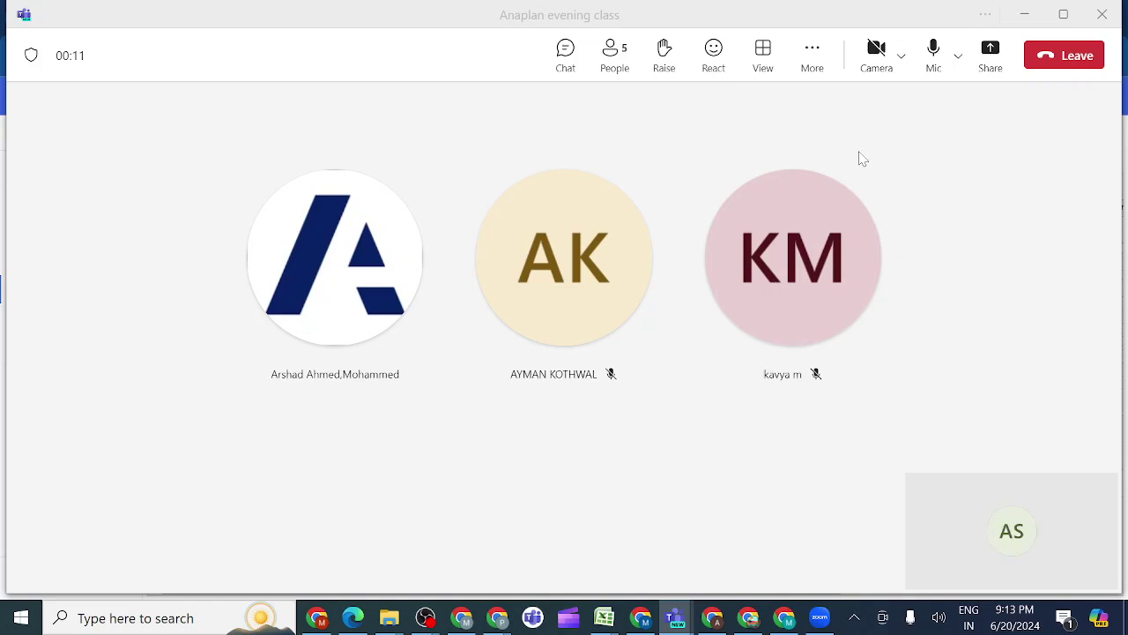
Step: Share the entire screen with sound included in the meeting and switch back to the Anaplan model in Chrome
click(991, 53)
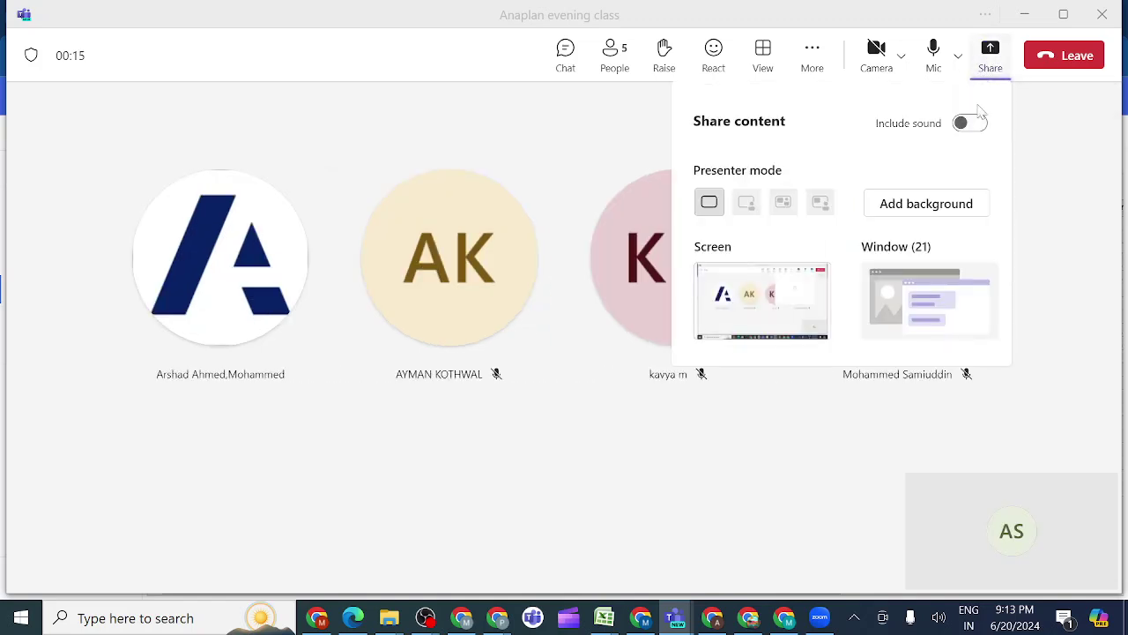
click(973, 126)
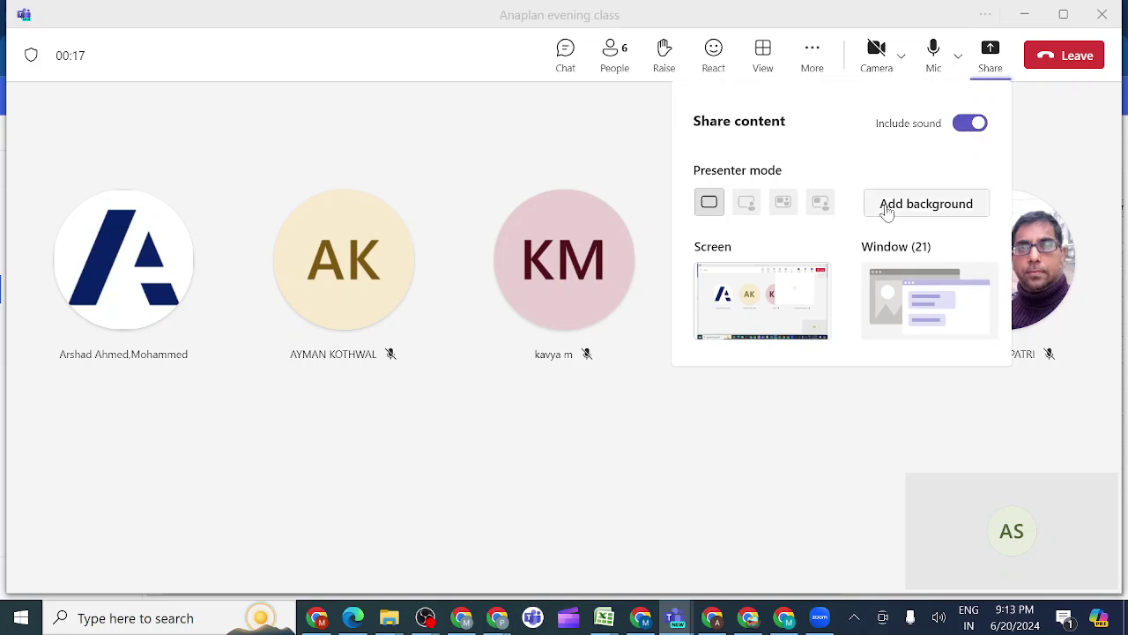
click(799, 294)
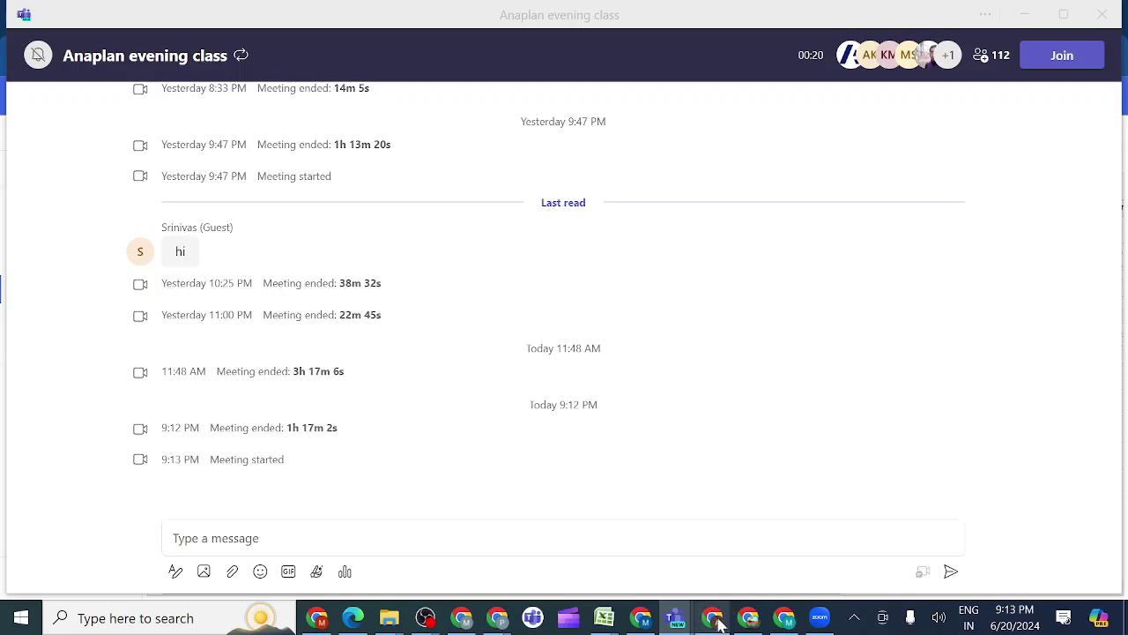
mouse_move(716, 621)
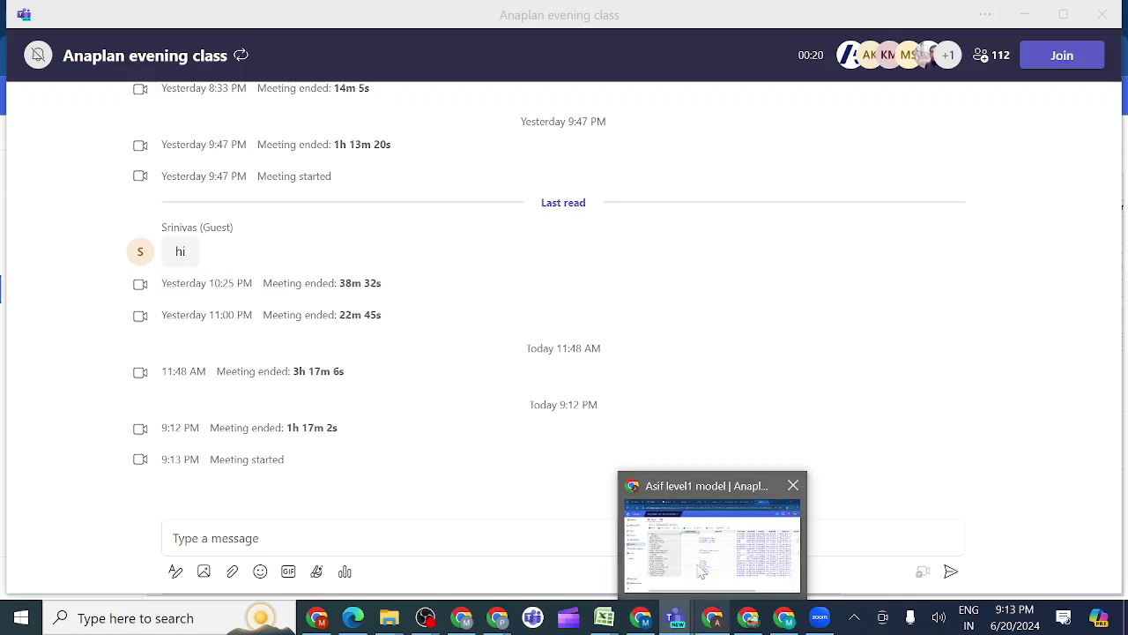
click(702, 572)
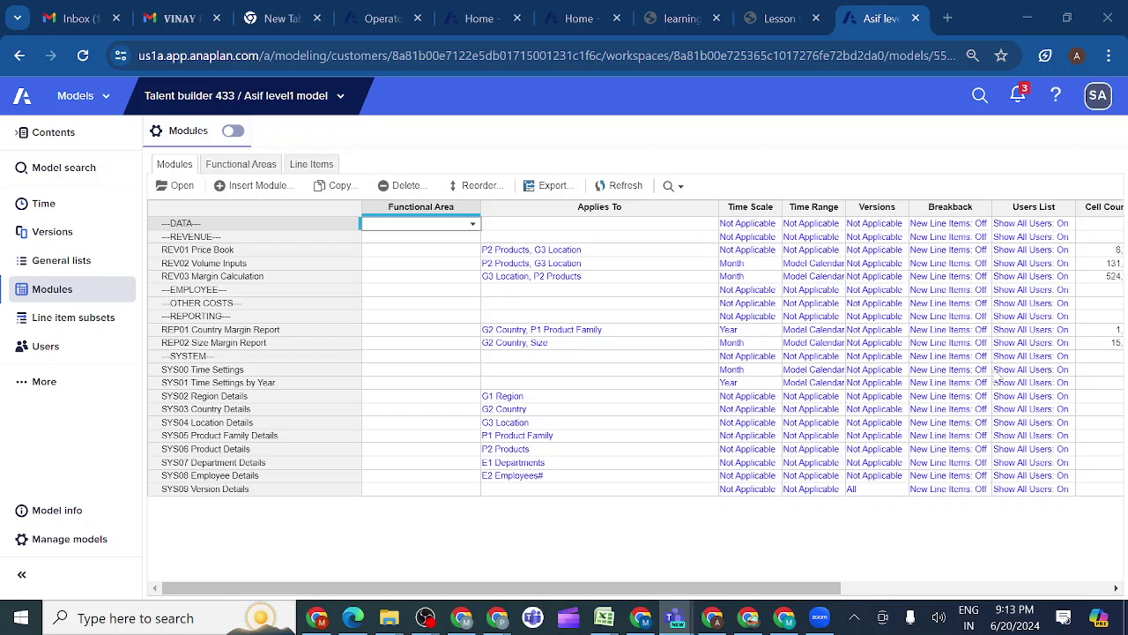
Step: In the Lesson 9 course, open 9.2.1 Activity: Add Price Growth Rates Module and read the module specification
click(778, 18)
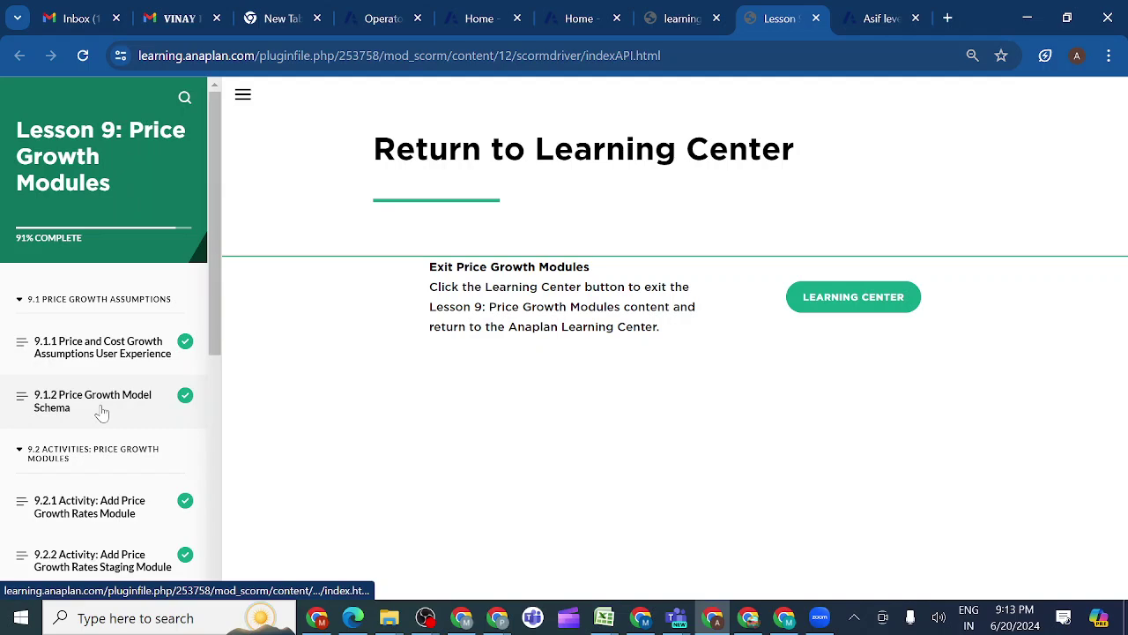
scroll(101, 411, down, 5)
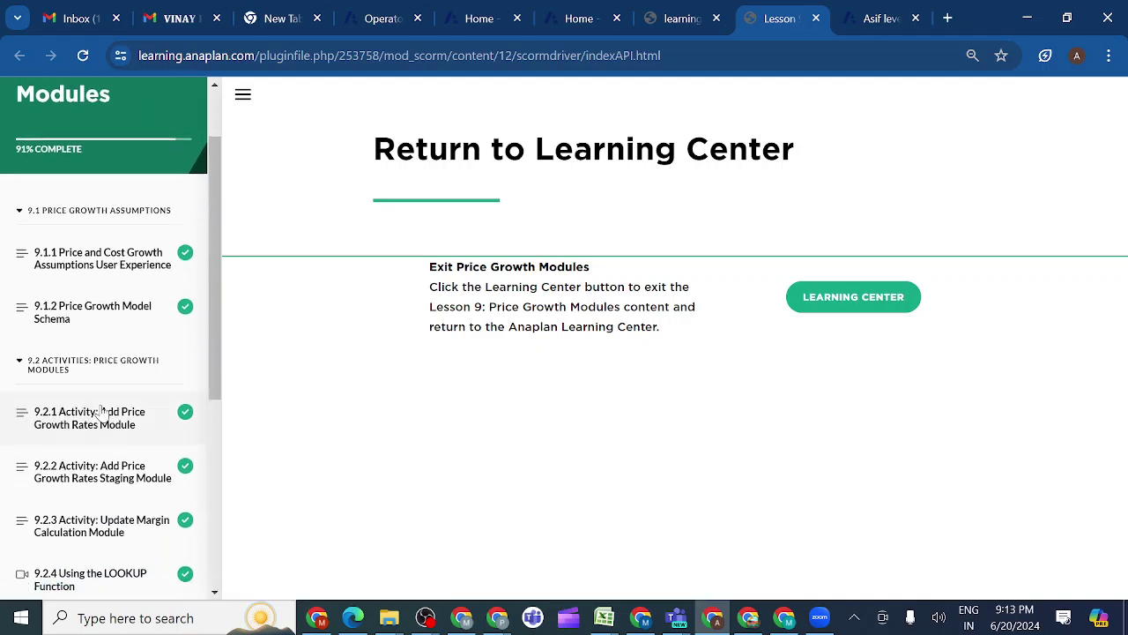
scroll(101, 411, down, 4)
scroll(103, 413, up, 3)
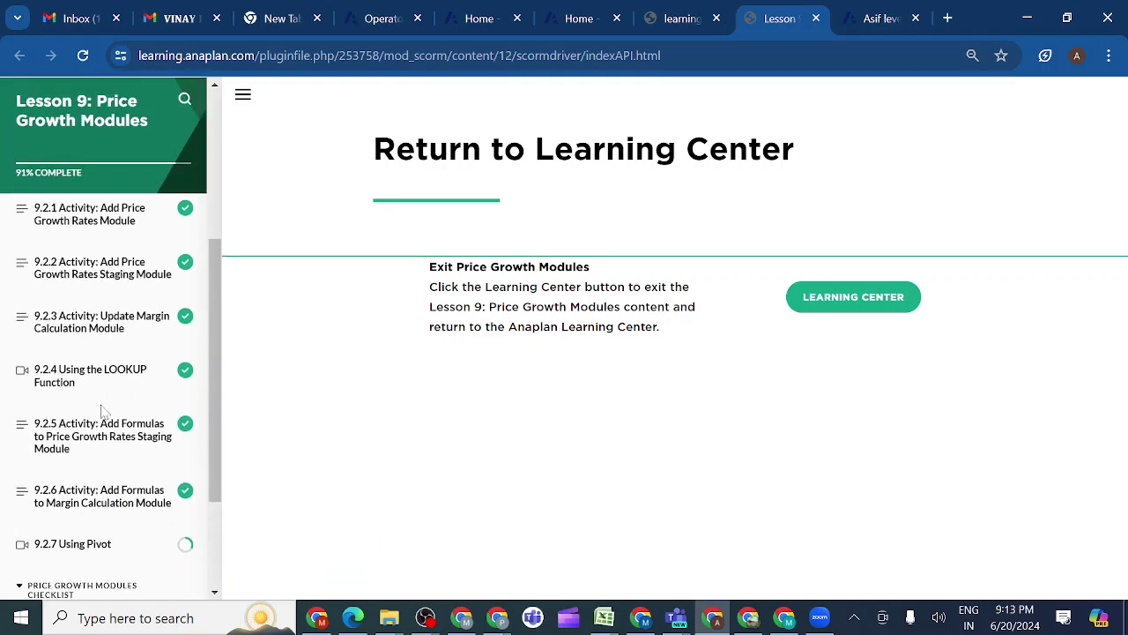
scroll(103, 413, up, 3)
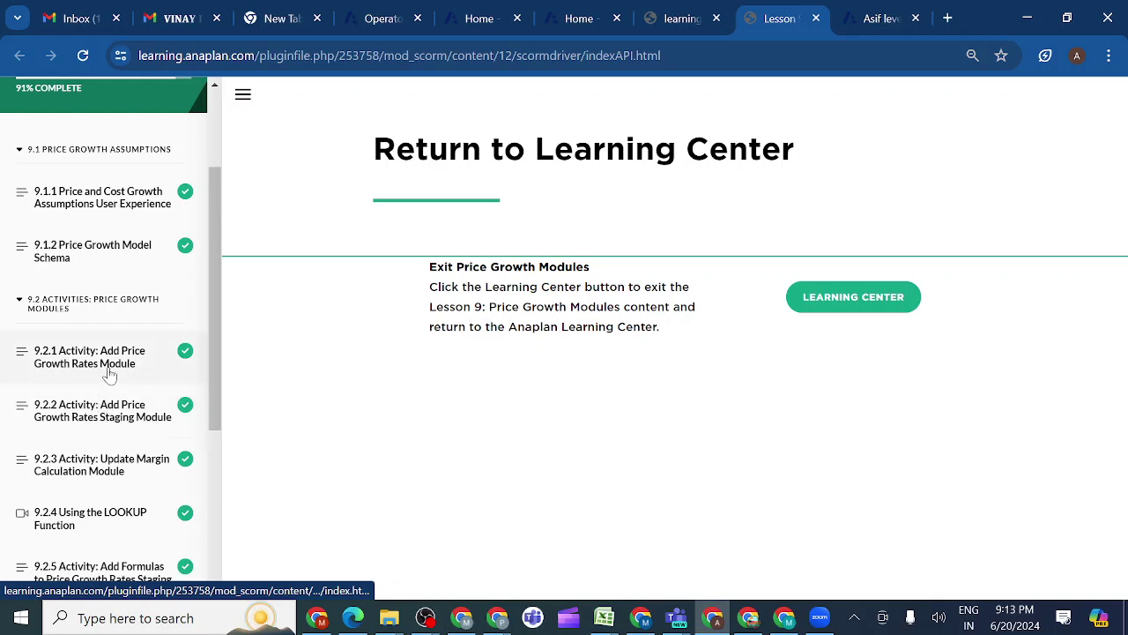
click(108, 375)
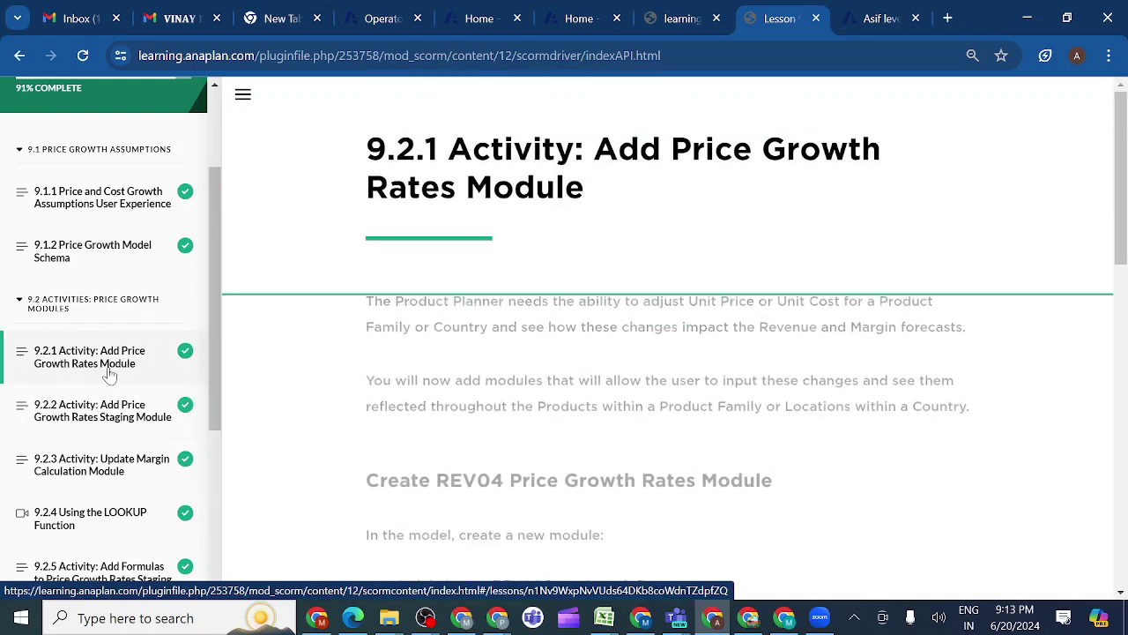
scroll(445, 435, down, 4)
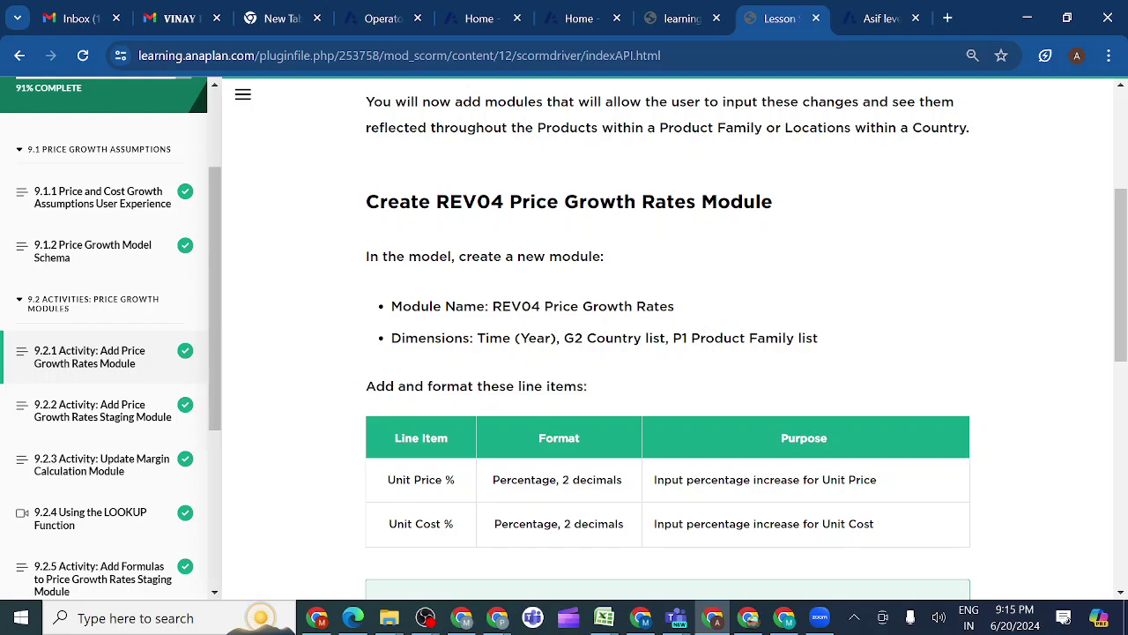
Step: Start a new module from the ---EMPLOYEE--- row and name it REV04 Price Growth Rates, copied from the lesson
drag(492, 306, 699, 309)
key(ctrl+c)
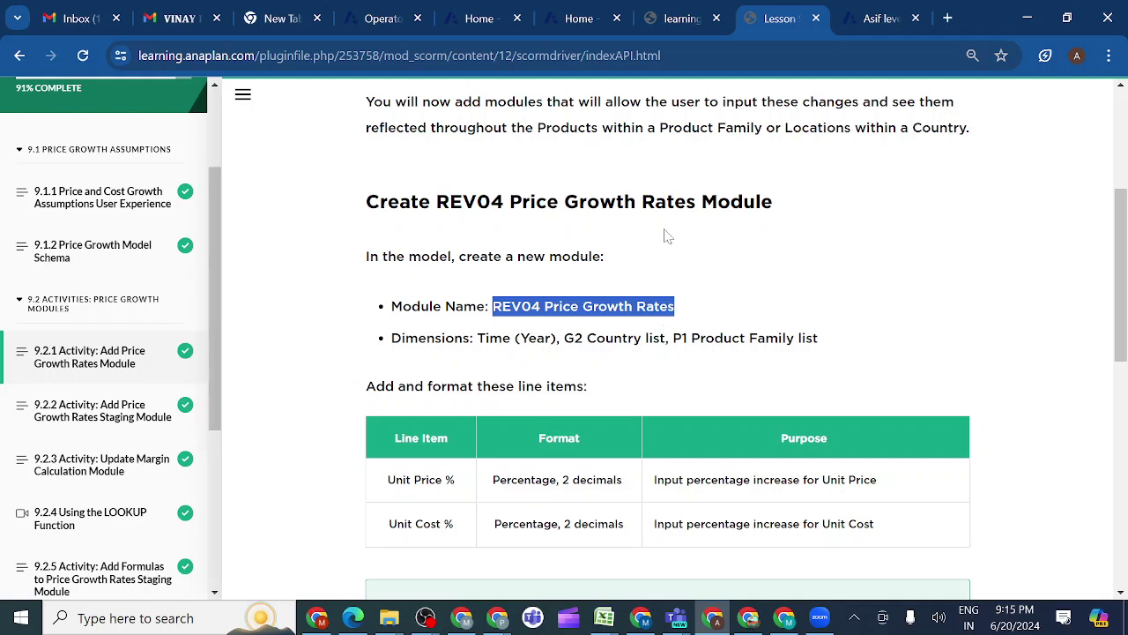
click(875, 31)
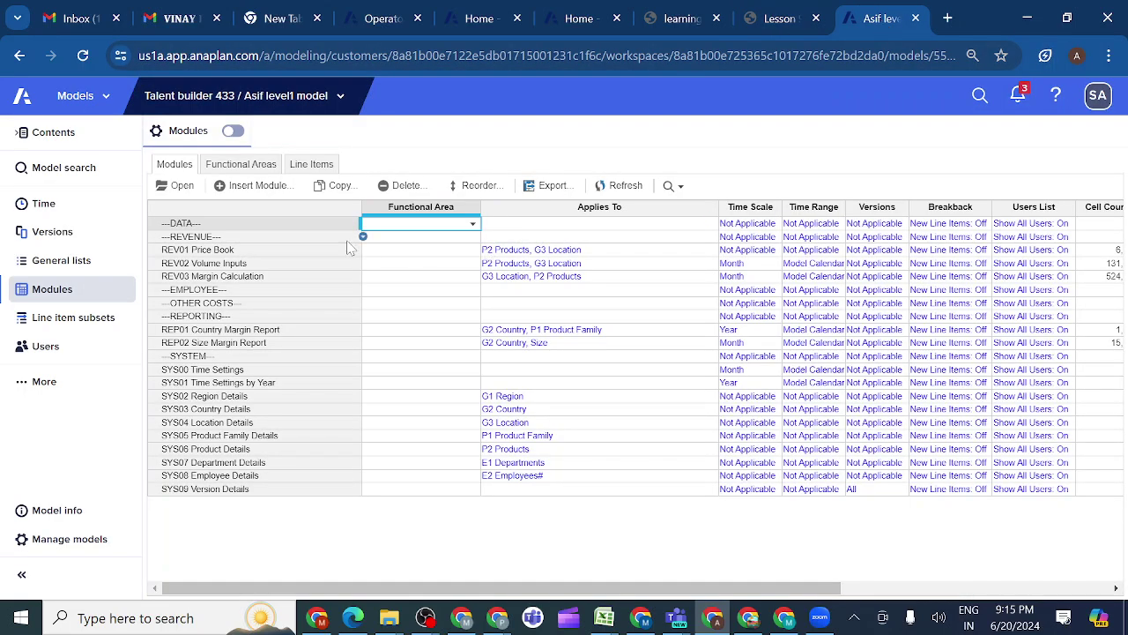
click(218, 292)
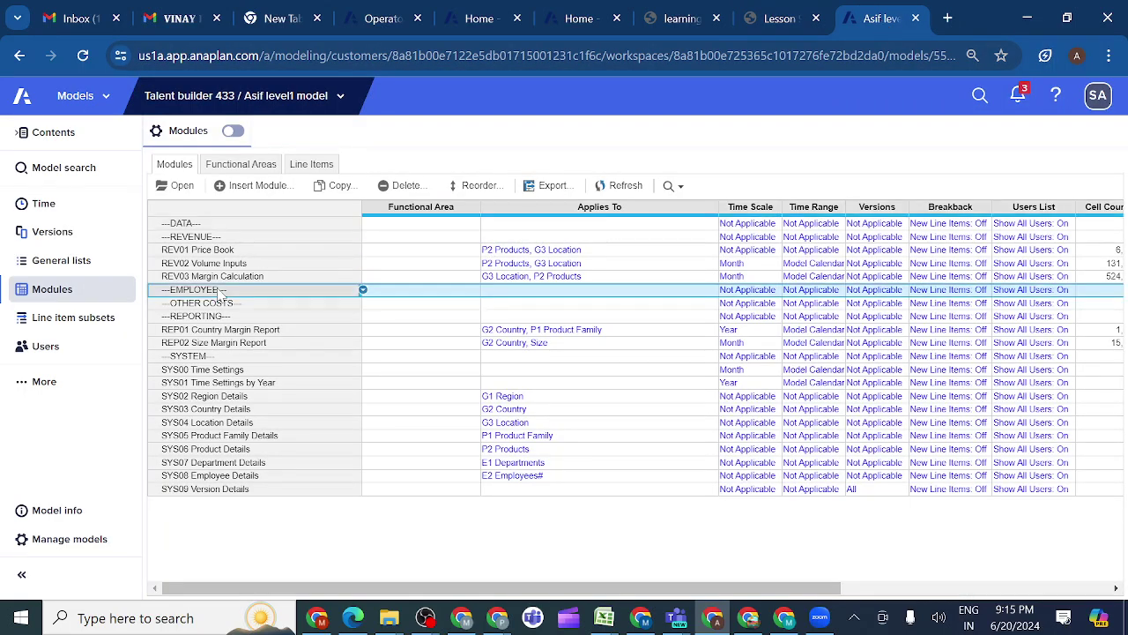
click(269, 191)
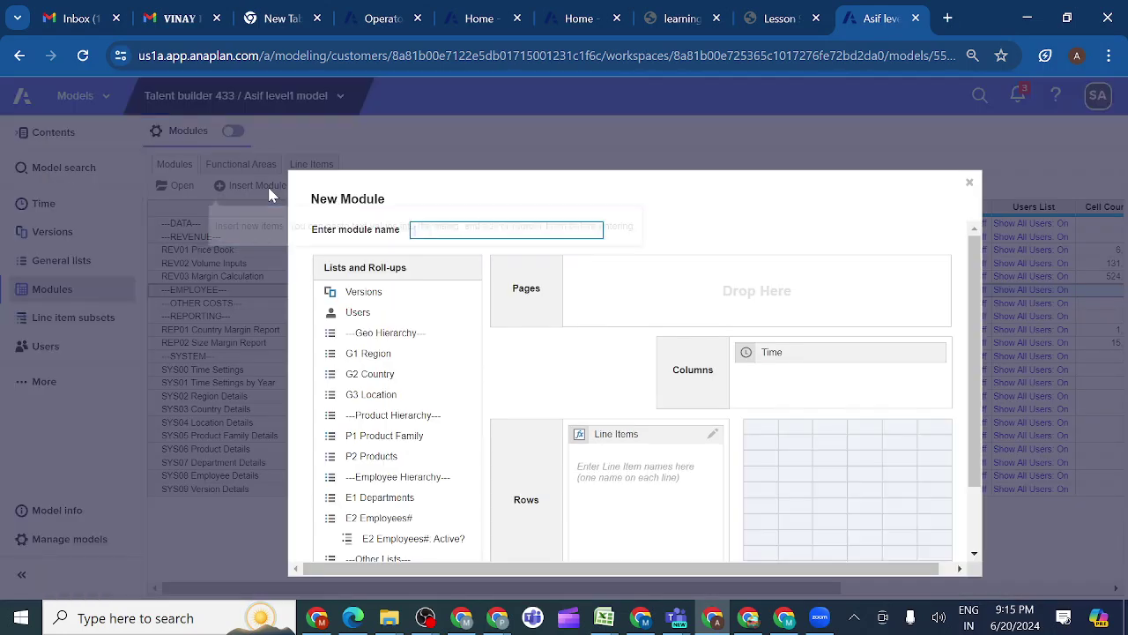
key(ctrl+v)
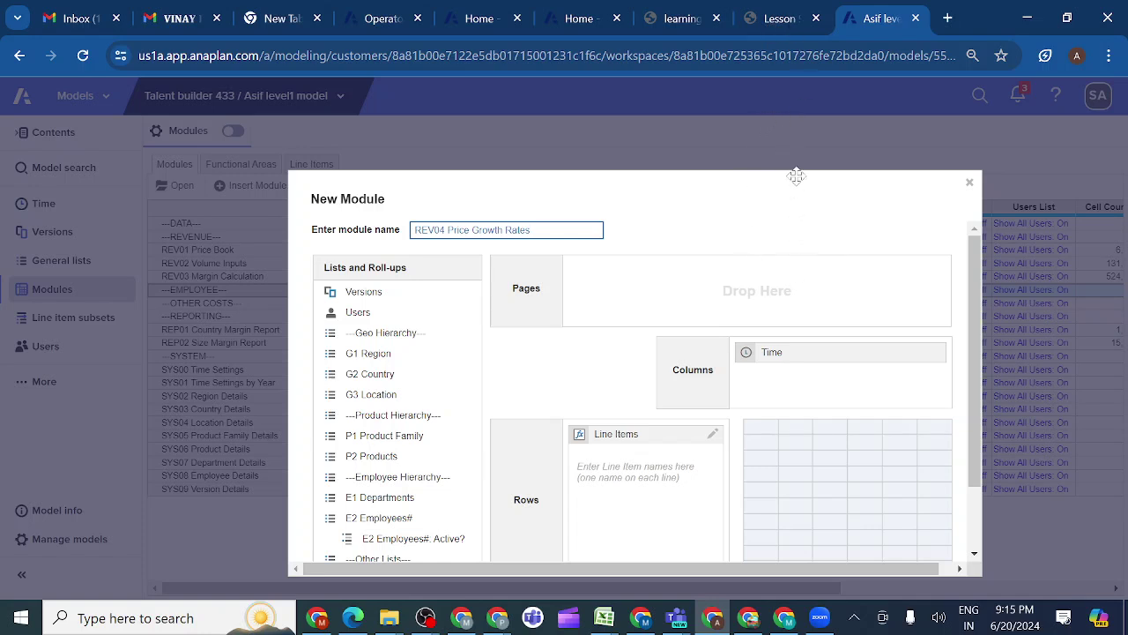
Step: Check the lesson's dimensions and add the G2 Country and P1 Product Family lists to the new module's pages
click(780, 19)
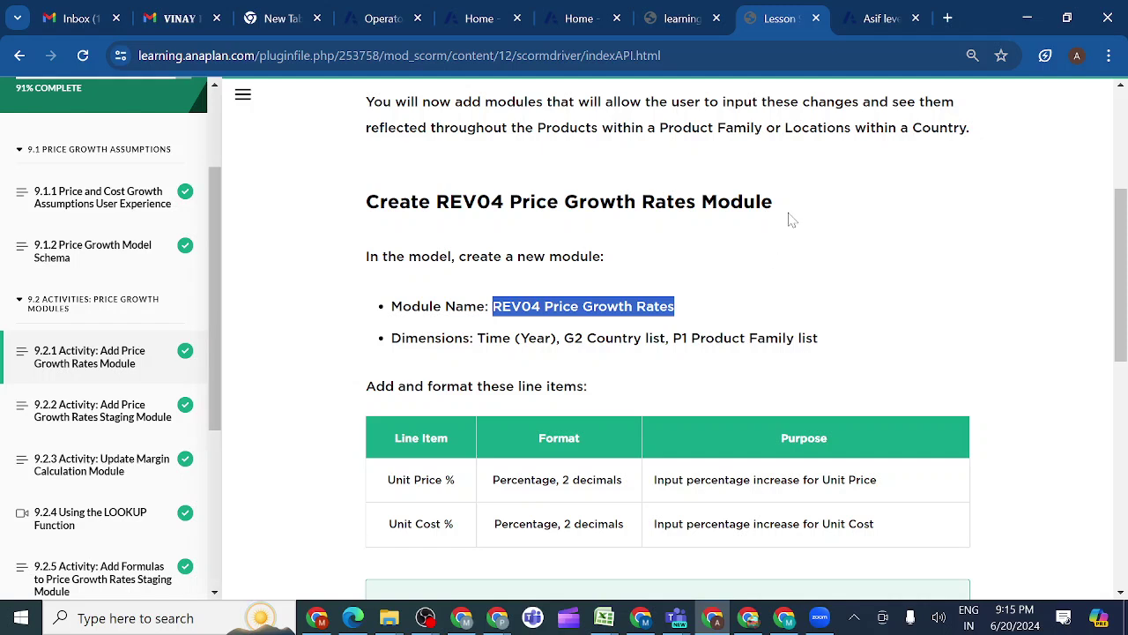
click(879, 21)
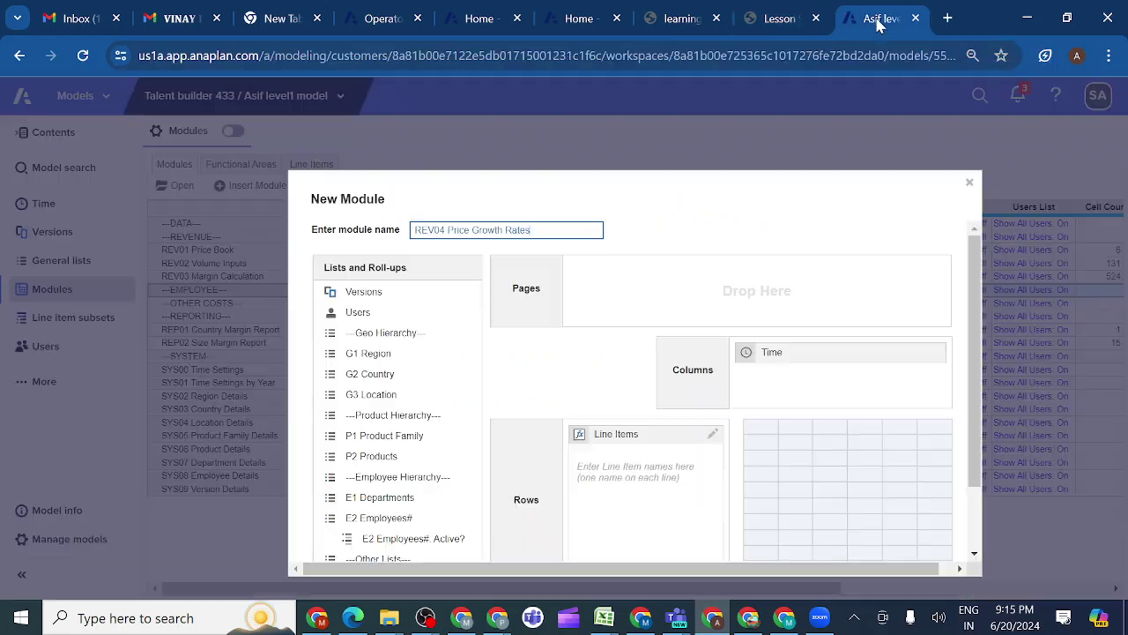
click(389, 377)
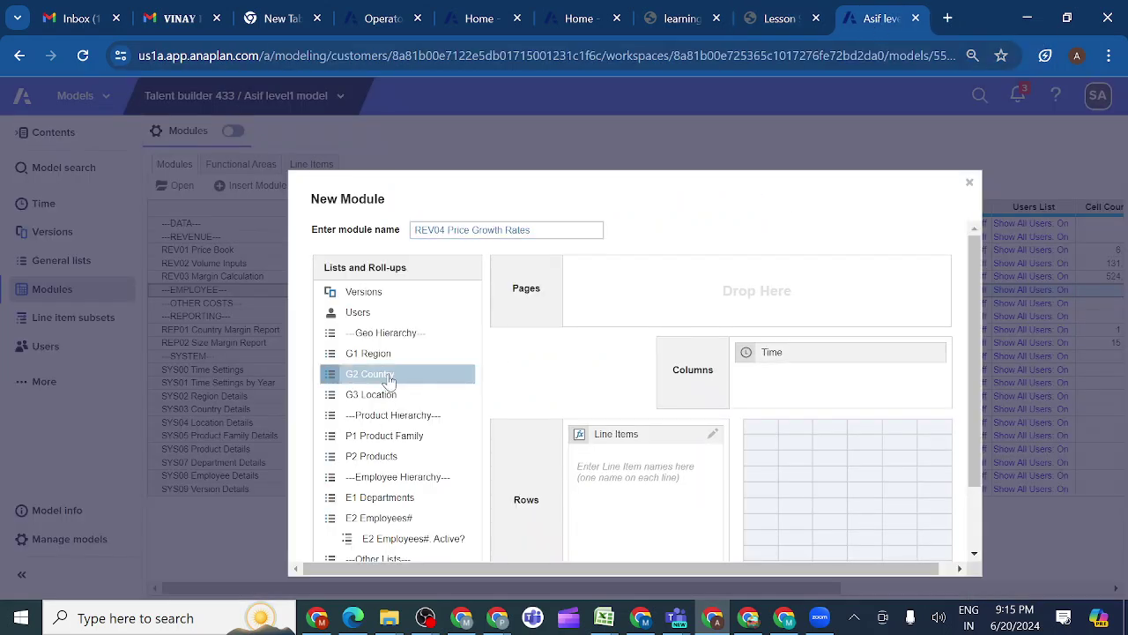
drag(389, 377, 645, 284)
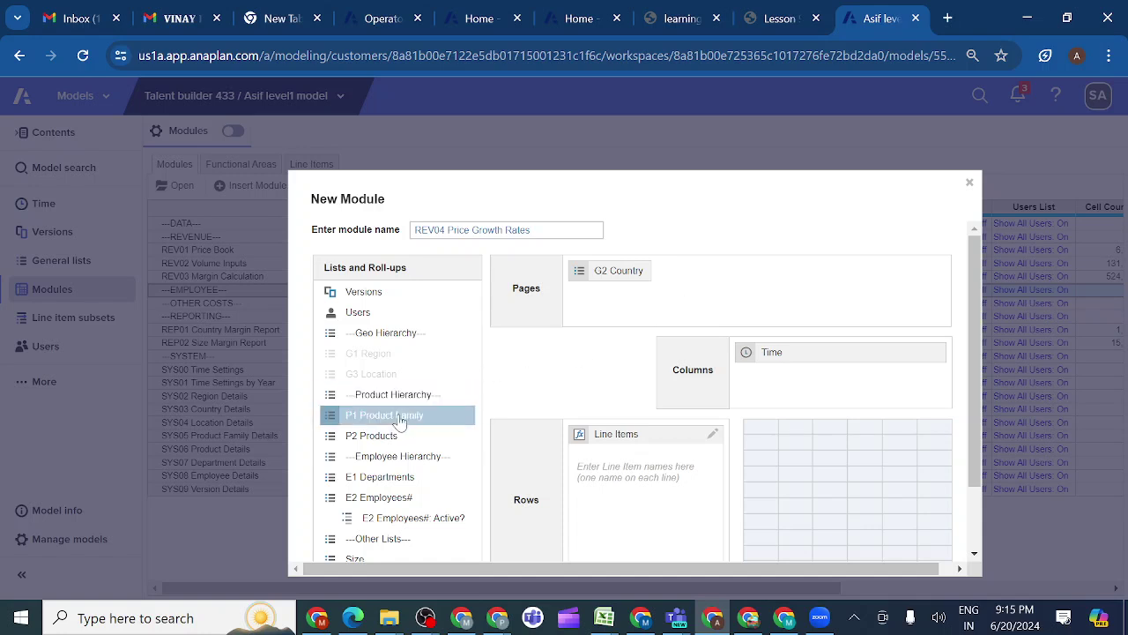
drag(400, 422, 754, 302)
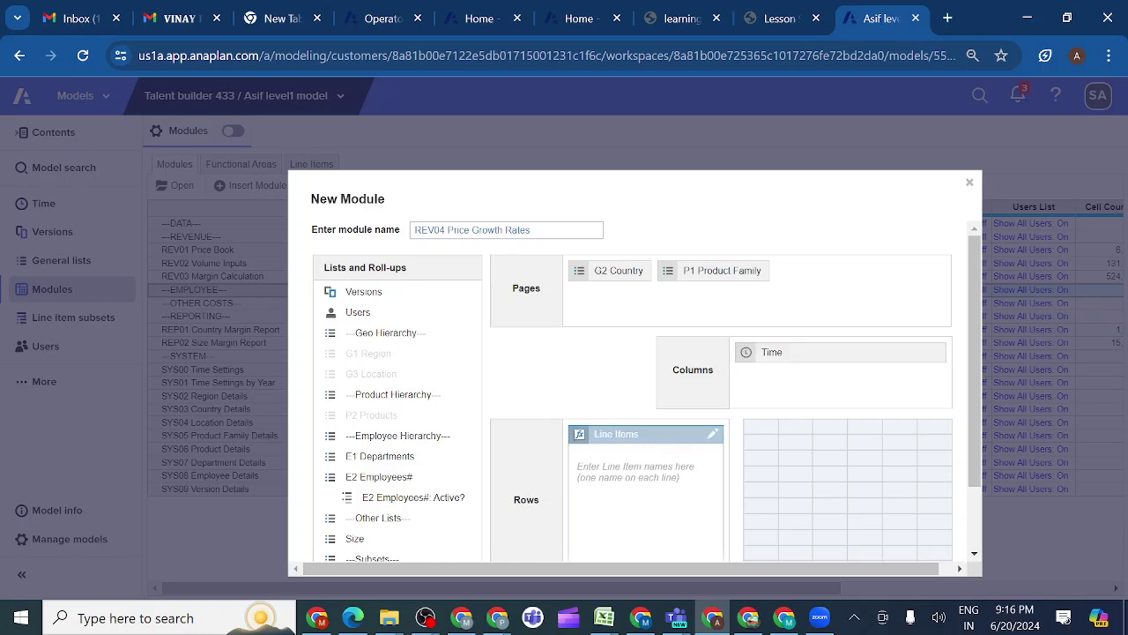
Step: Copy the line item name Unit Price % from the lesson table and enter it as the new module's first line item
click(635, 476)
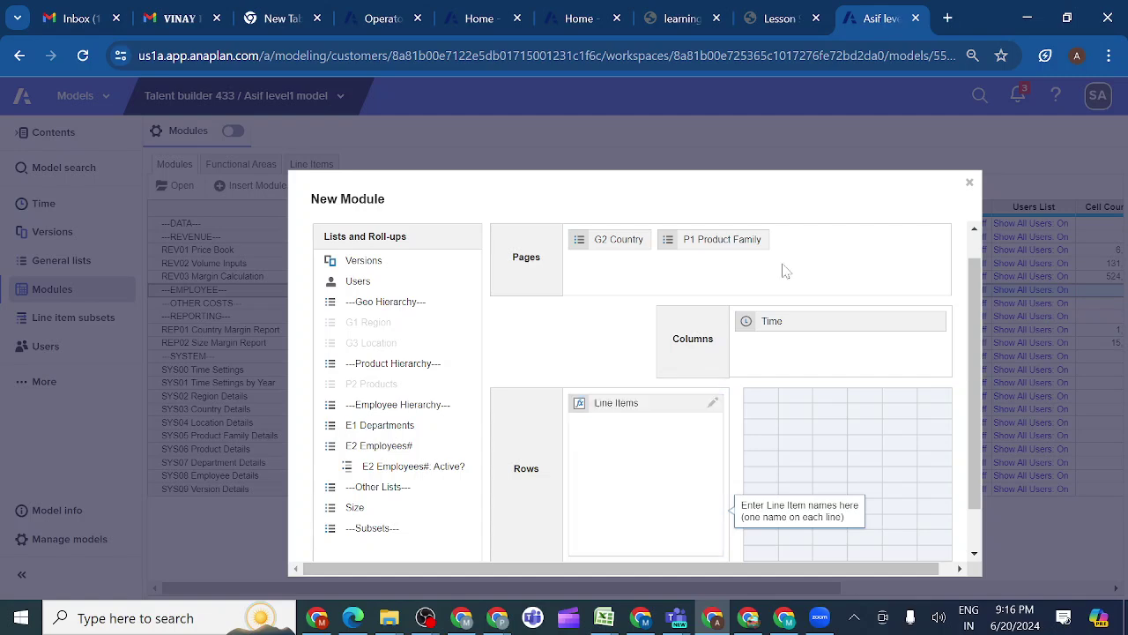
click(779, 19)
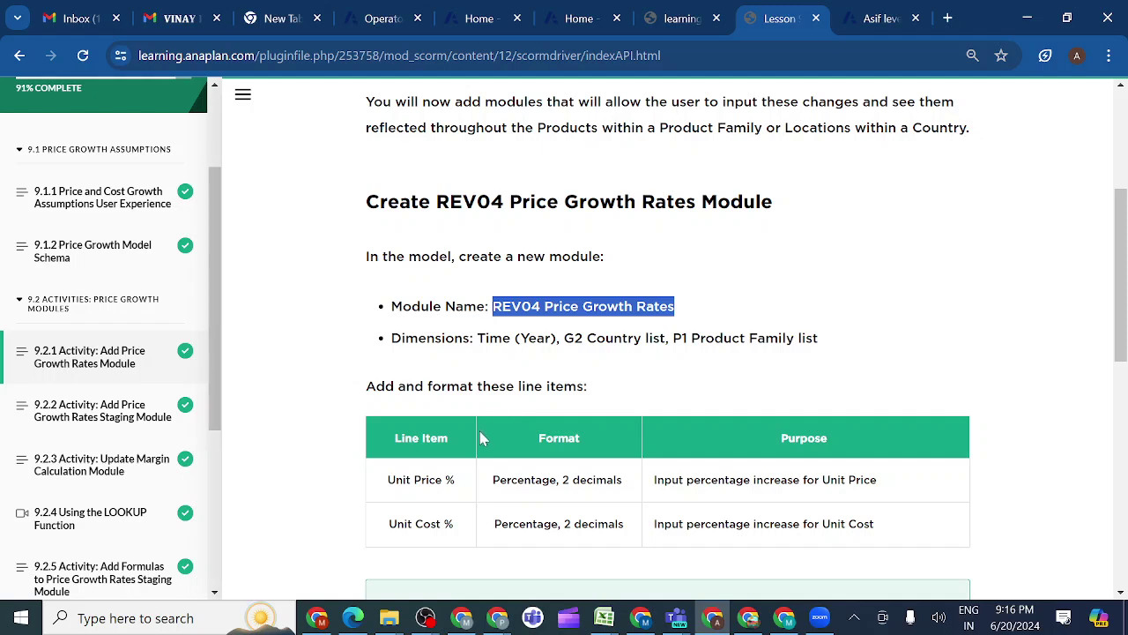
click(458, 483)
drag(459, 483, 382, 480)
key(ctrl+c)
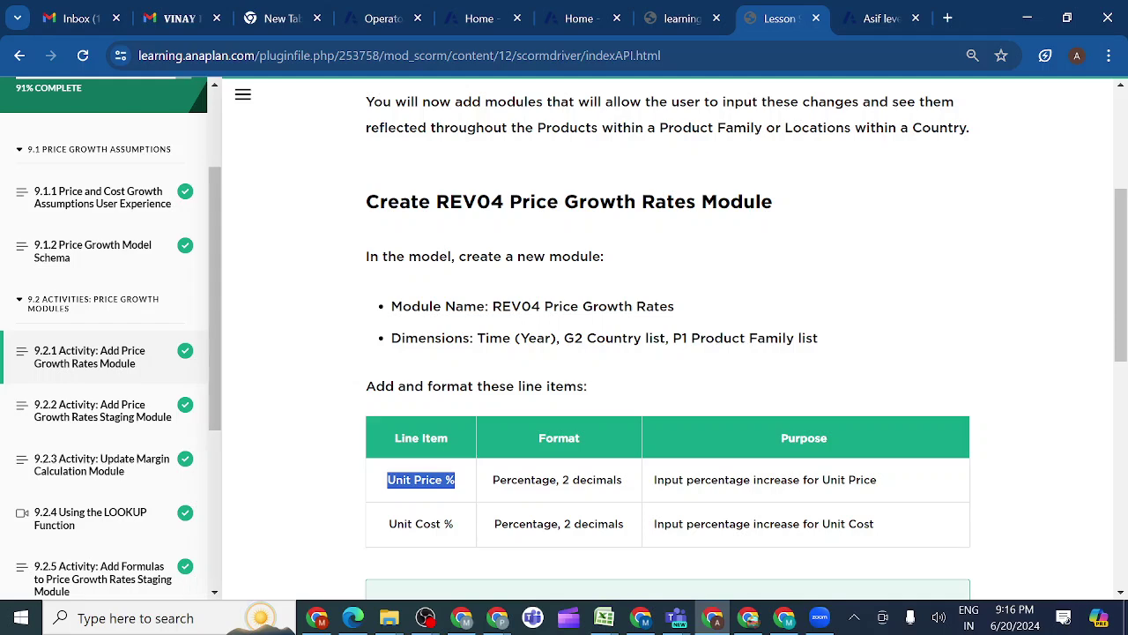
click(880, 18)
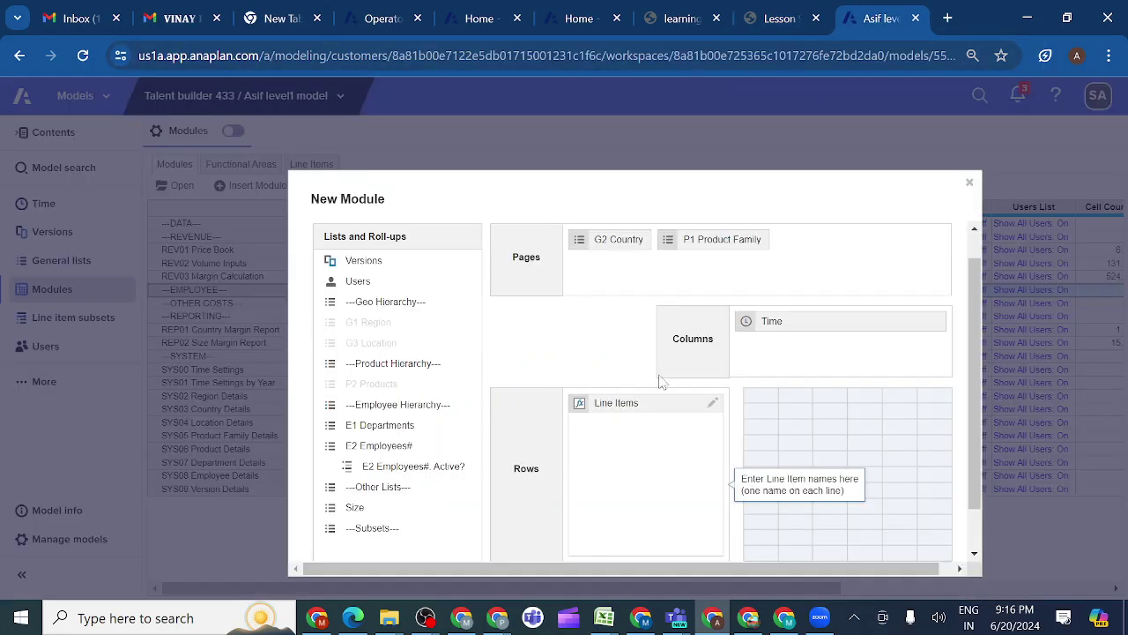
click(617, 432)
key(ctrl+v)
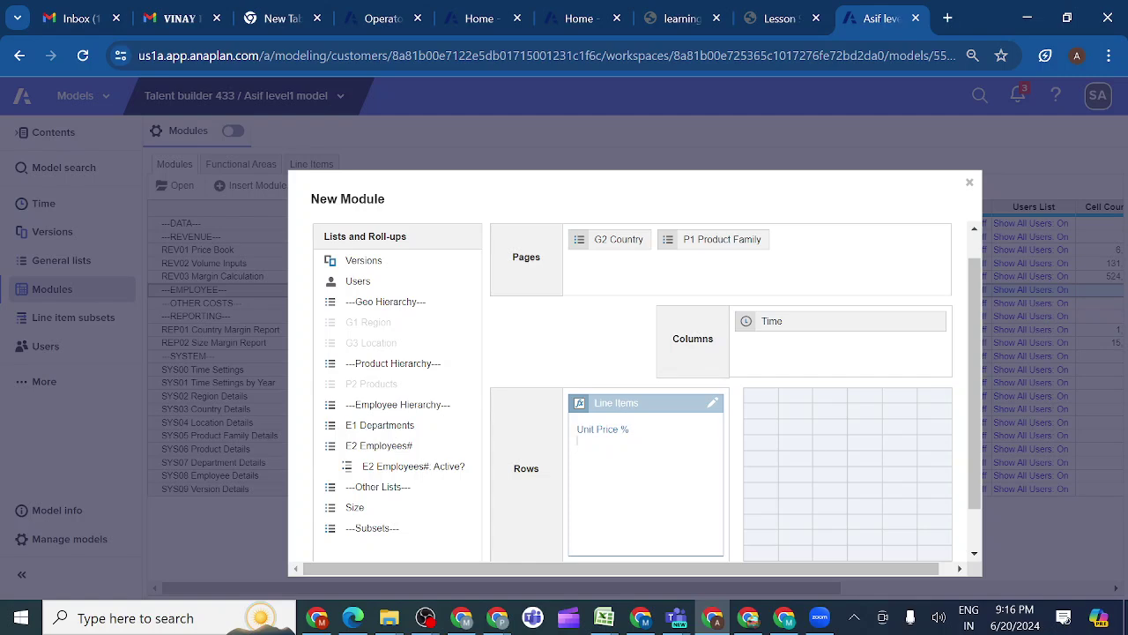
Step: Copy the line item name Unit Cost % from the lesson table, enter it as the second line item, and create the module
click(780, 18)
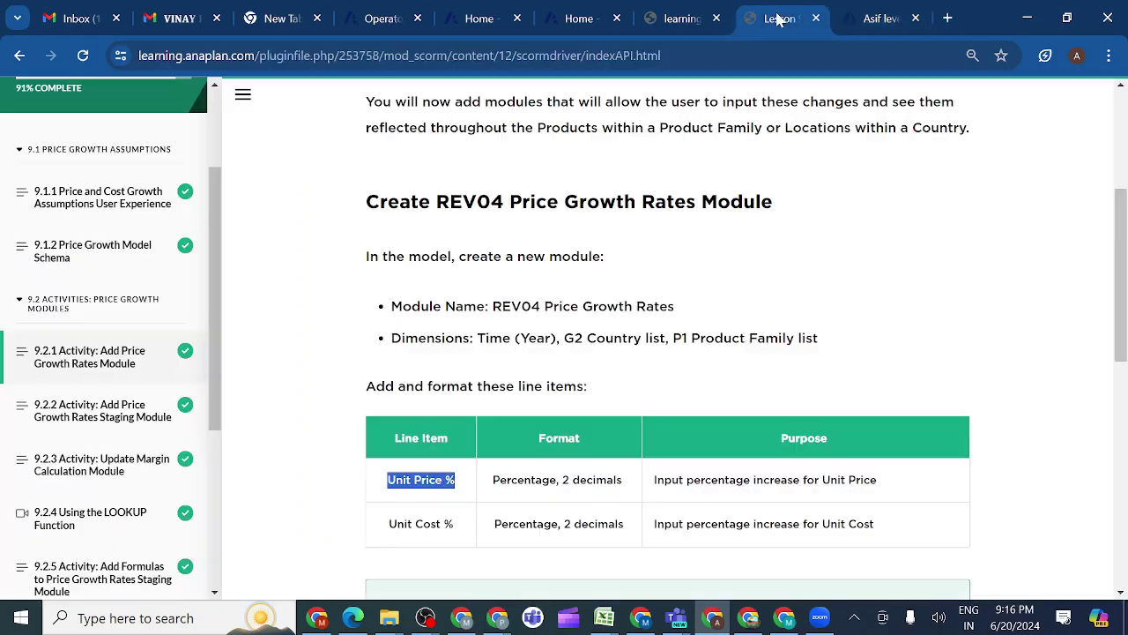
click(459, 521)
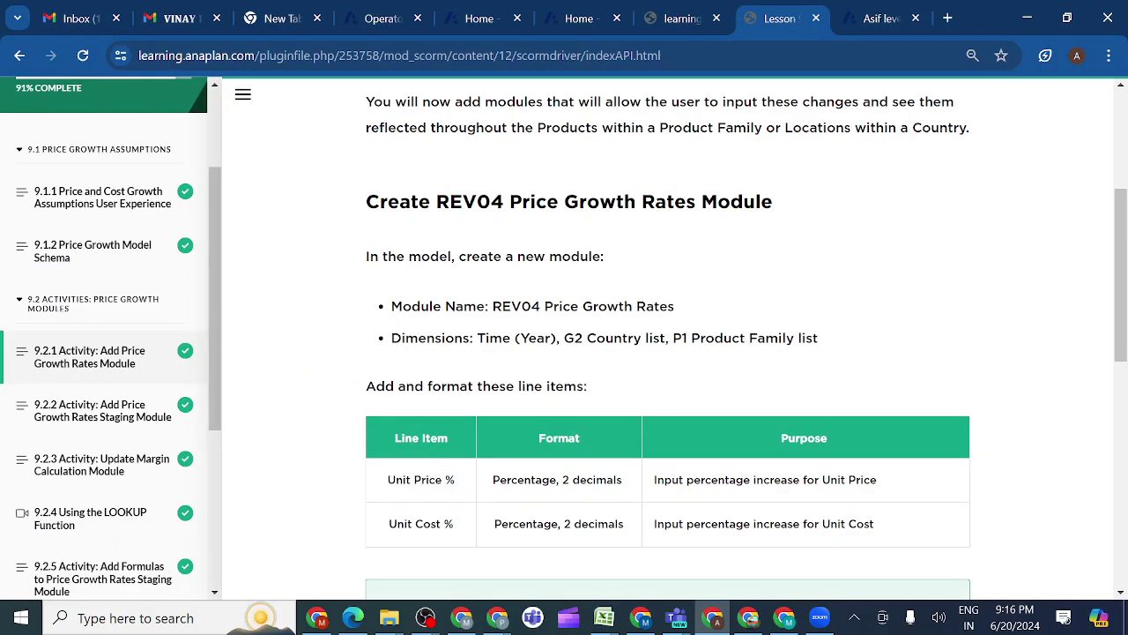
drag(455, 524, 389, 524)
key(ctrl+c)
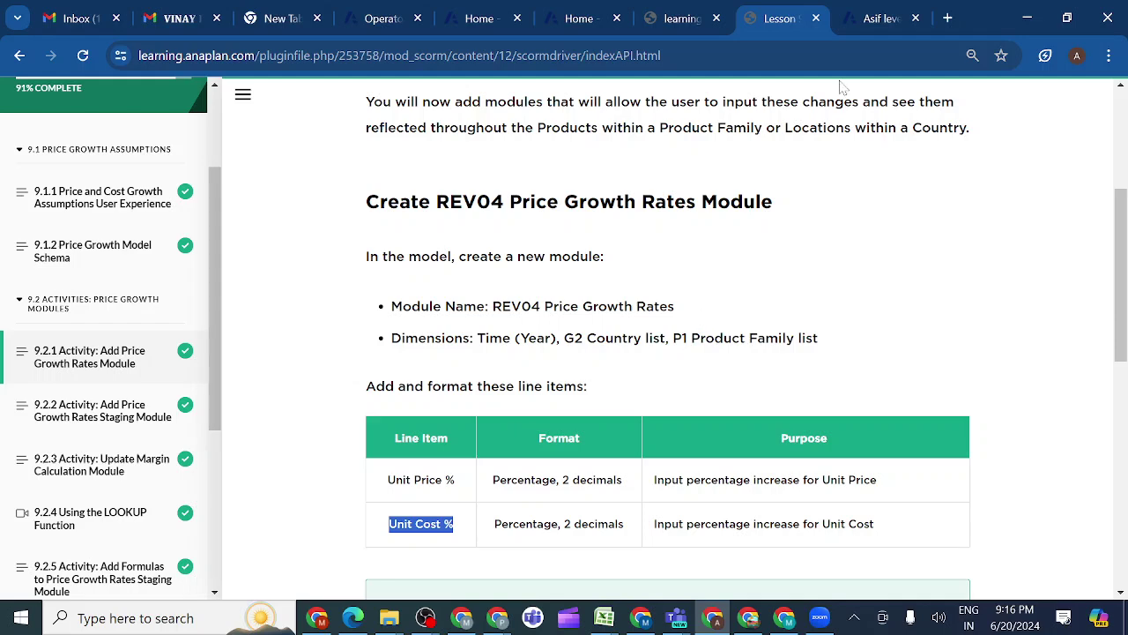
click(868, 19)
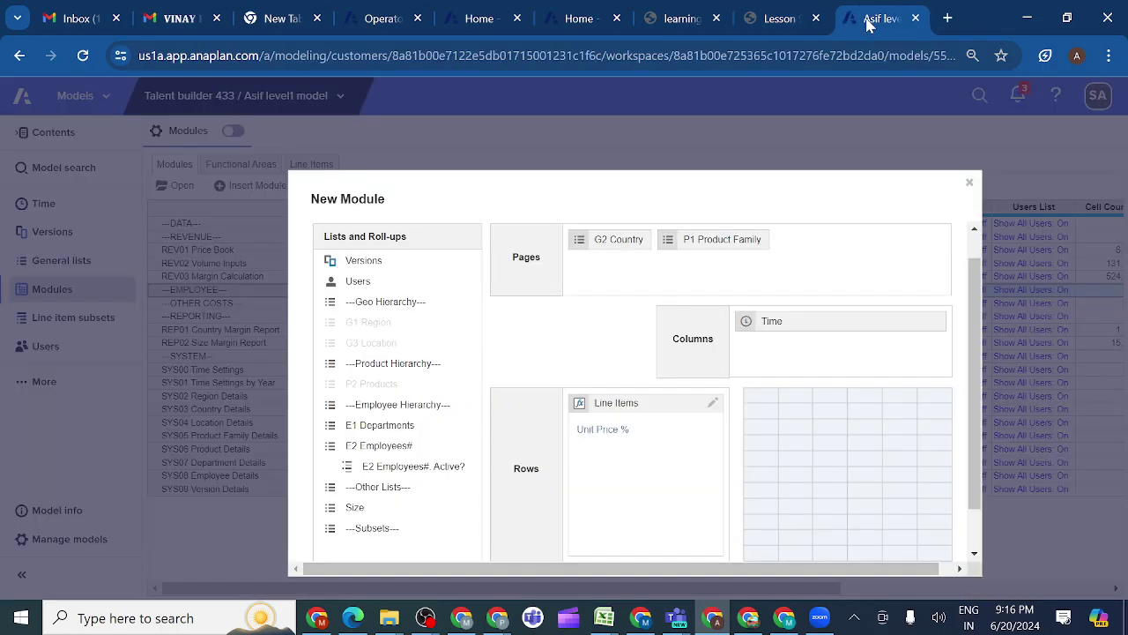
key(ctrl+v)
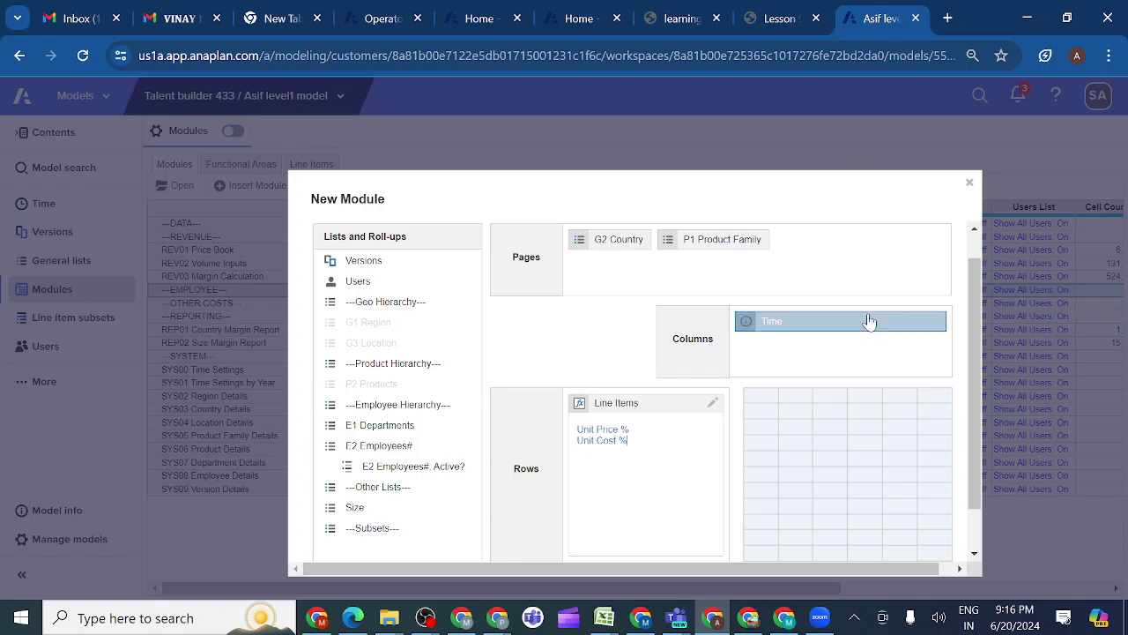
scroll(793, 476, down, 2)
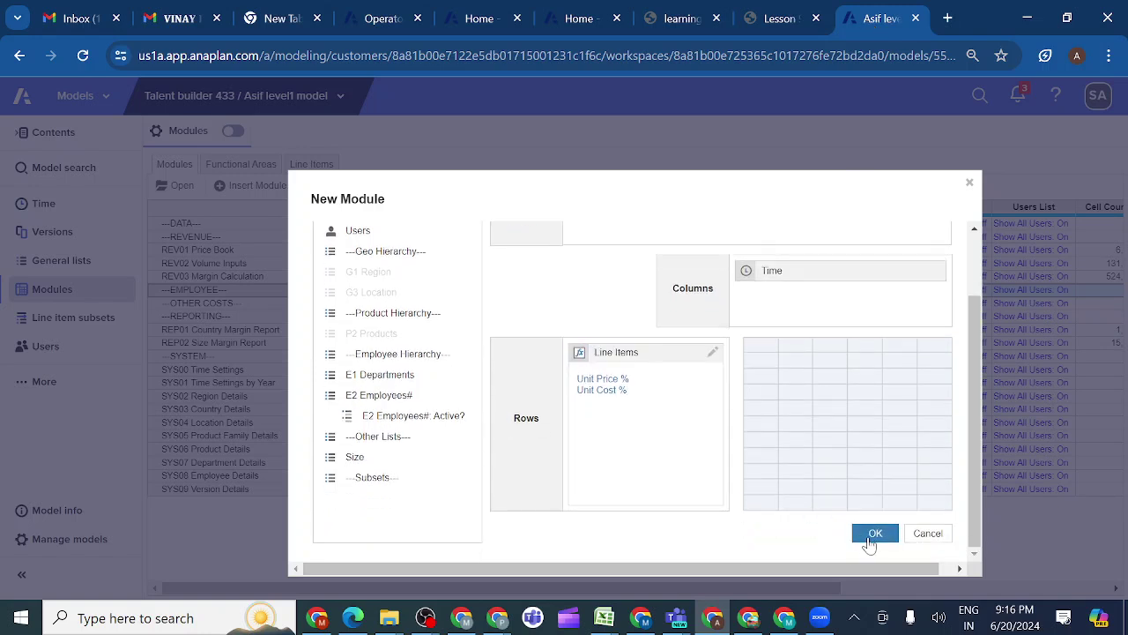
click(874, 536)
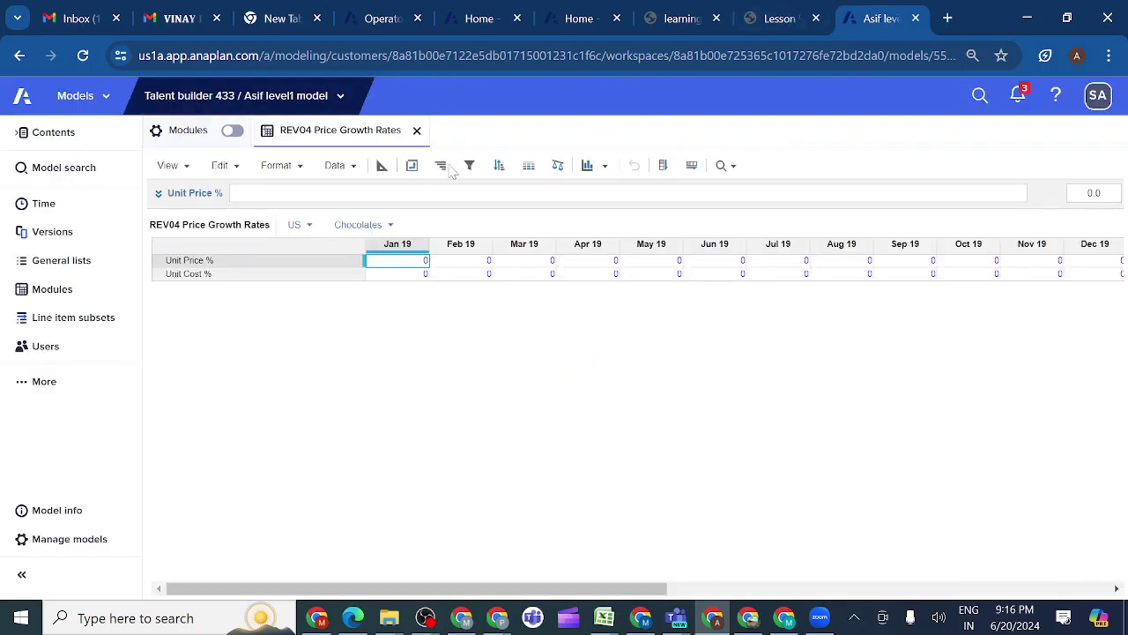
Step: In the module's blueprint view, format the Unit Price % line item as a percentage with 2 decimal places and accept the data type change
click(382, 166)
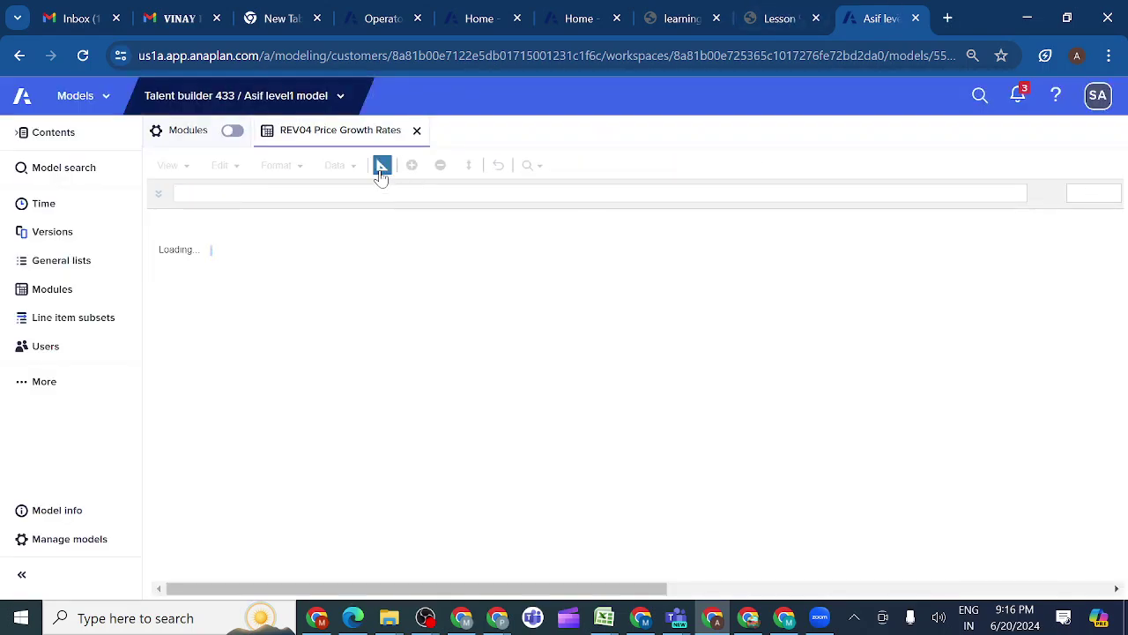
click(799, 336)
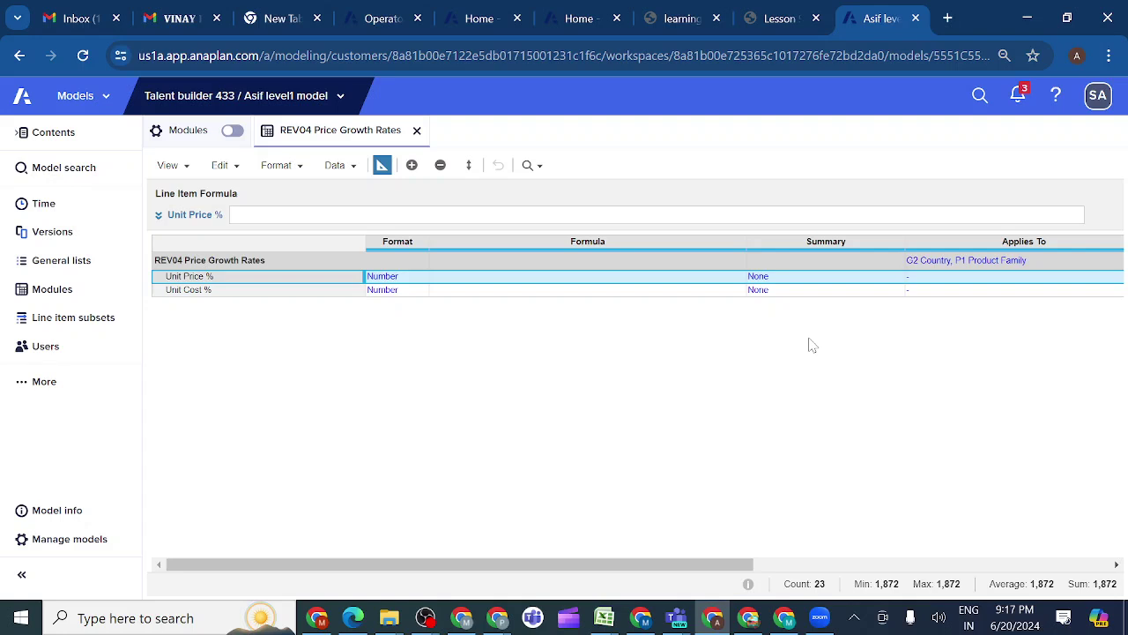
click(405, 279)
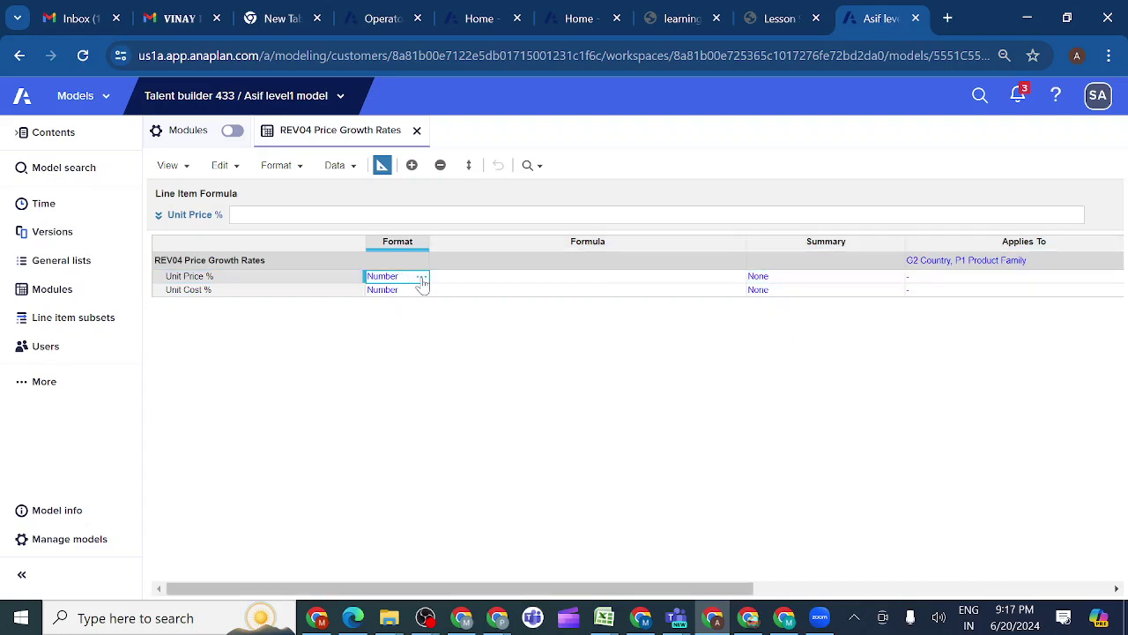
click(423, 280)
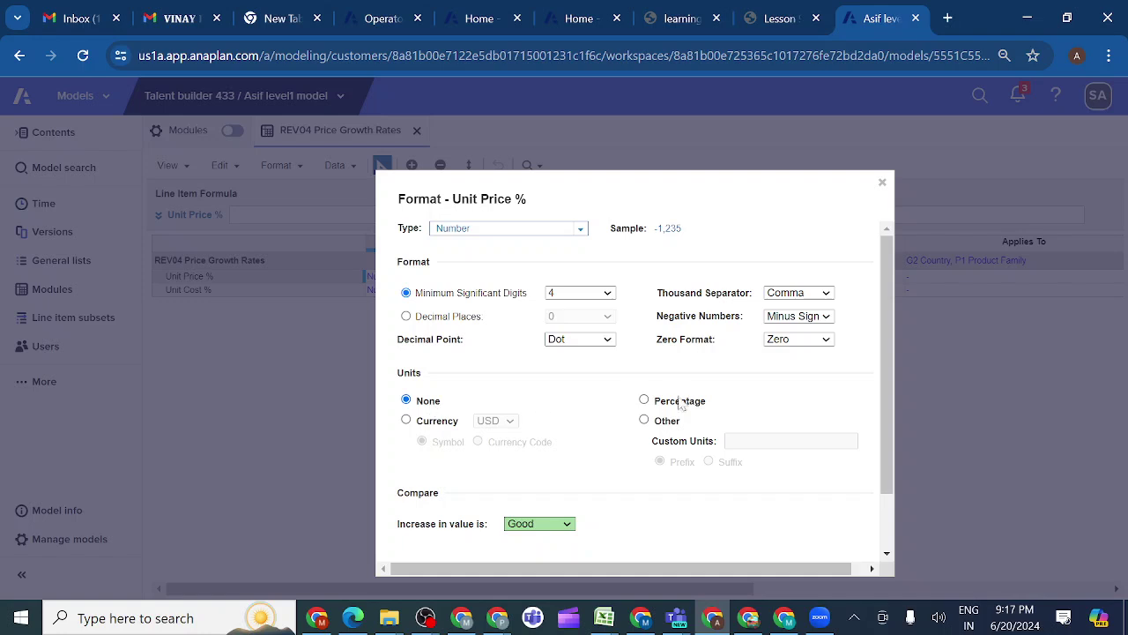
click(644, 401)
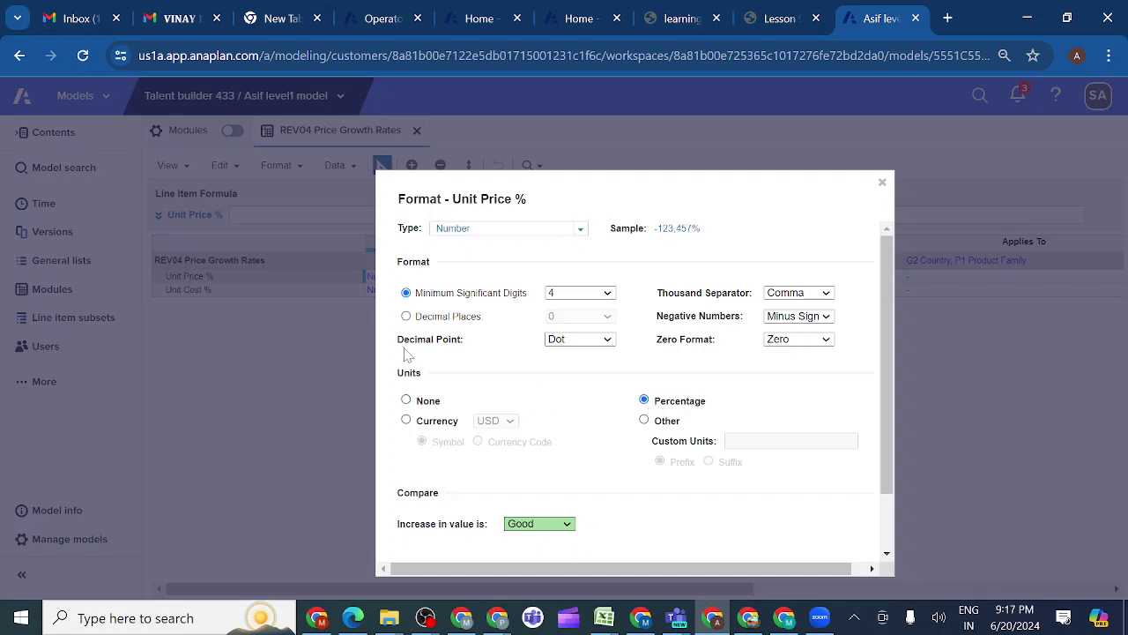
click(406, 316)
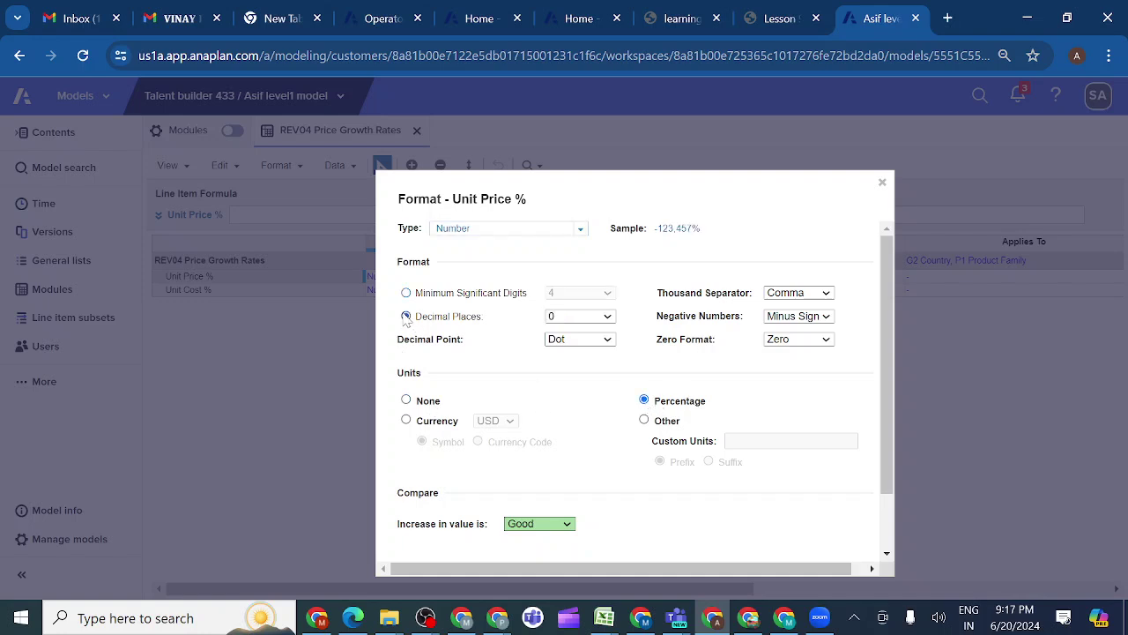
click(607, 316)
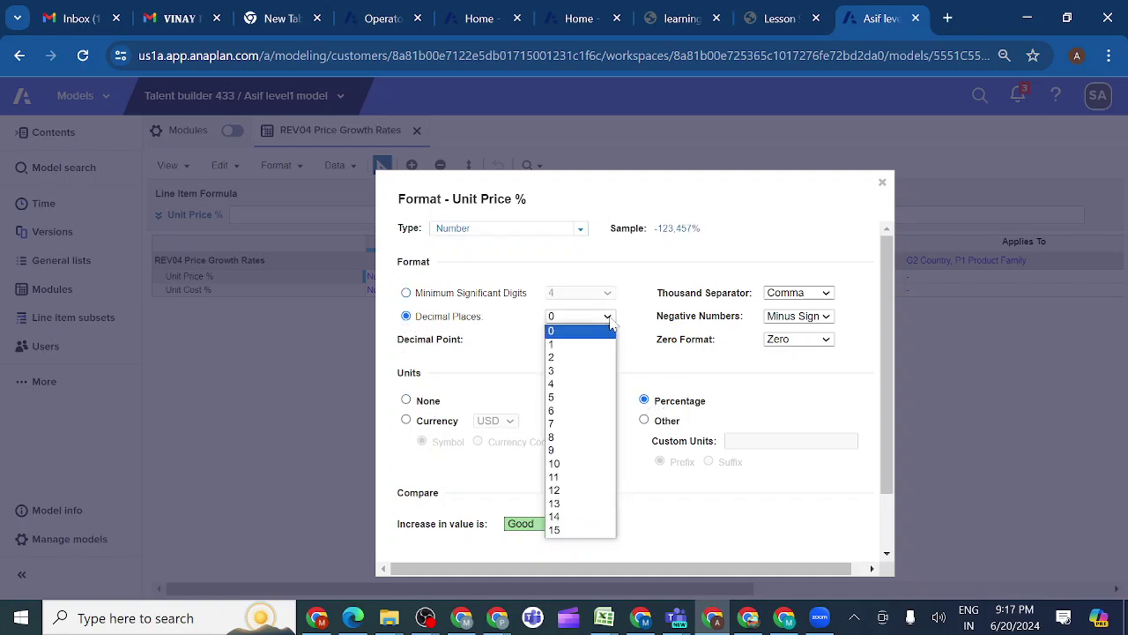
click(568, 364)
scroll(602, 412, down, 2)
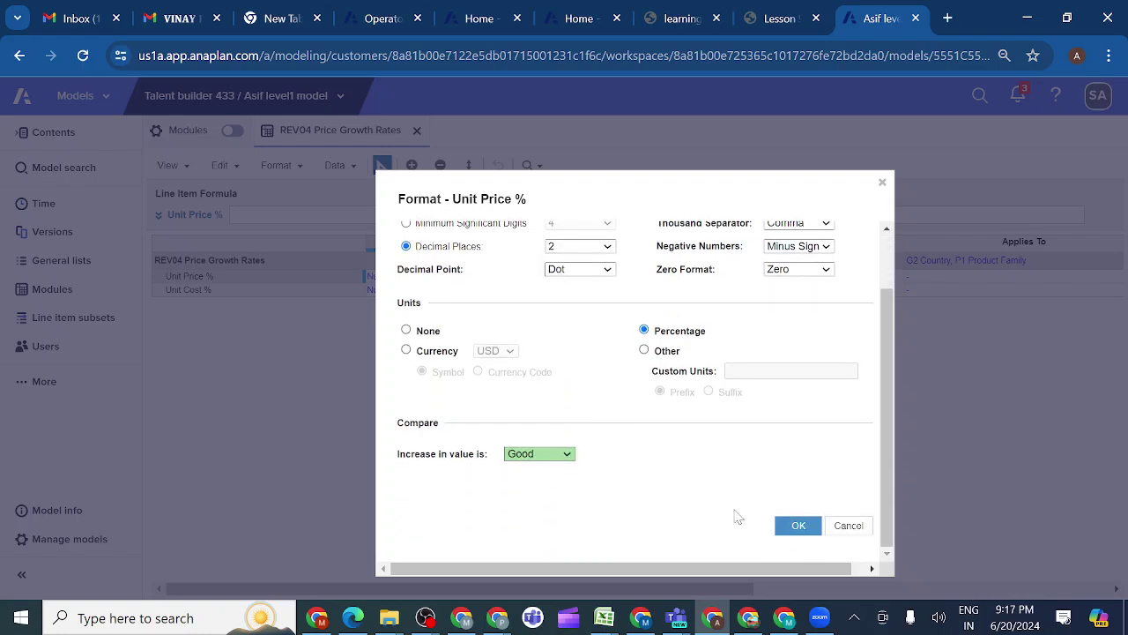
click(798, 527)
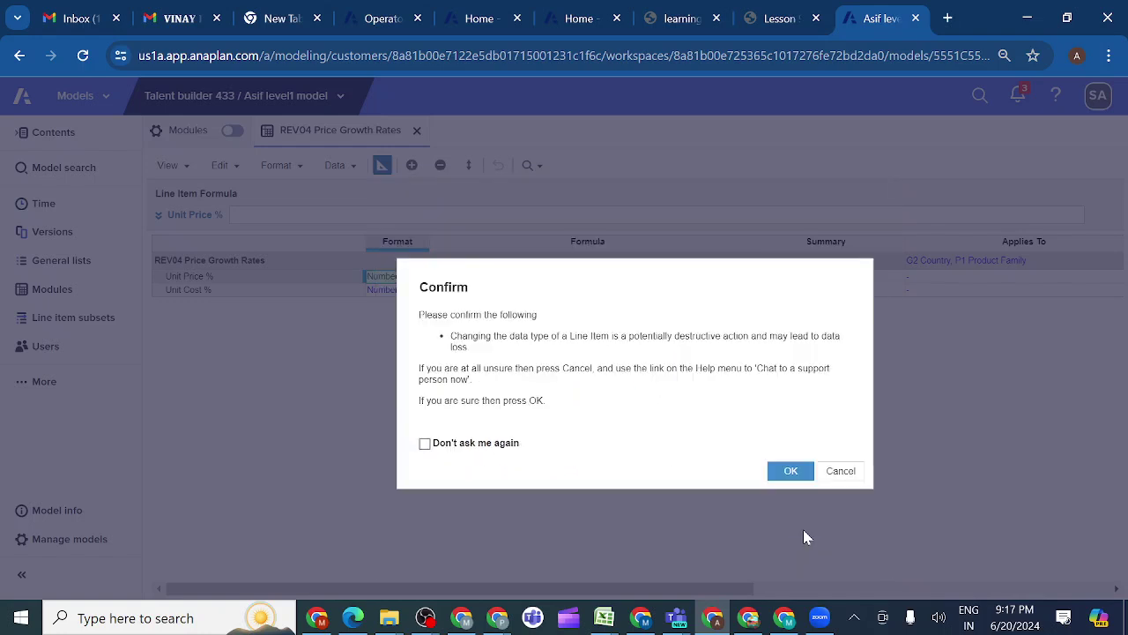
click(790, 473)
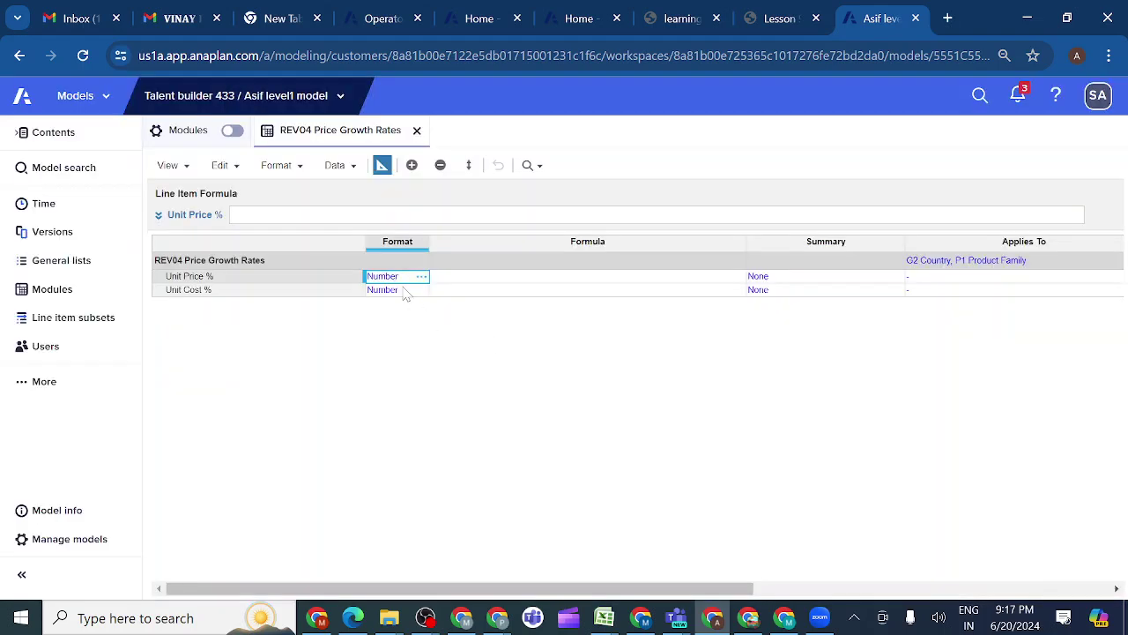
Step: Copy the Unit Price % format to the Unit Cost % line item and turn off further data type change confirmations
key(ctrl+c)
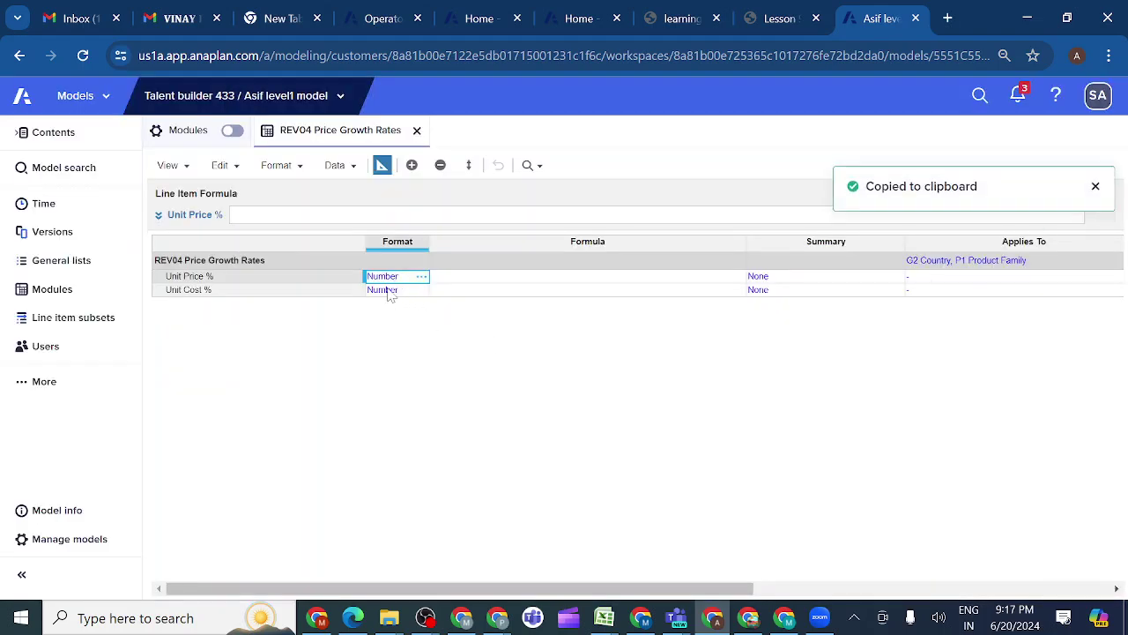
click(389, 291)
key(ctrl+v)
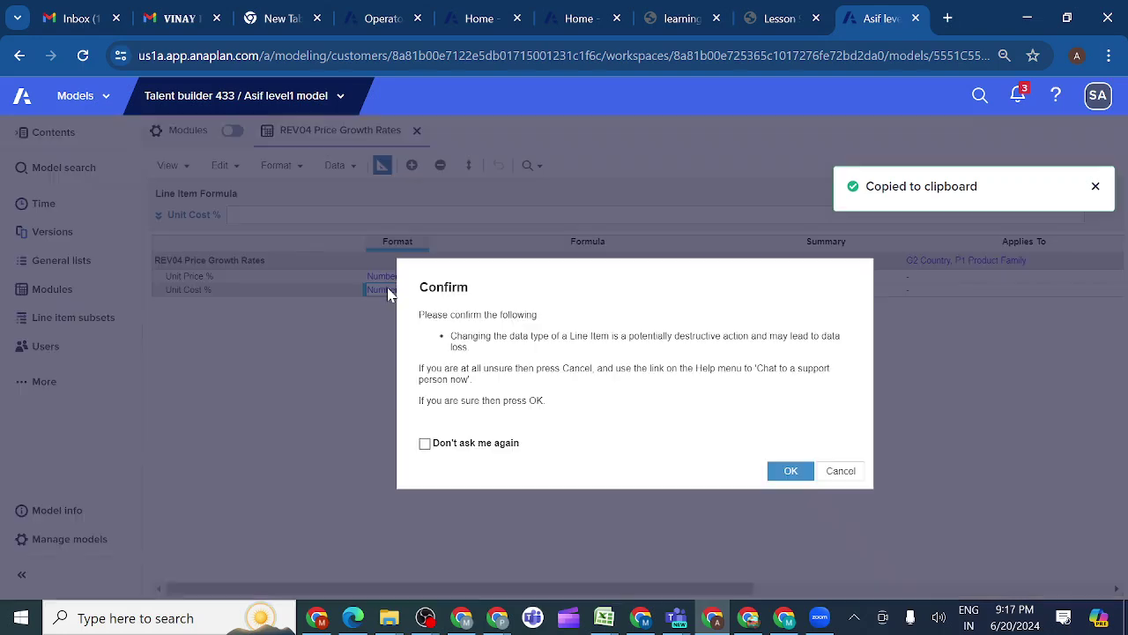
click(425, 445)
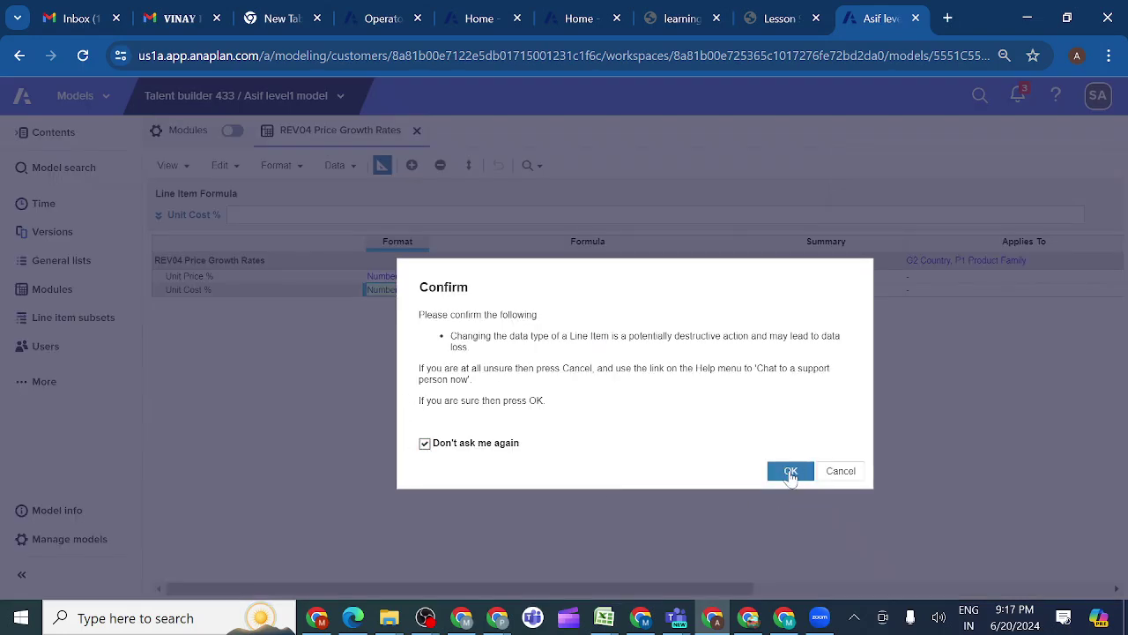
click(791, 472)
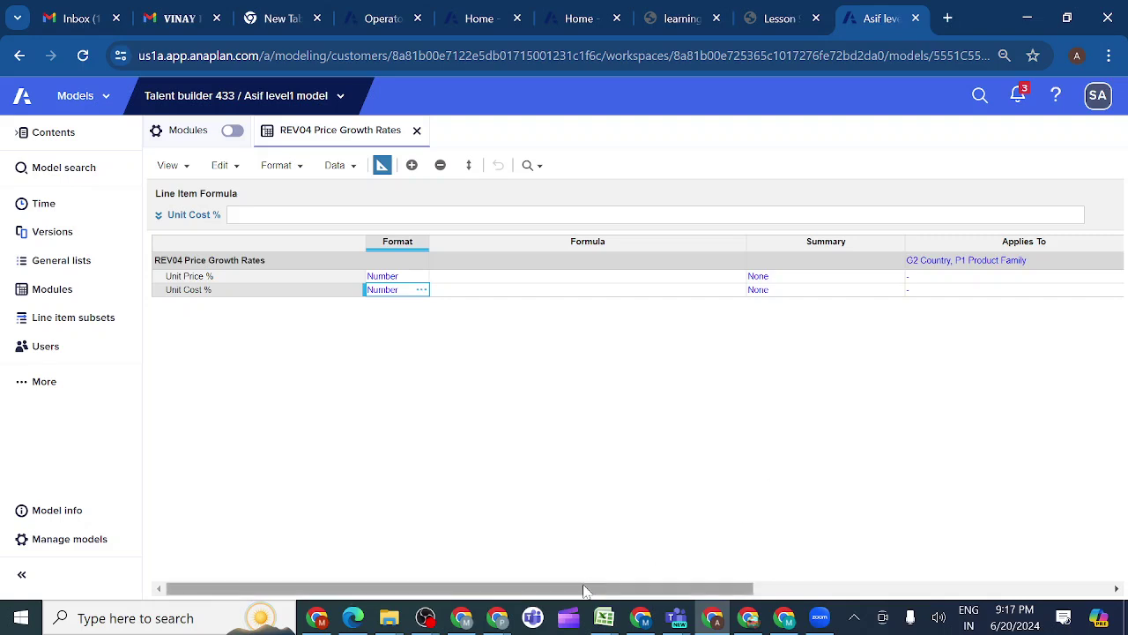
Step: Set the time scale of the REV04 Price Growth Rates module row to Year and turn off further dimensionality change confirmations
drag(583, 589, 641, 593)
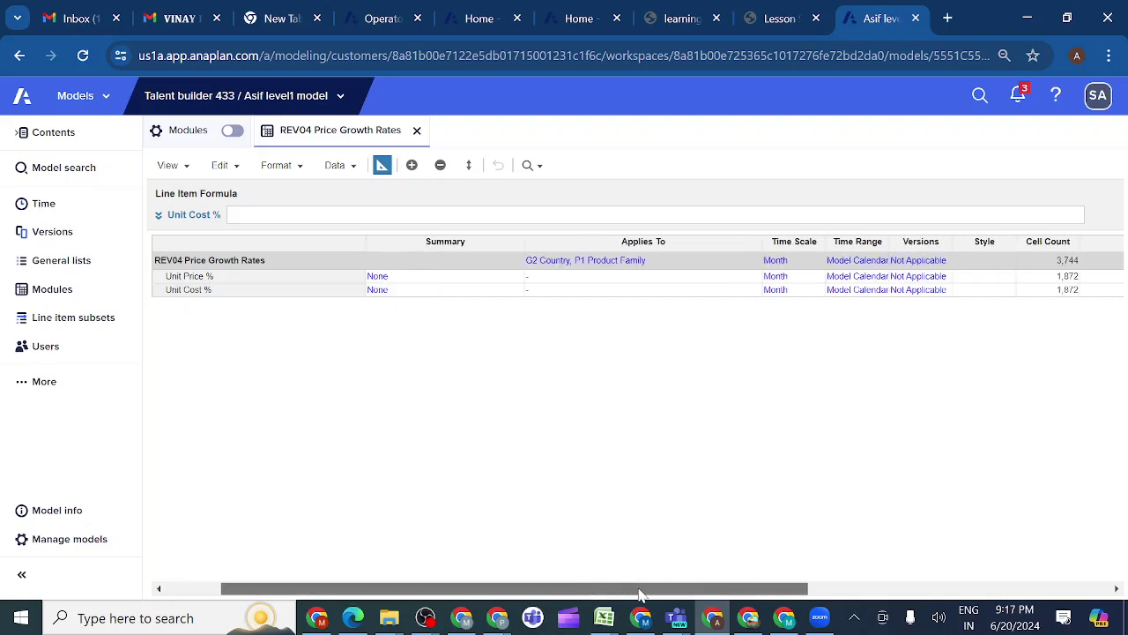
click(810, 261)
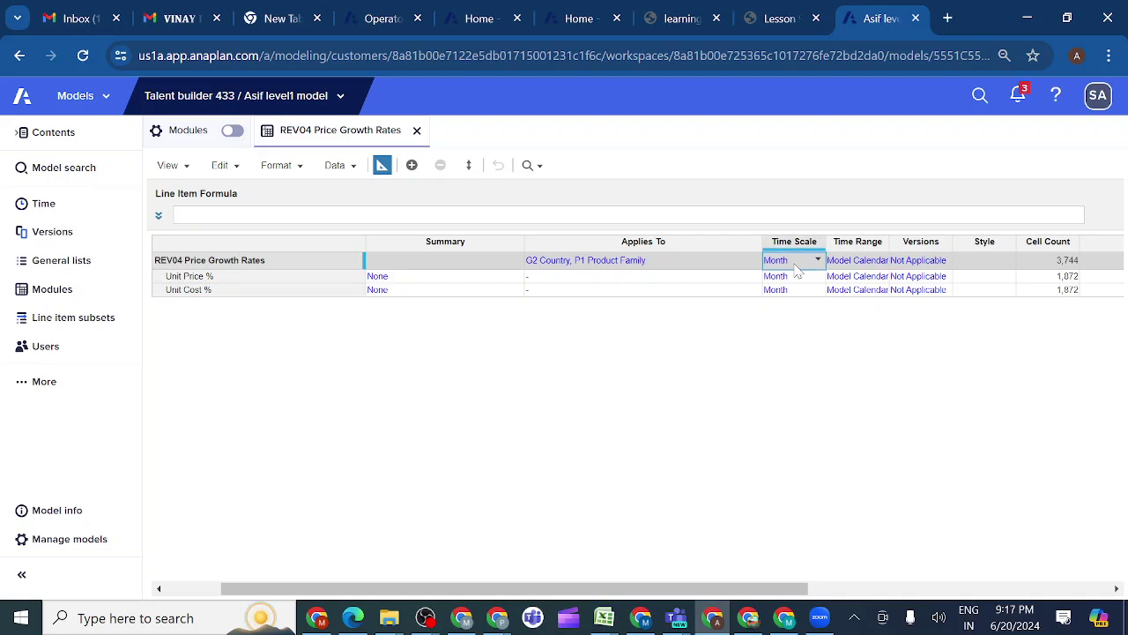
click(818, 261)
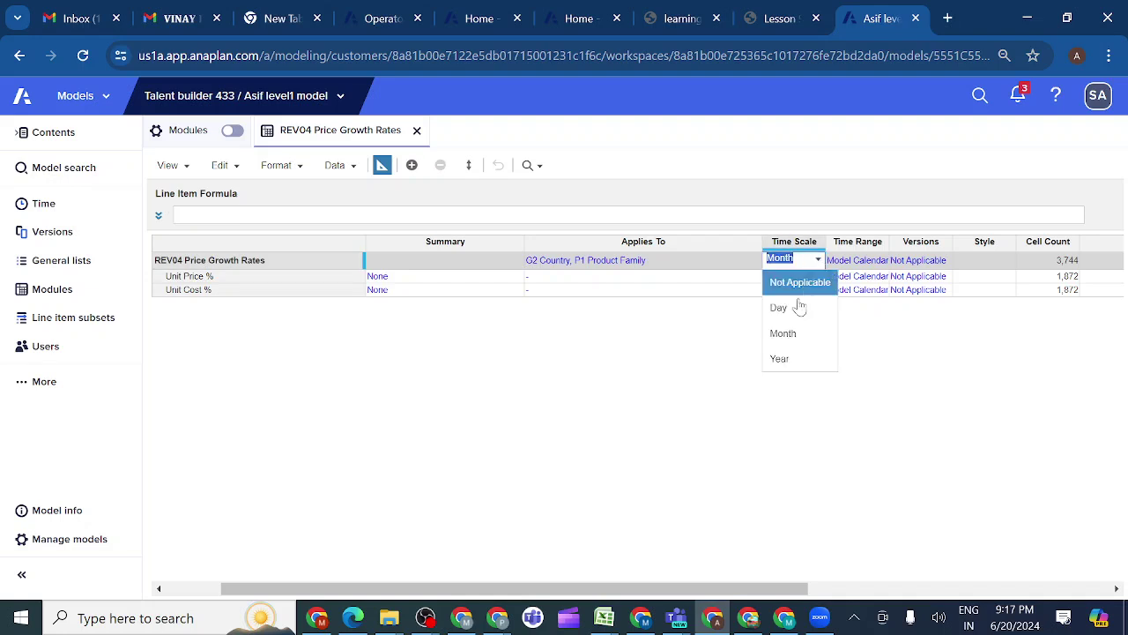
click(791, 359)
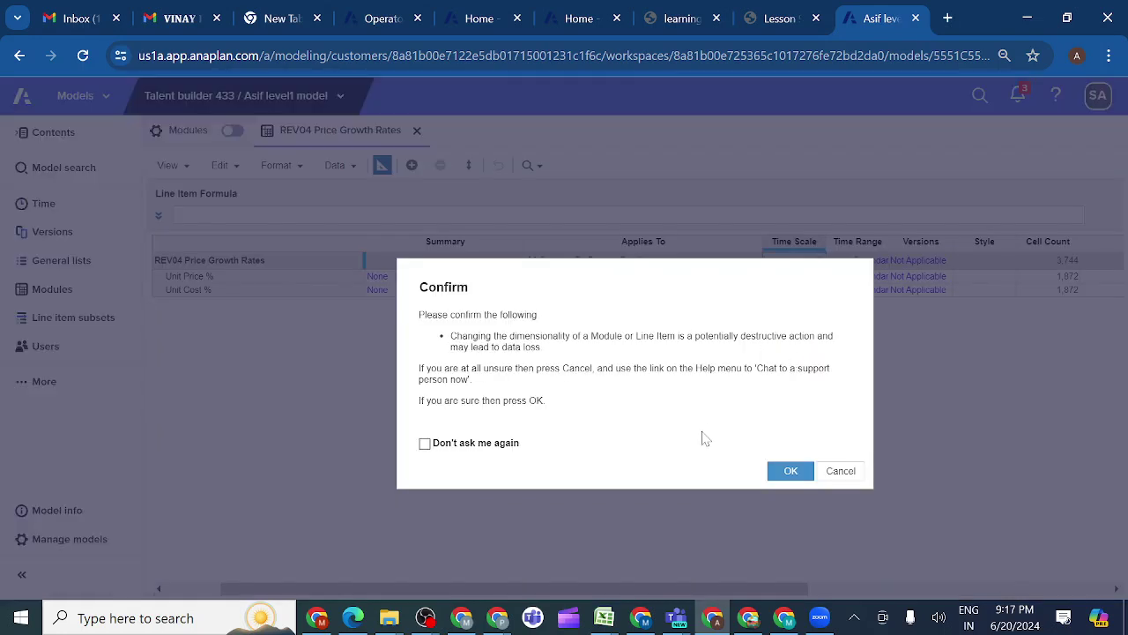
click(424, 444)
click(791, 472)
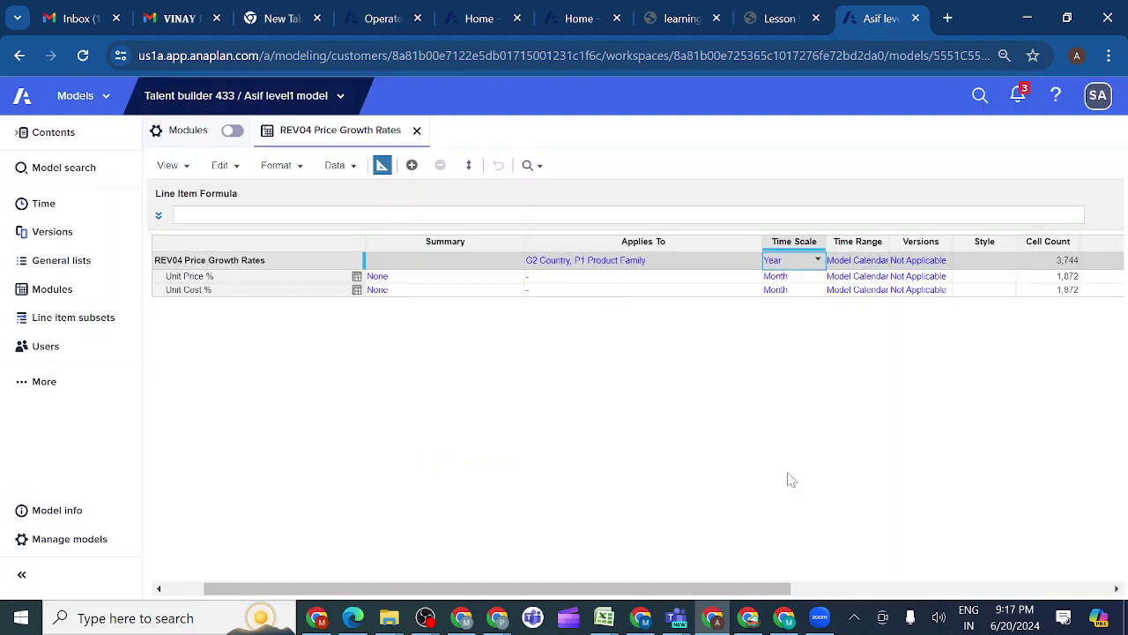
Step: Copy the Year time scale to the Unit Price % and Unit Cost % line items and return to the module's grid view
key(ctrl+c)
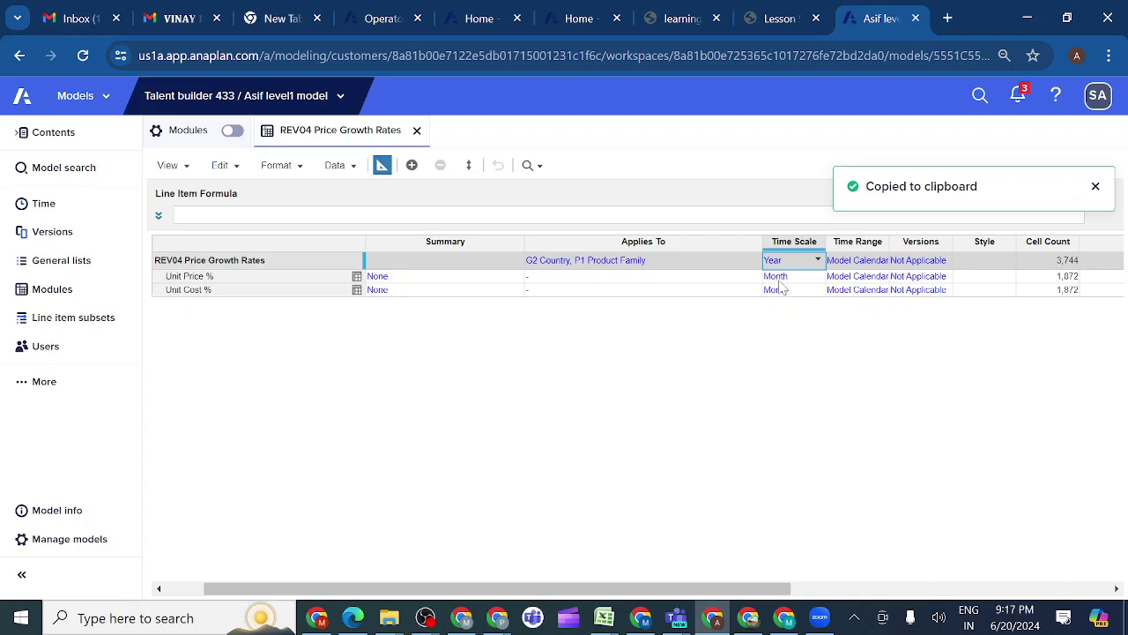
key(shift+Down)
key(shift+Down)
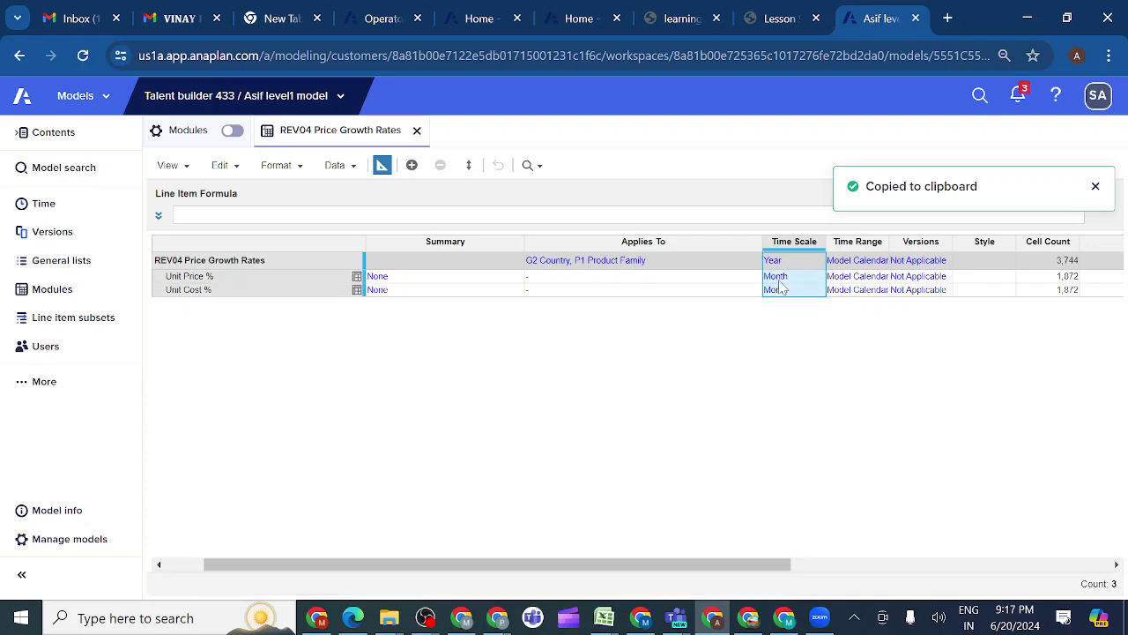
key(ctrl+v)
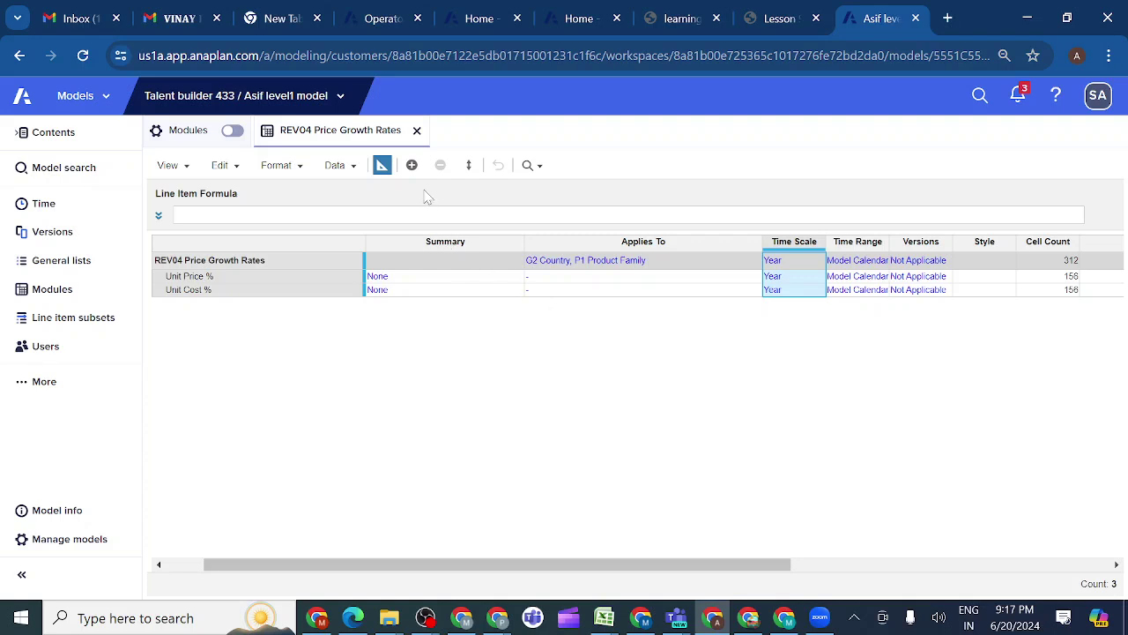
click(382, 170)
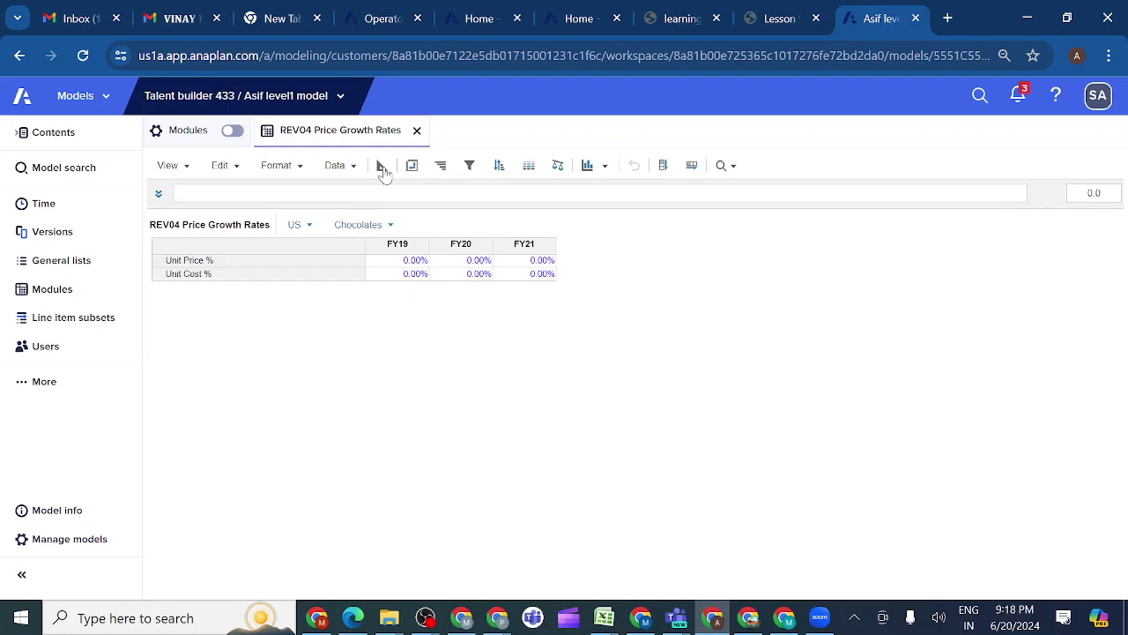
Step: Read the lesson's note on the Summary method and compare the module grid with the Check Your Work screenshot
click(774, 20)
scroll(533, 448, down, 6)
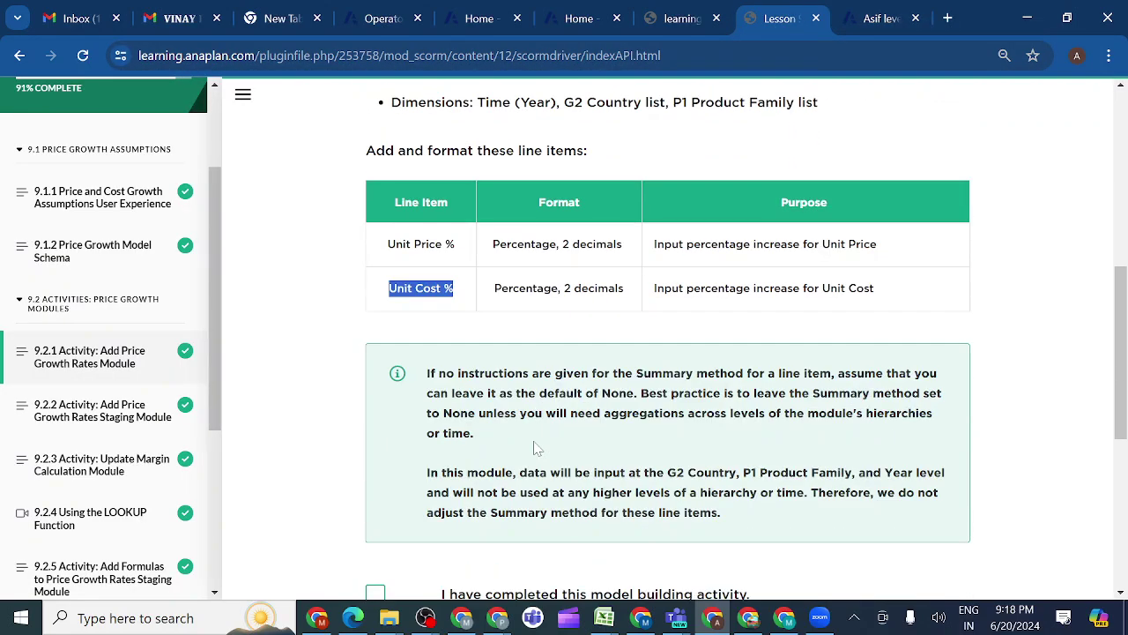
scroll(667, 339, up, 1)
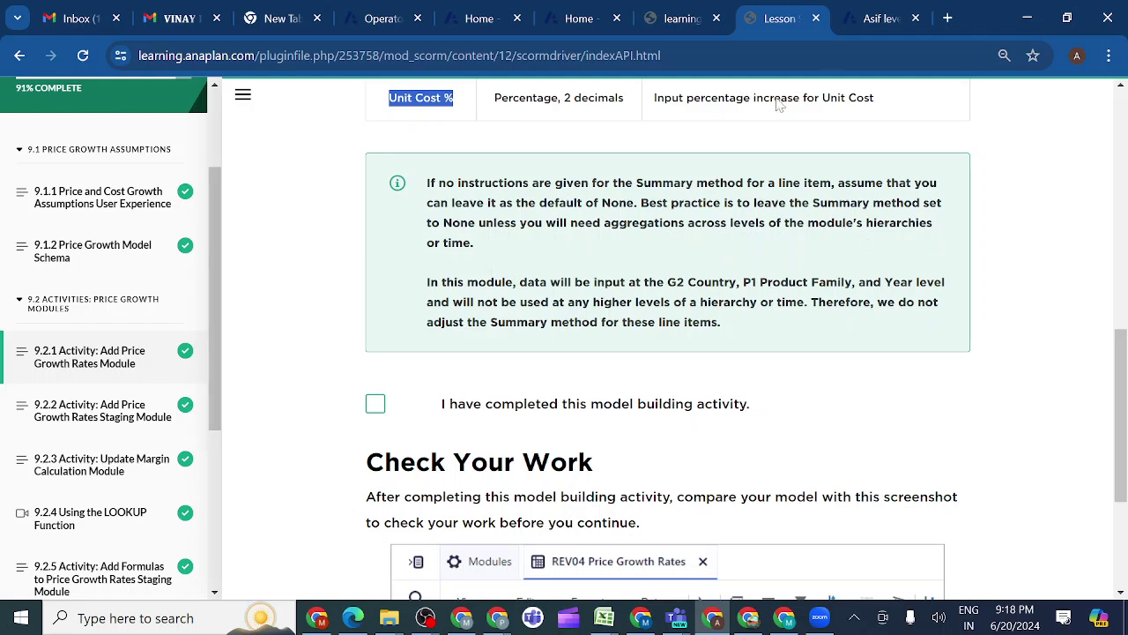
click(877, 24)
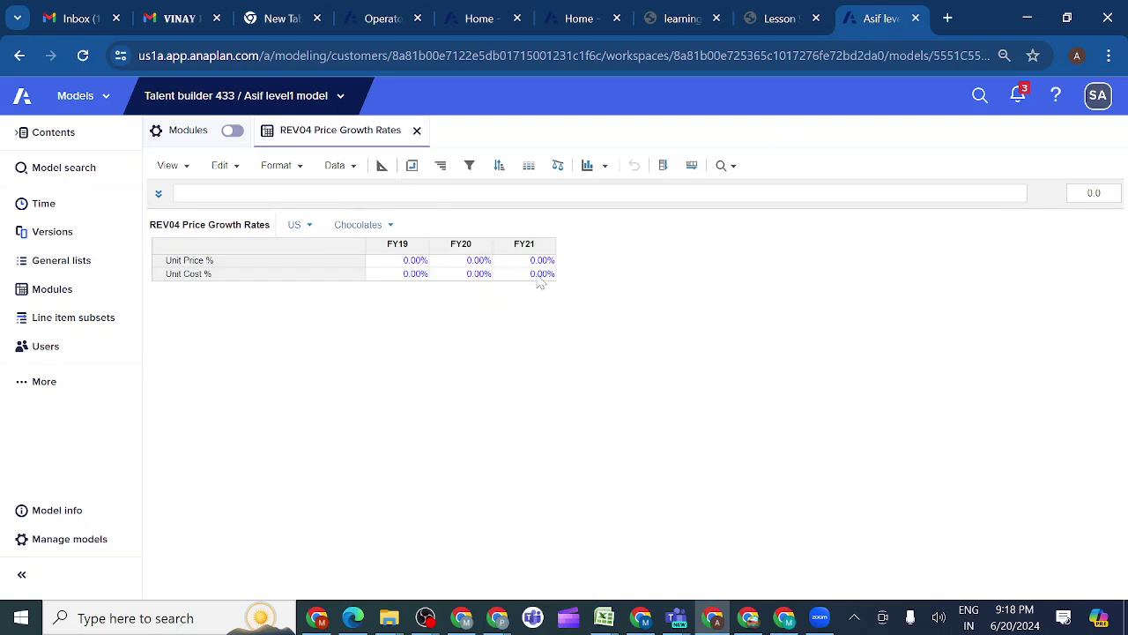
click(382, 174)
mouse_move(787, 24)
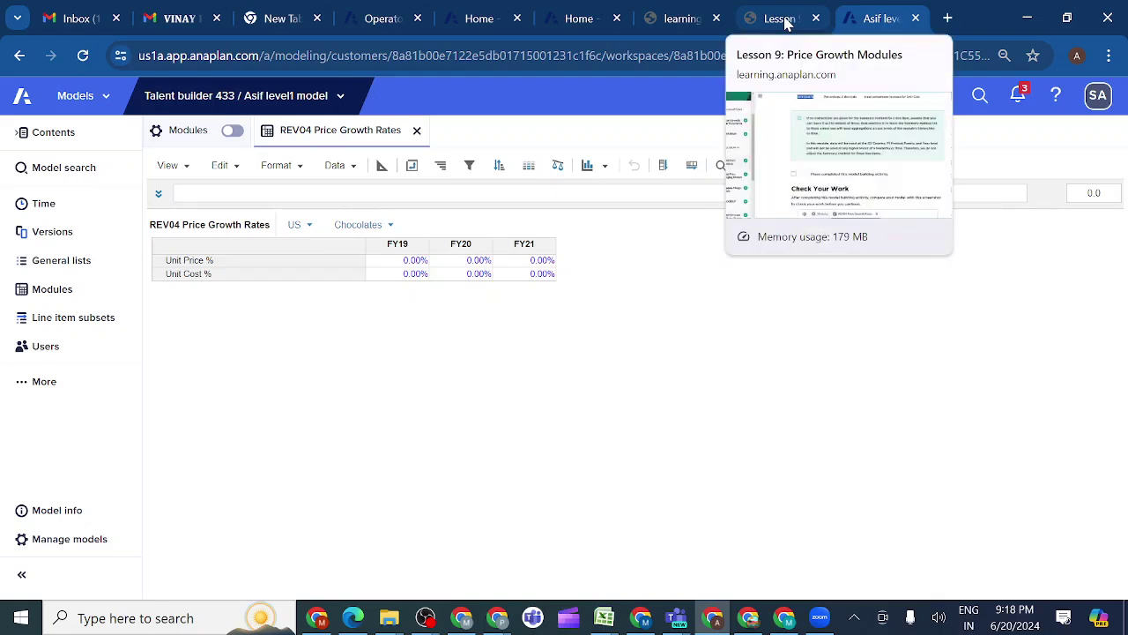
click(787, 25)
scroll(590, 539, down, 2)
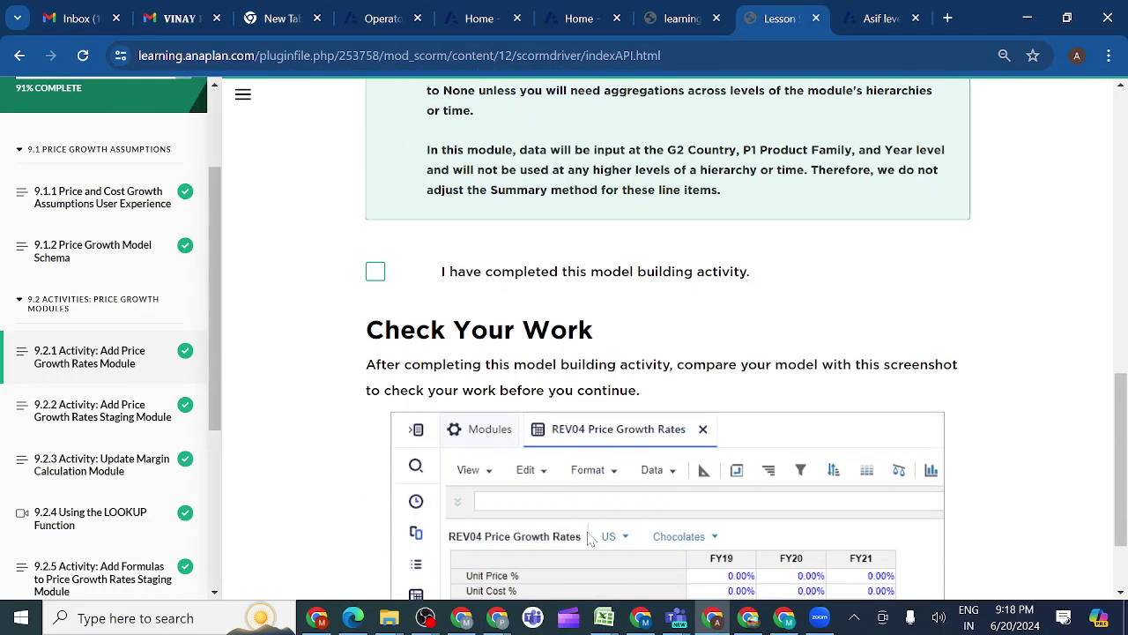
Step: Compare the REV04 Price Growth Rates grid in the model with the lesson's Check Your Work screenshot
scroll(590, 540, down, 2)
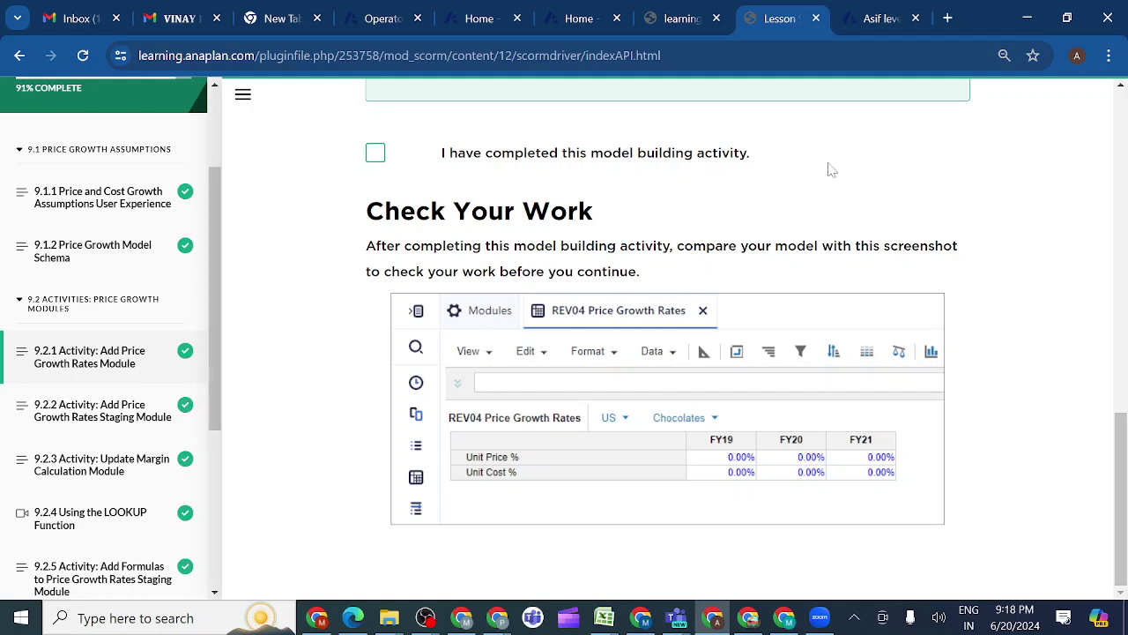
click(870, 25)
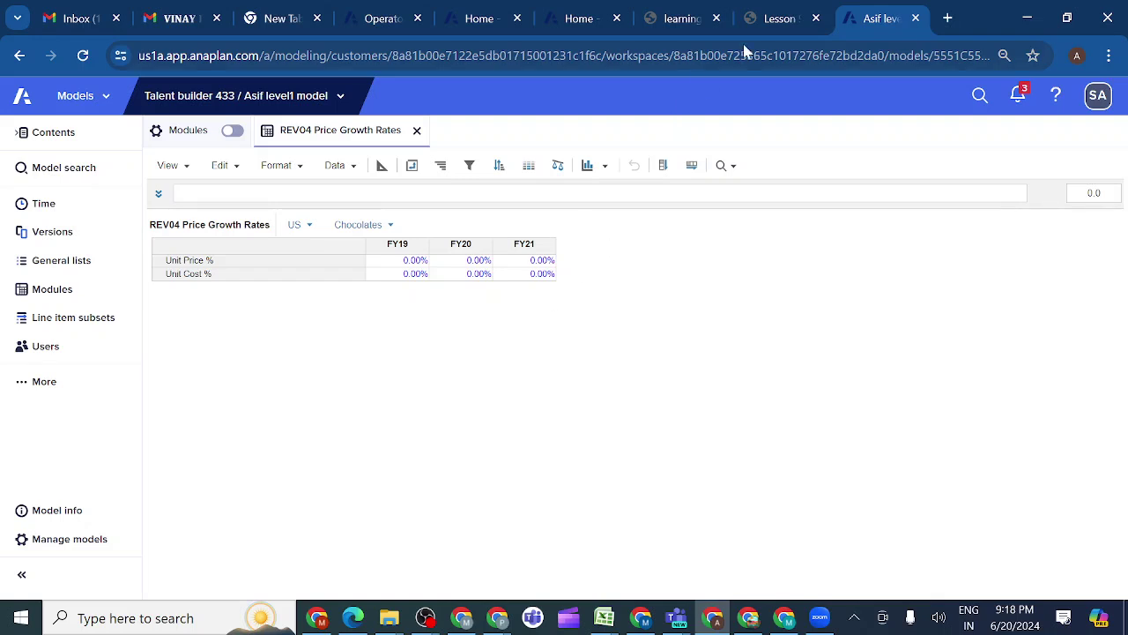
click(772, 24)
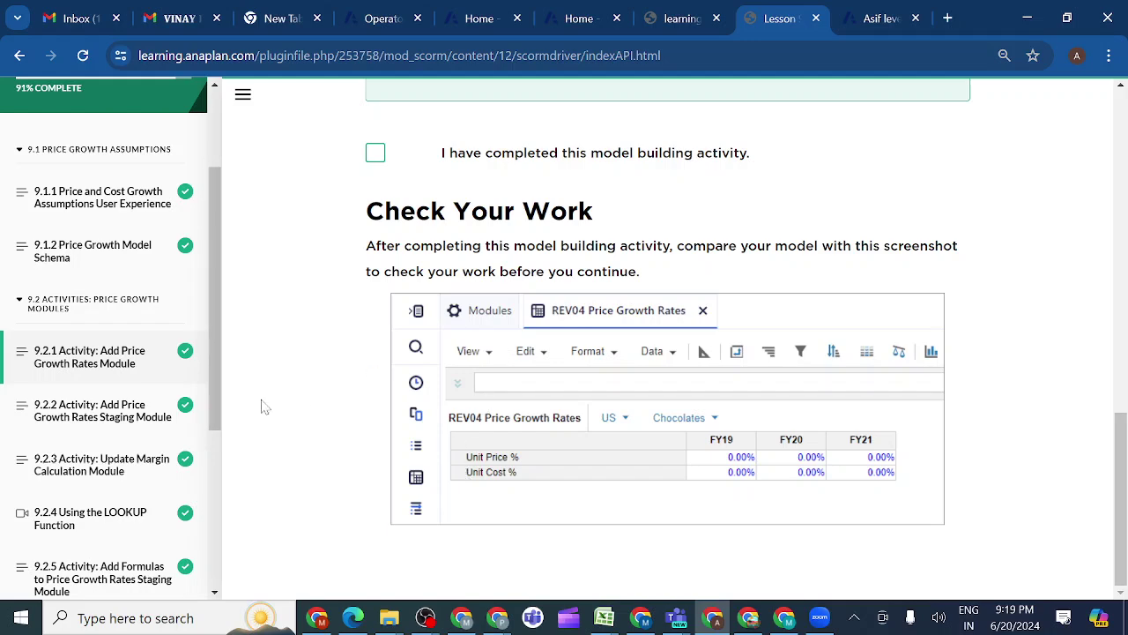
Step: Open lesson activity 9.2.2 Add Price Growth Rates Staging Module and copy the module name REV05 Price Growth Rates Staging from its instructions
click(119, 414)
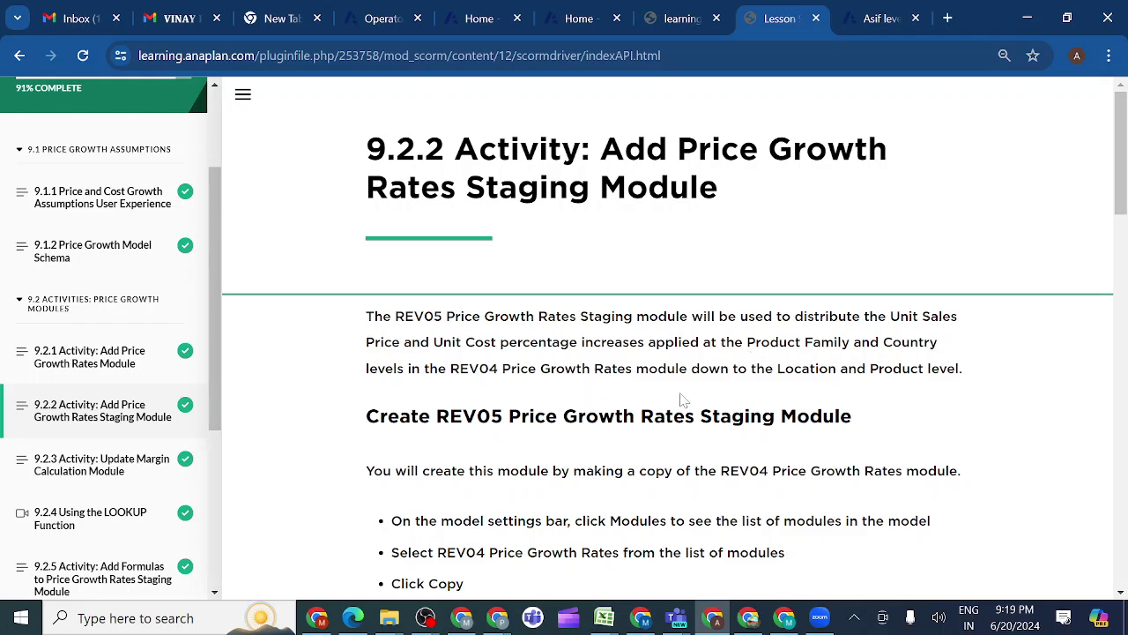
scroll(851, 399, down, 2)
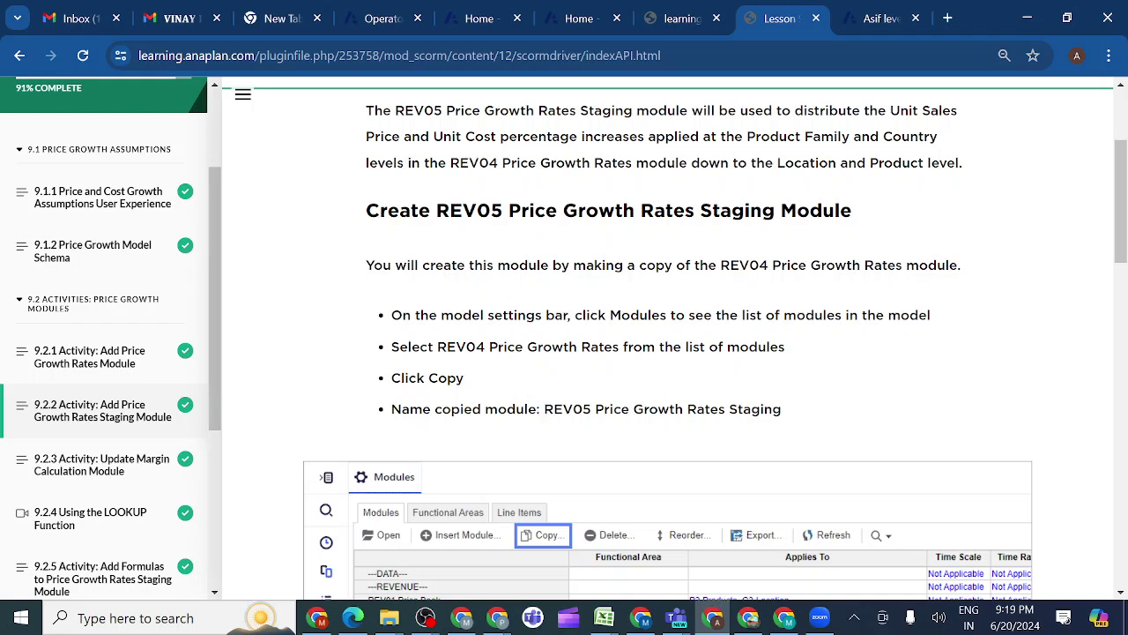
drag(544, 409, 811, 429)
key(ctrl+c)
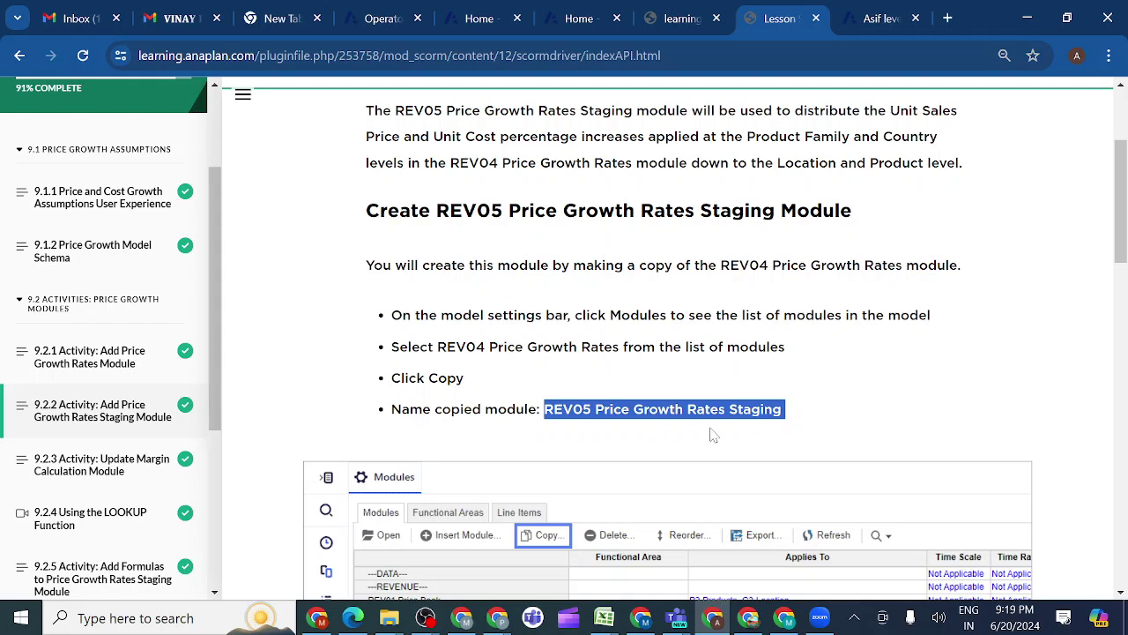
scroll(702, 463, down, 2)
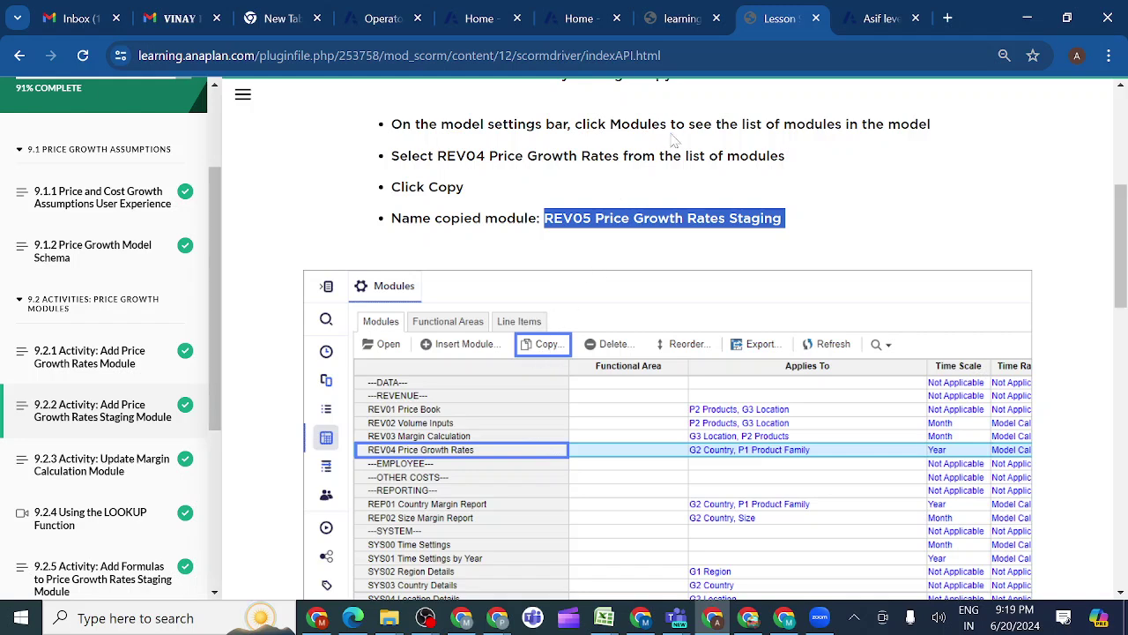
Step: In the Anaplan model, copy the REV04 Price Growth Rates module as REV05 Price Growth Rates Staging, including its cell data
click(879, 17)
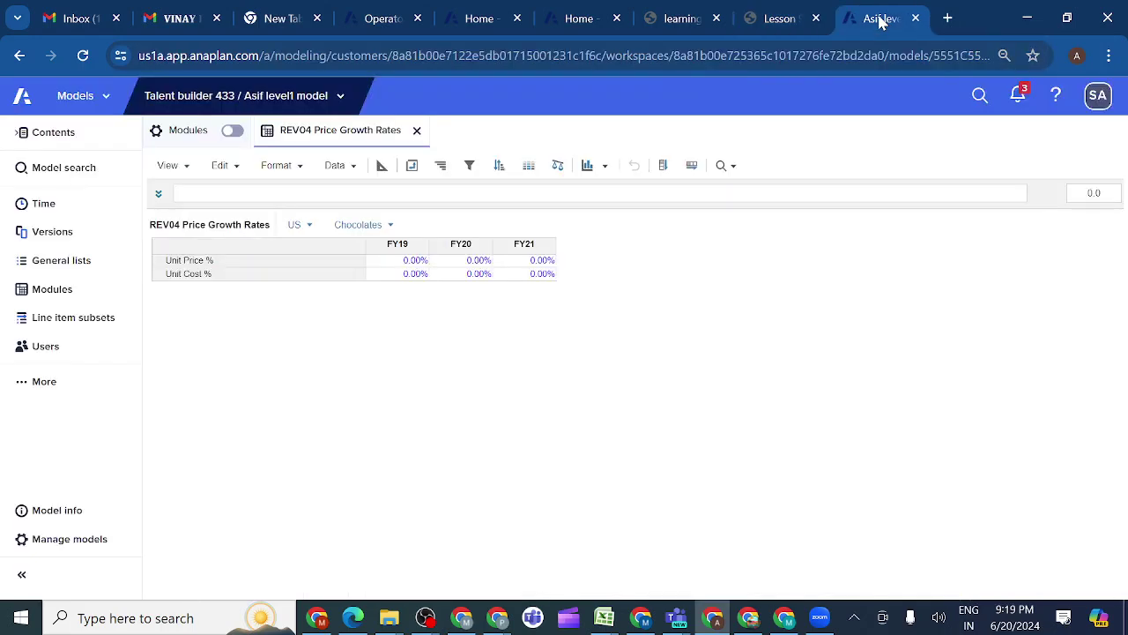
click(74, 291)
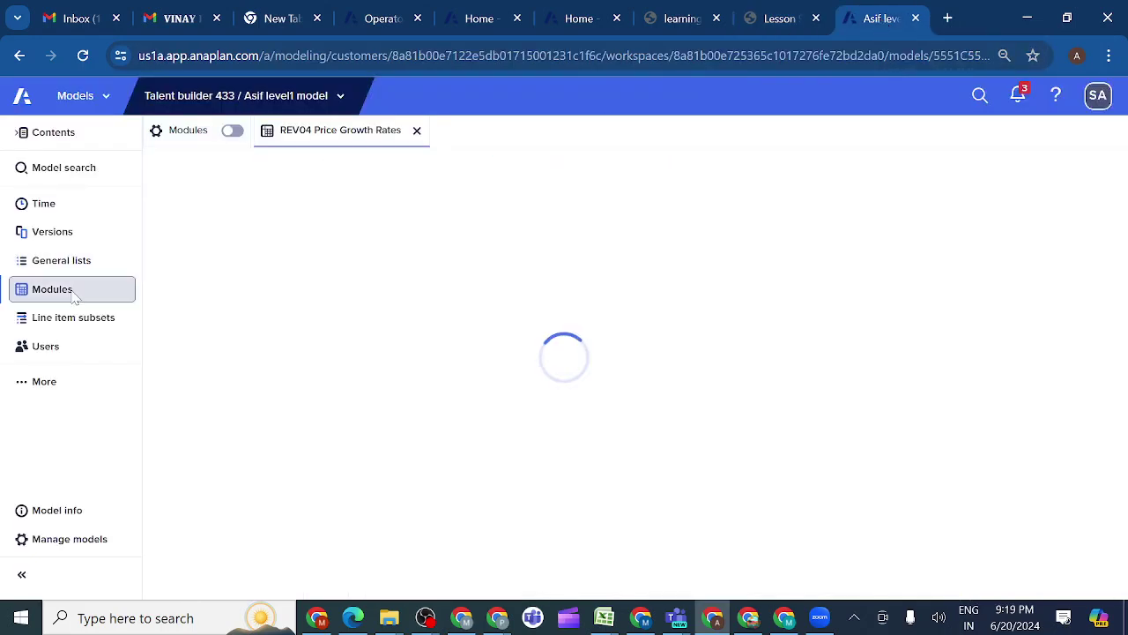
click(185, 291)
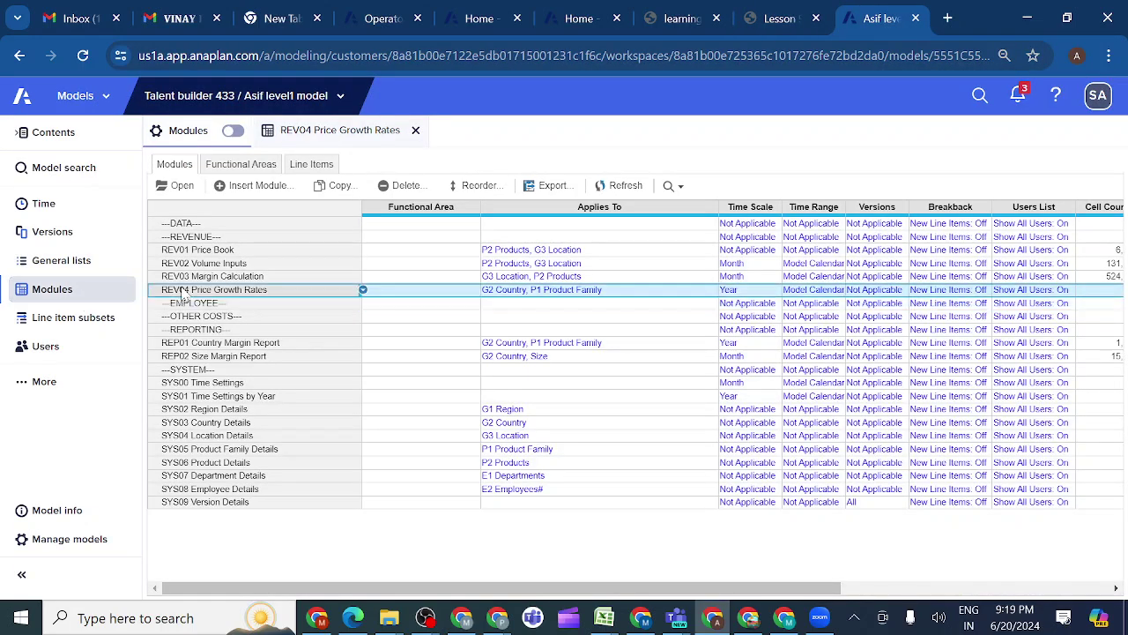
click(337, 185)
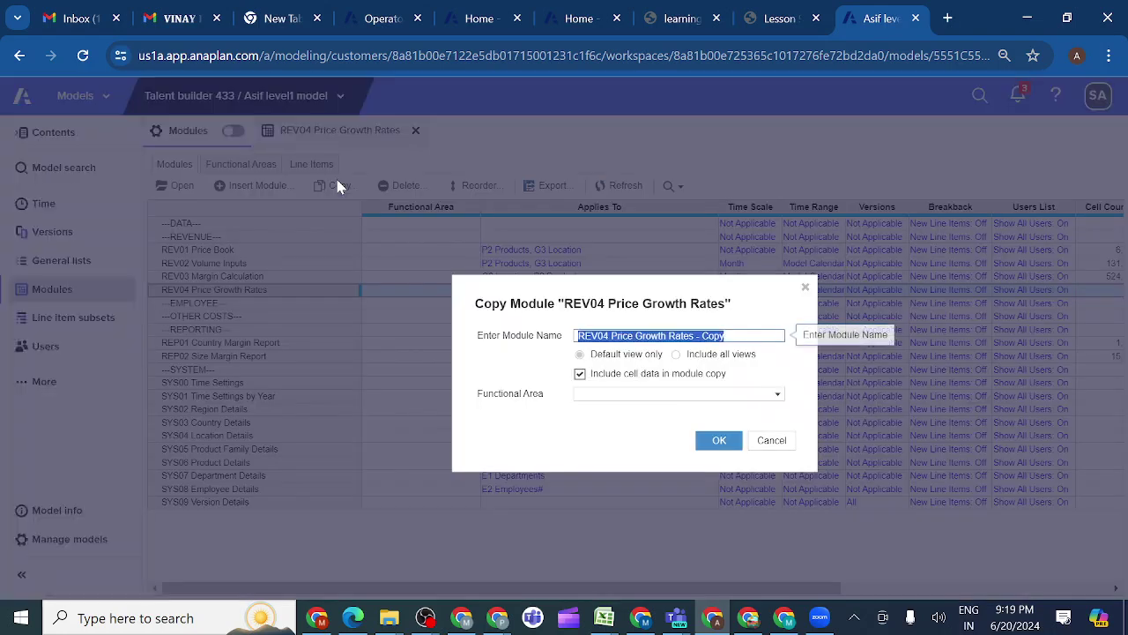
key(BackSpace)
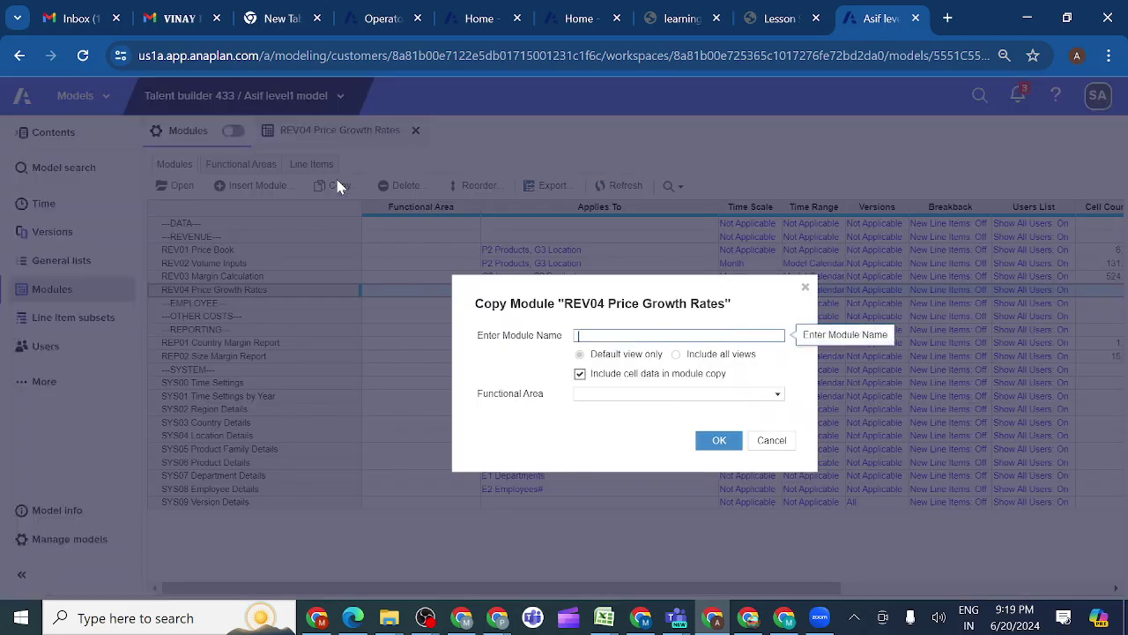
key(ctrl+v)
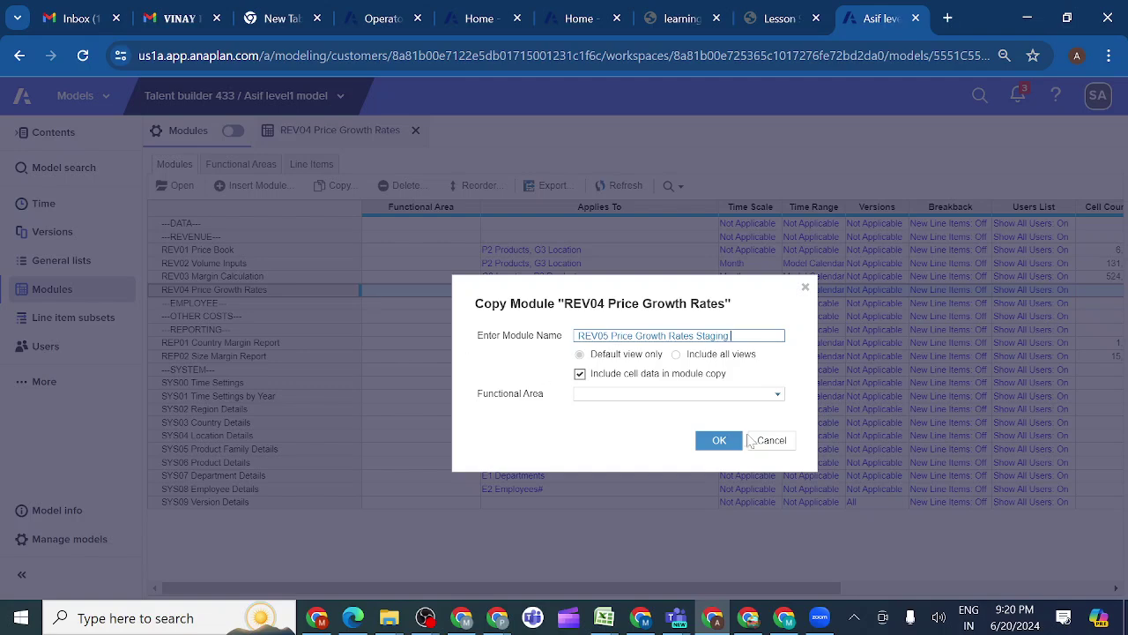
click(719, 445)
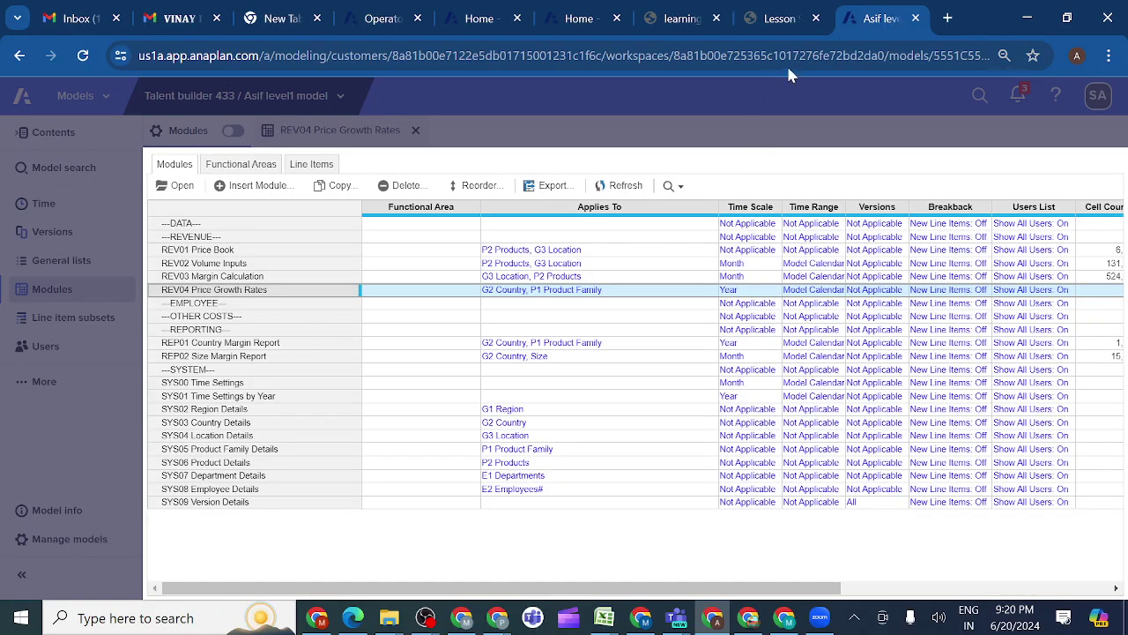
Step: Read the lesson's instructions on changing the dimensions of the REV05 Price Growth Rates Staging module
click(779, 21)
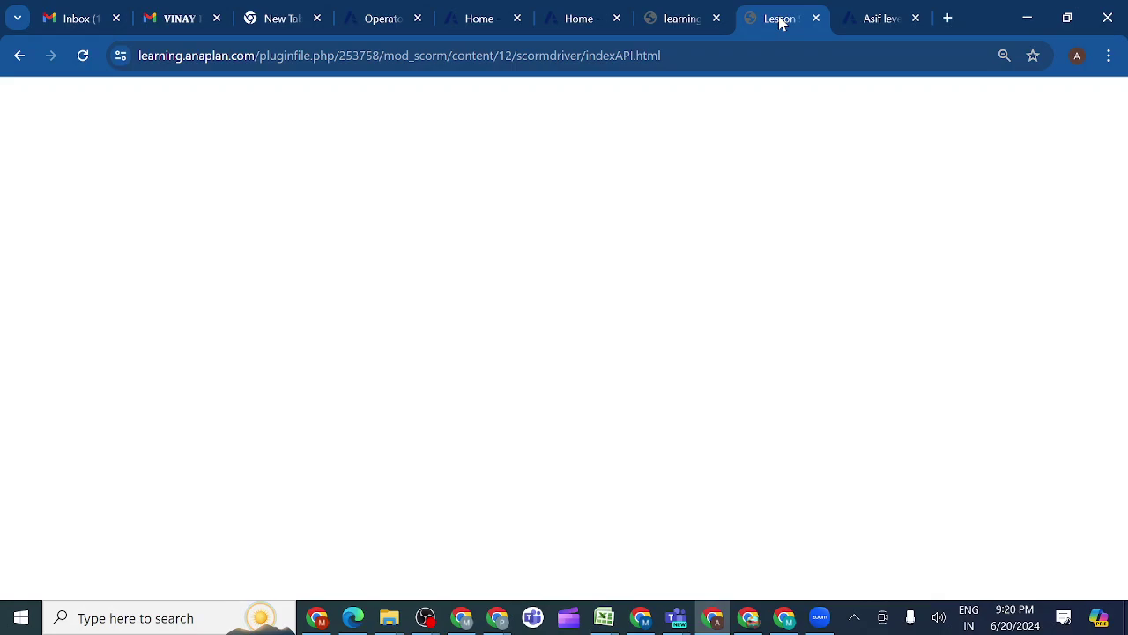
scroll(646, 310, down, 6)
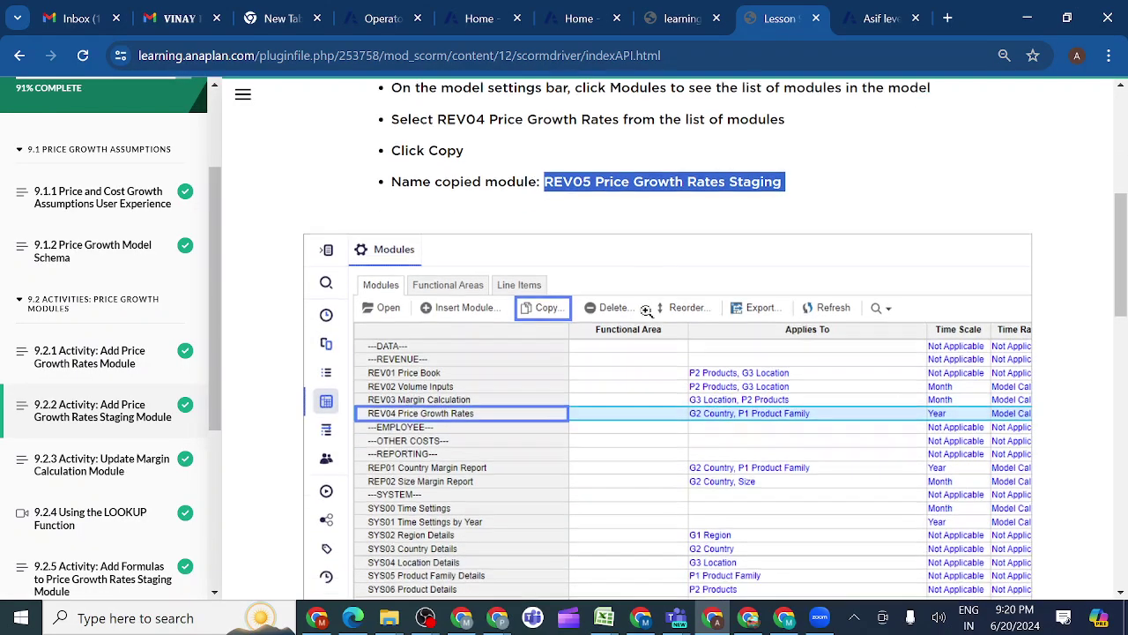
scroll(646, 310, down, 1)
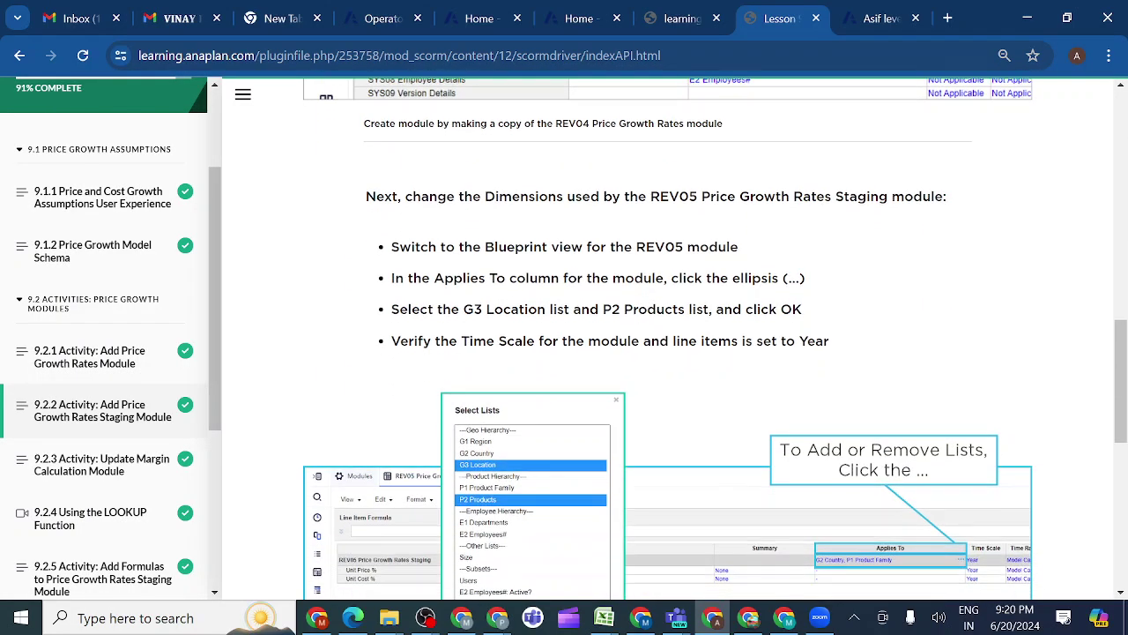
scroll(668, 339, up, 2)
scroll(648, 316, up, 1)
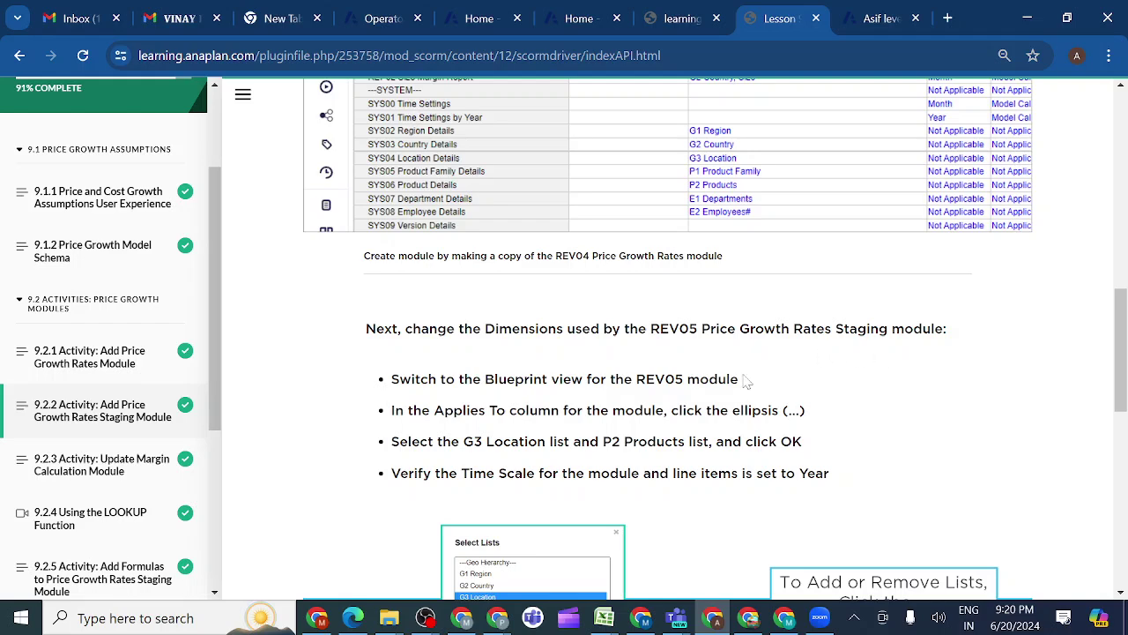
scroll(705, 366, down, 2)
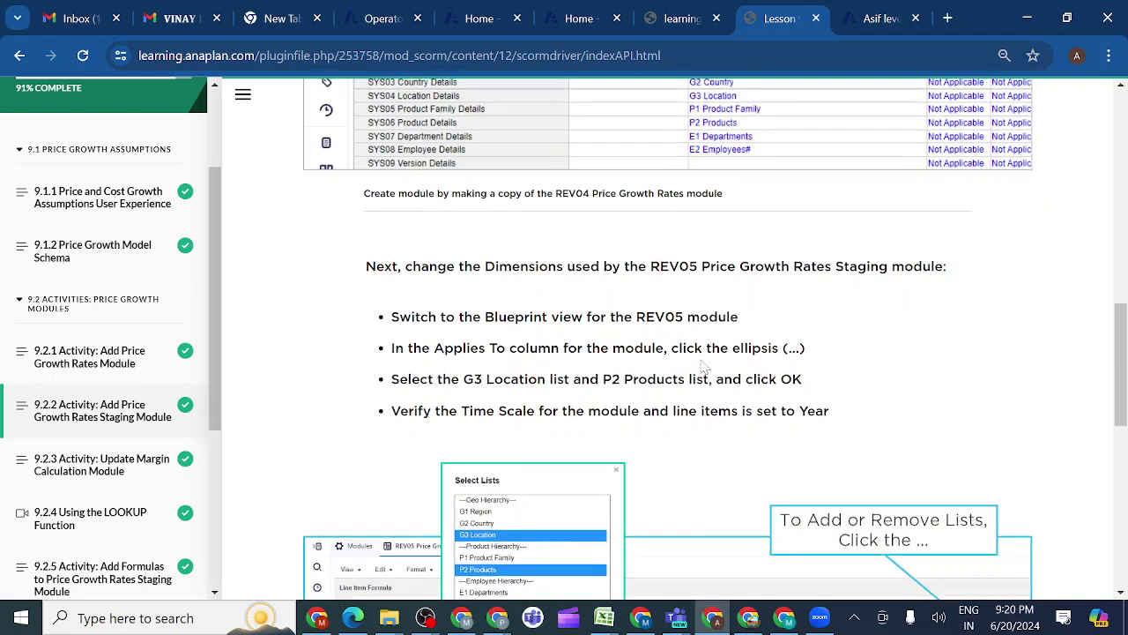
scroll(550, 442, down, 1)
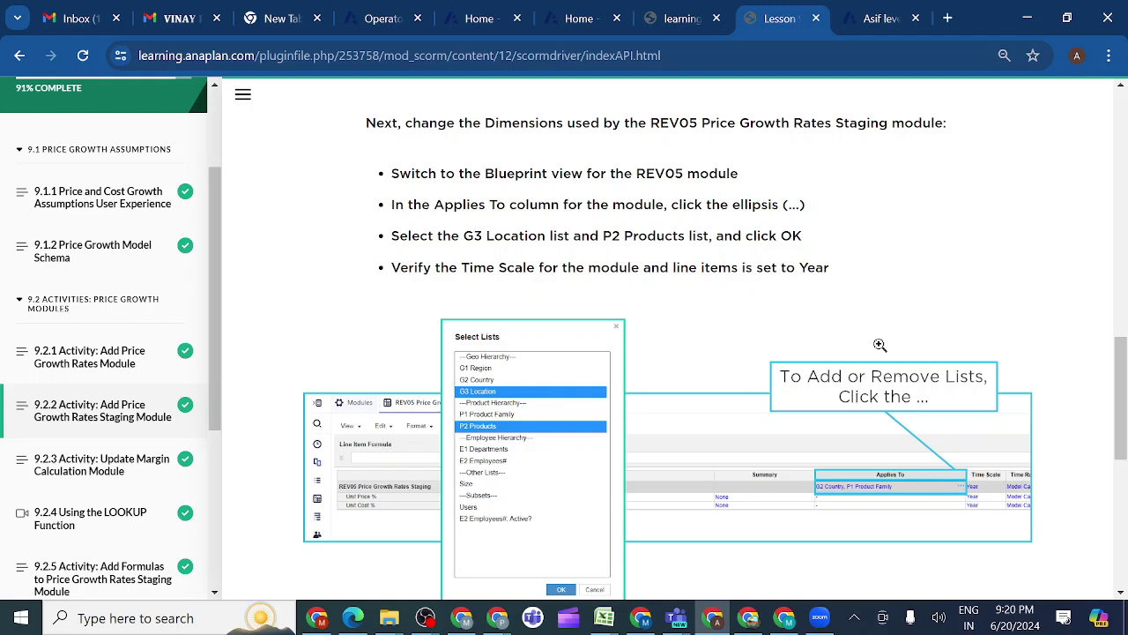
Step: Return to the Anaplan model and show the REV05 Price Growth Rates Staging module in Blueprint view
click(878, 20)
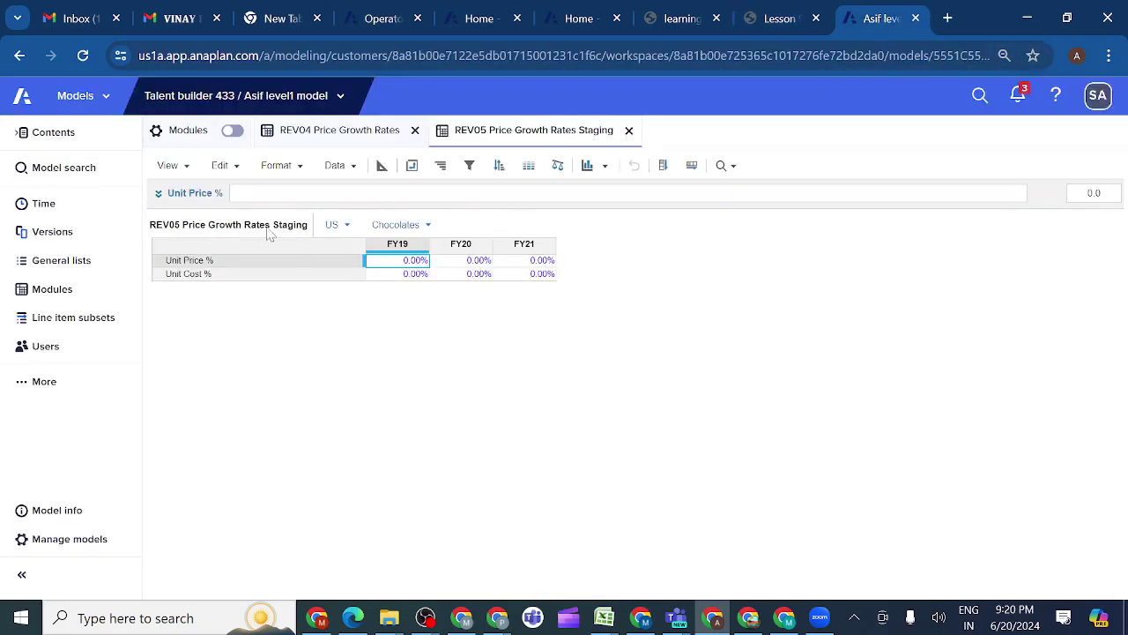
click(382, 168)
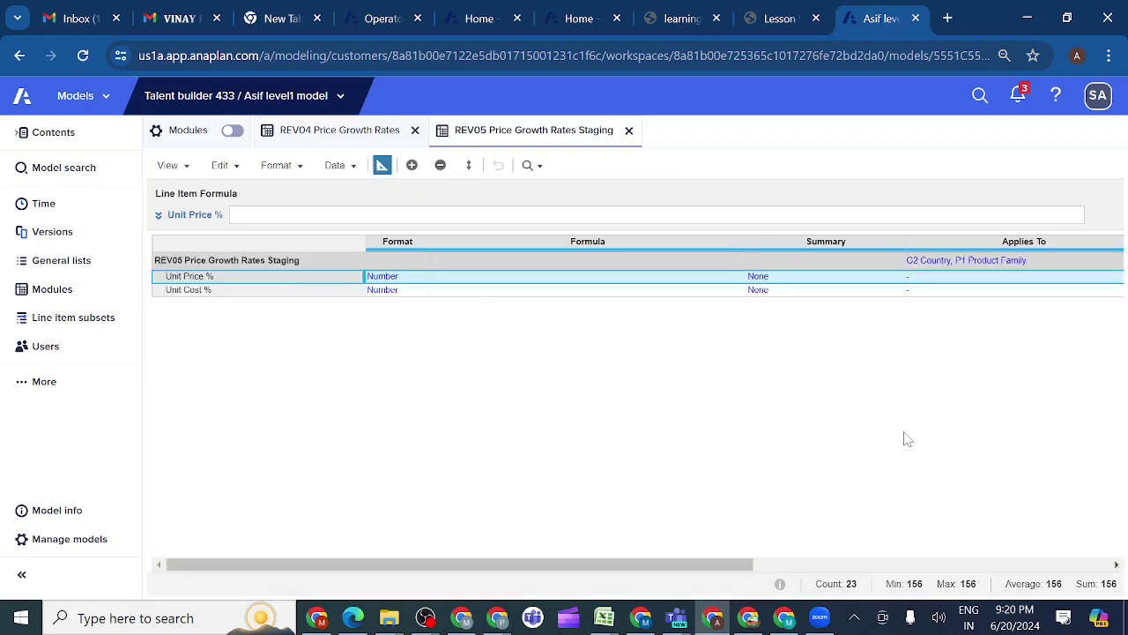
drag(661, 564, 648, 564)
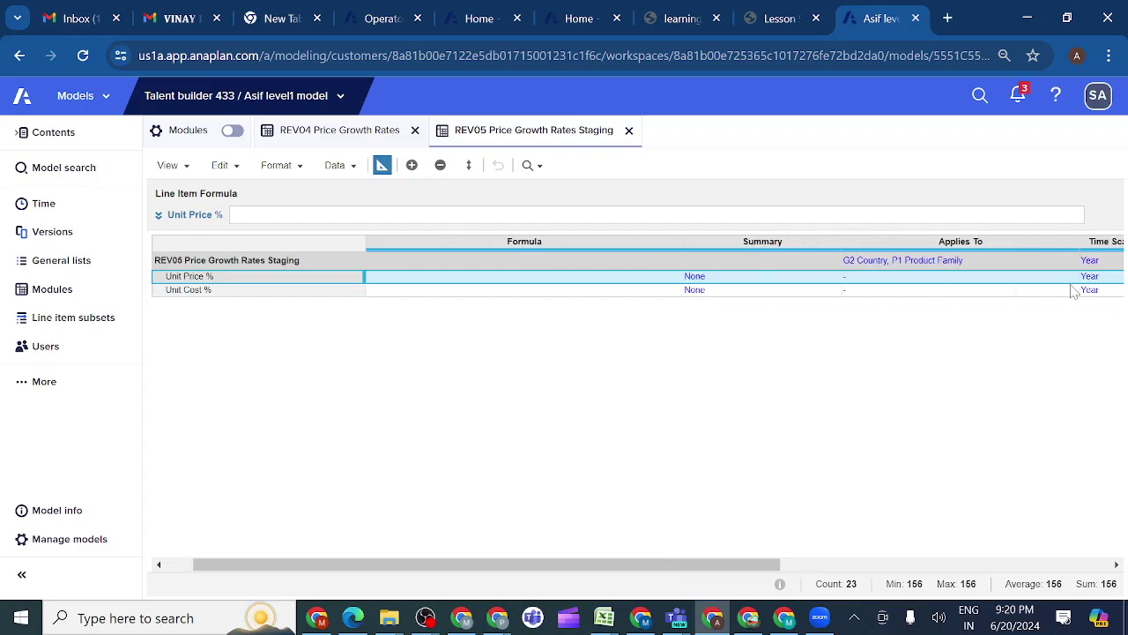
Step: Change the REV05 module's Applies To lists from G2 Country and P1 Product Family to G3 Location and P2 Products
click(1070, 264)
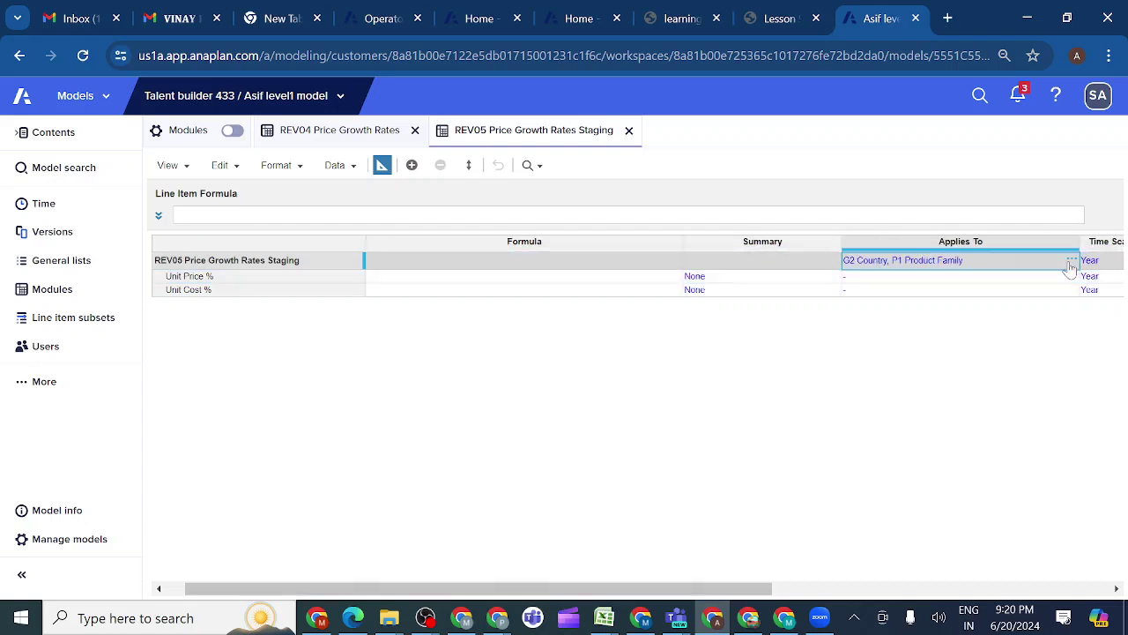
click(1072, 261)
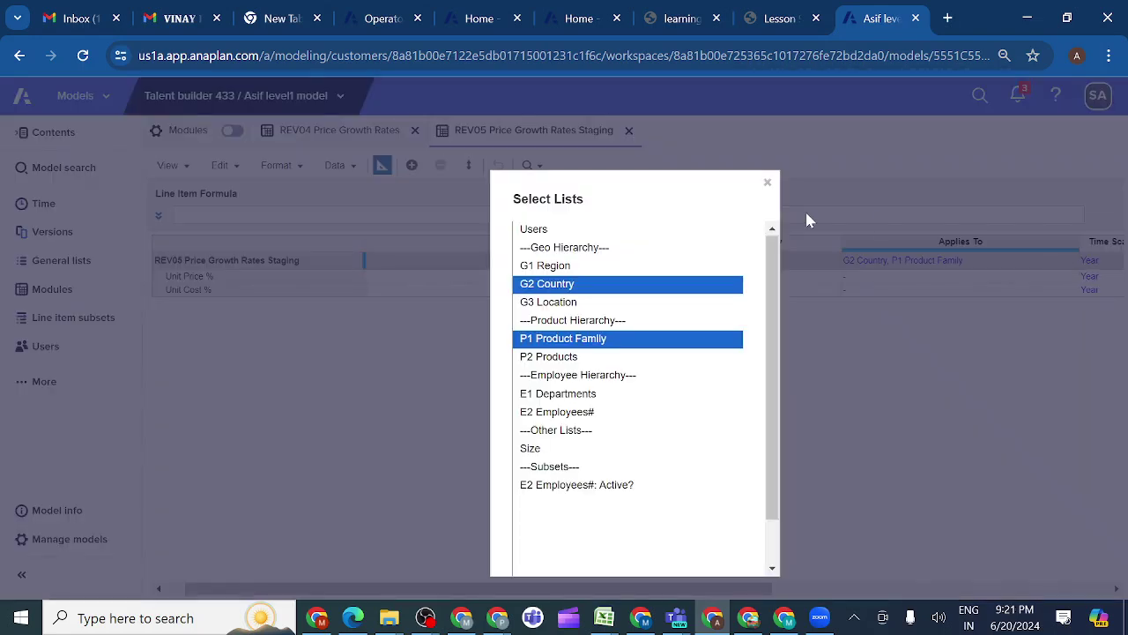
ctrl+click(582, 288)
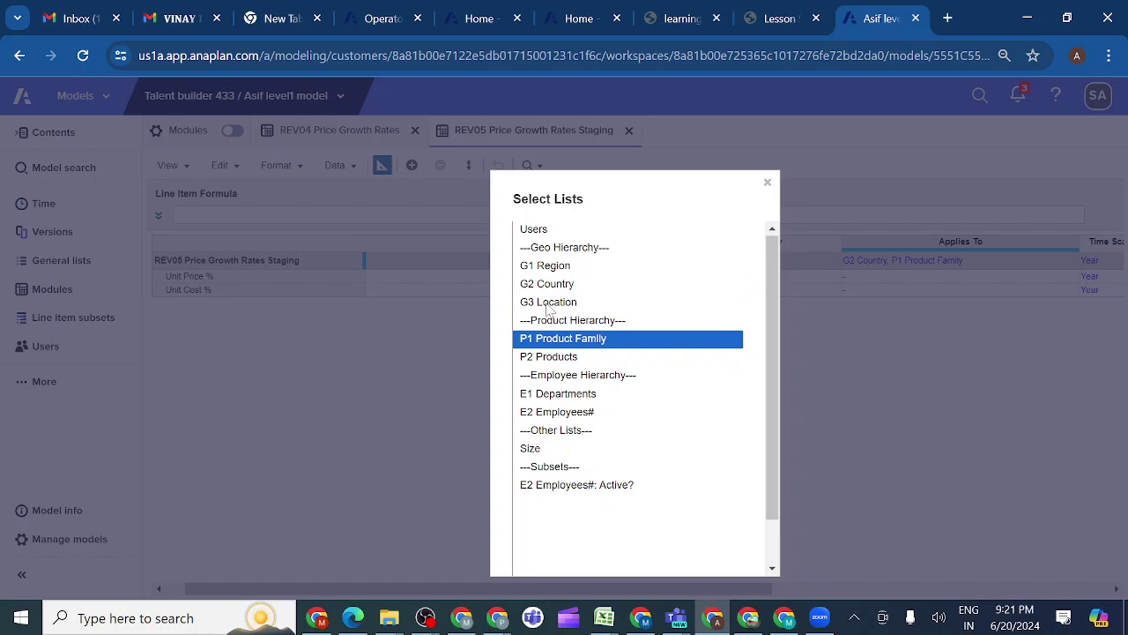
ctrl+click(547, 304)
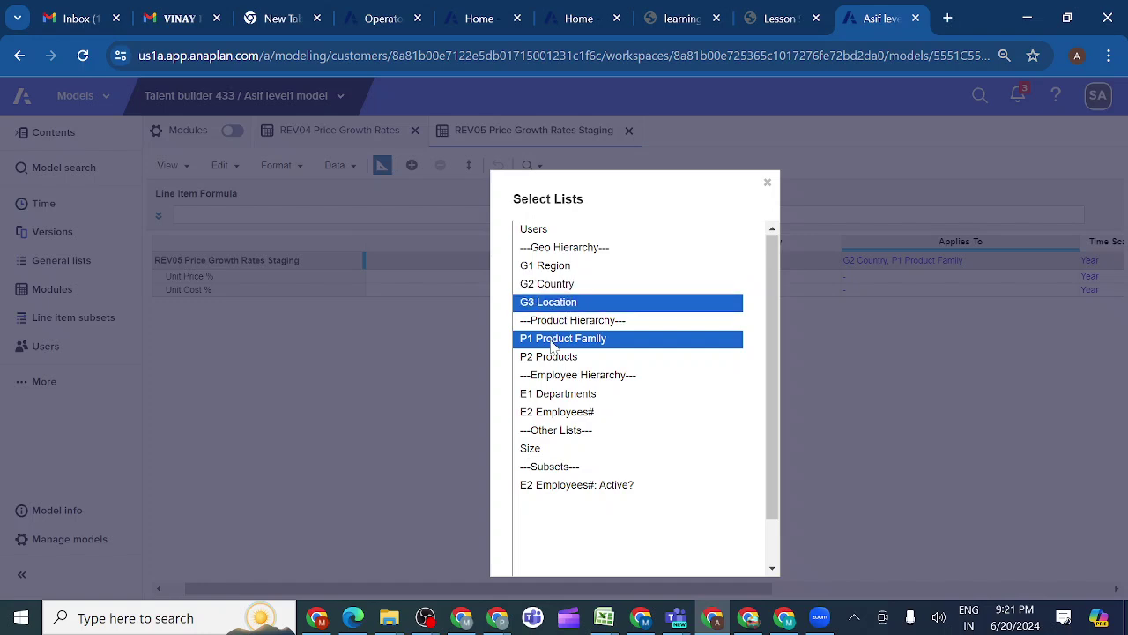
ctrl+click(551, 344)
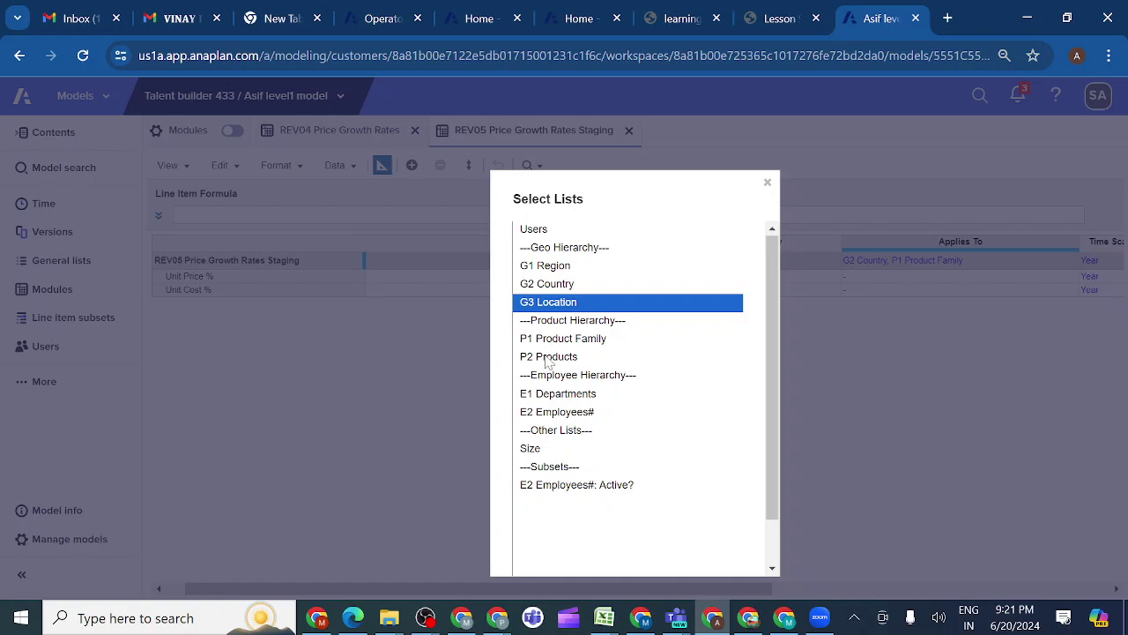
ctrl+click(545, 358)
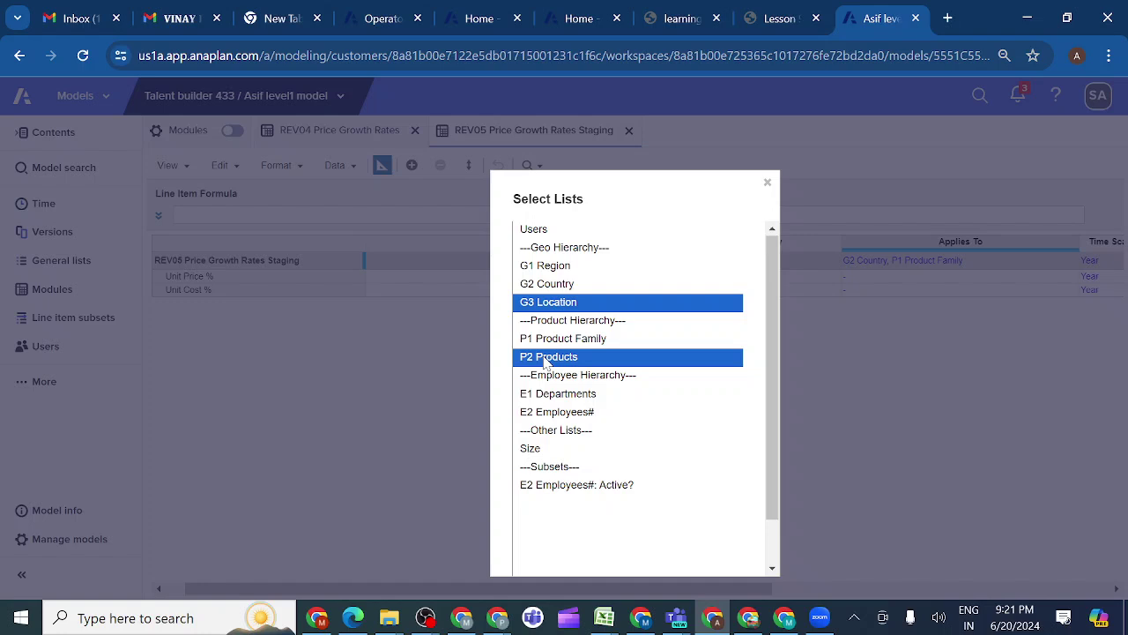
click(548, 361)
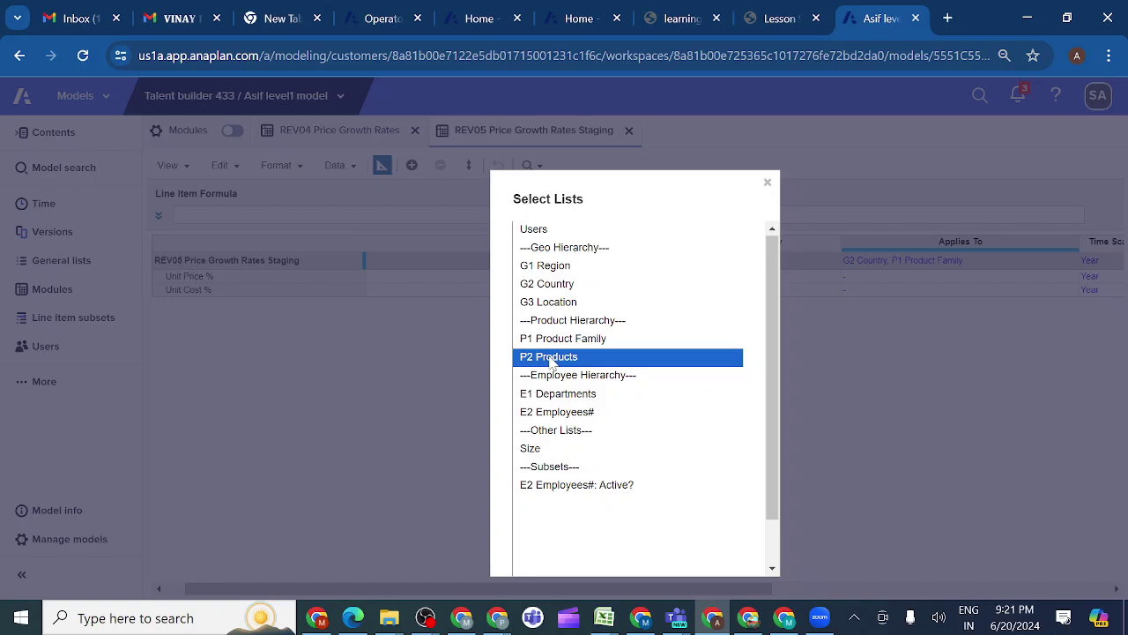
ctrl+click(556, 304)
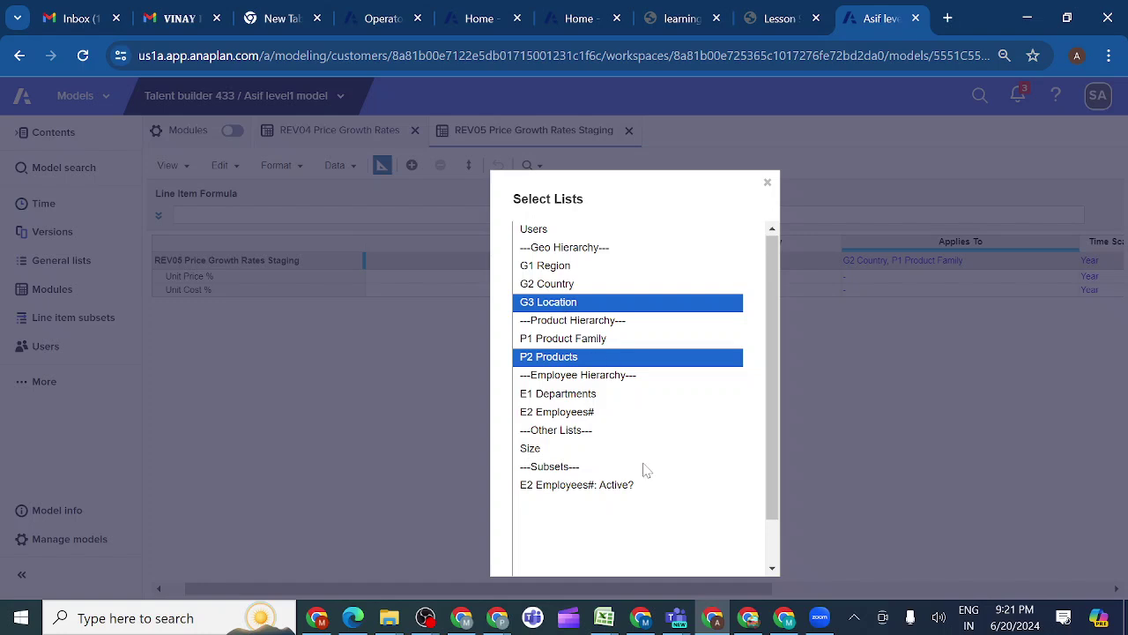
scroll(643, 467, down, 1)
click(664, 545)
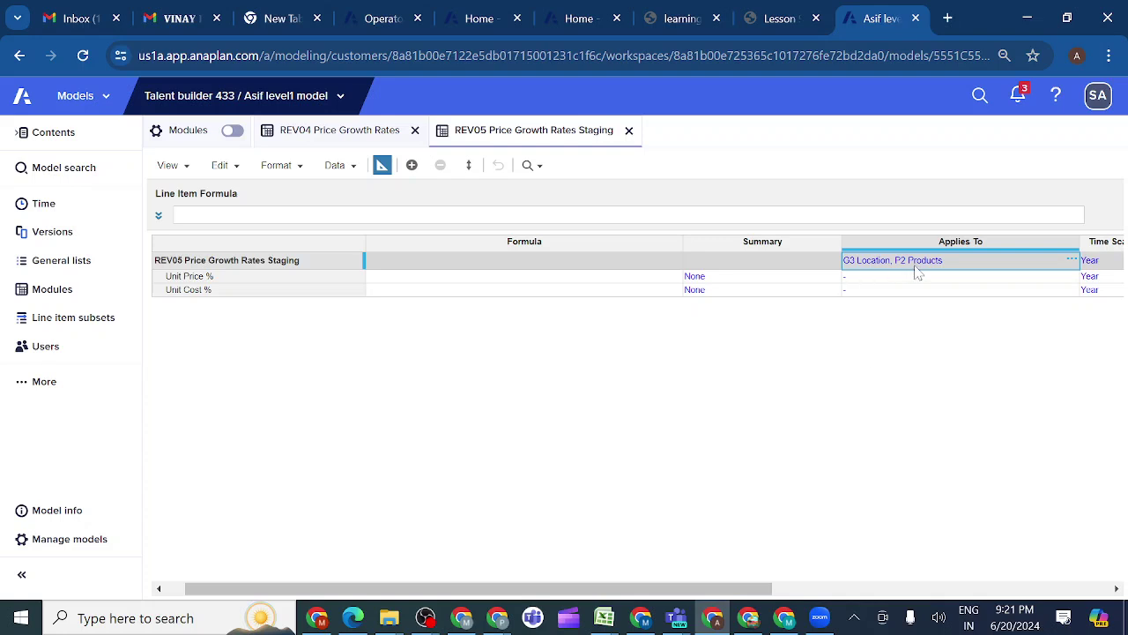
Step: Show the REV04 Price Growth Rates module in Blueprint view and examine its Applies To dimensions for comparison with REV05
click(341, 130)
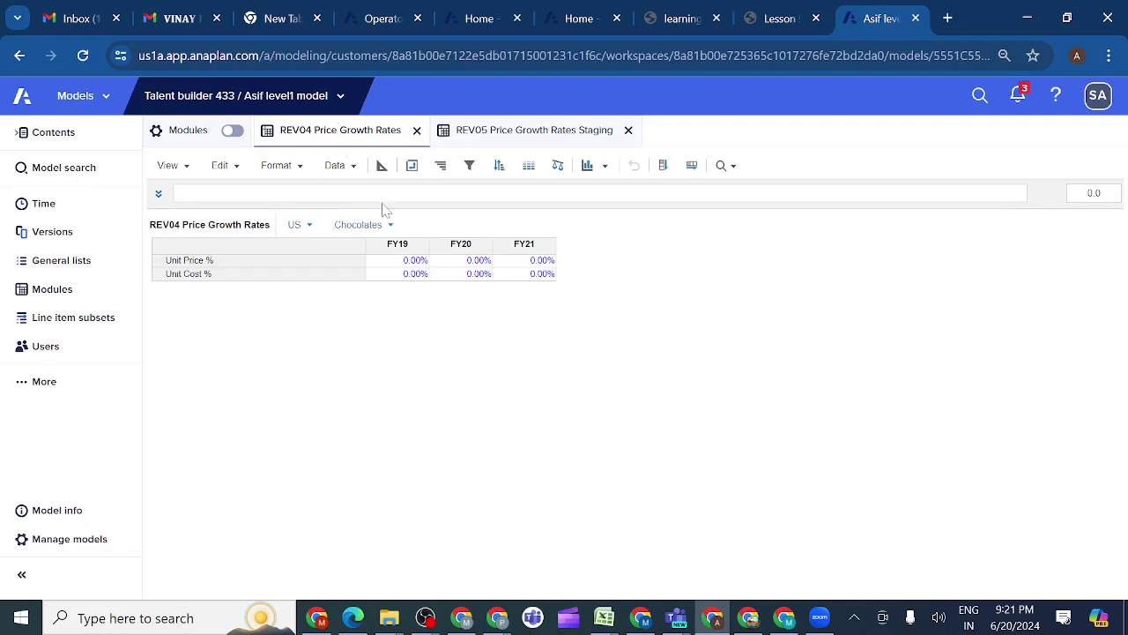
click(382, 164)
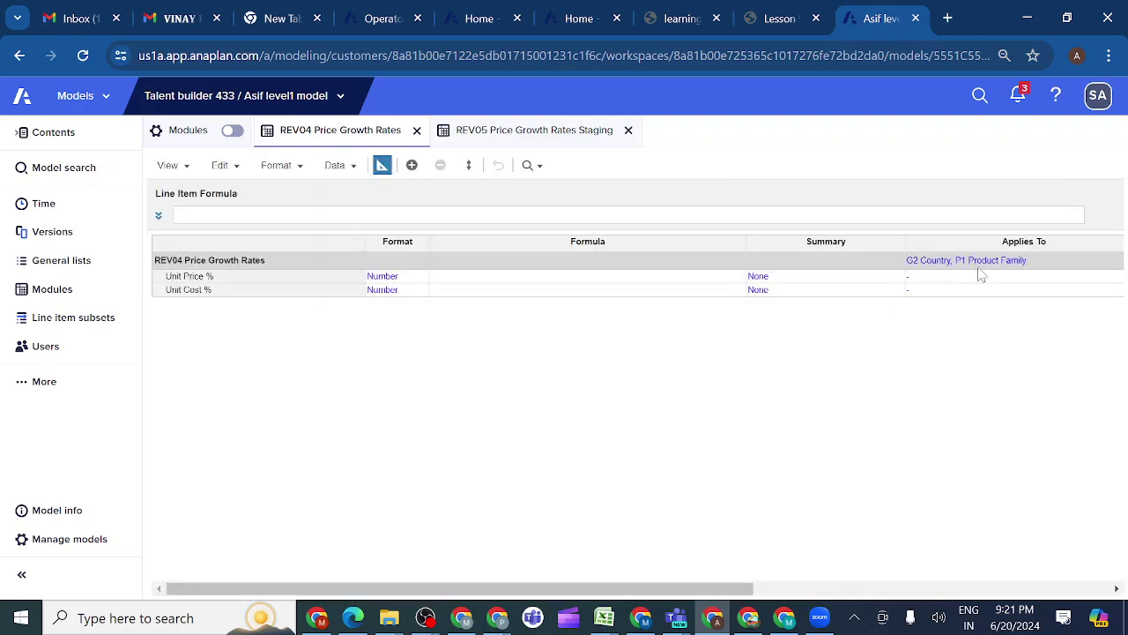
click(930, 280)
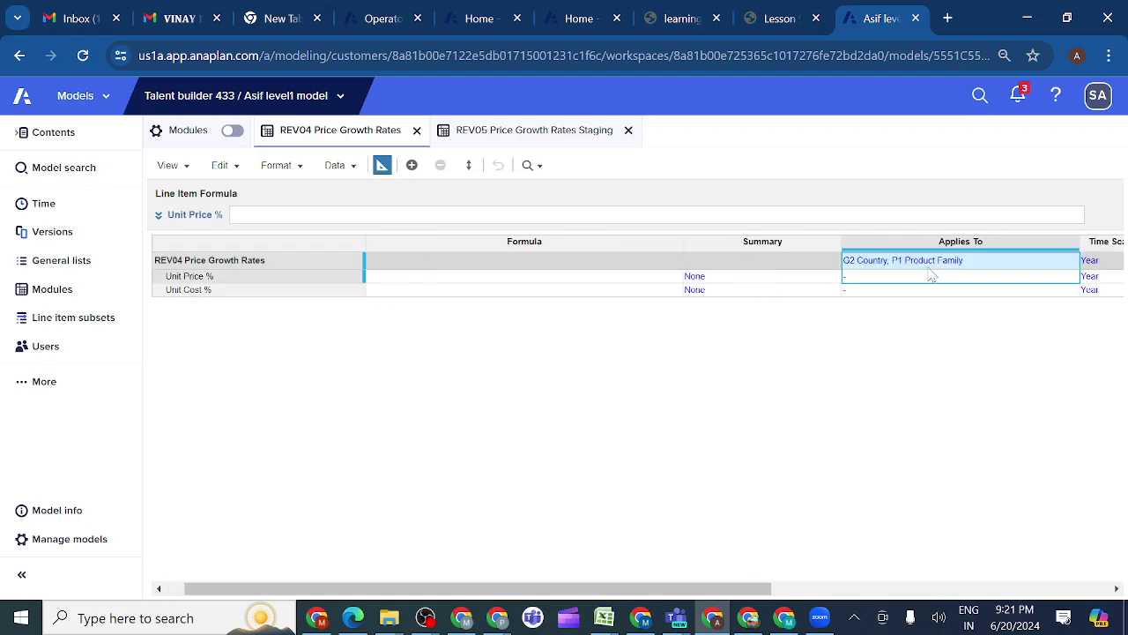
Step: Compare the Applies To dimensions of the REV04 Price Growth Rates and REV05 Price Growth Rates Staging modules in Blueprint view
shift+click(814, 258)
click(559, 132)
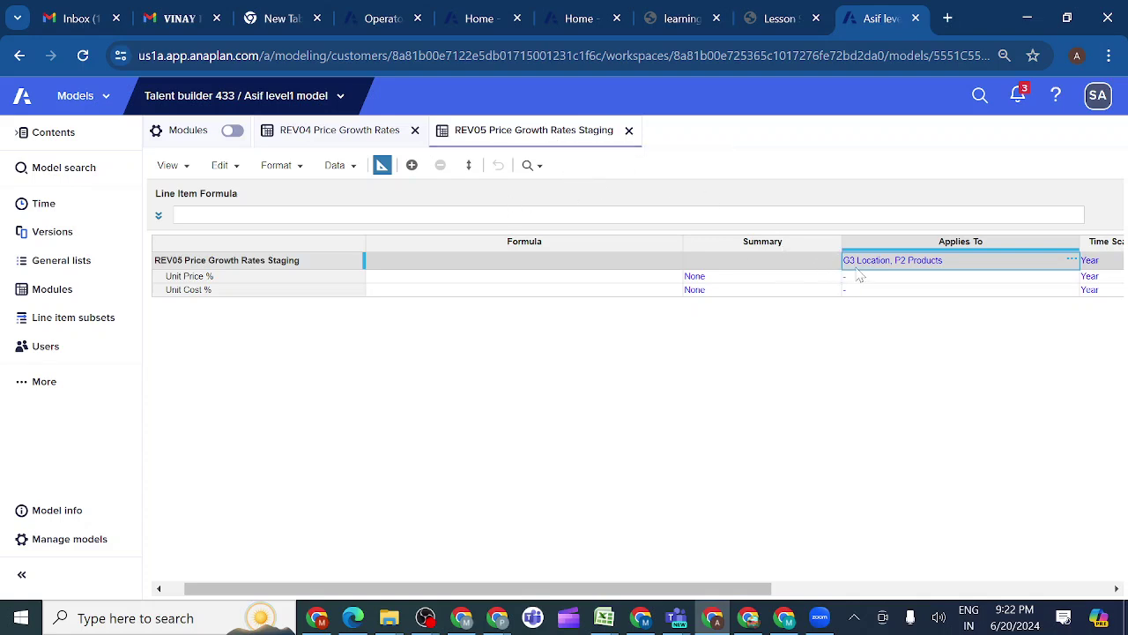
click(343, 143)
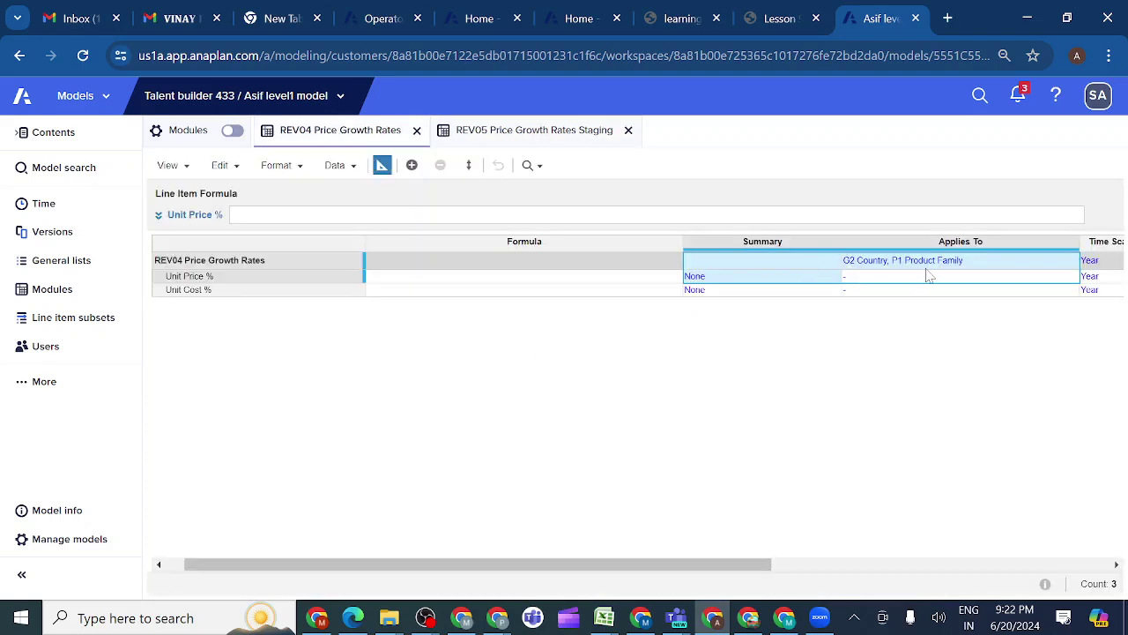
click(523, 140)
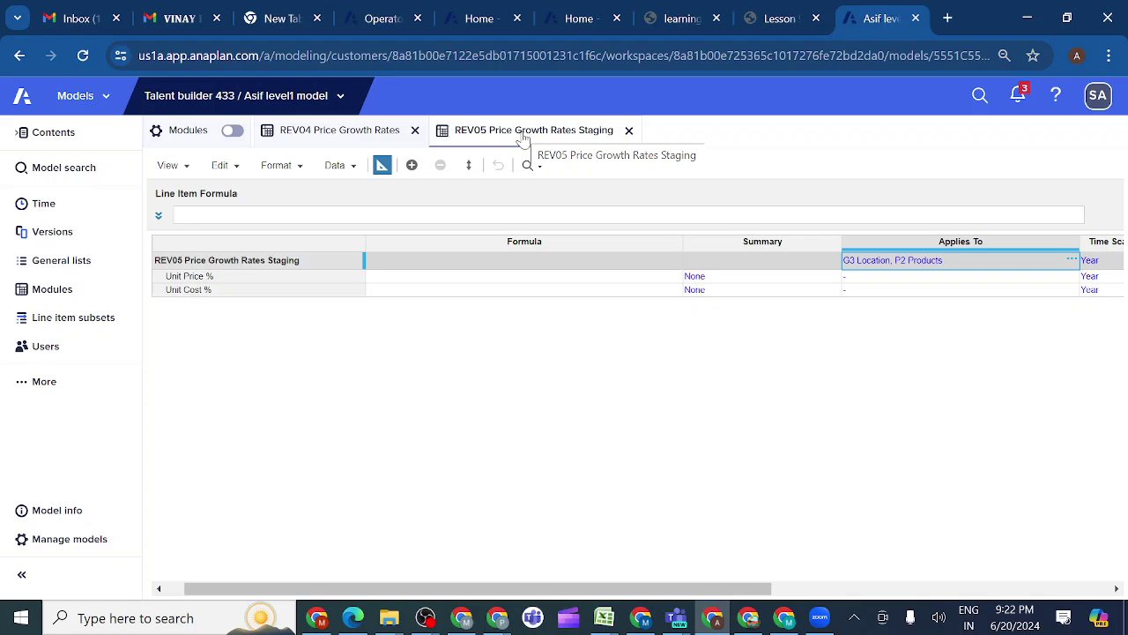
Step: Review the lesson's Check Your Work screenshot for REV05 Price Growth Rates Staging and return to the Anaplan model
click(767, 21)
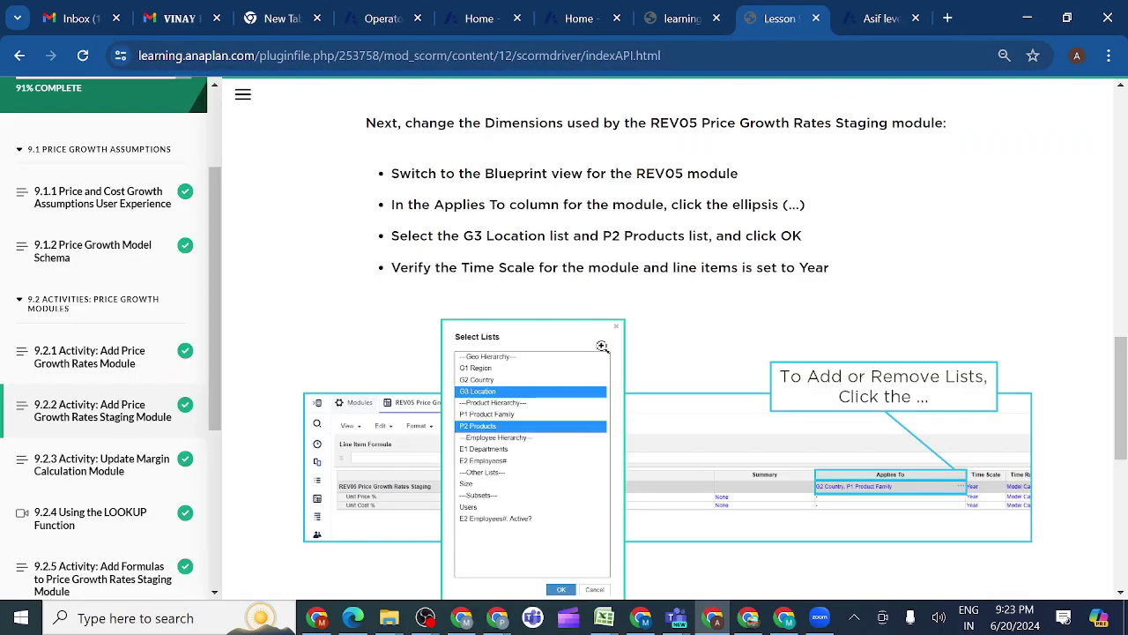
scroll(602, 346, down, 5)
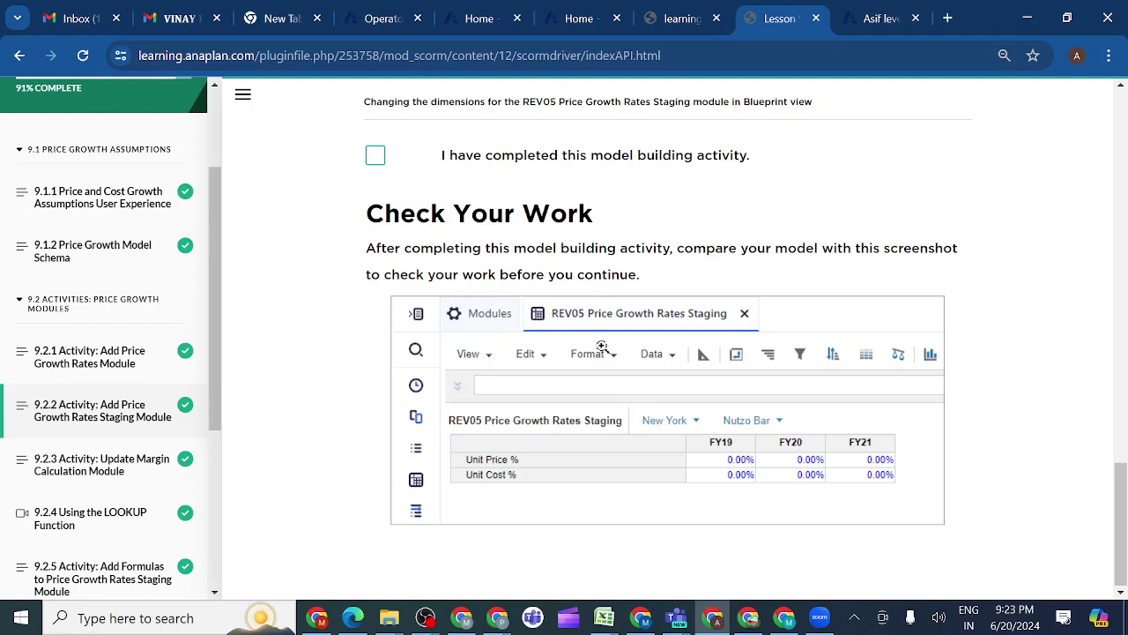
click(879, 19)
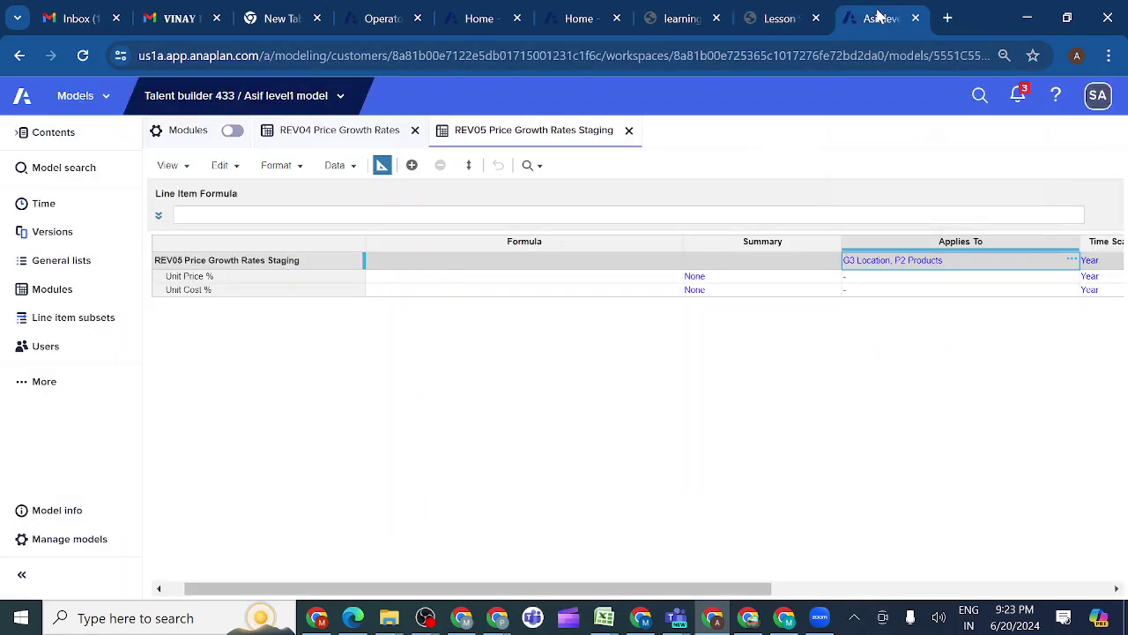
Step: Show the REV05 and REV04 modules in grid view and compare their Unit Price % and Unit Cost % cells
click(382, 165)
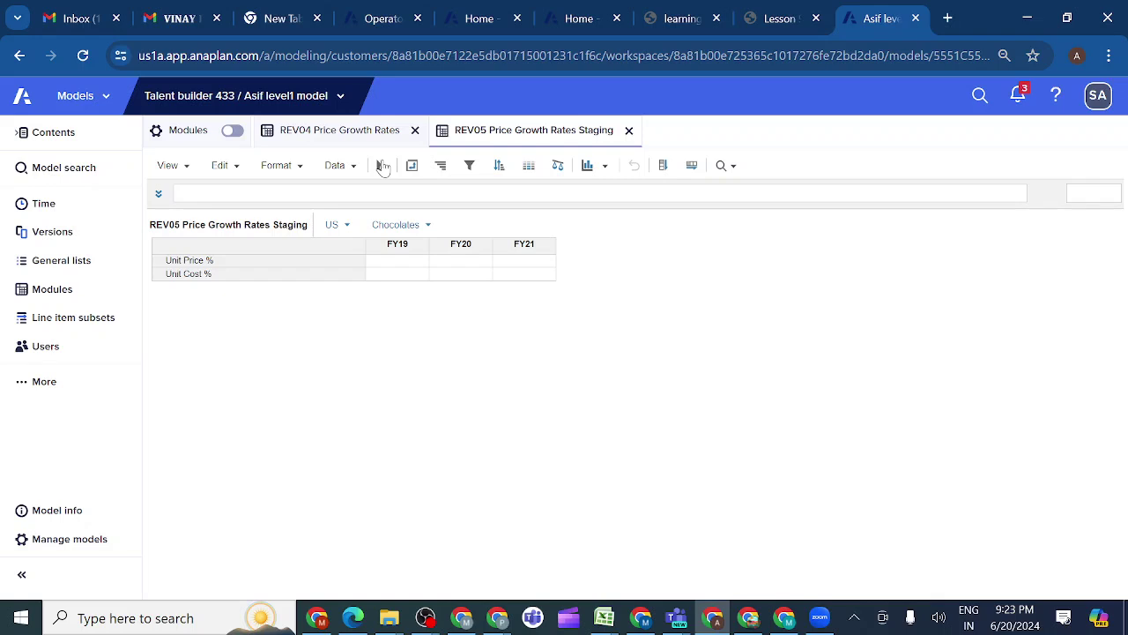
click(405, 264)
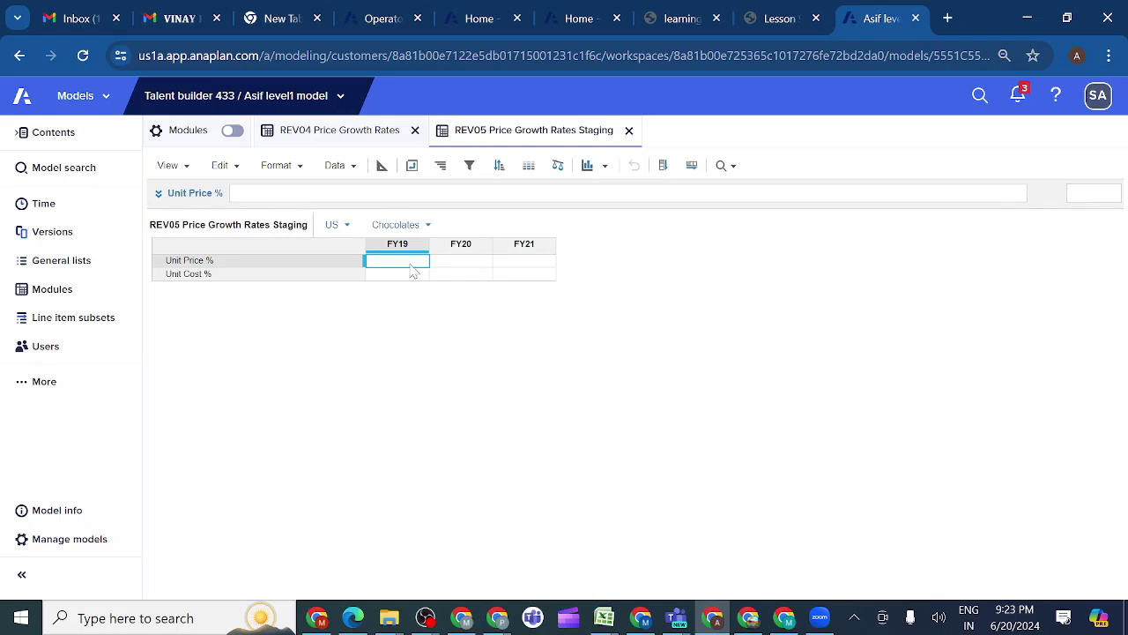
click(341, 134)
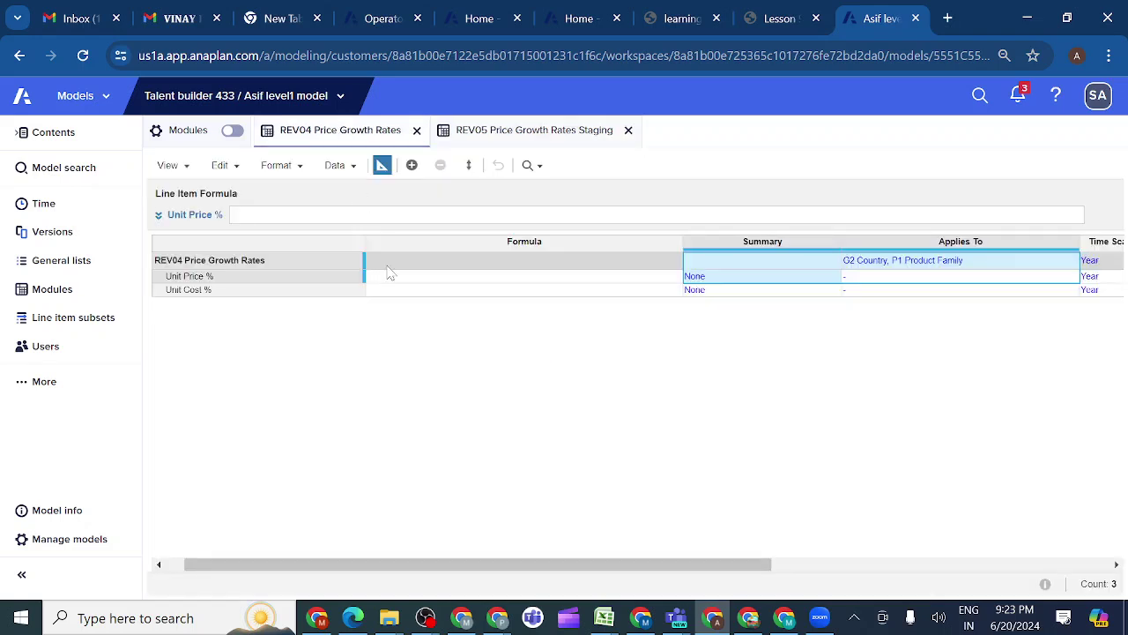
click(383, 176)
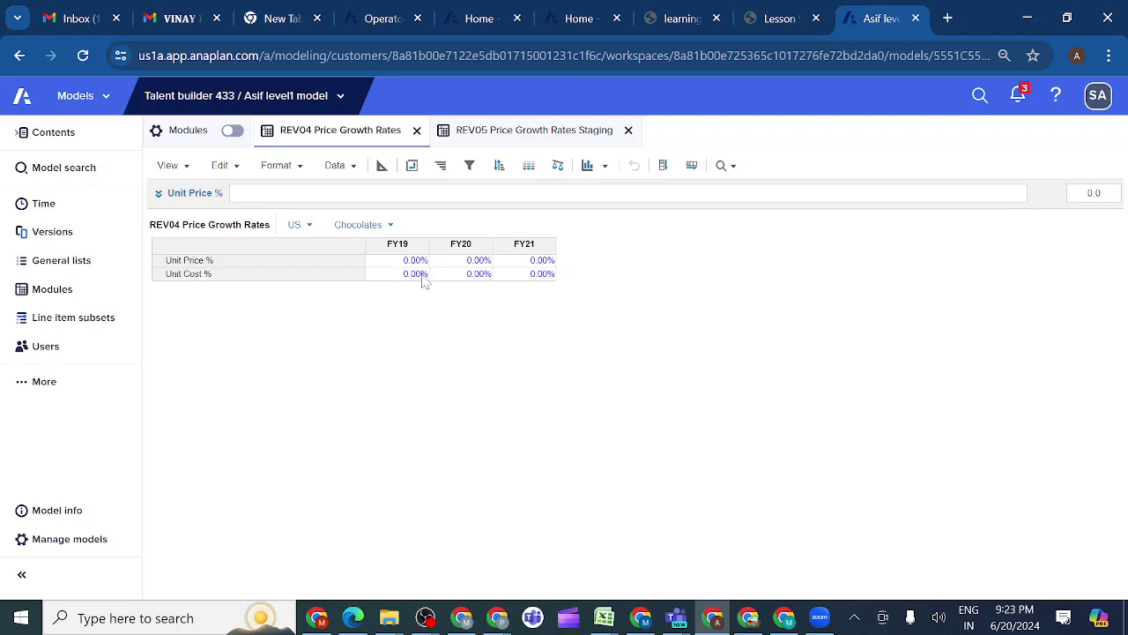
click(500, 129)
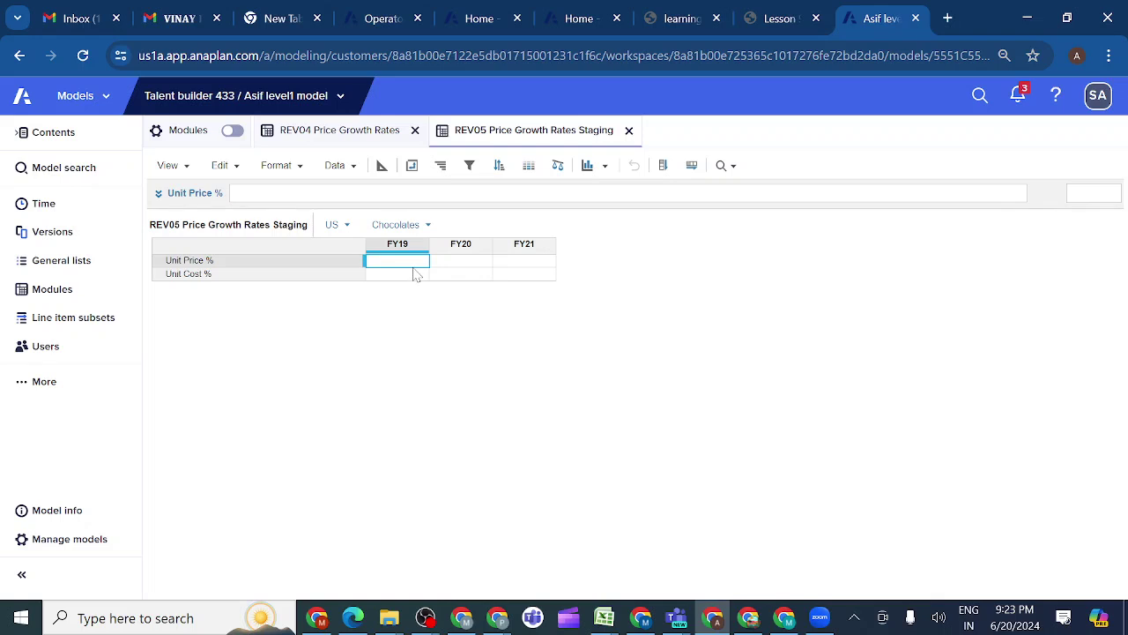
Step: Inspect the format settings of REV05's Unit Price % line item in Blueprint view, leaving them as they are, and return to grid view
click(382, 167)
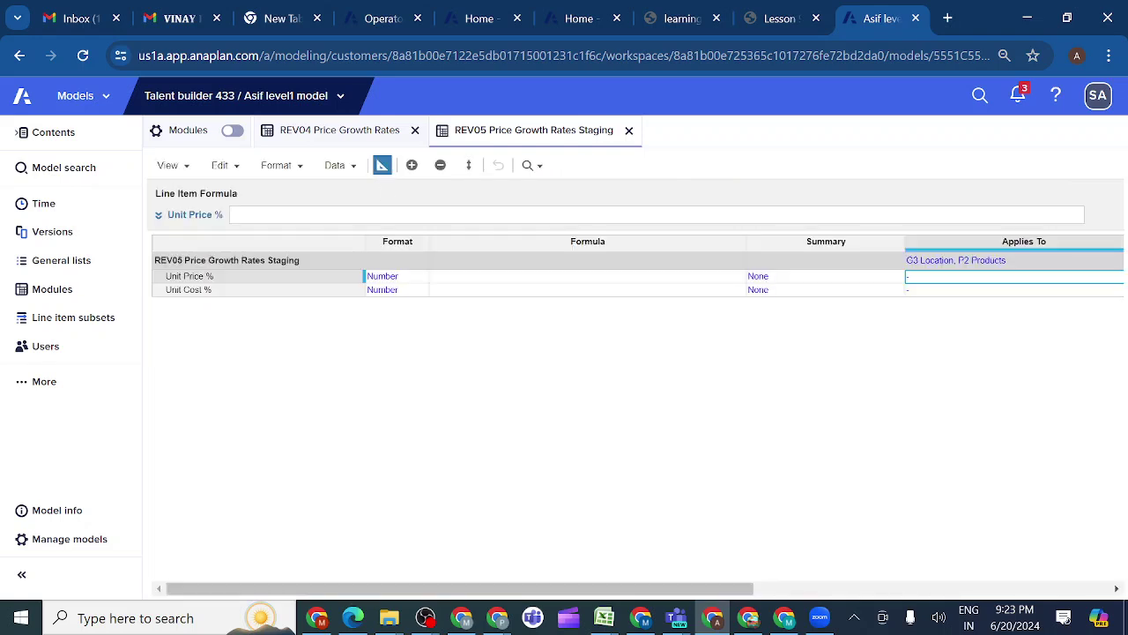
click(414, 279)
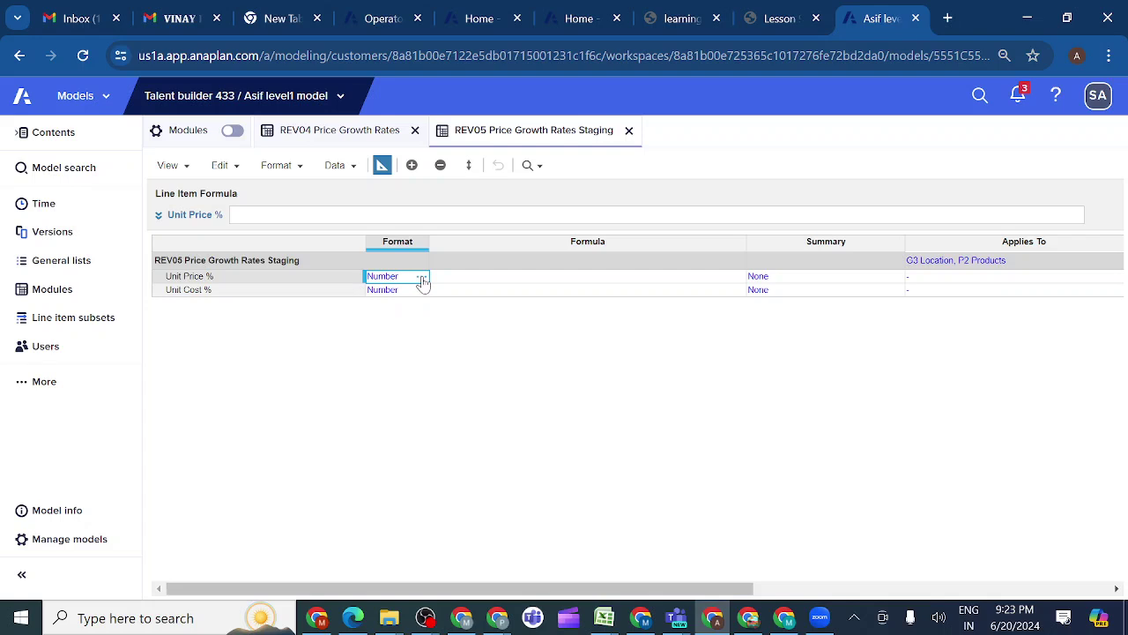
click(422, 277)
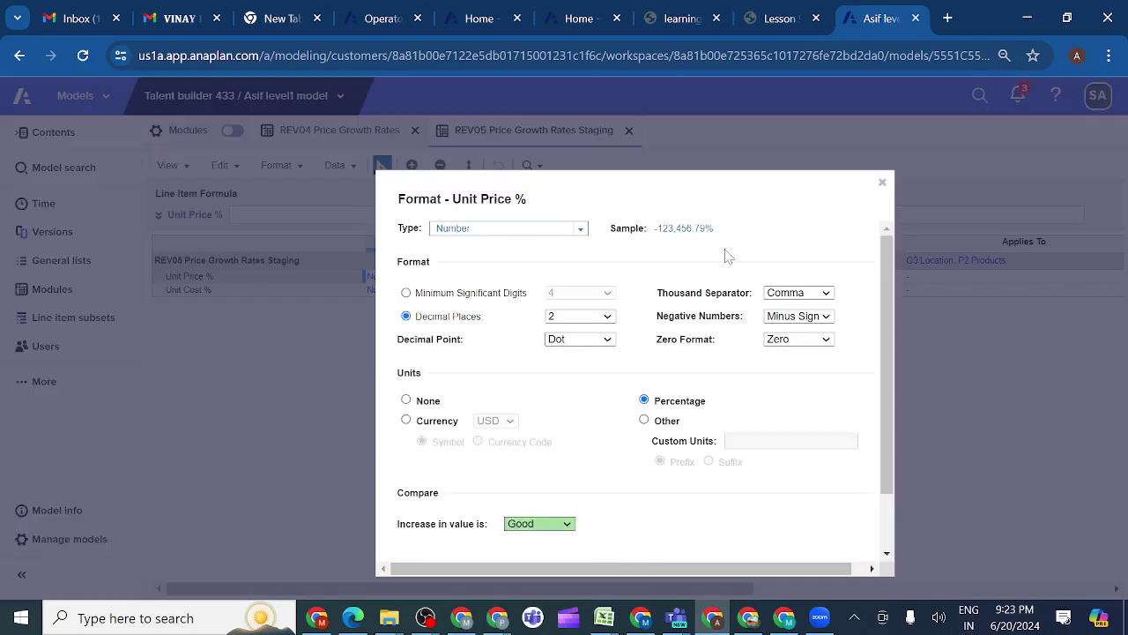
click(882, 185)
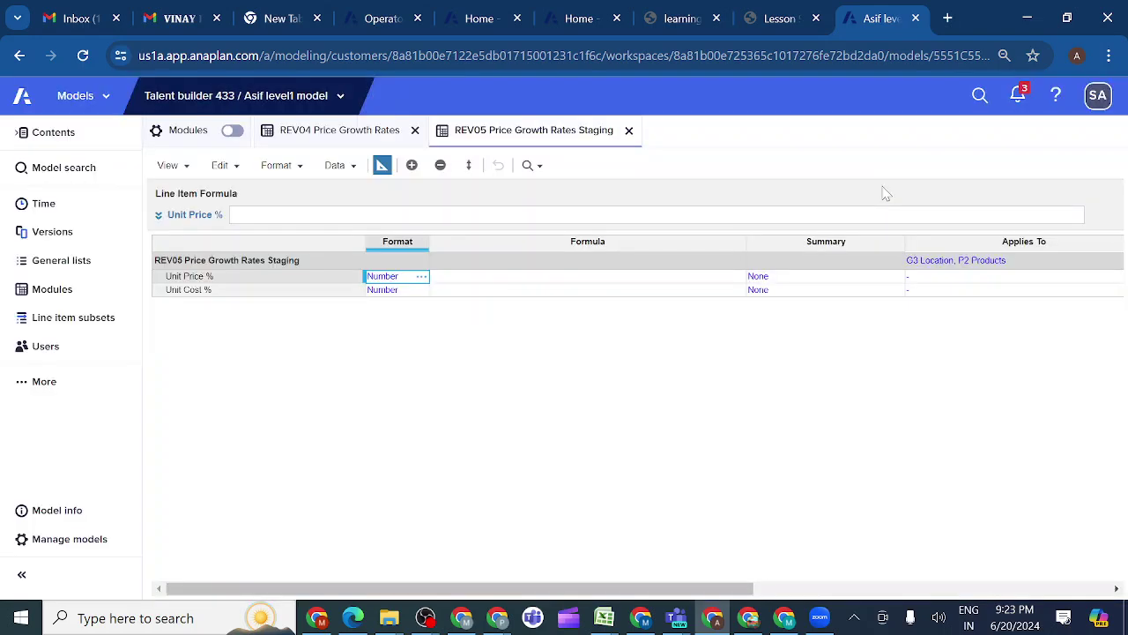
click(381, 167)
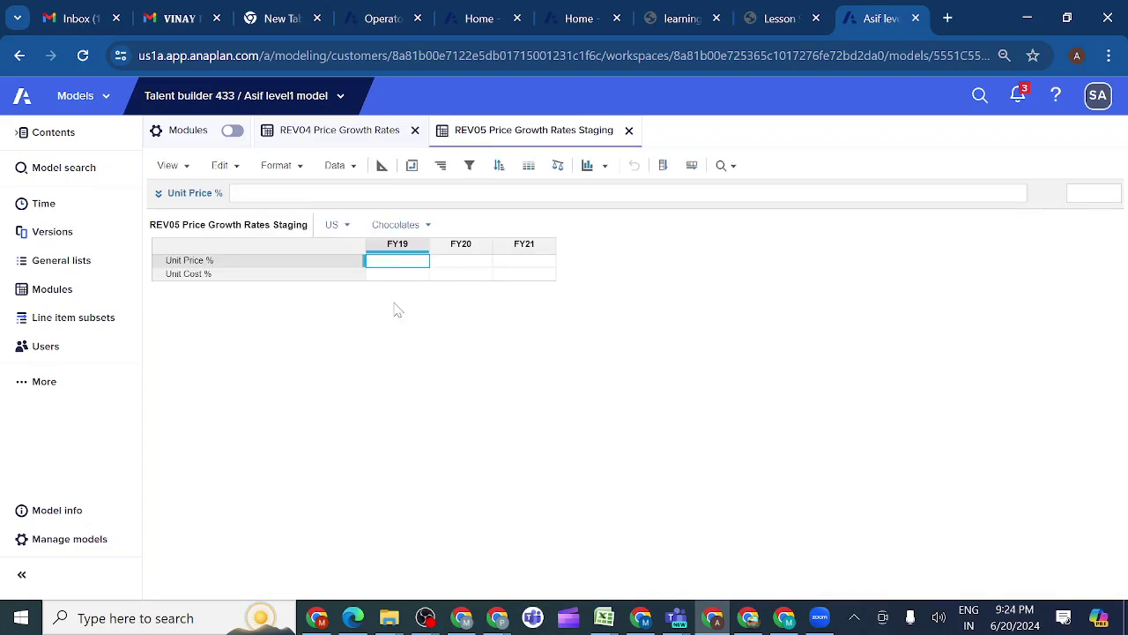
Step: Duplicate the model's browser tab and open the Level 1 Model Building 2.0 (New UX) model in the copy
right_click(879, 24)
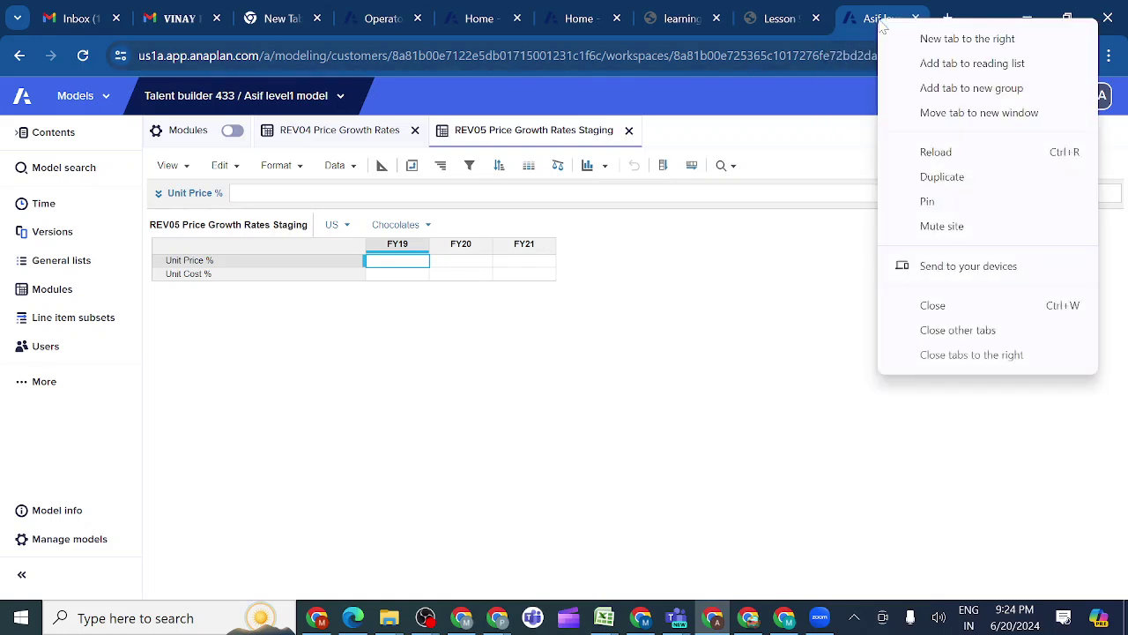
click(939, 176)
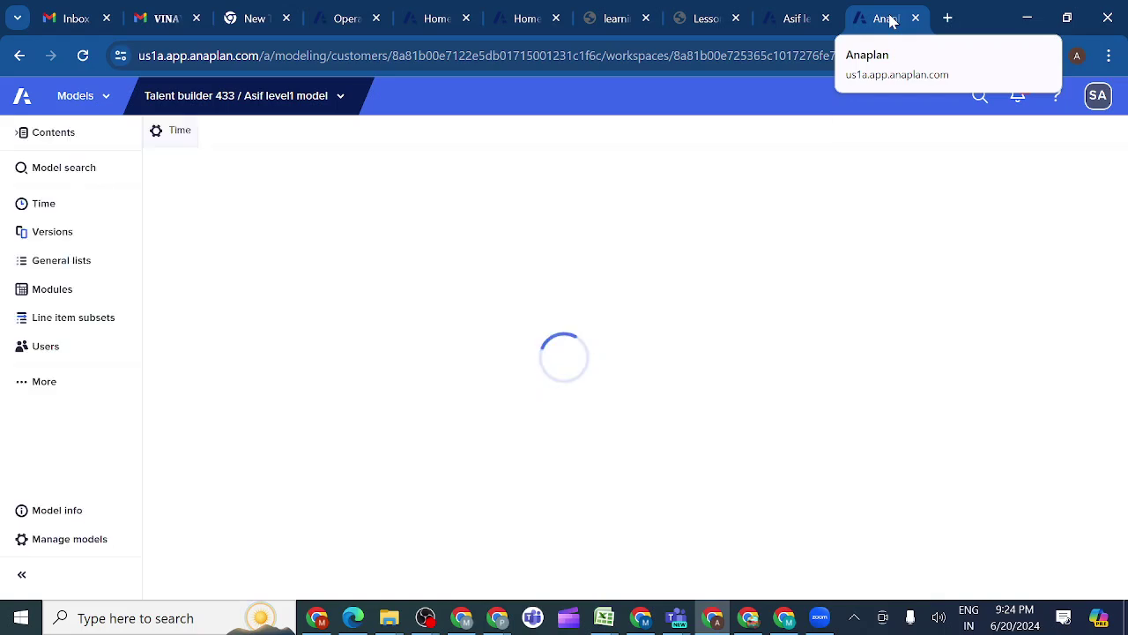
click(340, 99)
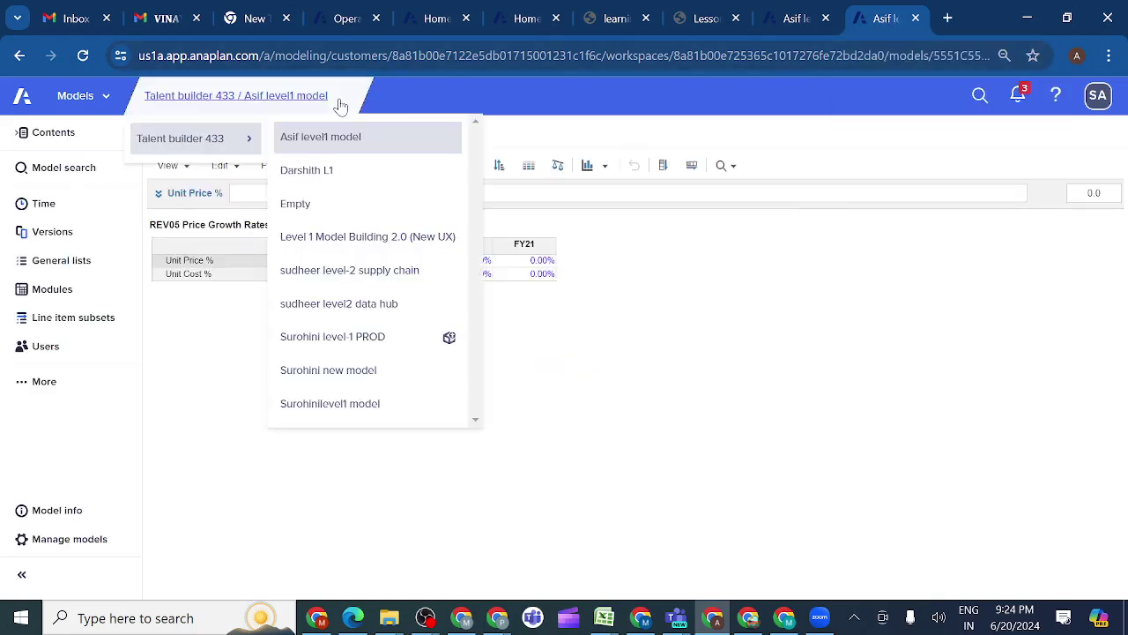
click(348, 238)
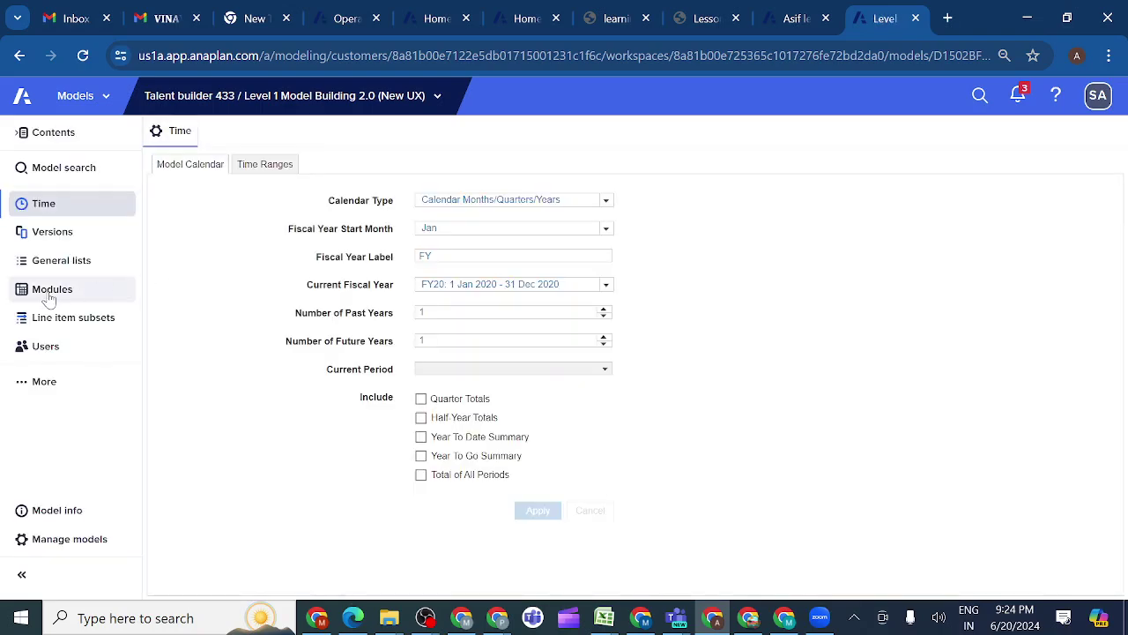
Step: Open the REV05 Price Growth Rates Staging module of the Level 1 Model Building 2.0 model for reference
click(54, 291)
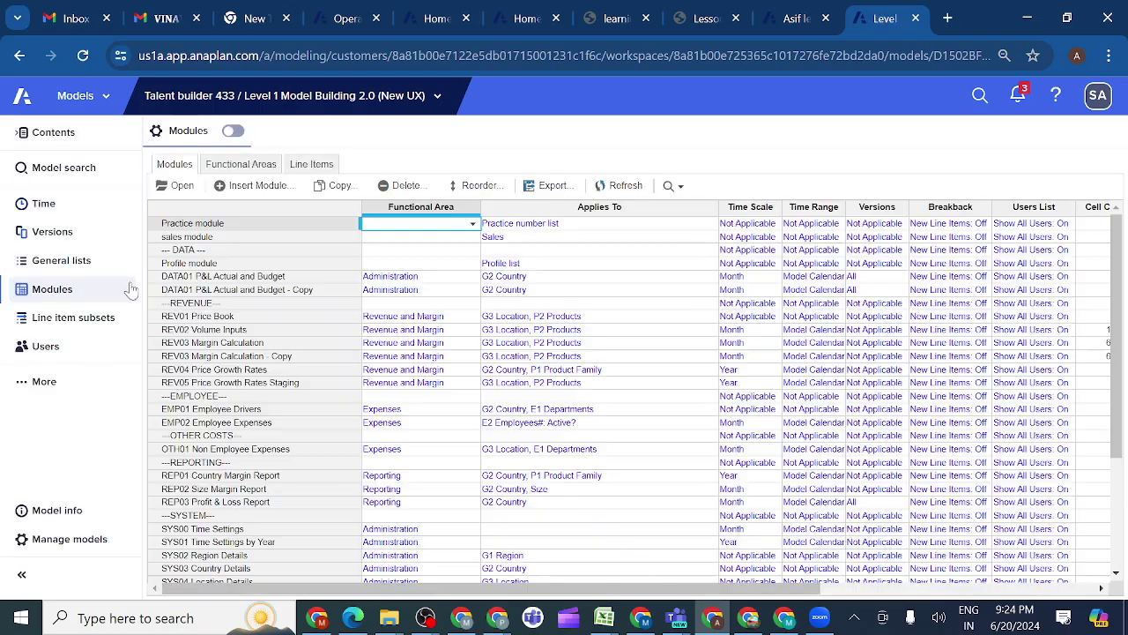
click(190, 383)
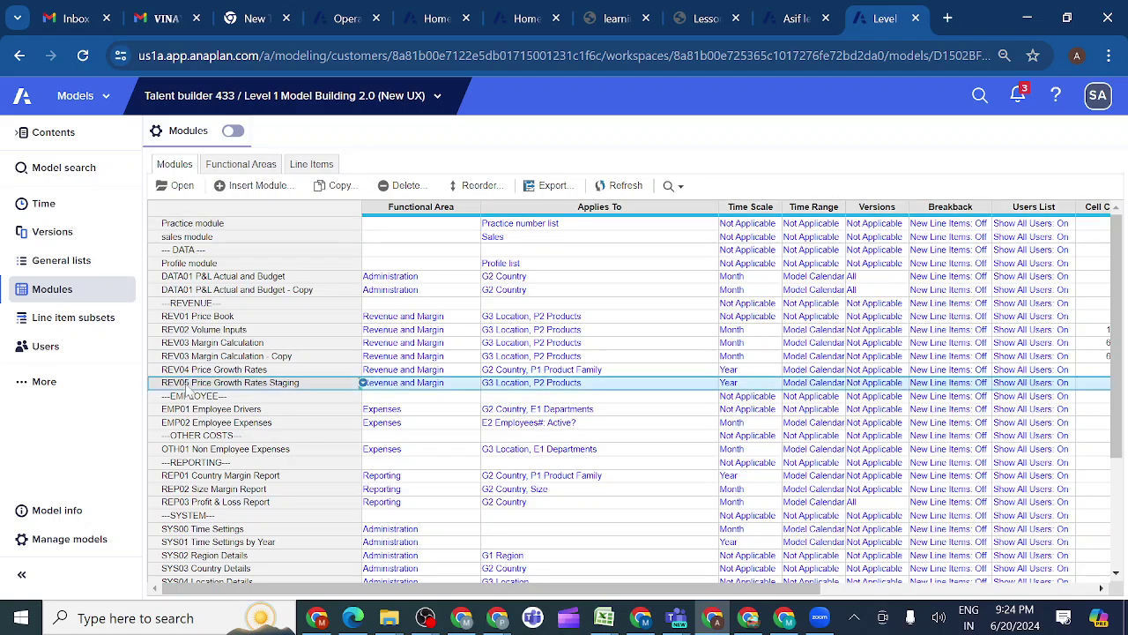
click(180, 187)
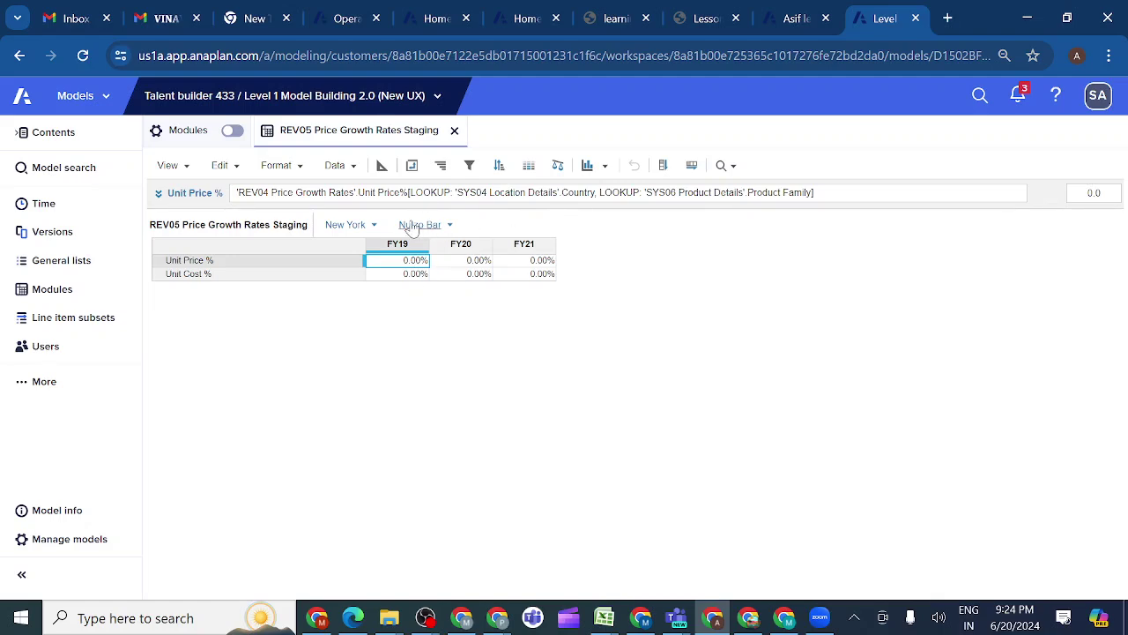
Step: Open the reference model's REV04 Price Growth Rates module, and compare the reference REV05 module with the one in the model being built
click(85, 296)
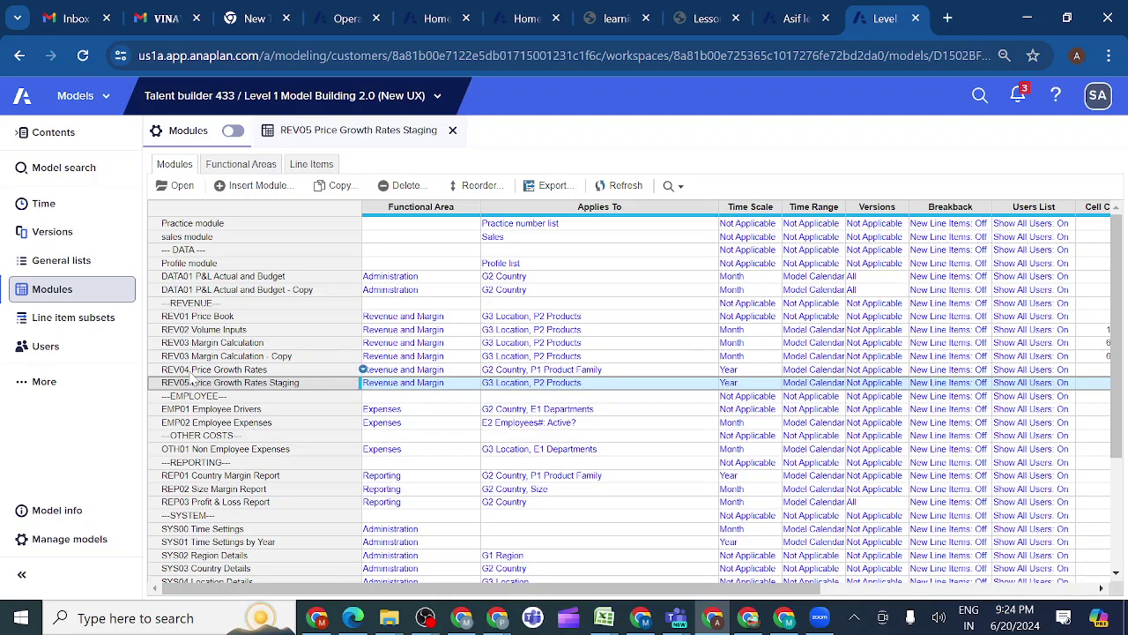
click(190, 370)
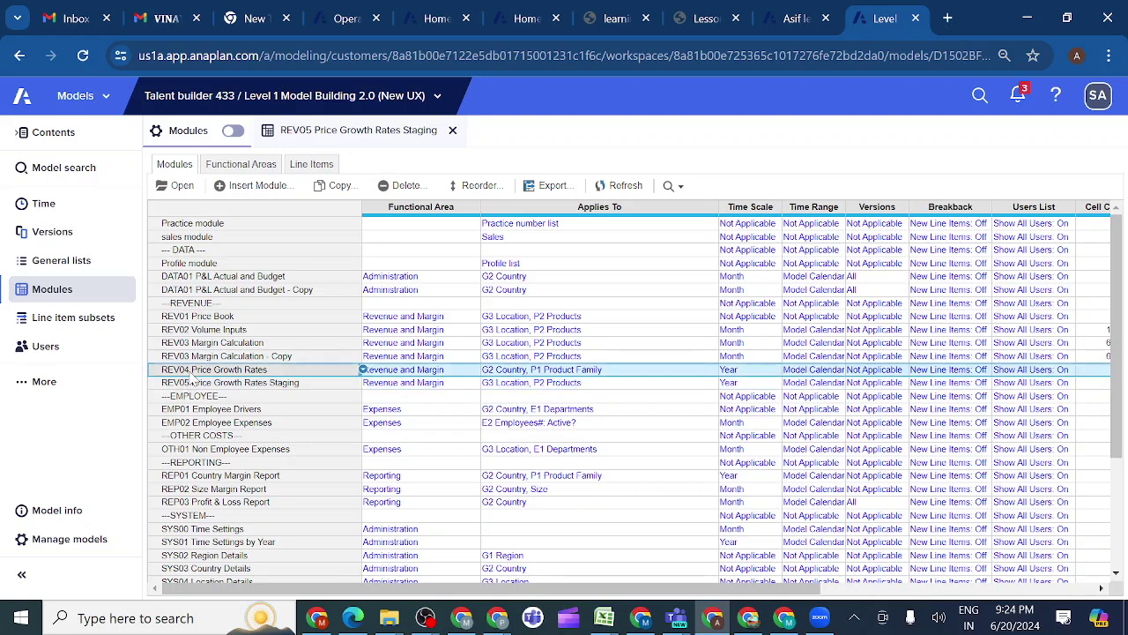
click(182, 188)
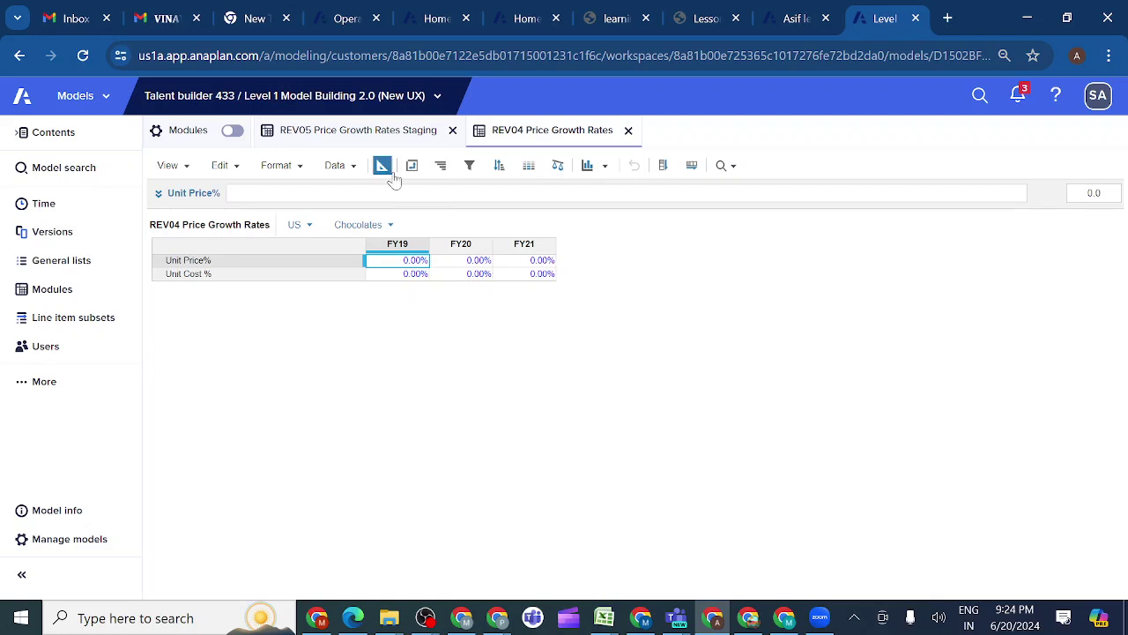
click(358, 139)
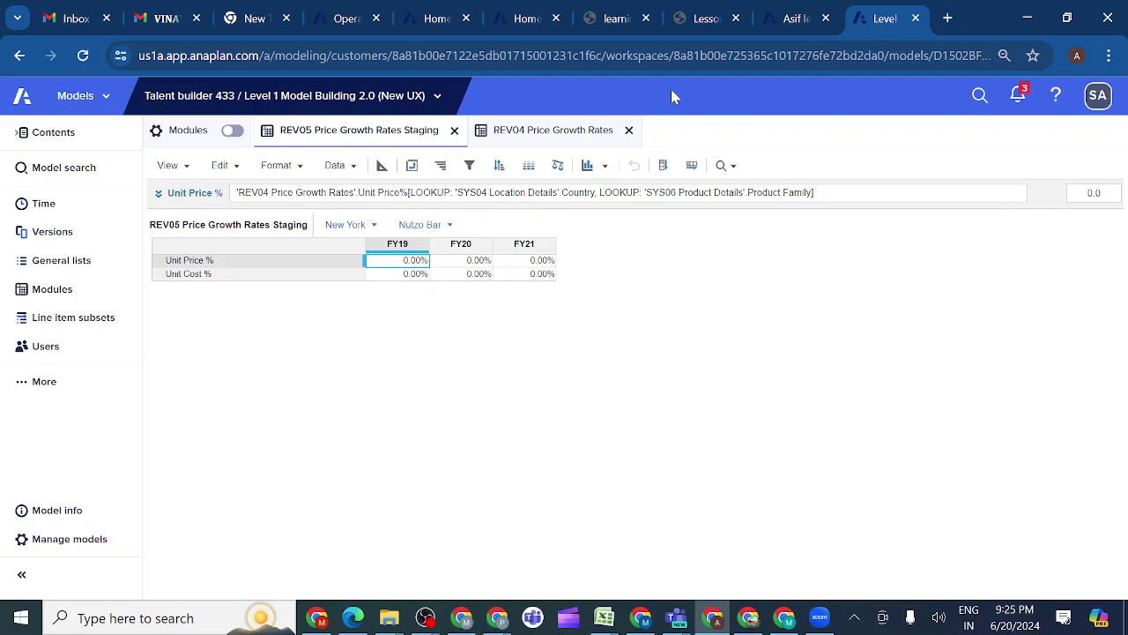
click(791, 19)
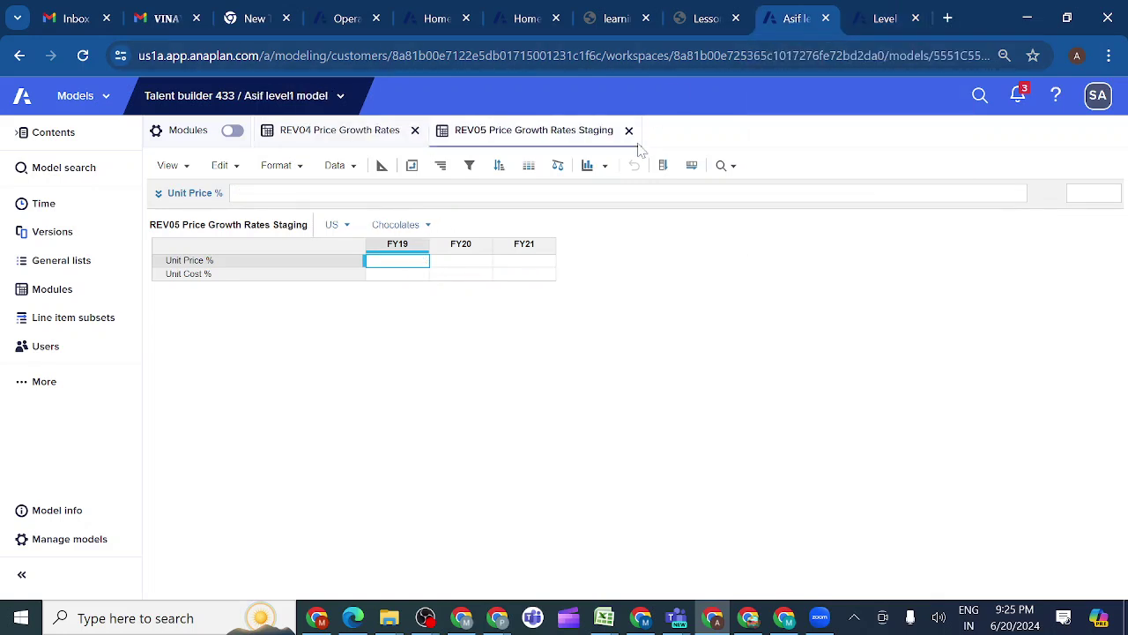
Step: Open lesson activity 9.2.3 Update Margin Calculation Module and read its instructions on the line items to add to REV03
click(705, 19)
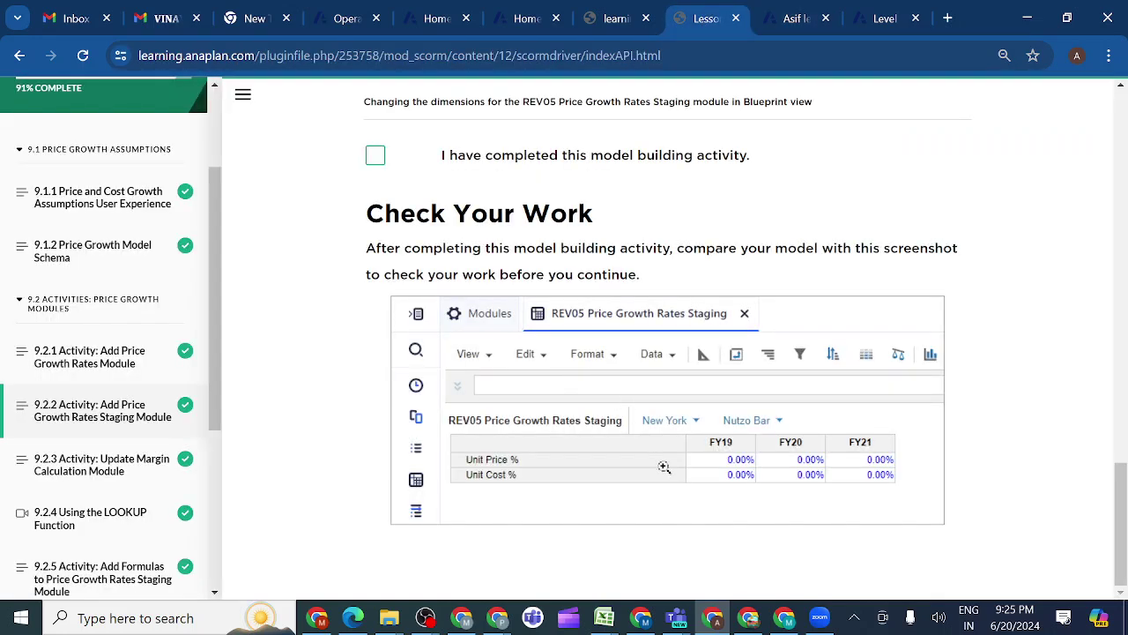
click(123, 474)
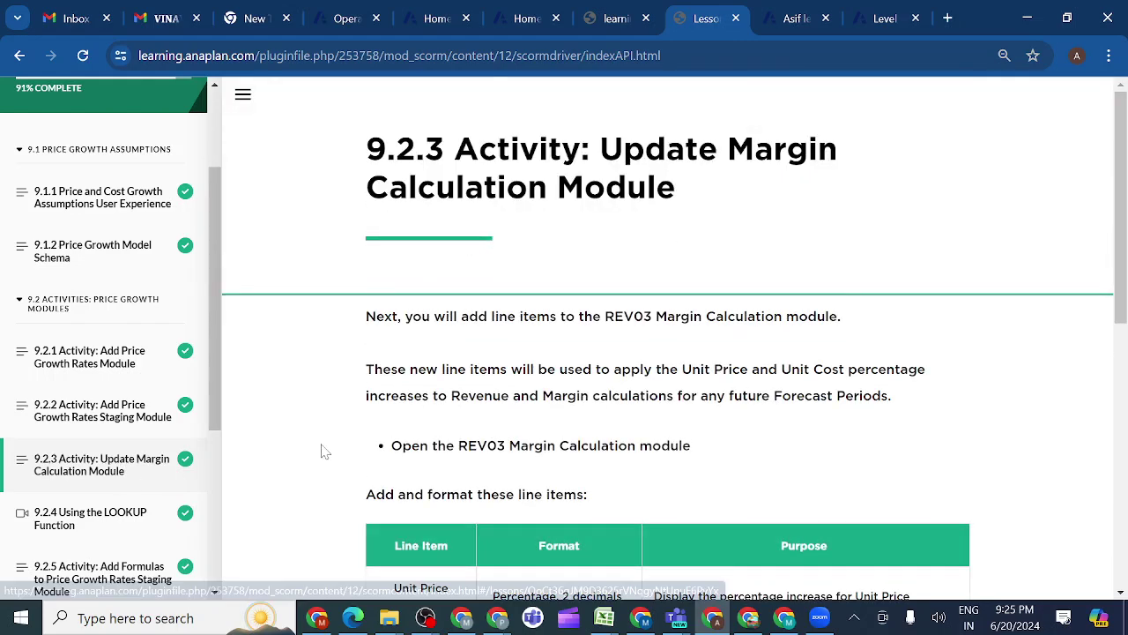
scroll(358, 450, down, 2)
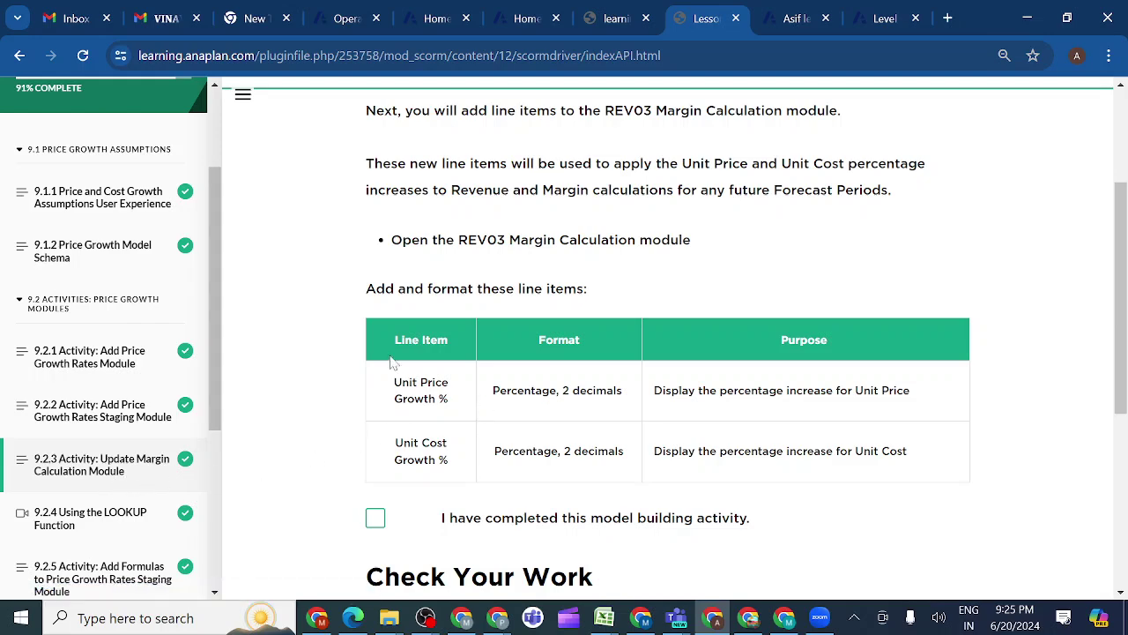
scroll(391, 361, up, 2)
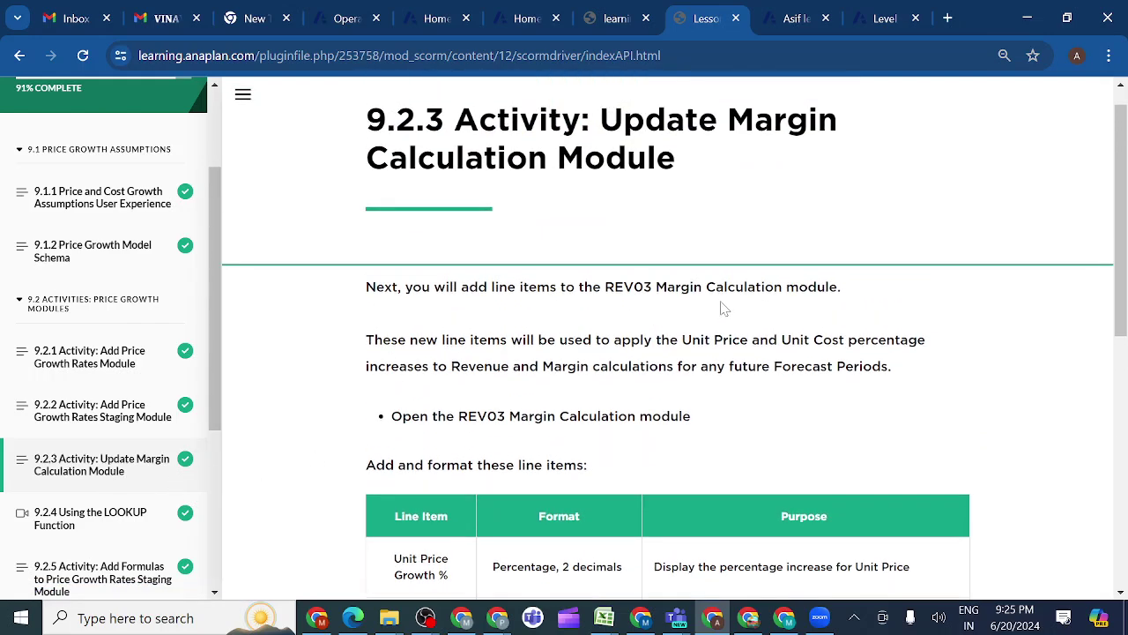
scroll(675, 337, down, 2)
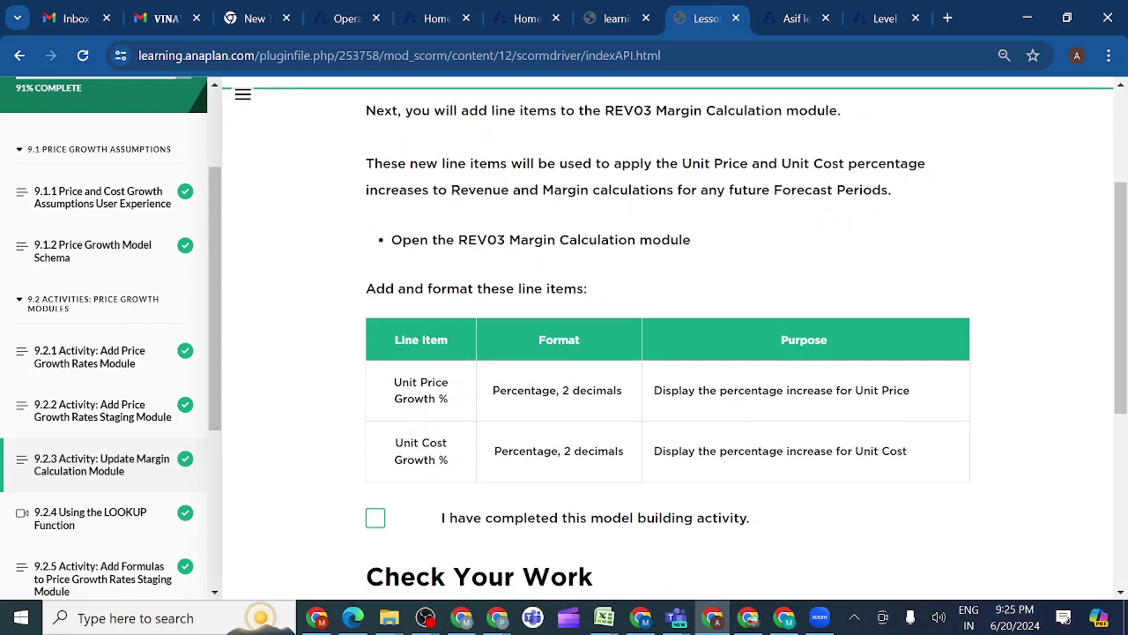
Step: Open the REV03 Margin Calculation module in the model being built and show its line item blueprint
click(791, 17)
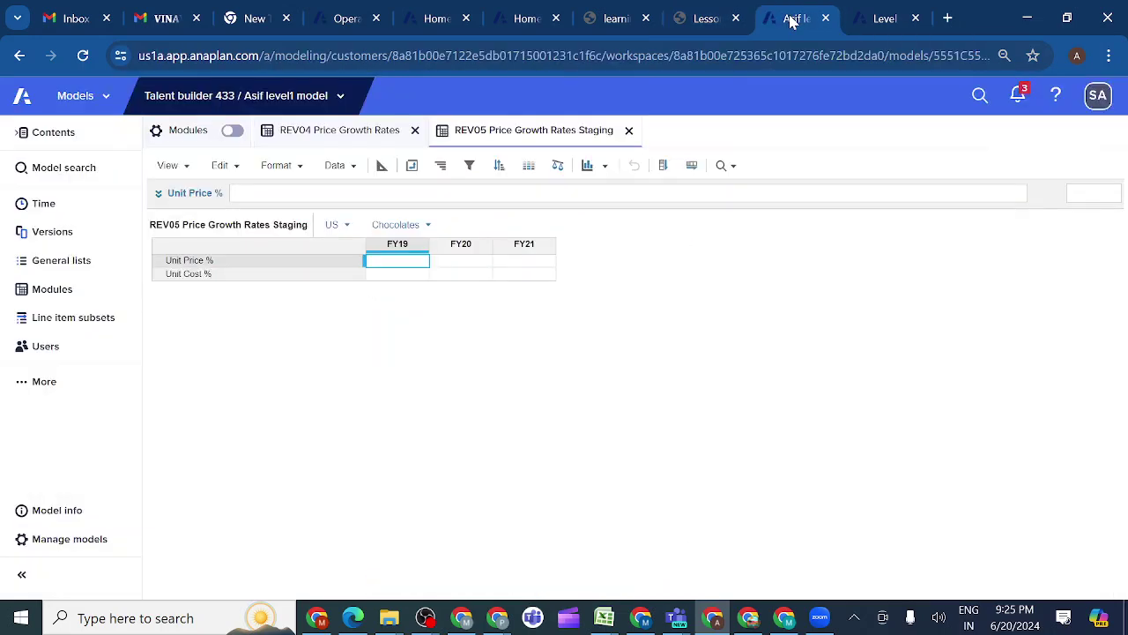
click(58, 296)
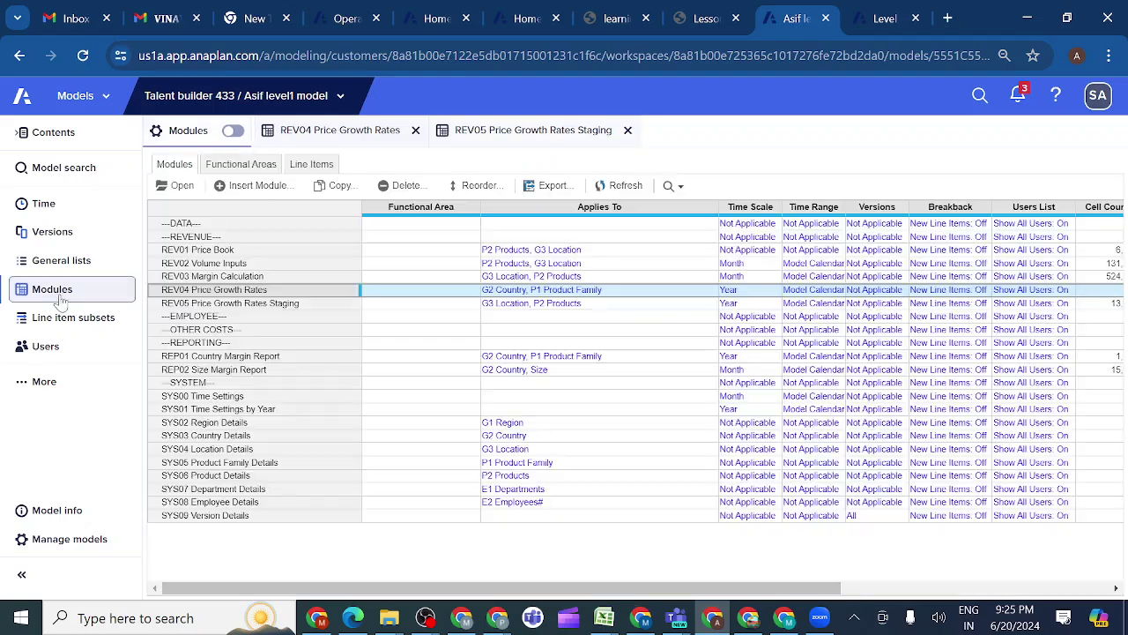
click(176, 278)
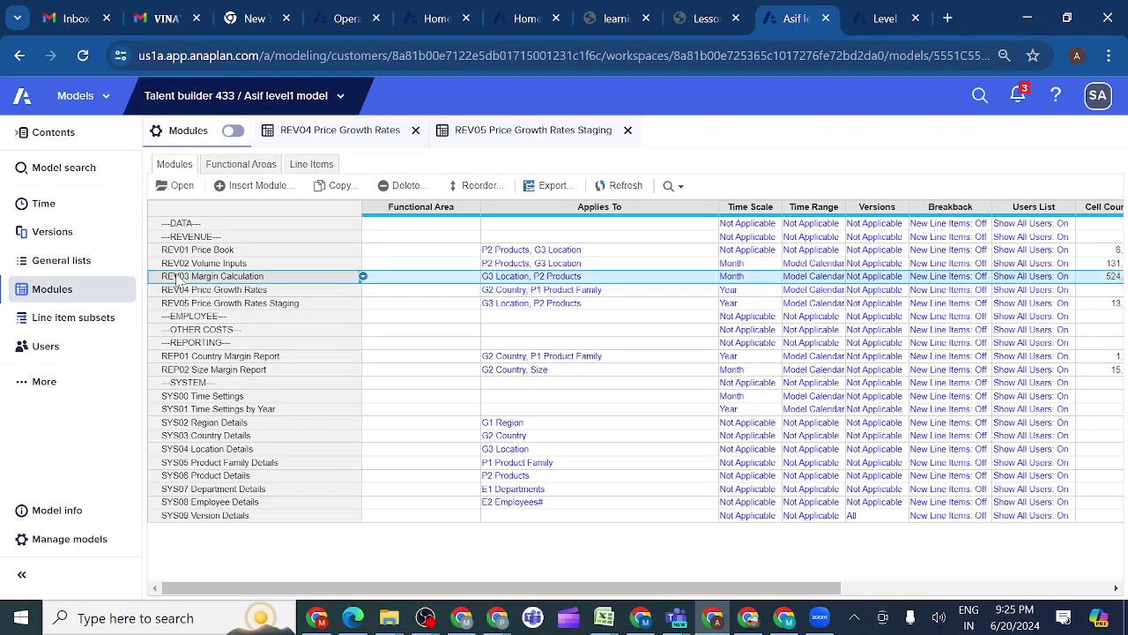
click(183, 187)
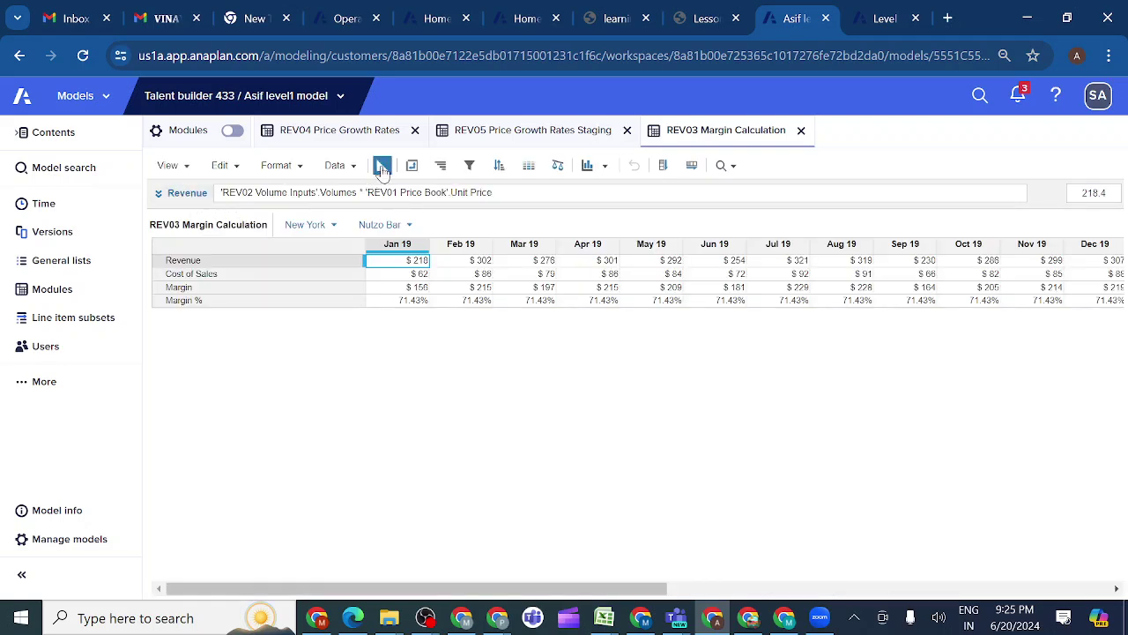
click(382, 166)
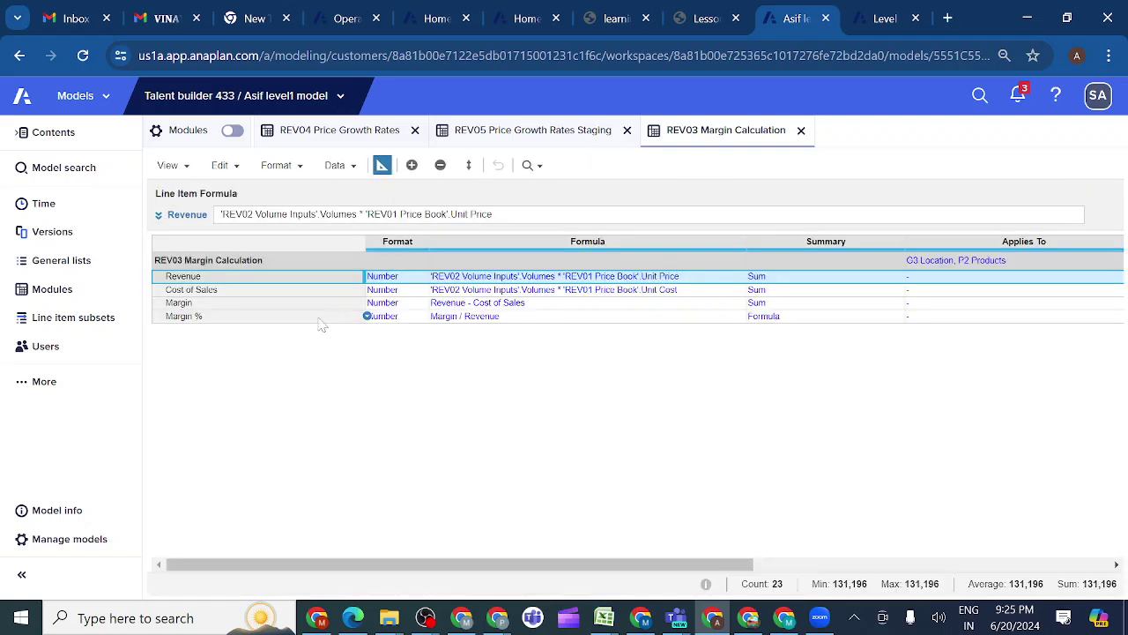
Step: Copy the line item name Unit Price Growth % from the lesson table into a new line item insertion for REV03
click(706, 19)
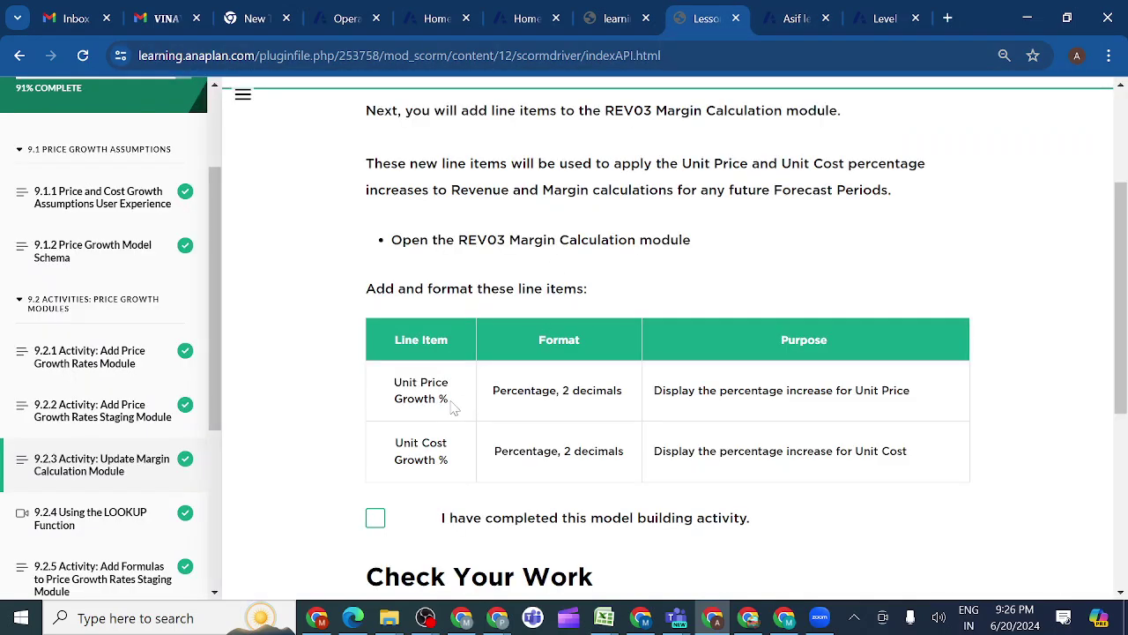
drag(451, 402, 394, 385)
key(ctrl+c)
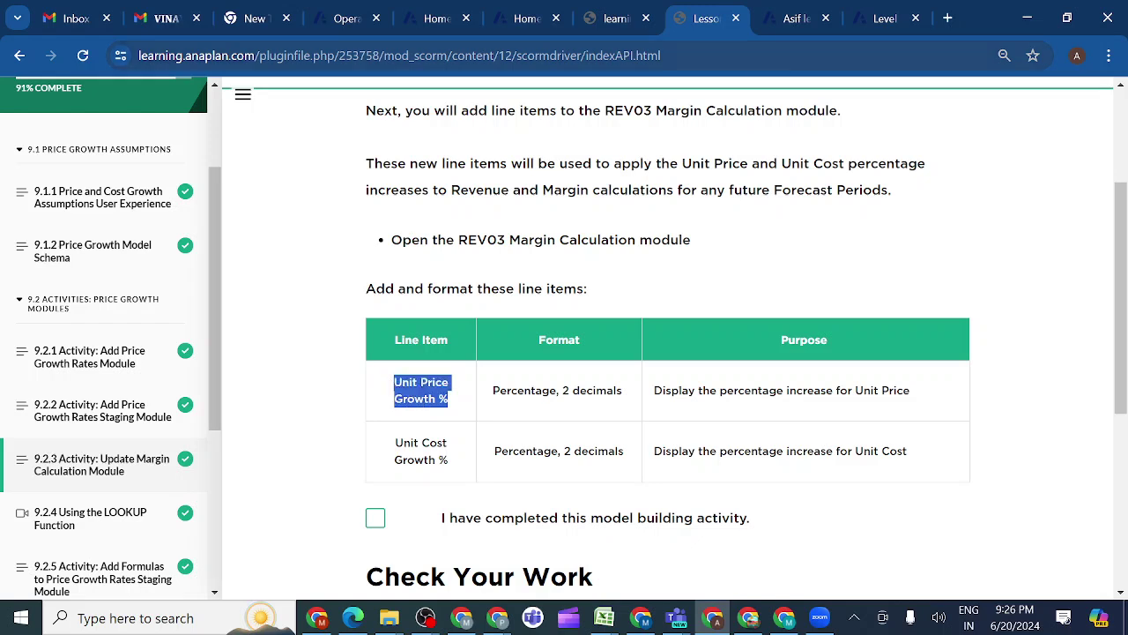
click(794, 17)
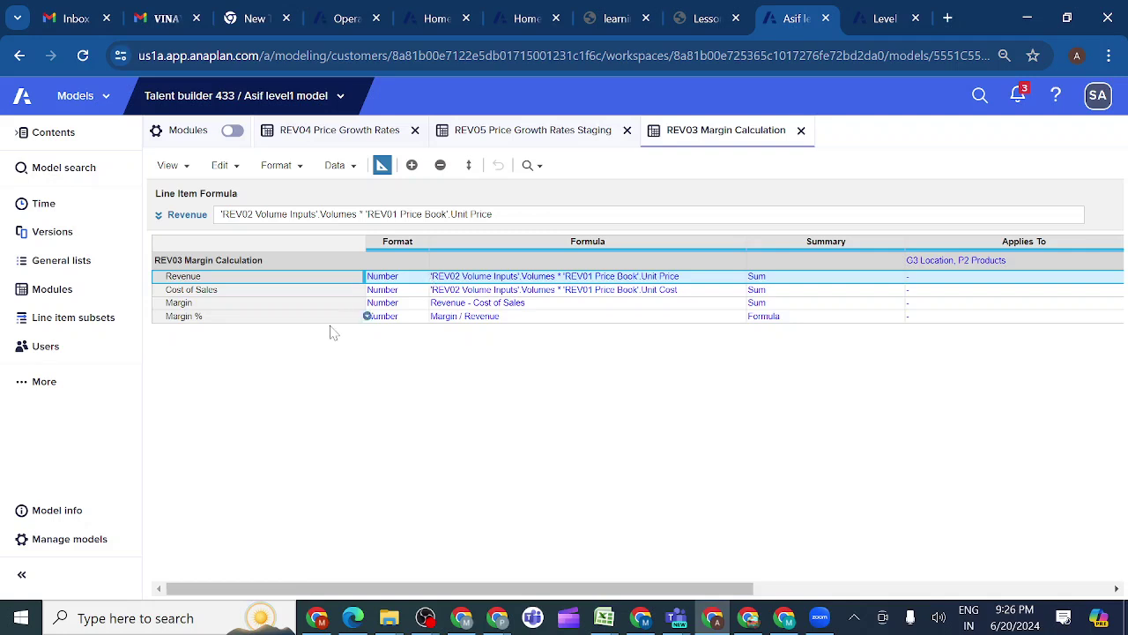
click(411, 165)
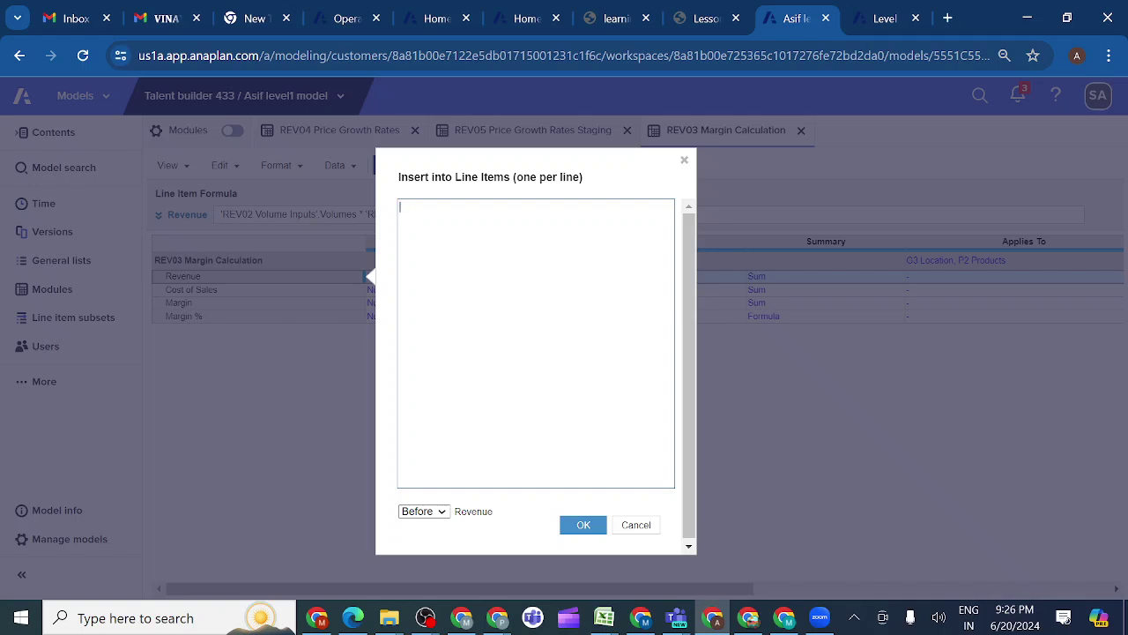
key(ctrl+v)
Step: Add Unit Cost Growth % from the lesson table as the second name and insert both line items at the end of REV03
click(710, 22)
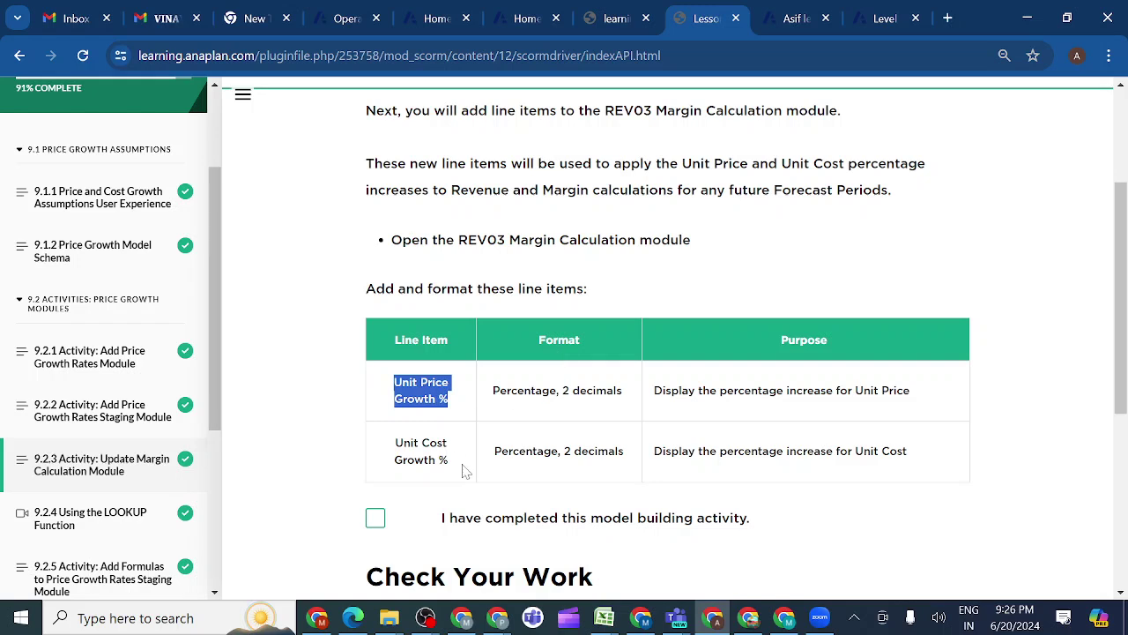
drag(451, 470, 394, 455)
key(ctrl+c)
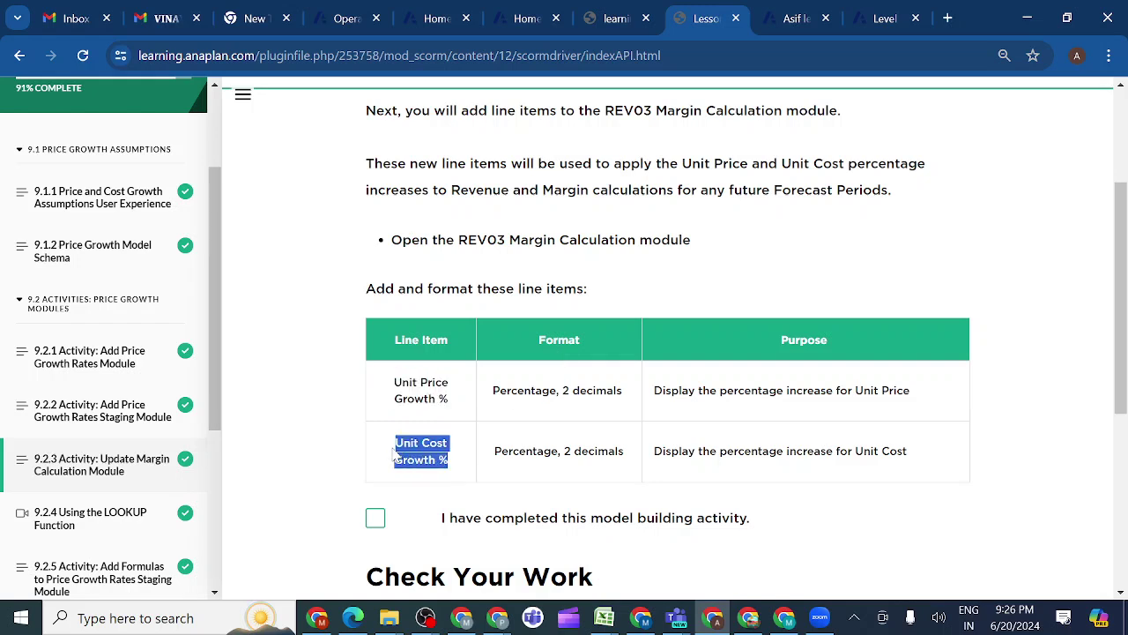
click(789, 23)
key(ctrl+v)
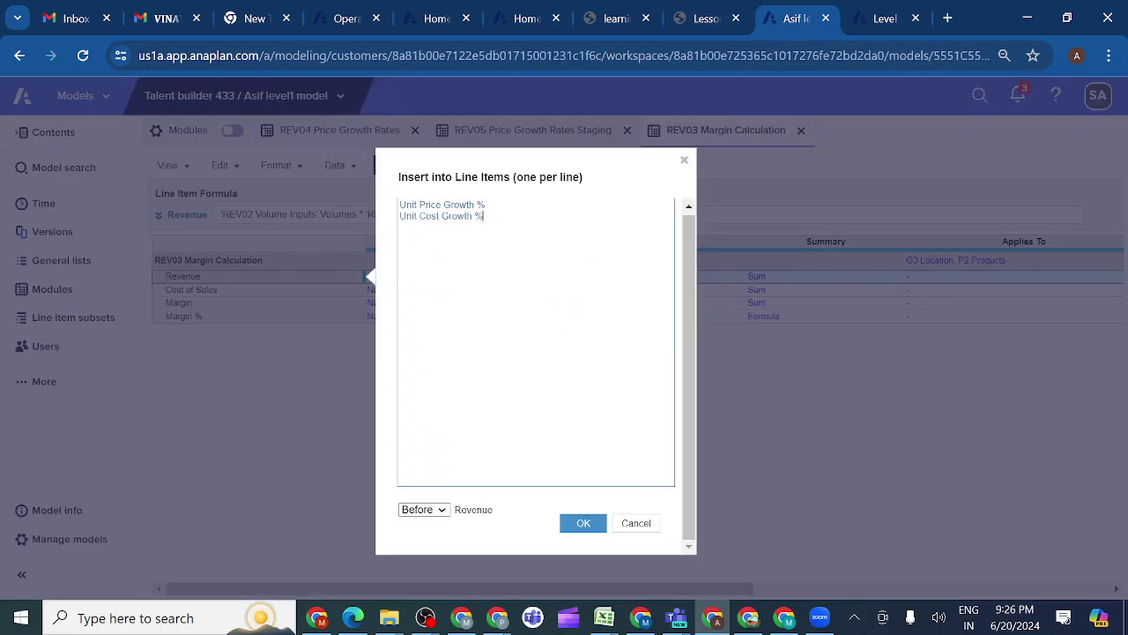
click(439, 511)
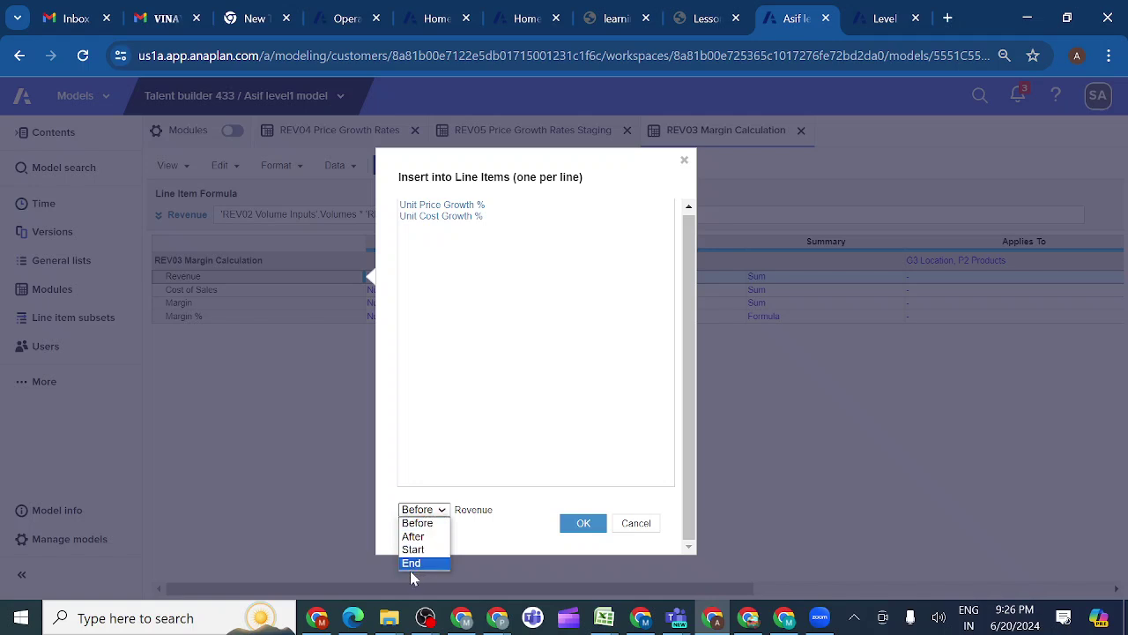
click(413, 564)
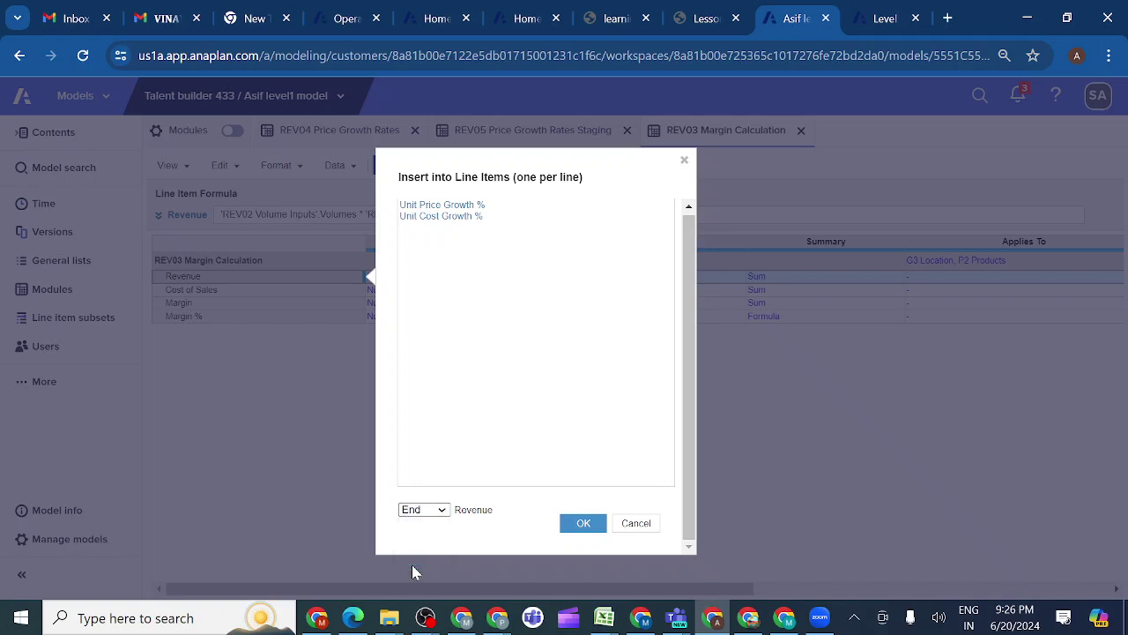
click(581, 527)
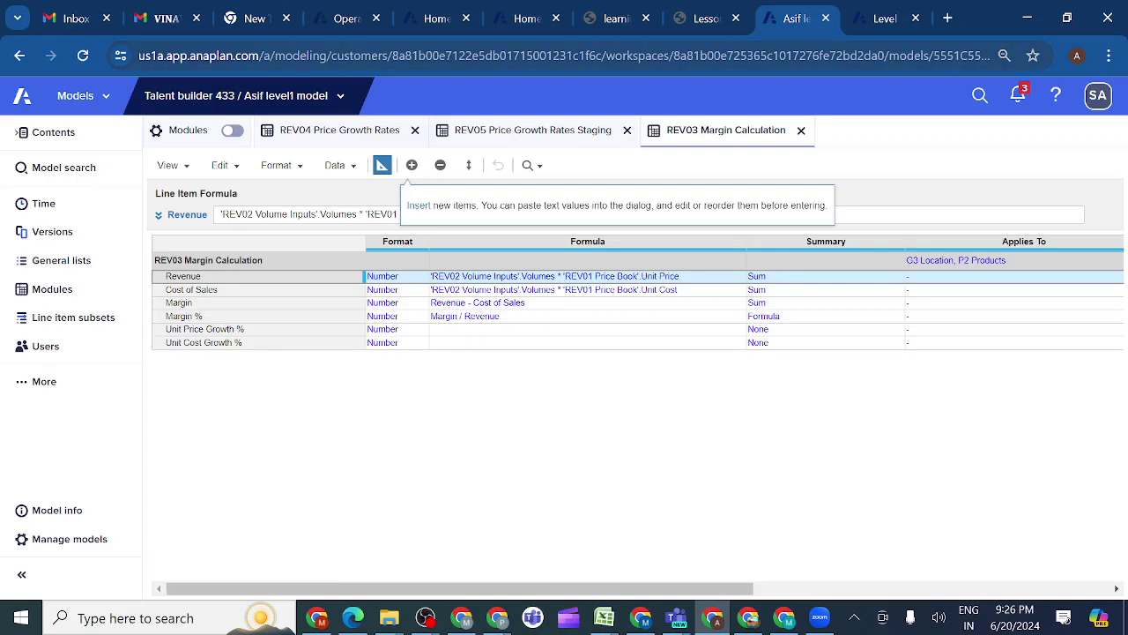
Step: Format Unit Price Growth % as a percentage with 2 decimal places, and copy that format to Unit Cost Growth %
click(712, 24)
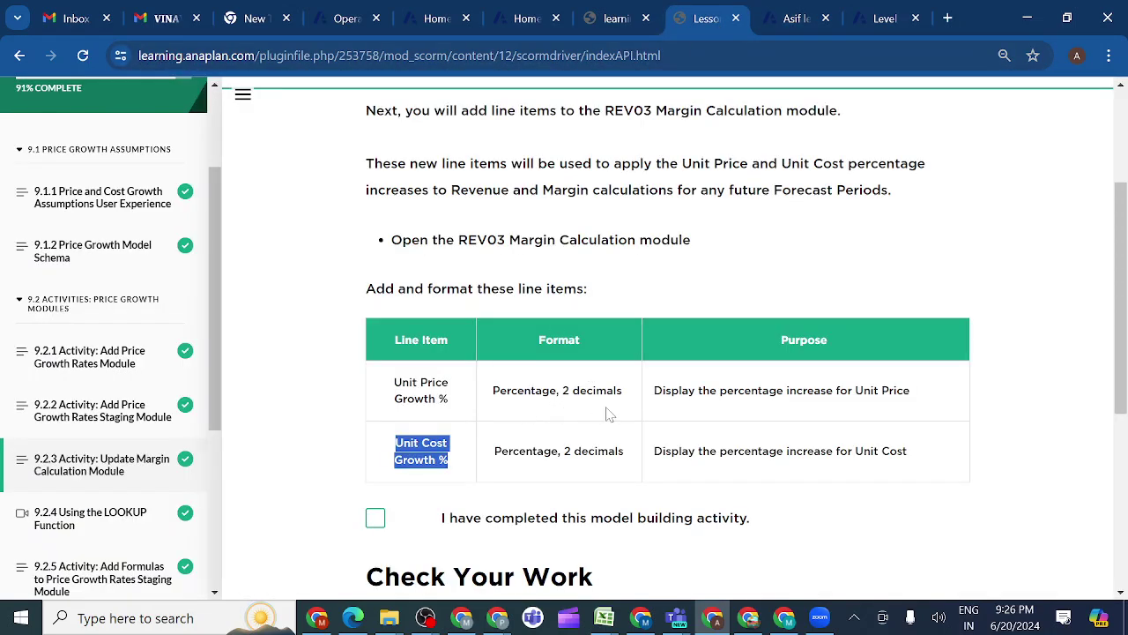
click(791, 23)
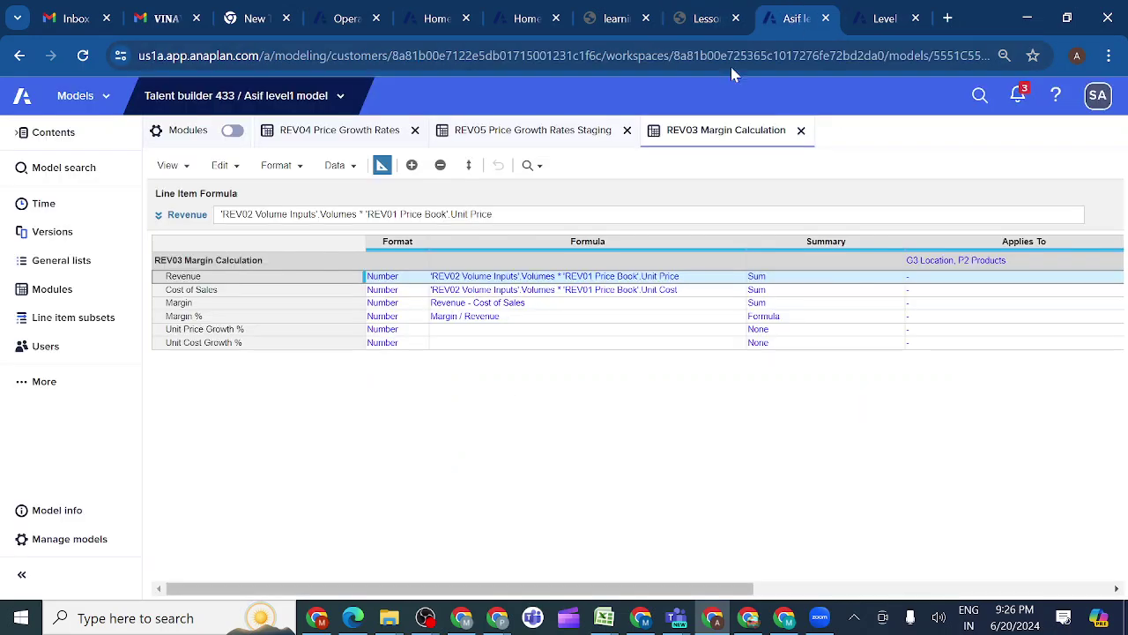
click(408, 331)
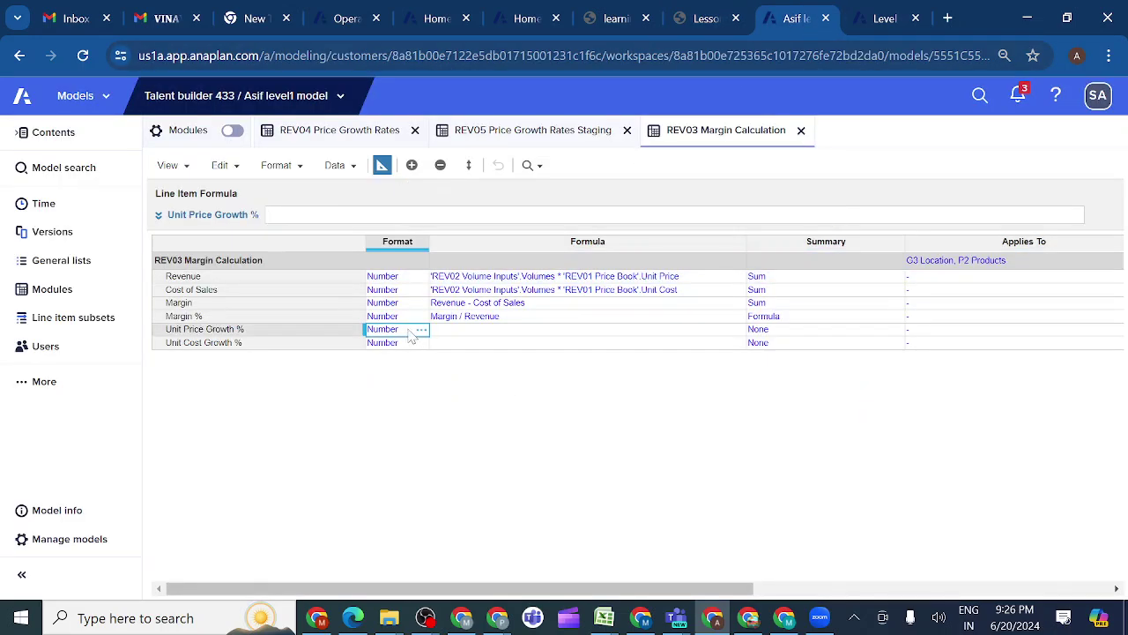
click(421, 330)
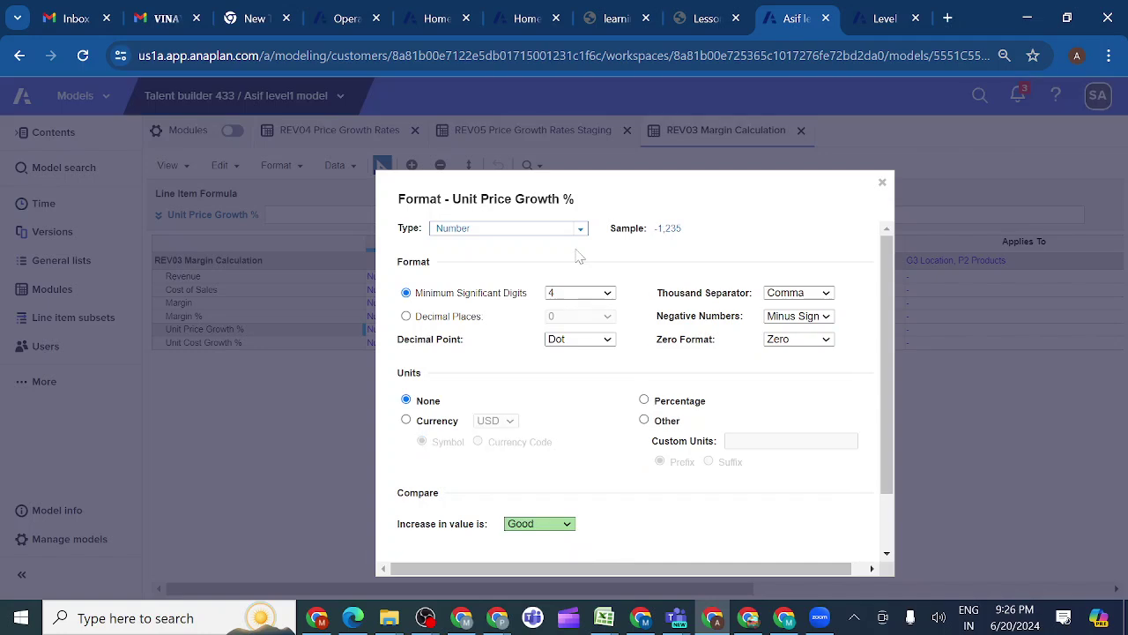
click(644, 400)
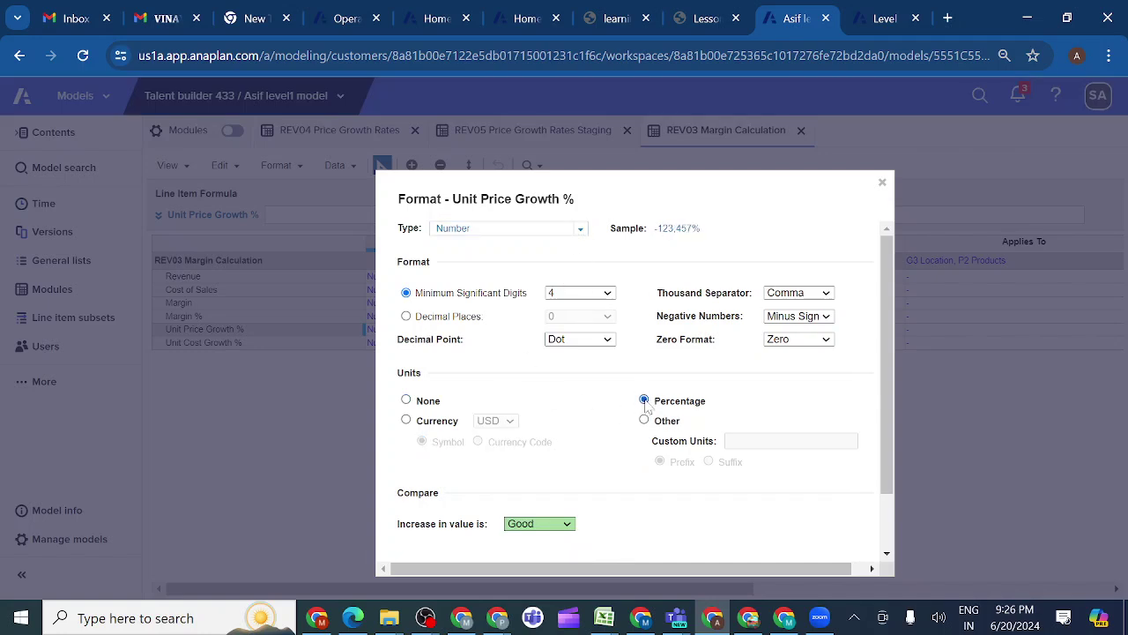
click(406, 316)
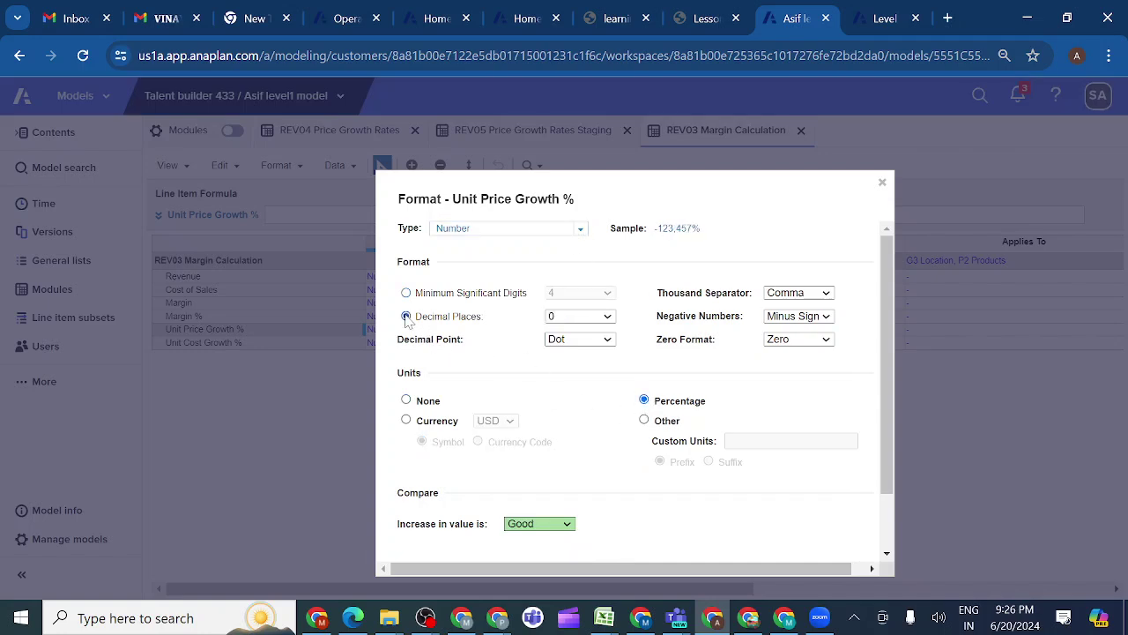
click(608, 317)
click(570, 357)
scroll(661, 498, down, 1)
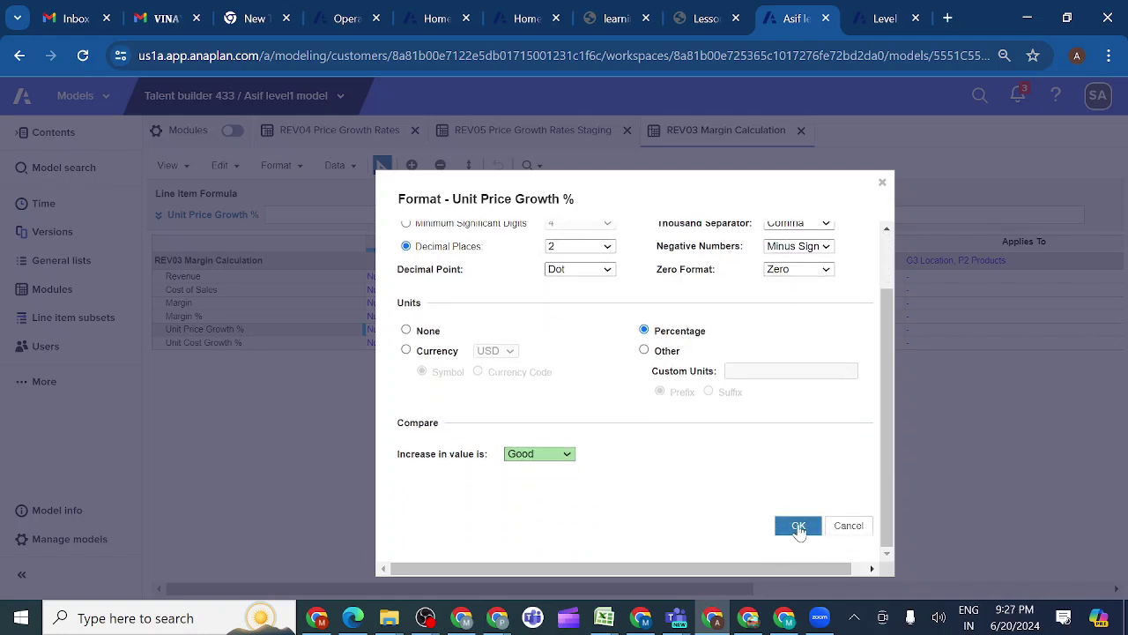
click(798, 526)
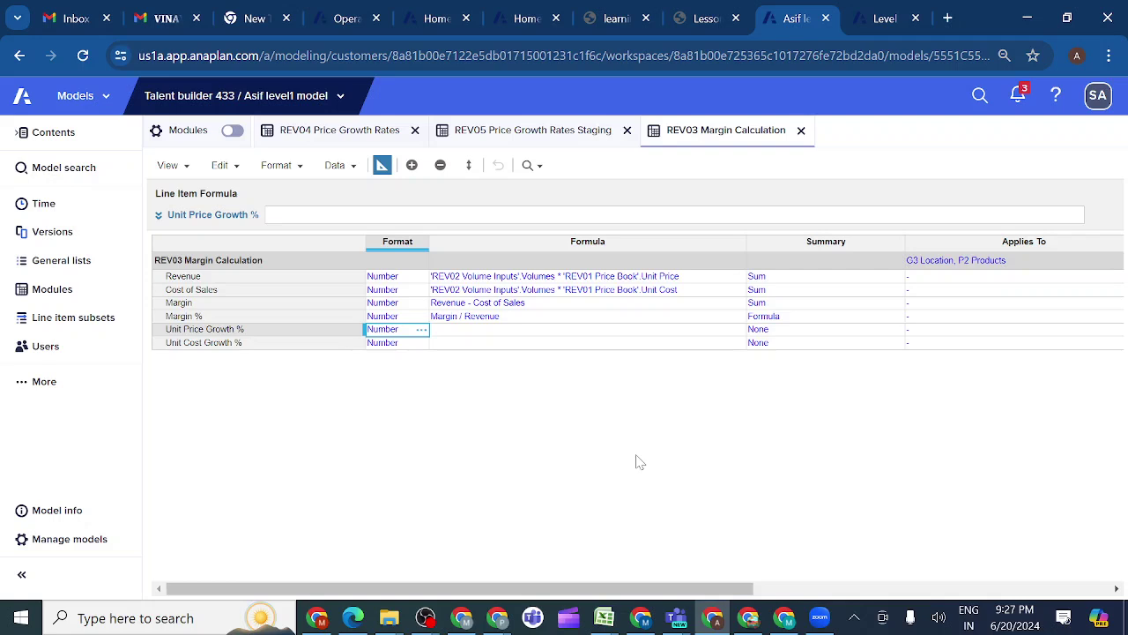
key(ctrl+c)
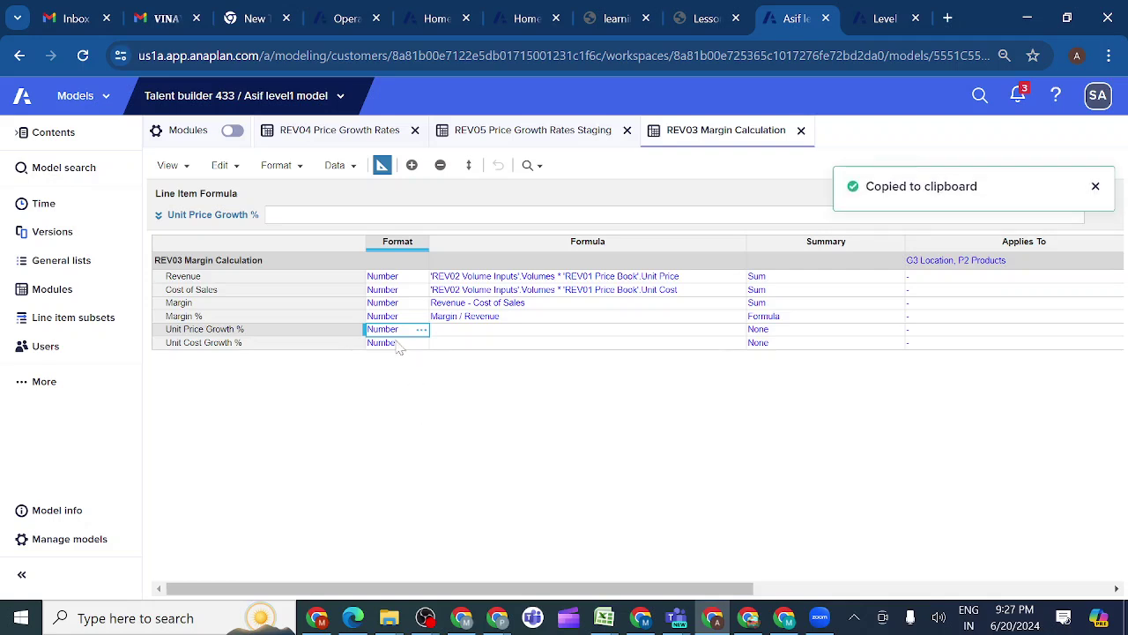
click(392, 343)
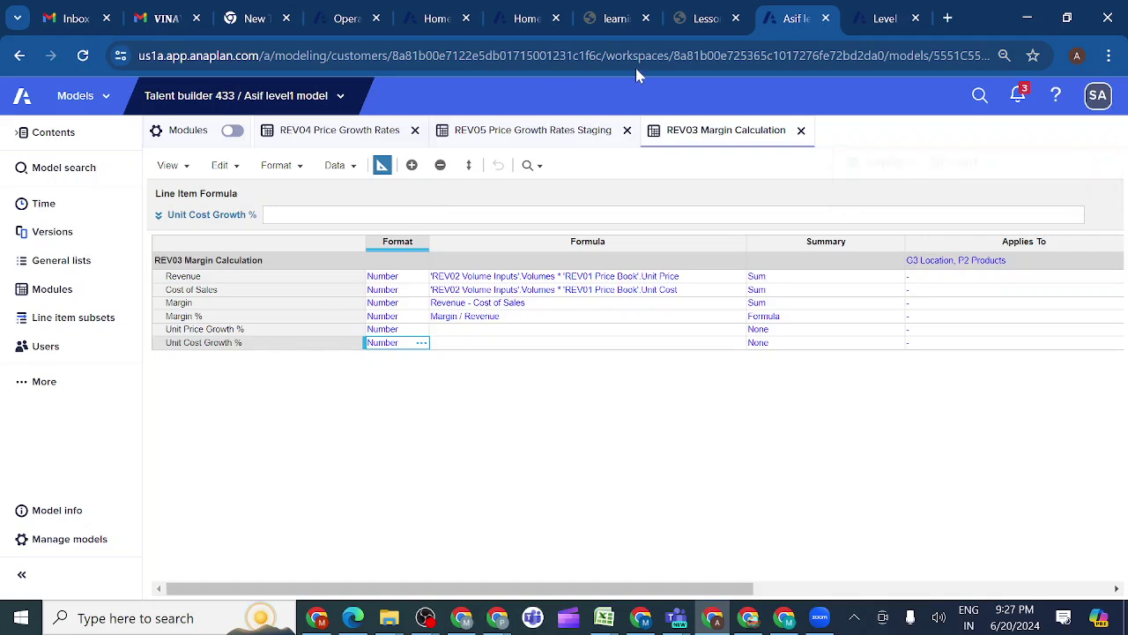
Step: Compare the REV03 Margin Calculation grid with the lesson's Check Your Work screenshot
click(710, 19)
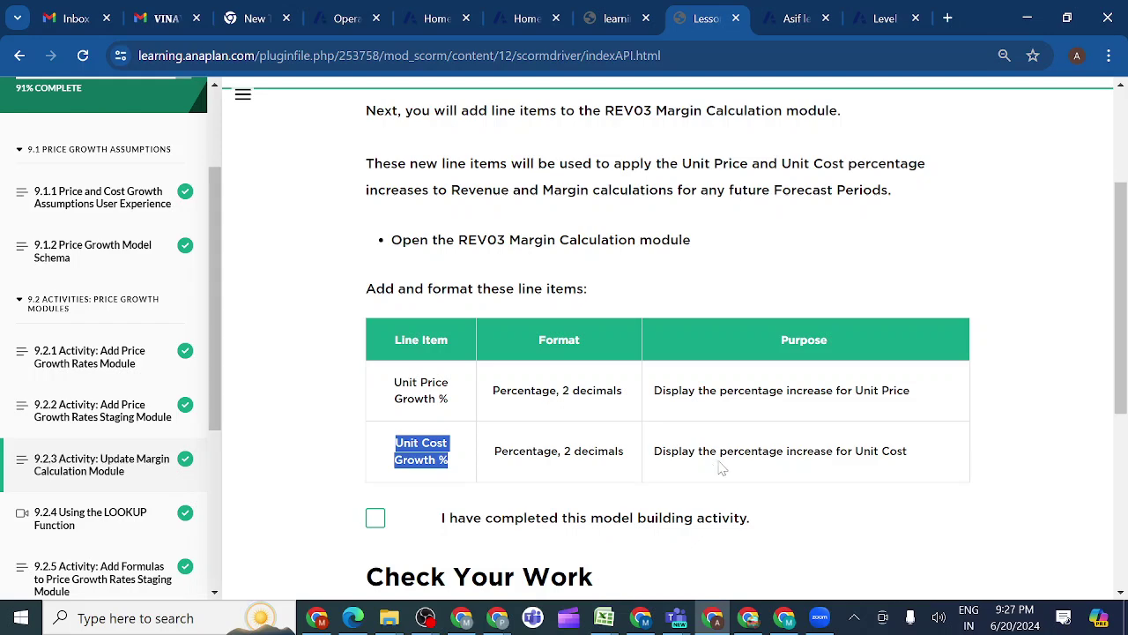
scroll(809, 467, down, 4)
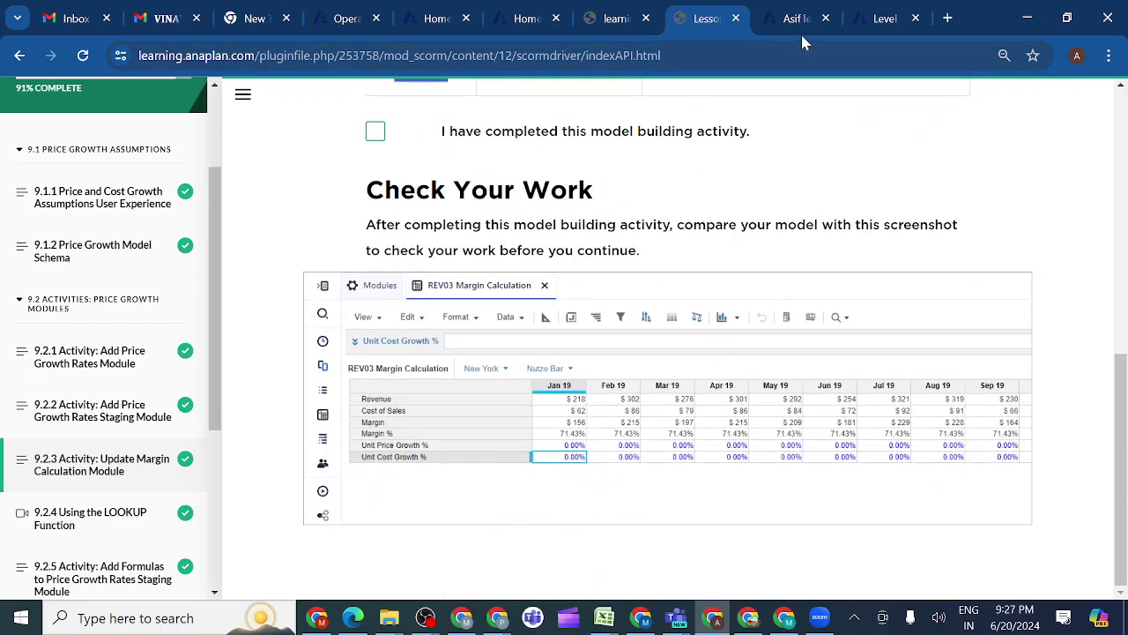
click(796, 17)
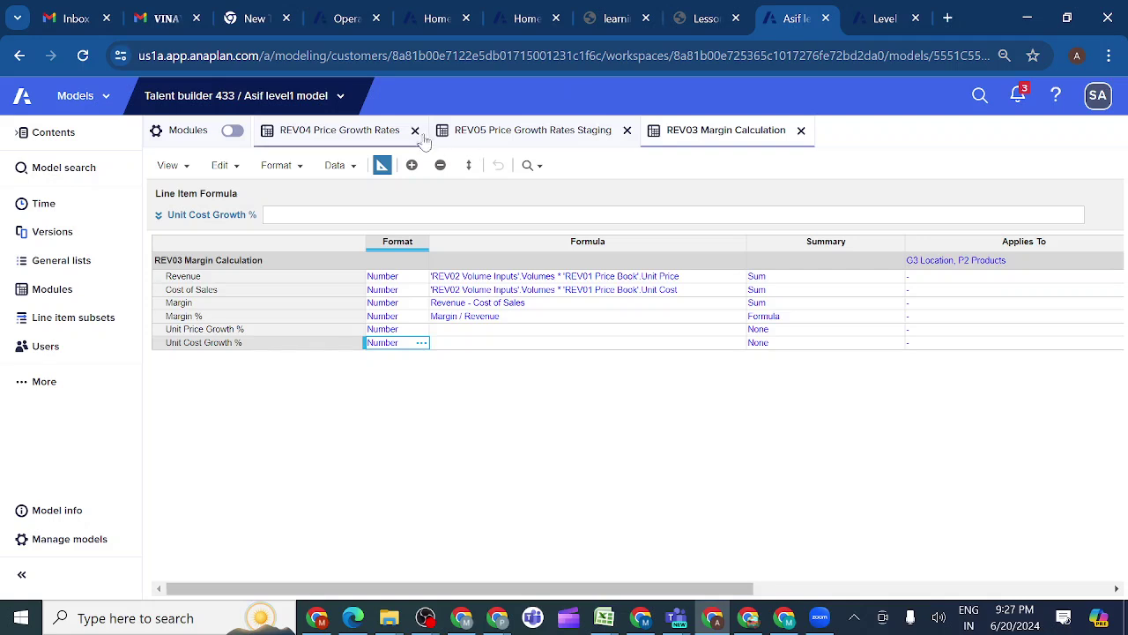
click(382, 165)
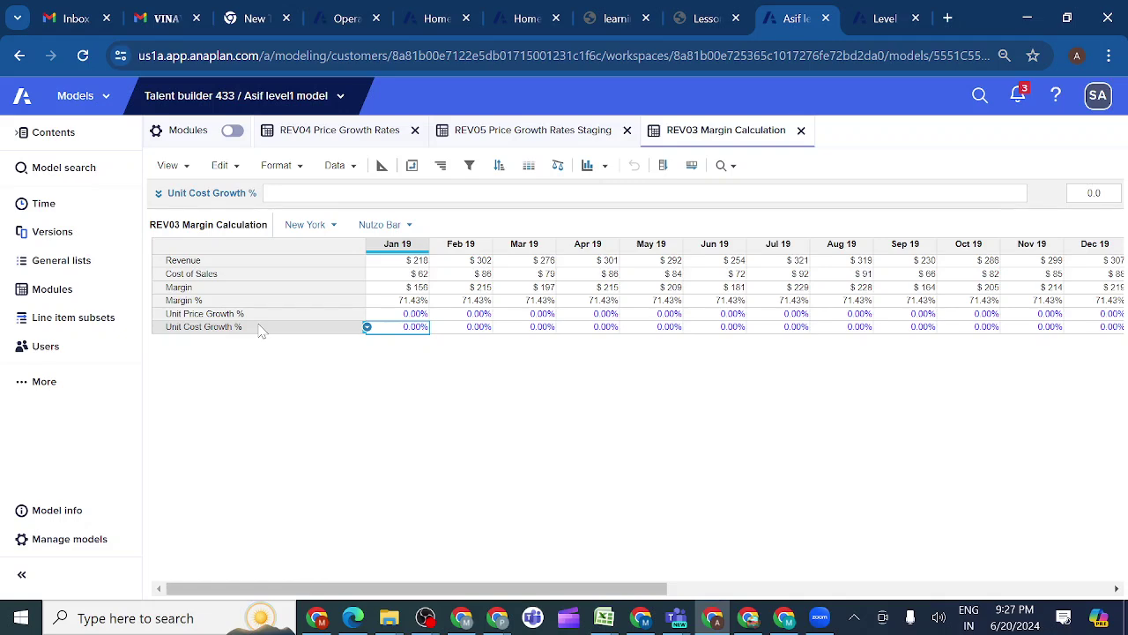
click(877, 21)
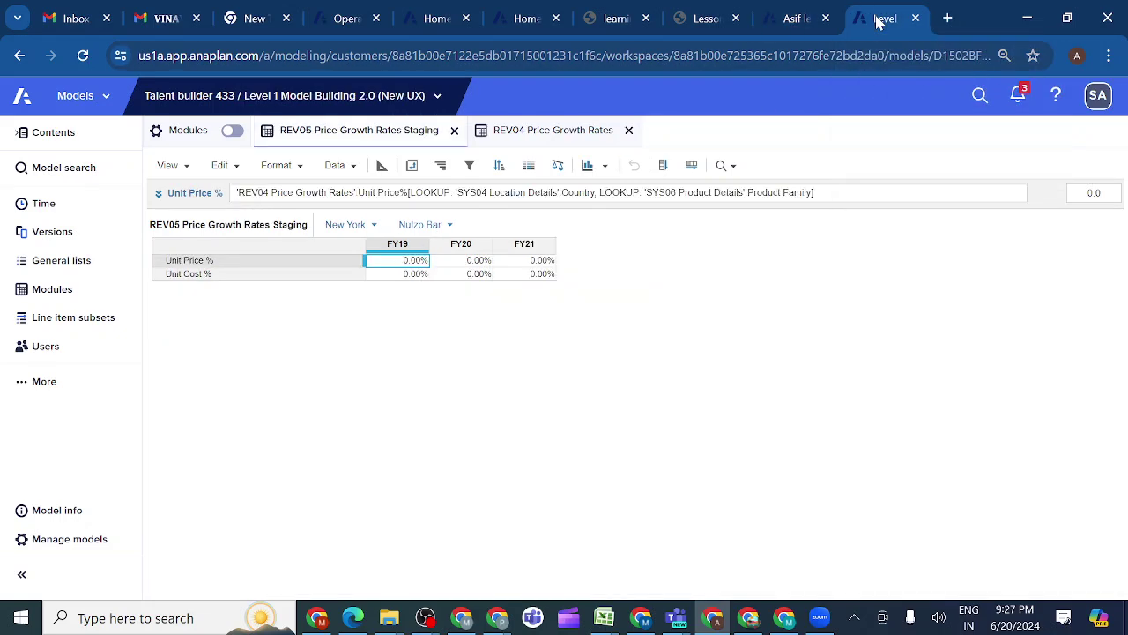
click(712, 19)
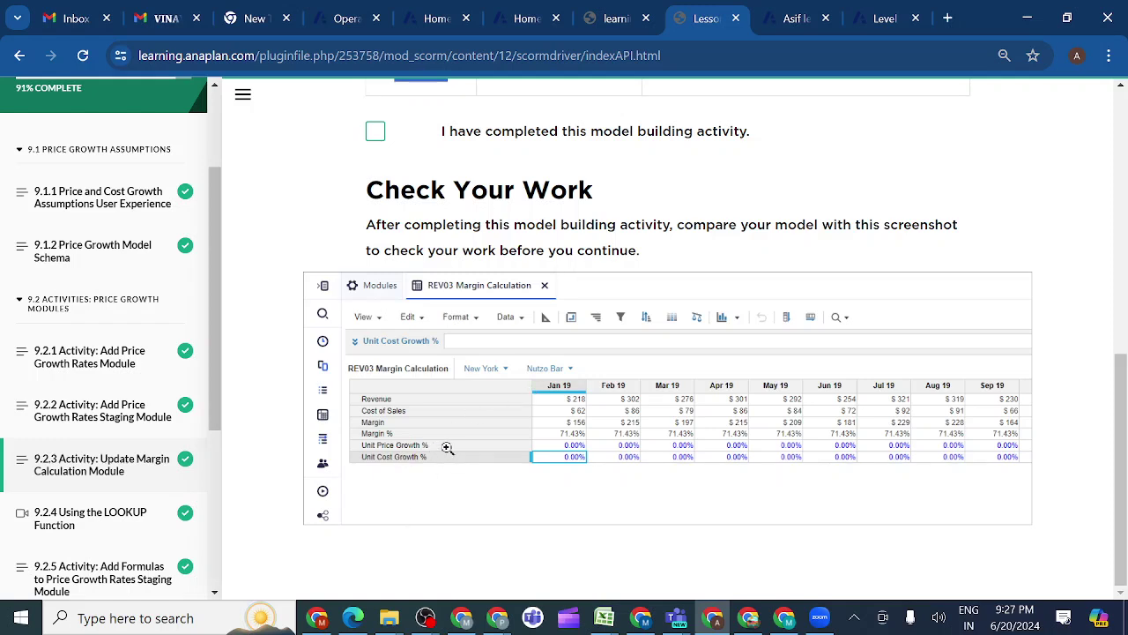
Step: Open lesson activity 9.2.5 Add Formulas to Price Growth Rates Staging Module and read its explanation of the LOOKUP mappings
click(124, 582)
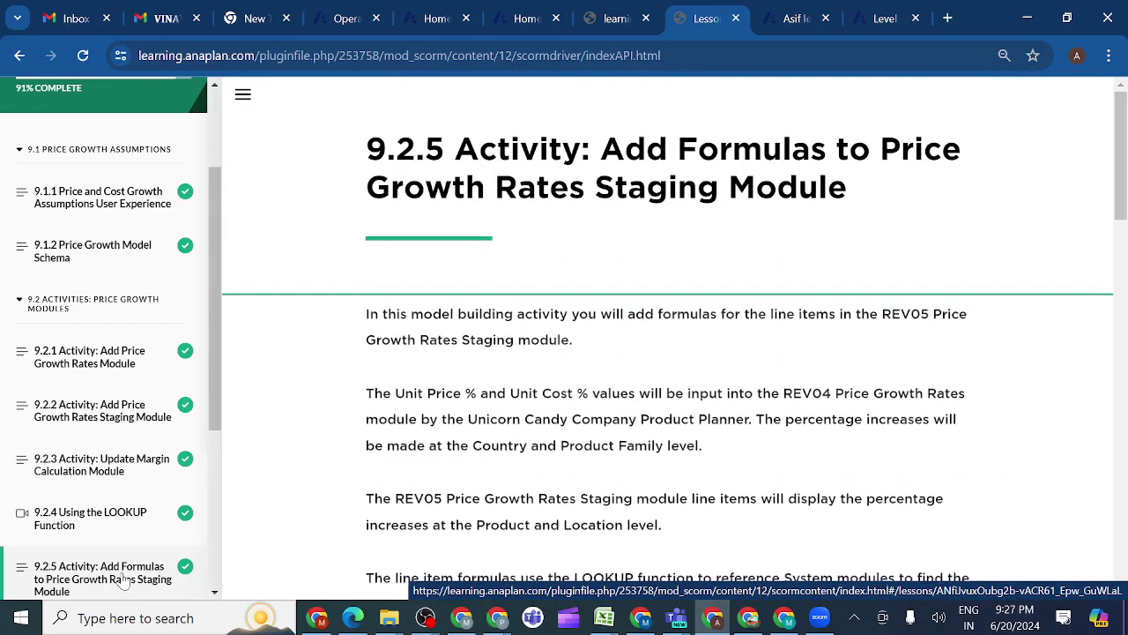
scroll(438, 491, down, 3)
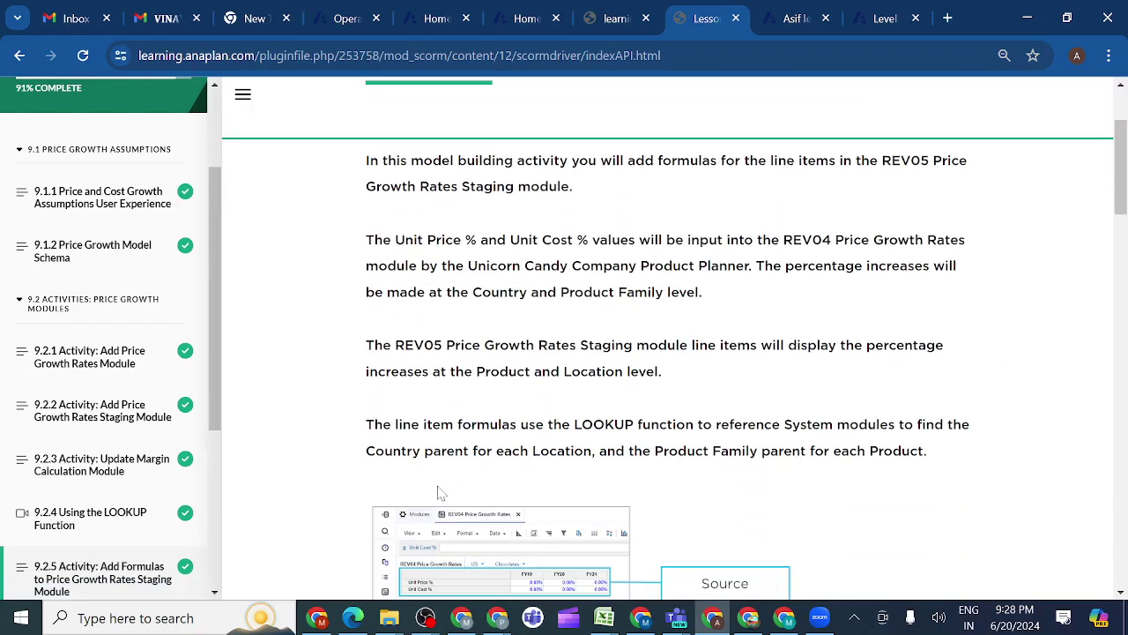
scroll(438, 487, down, 2)
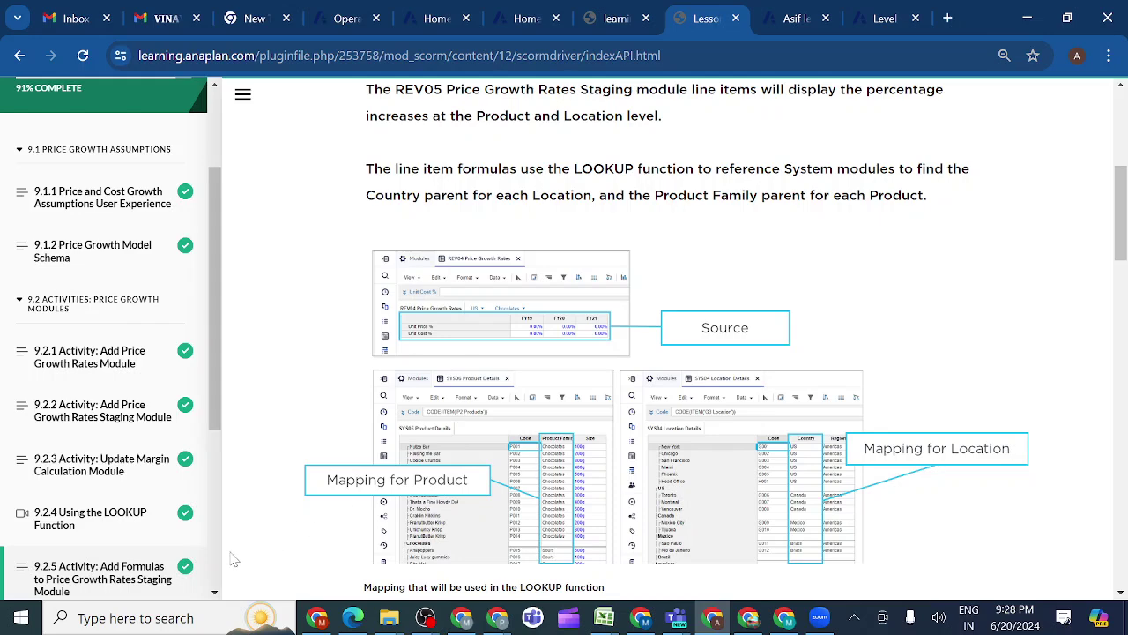
scroll(121, 571, down, 2)
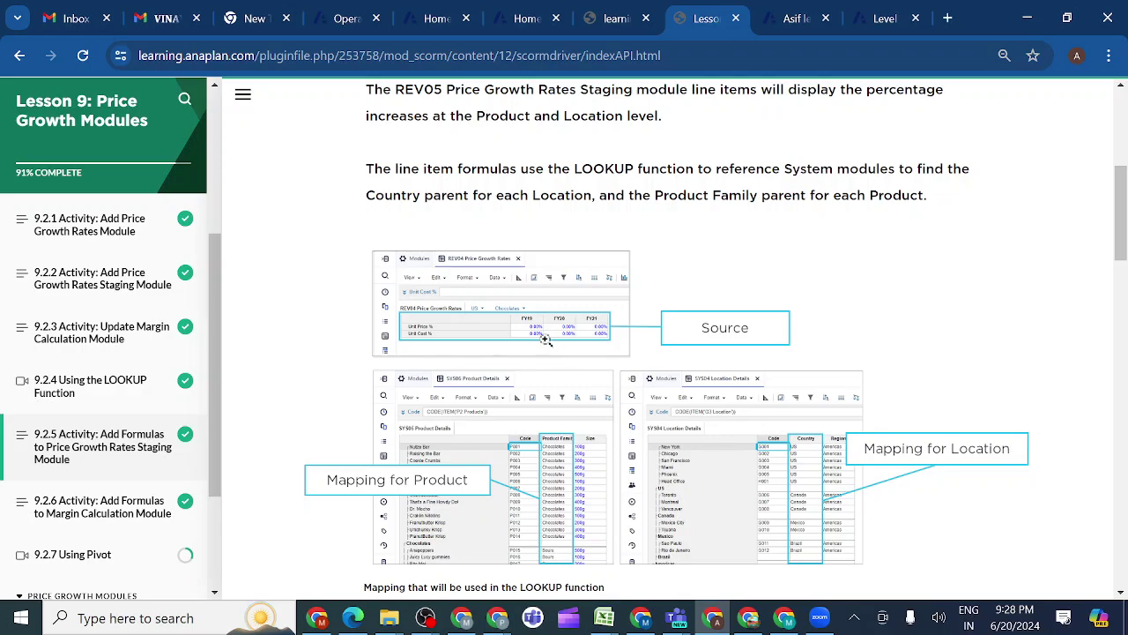
Step: Reread the activity 9.2.5 explanation of the source and mapping modules, and review the REV05 Unit Price % and Unit Cost % LOOKUP formulas
scroll(632, 329, up, 3)
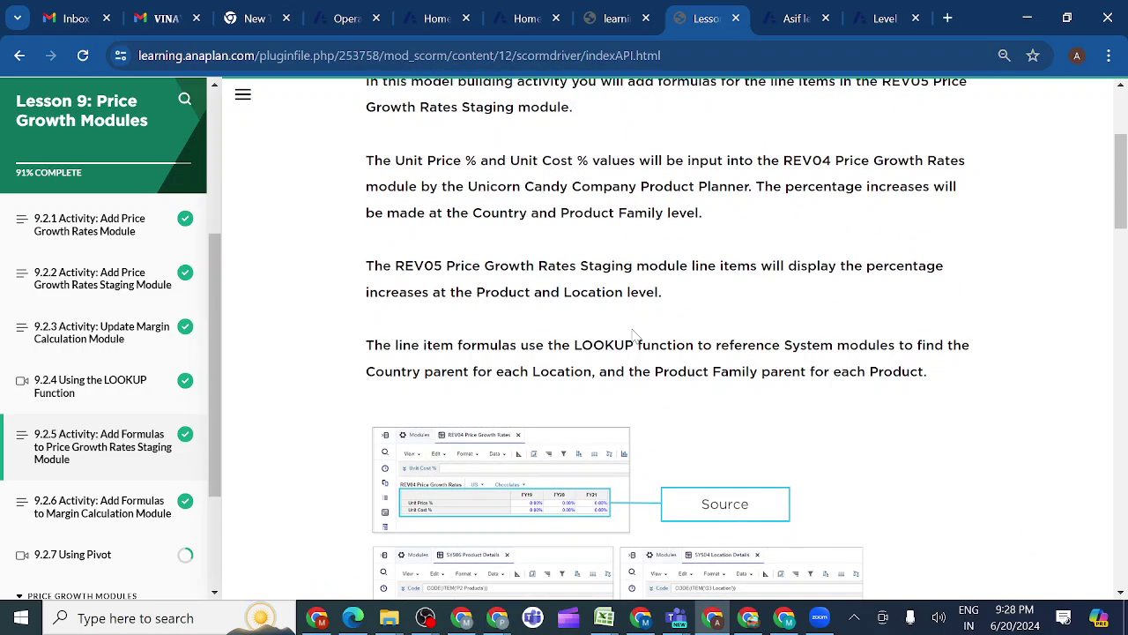
scroll(632, 333, up, 2)
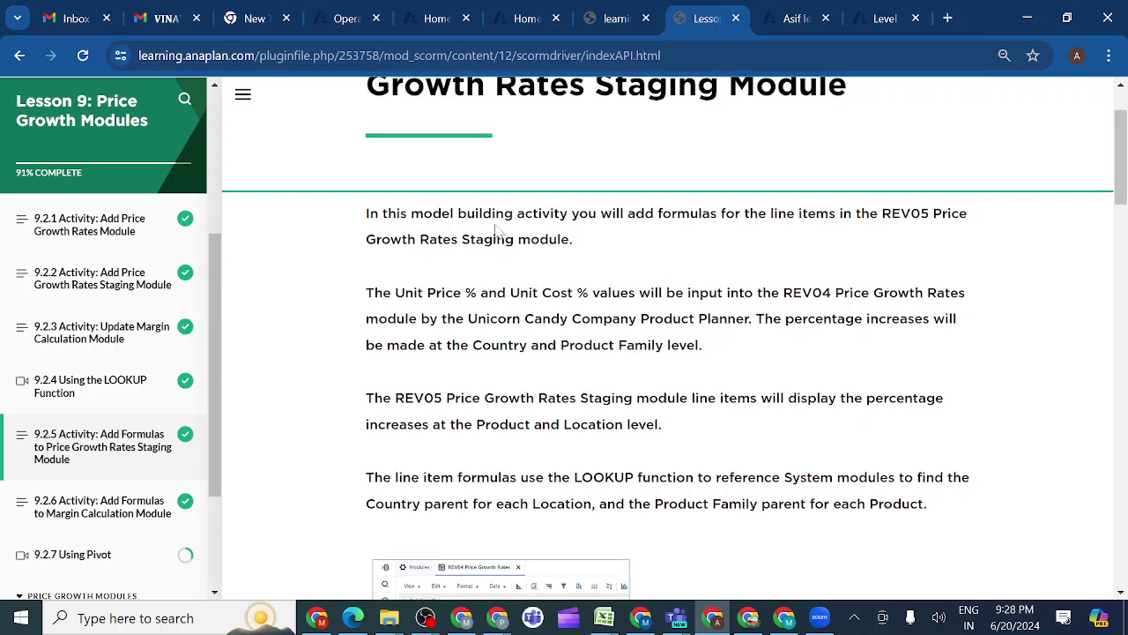
scroll(496, 231, up, 2)
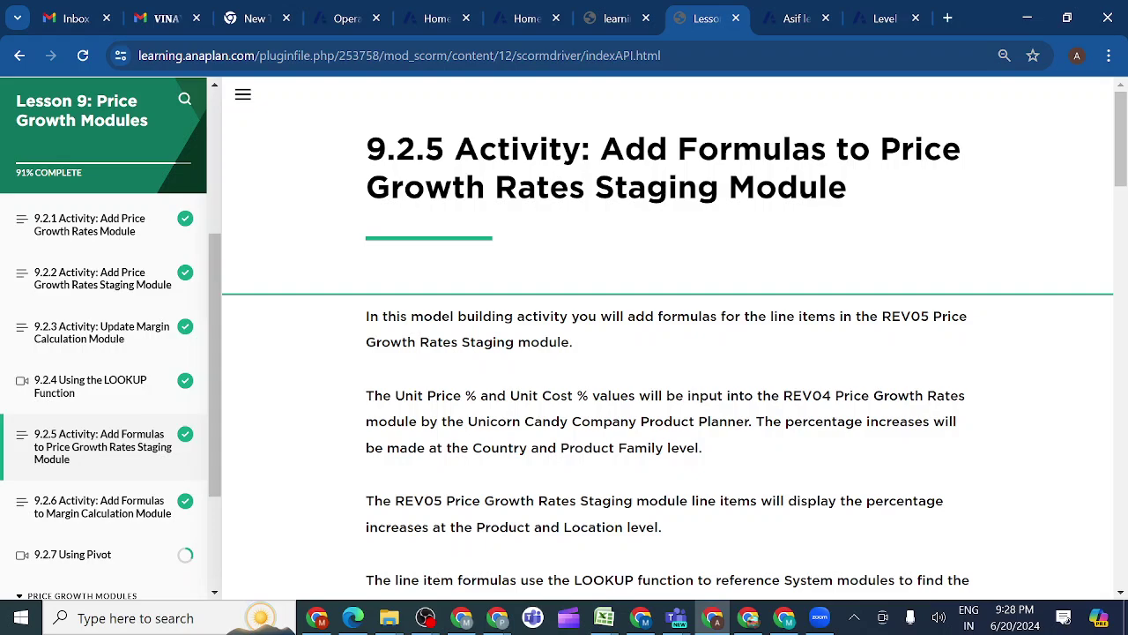
scroll(567, 456, down, 3)
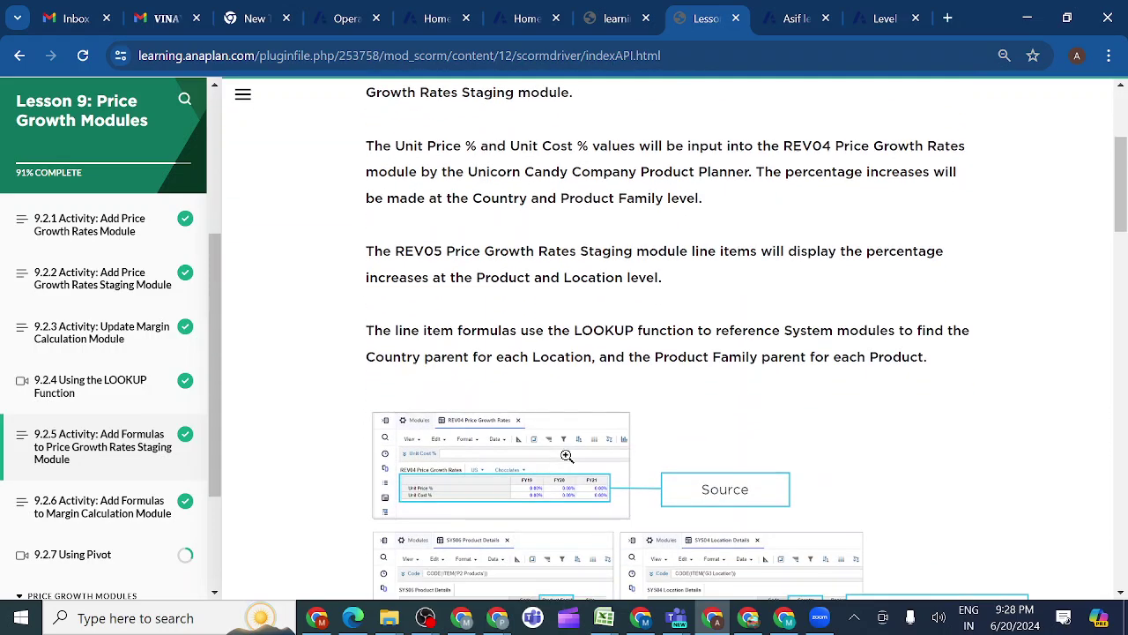
scroll(529, 467, down, 1)
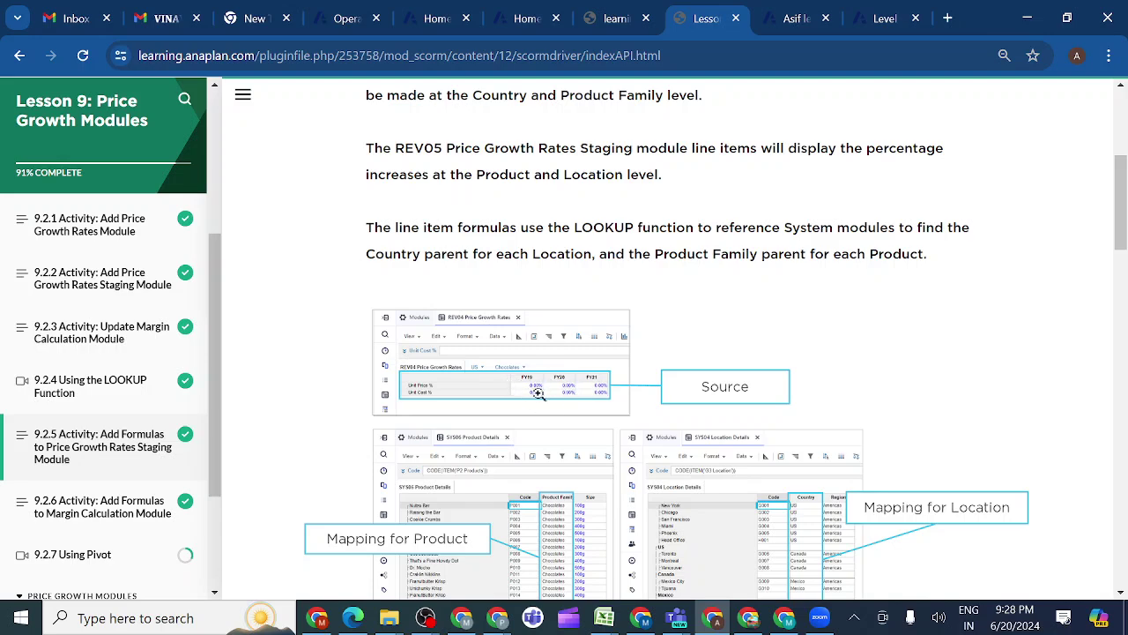
scroll(539, 394, down, 1)
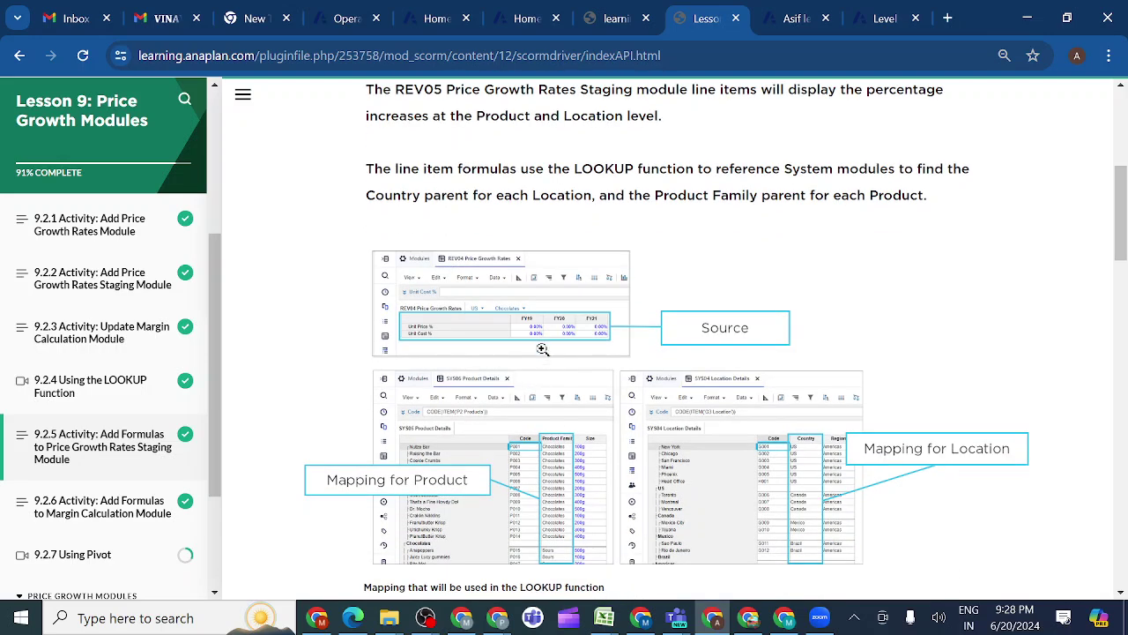
scroll(651, 526, down, 1)
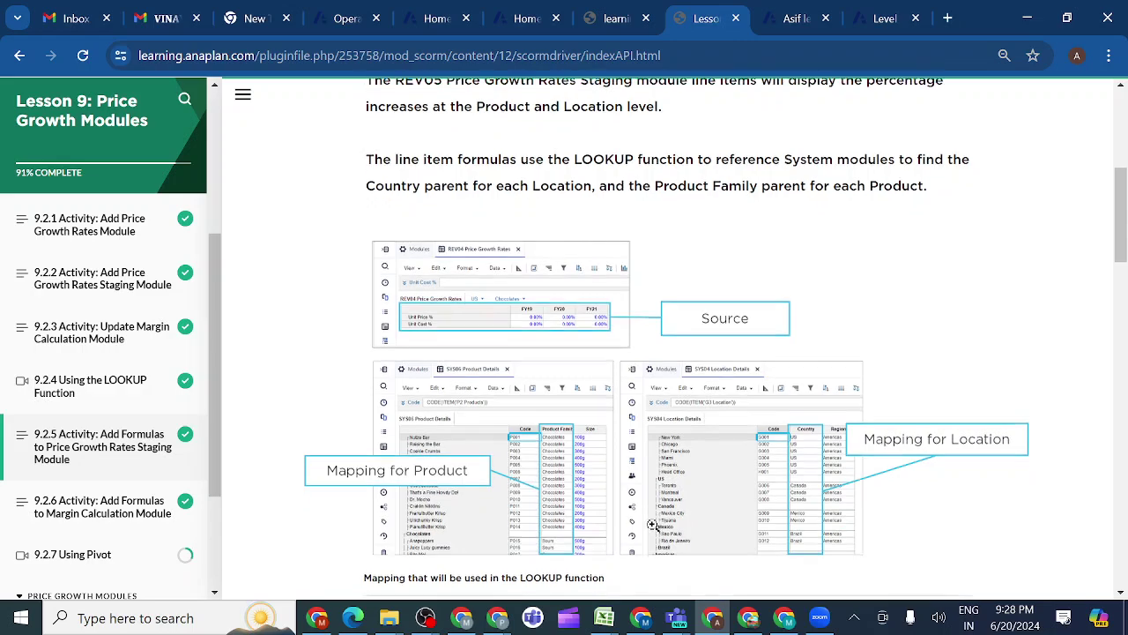
scroll(651, 526, down, 3)
scroll(608, 499, down, 3)
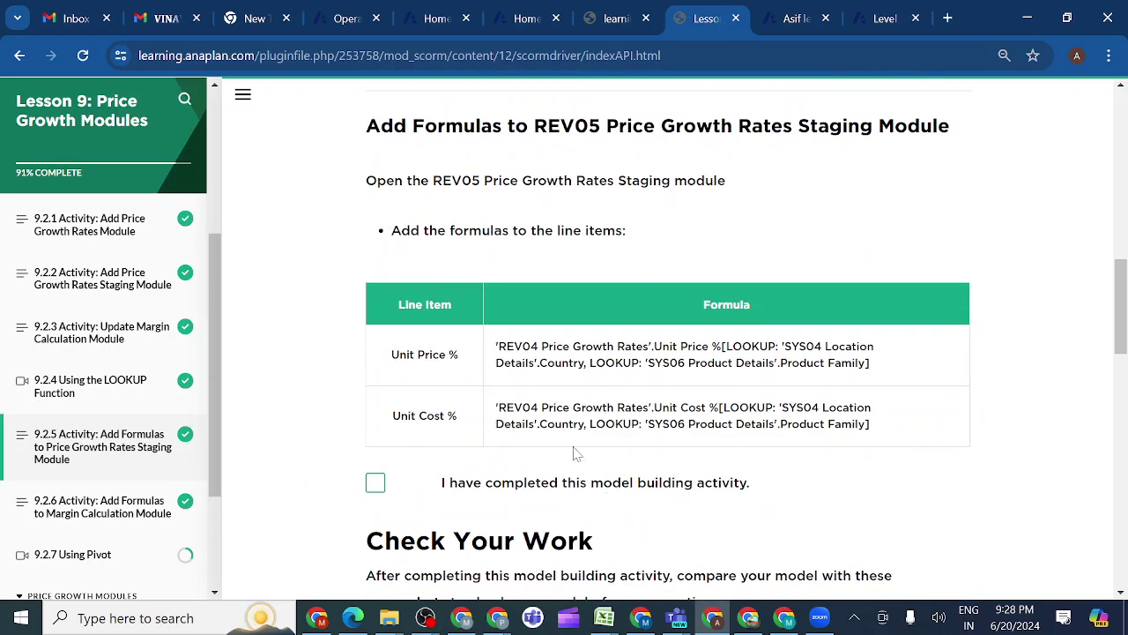
scroll(568, 349, up, 1)
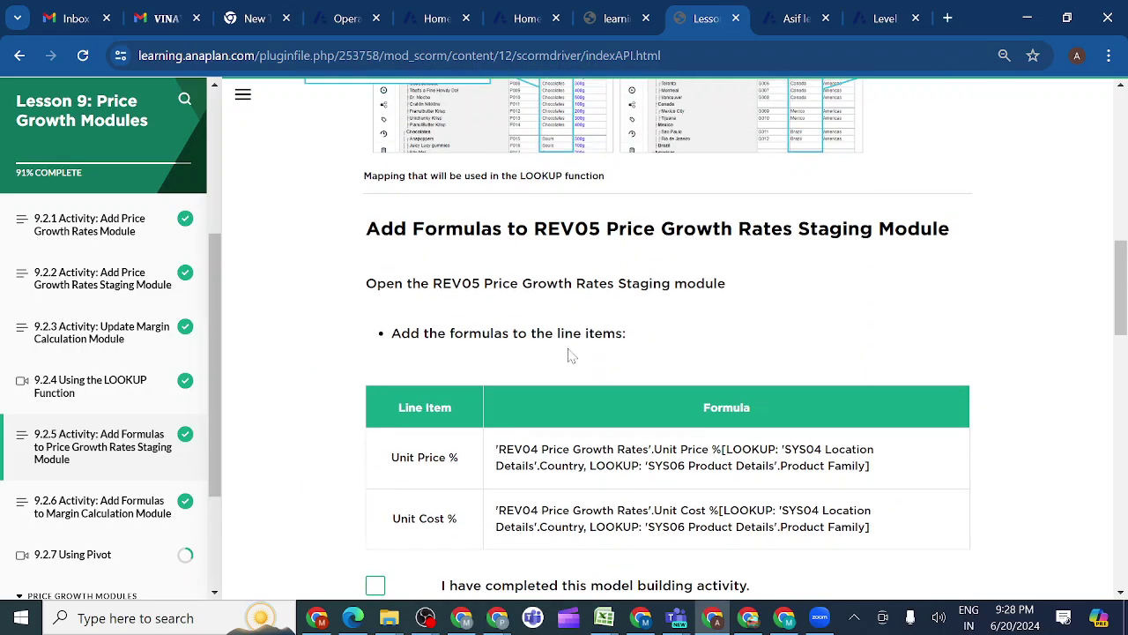
Step: Read the Check Your Work instructions on verifying REV04 and REV05 side by side in split view
scroll(527, 432, down, 6)
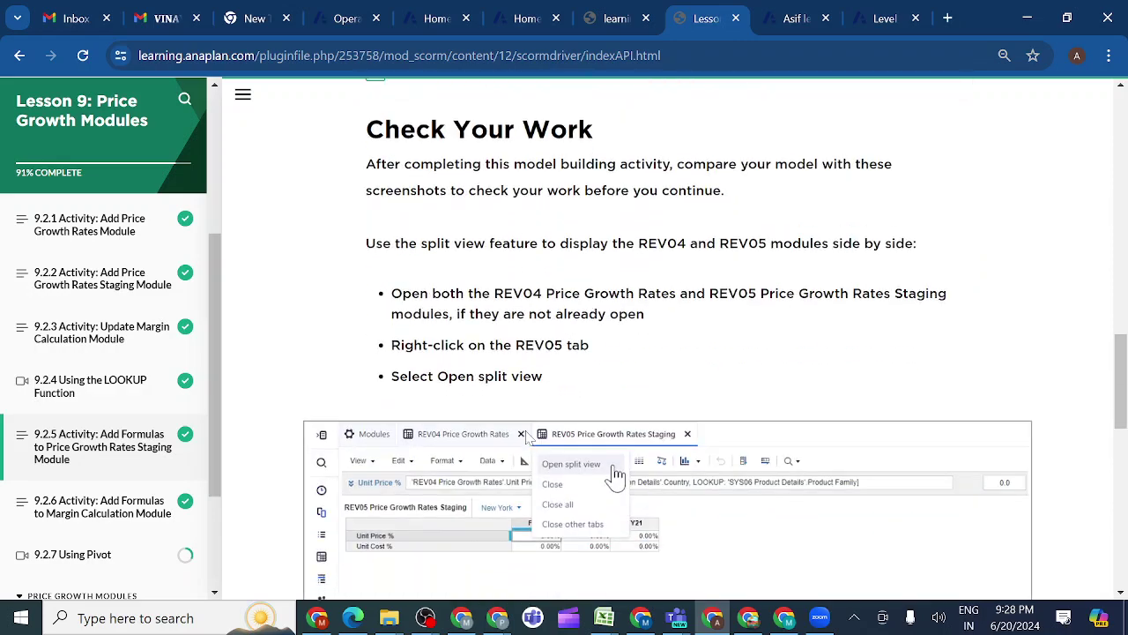
scroll(529, 406, down, 3)
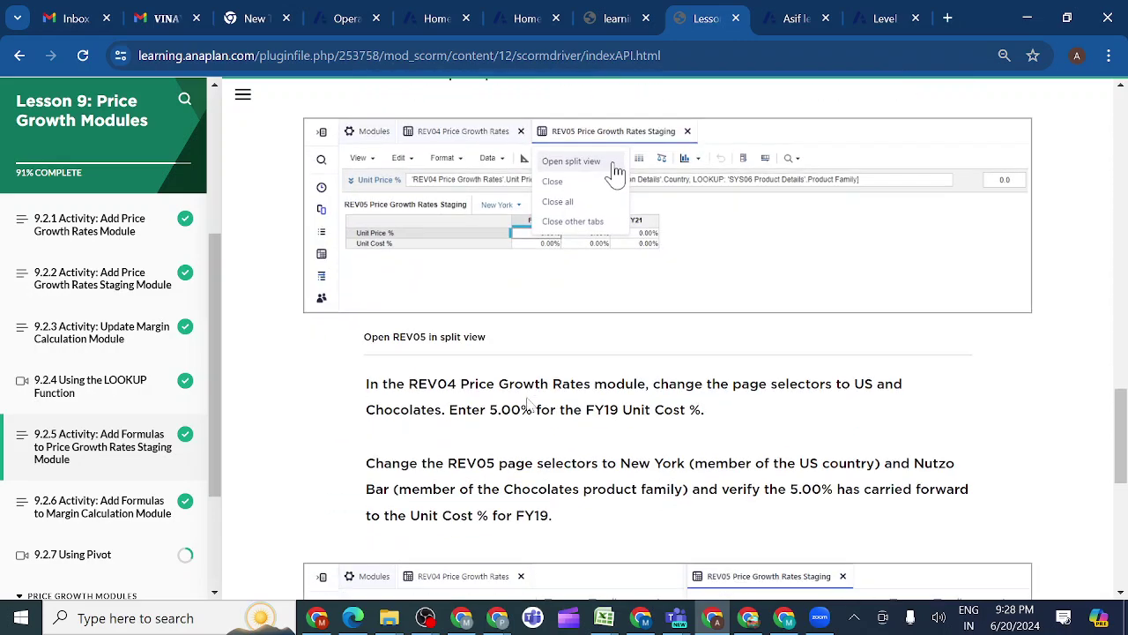
scroll(529, 406, down, 3)
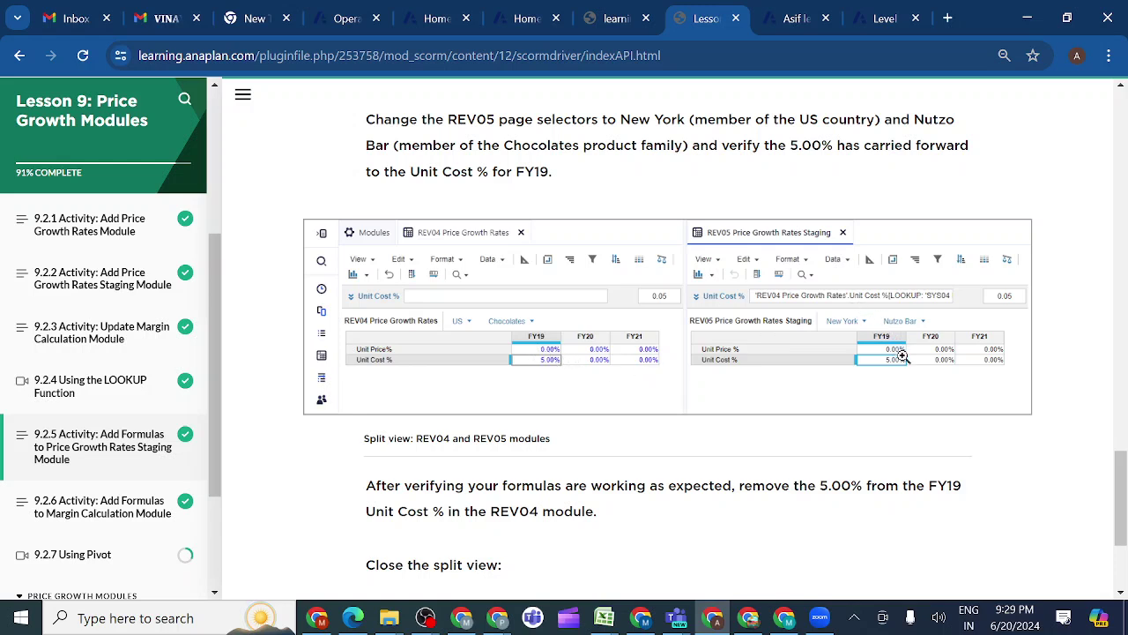
Step: In the Level 1 Model Building 2.0 (New UX) model, set REV04's FY20 Unit Price% for US and Chocolates to 5%
click(881, 17)
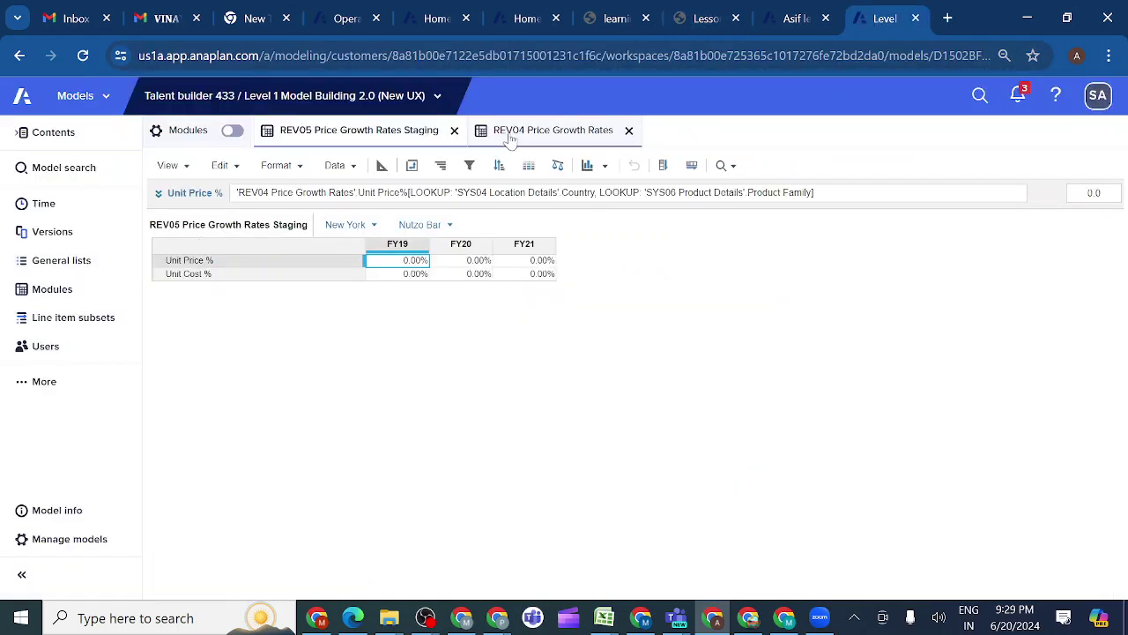
click(537, 132)
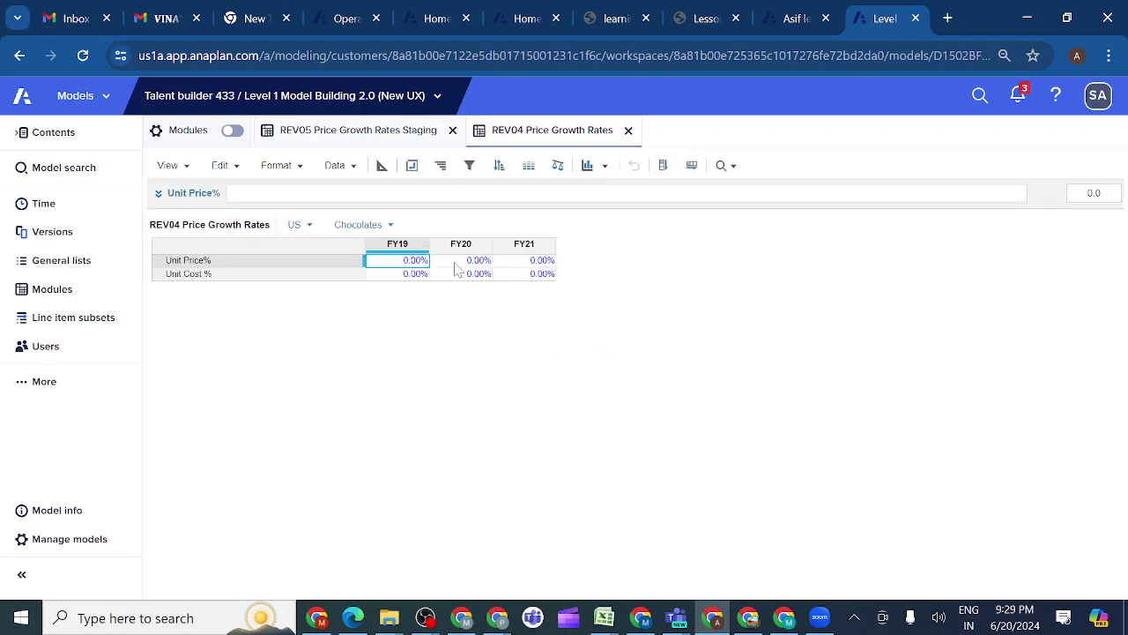
double_click(457, 261)
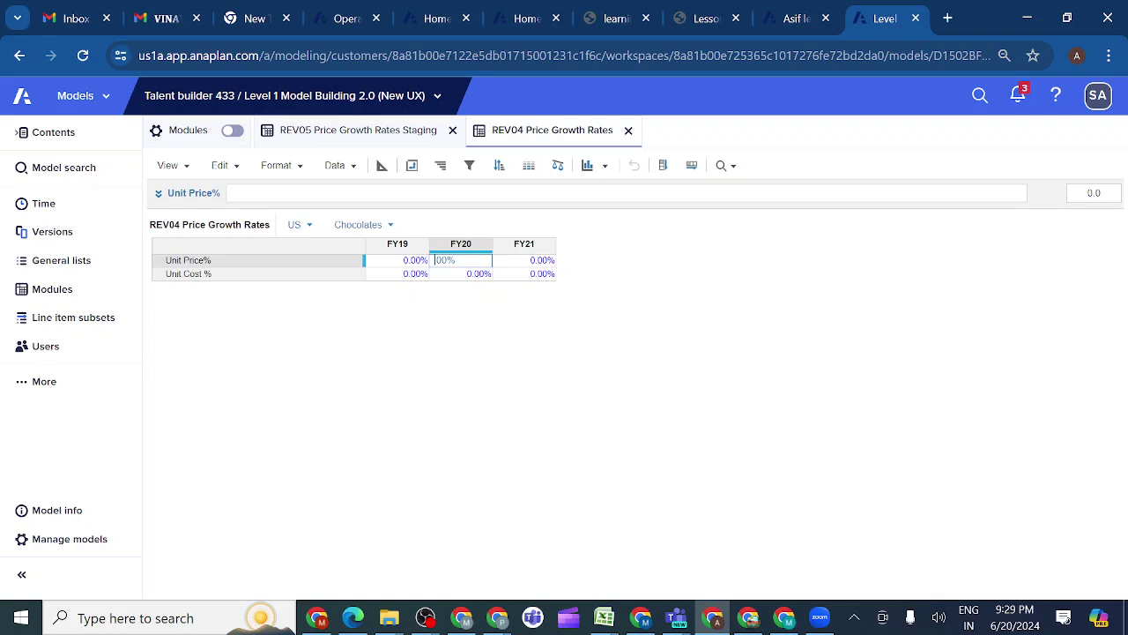
key(Return)
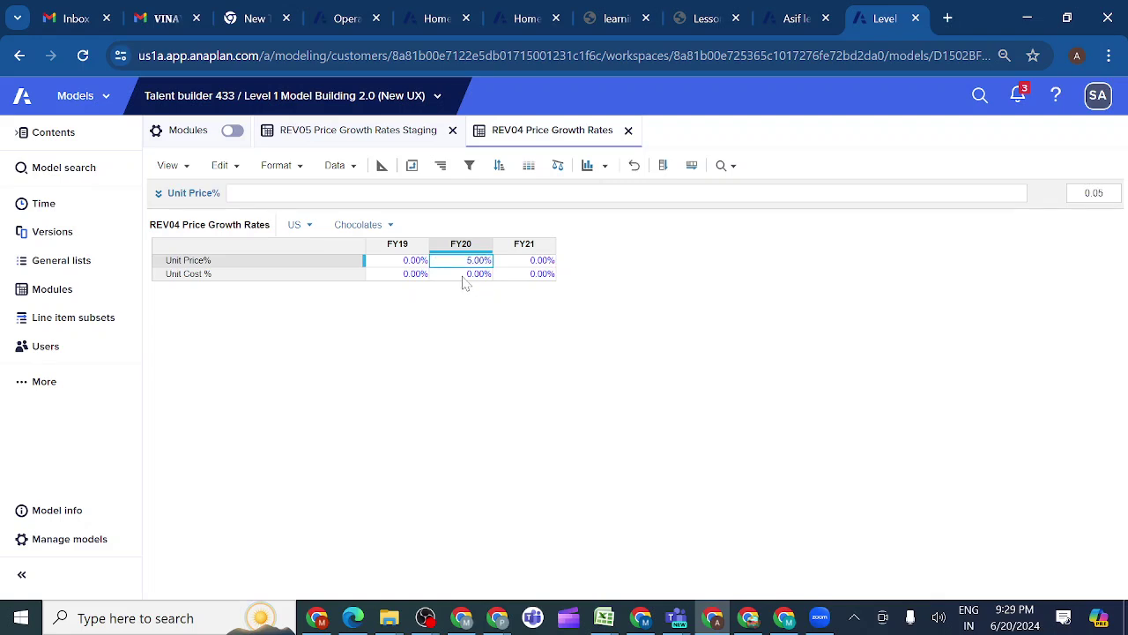
Step: Check the Unit Price % row in REV05 Price Growth Rates Staging and view its LOOKUP formula in the expanded formula editor
click(365, 134)
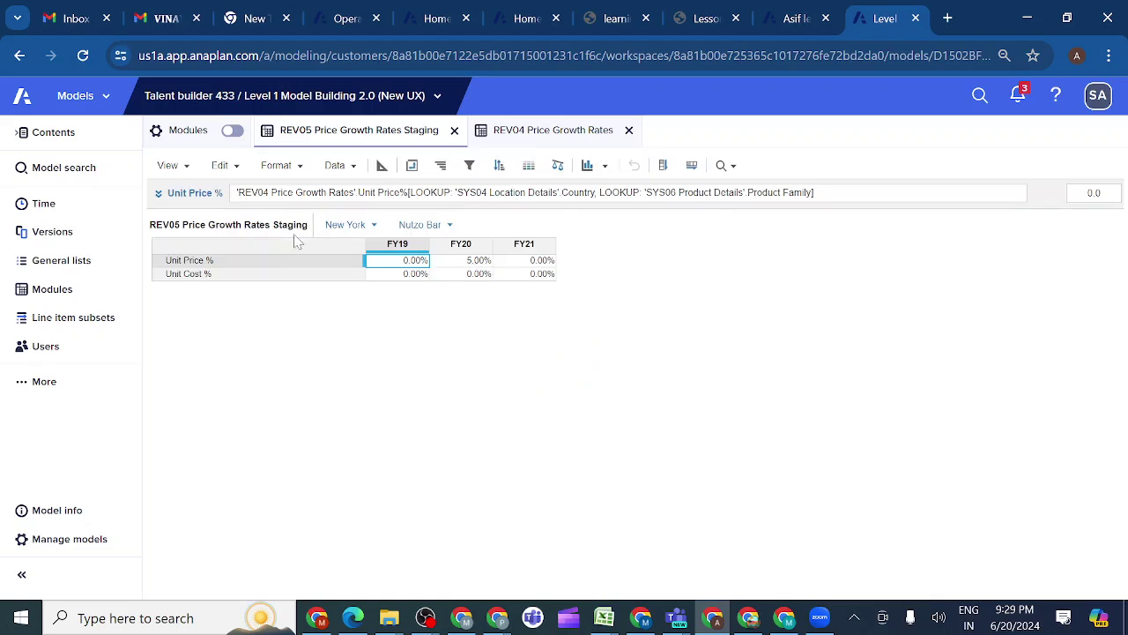
click(180, 263)
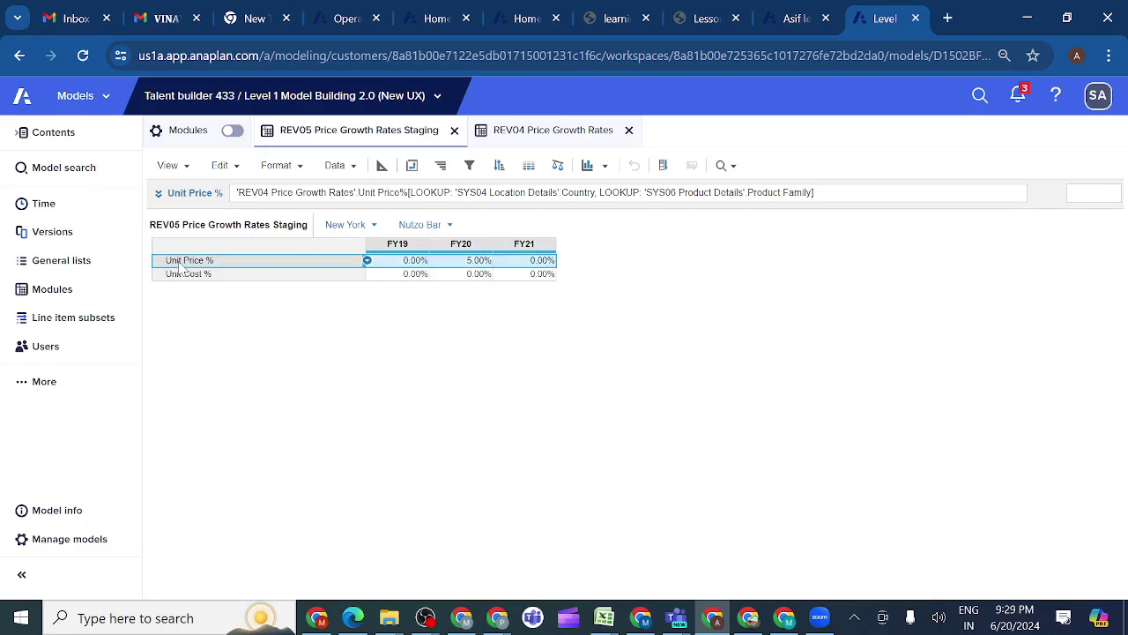
click(158, 194)
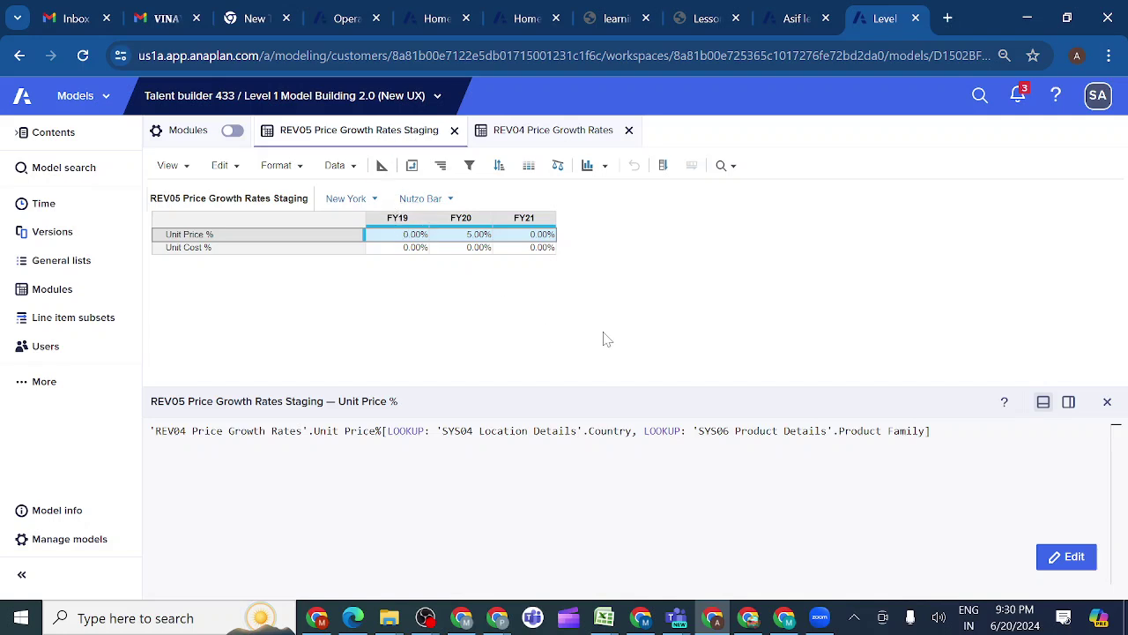
click(1108, 404)
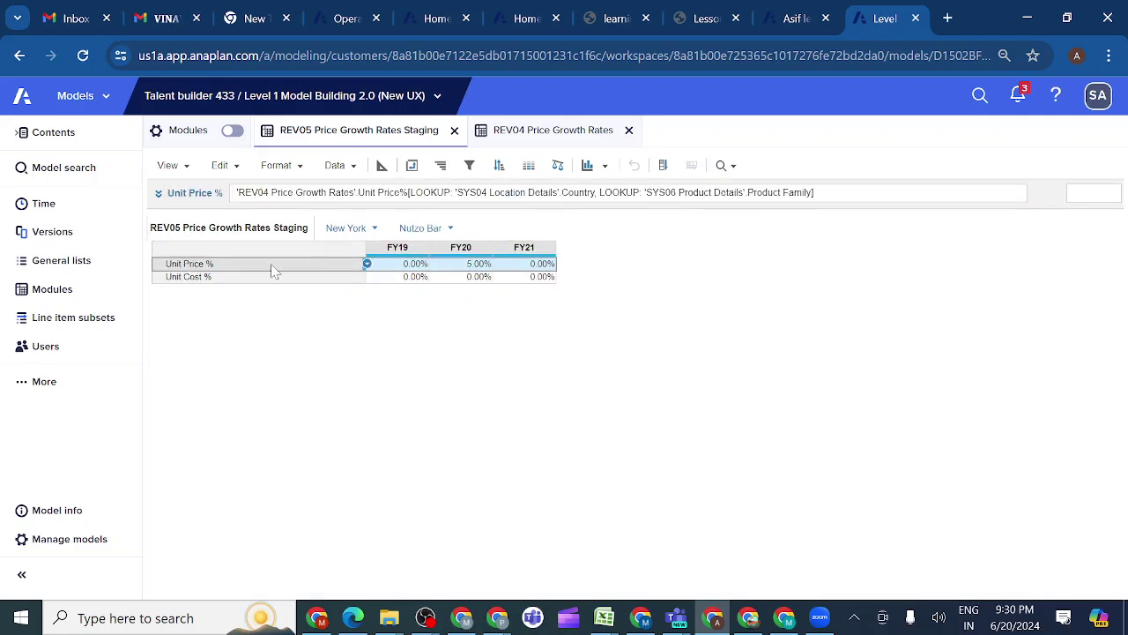
Step: Open REV03 Margin Calculation from the module list and examine the Unit Price Growth % formula
click(79, 296)
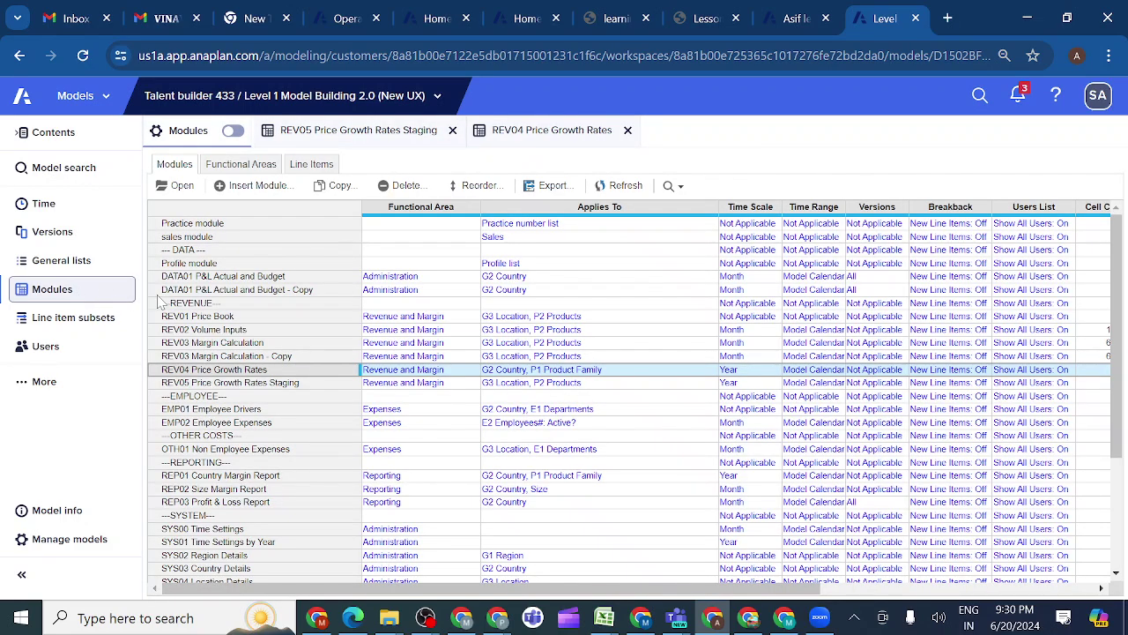
click(189, 349)
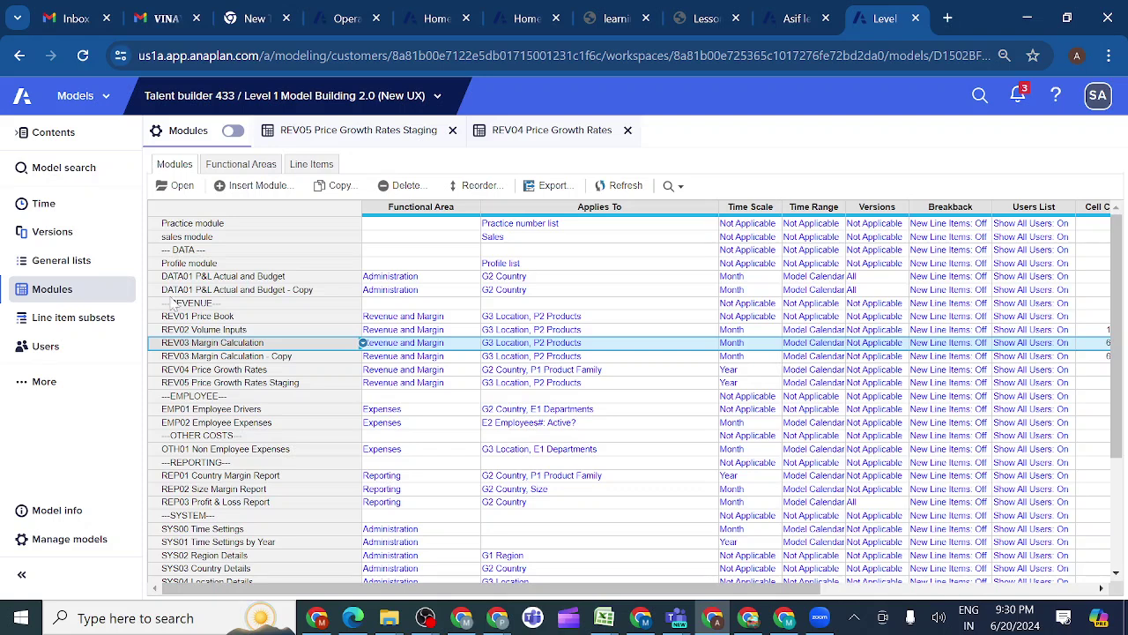
click(180, 186)
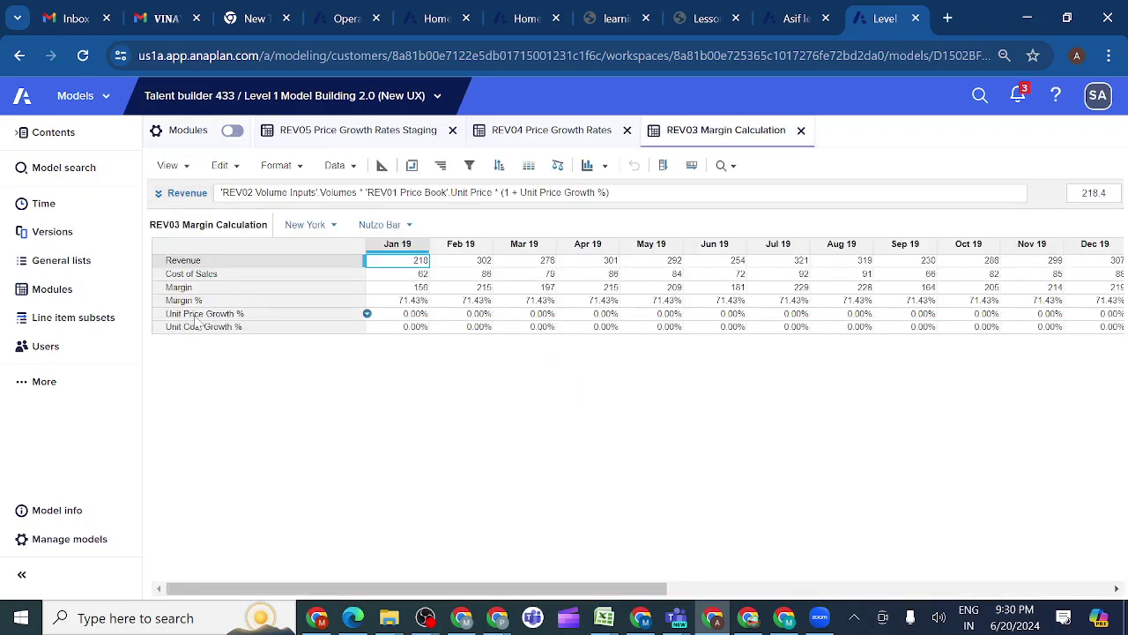
click(195, 315)
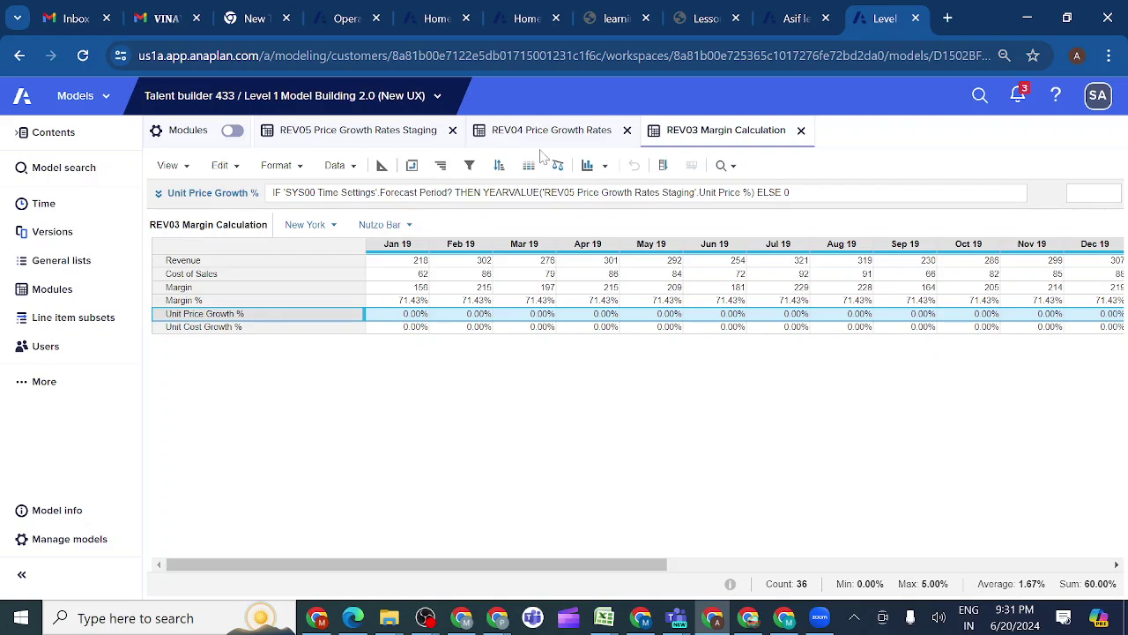
Step: Switch to the level1 practice model and compare the Applies To dimensions of REV04 and REV05 in the module list
click(792, 19)
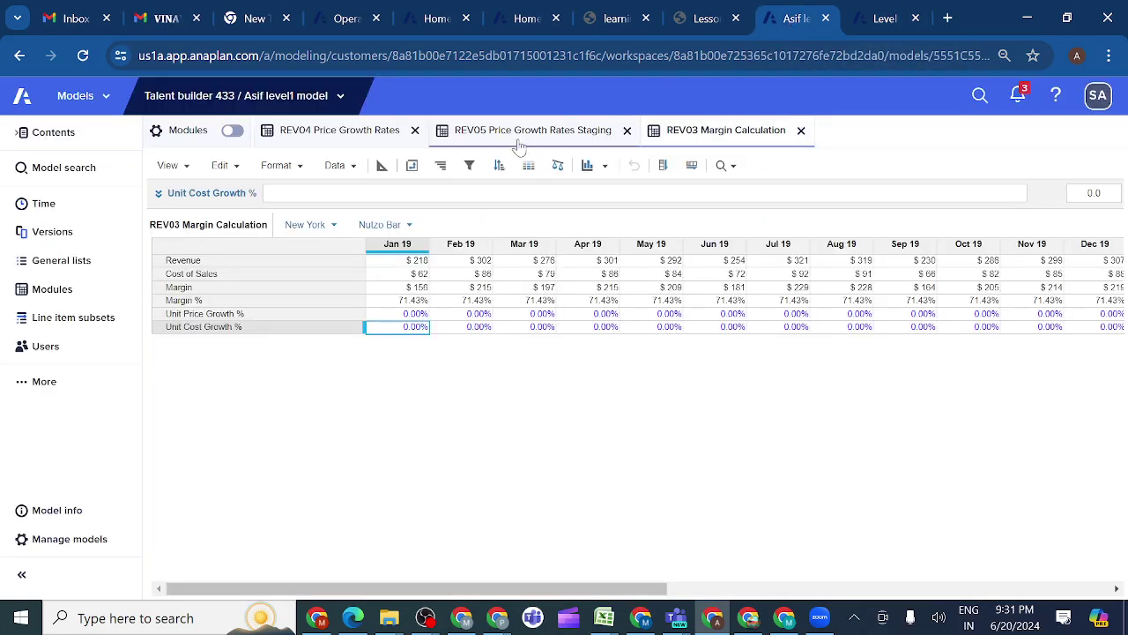
click(534, 132)
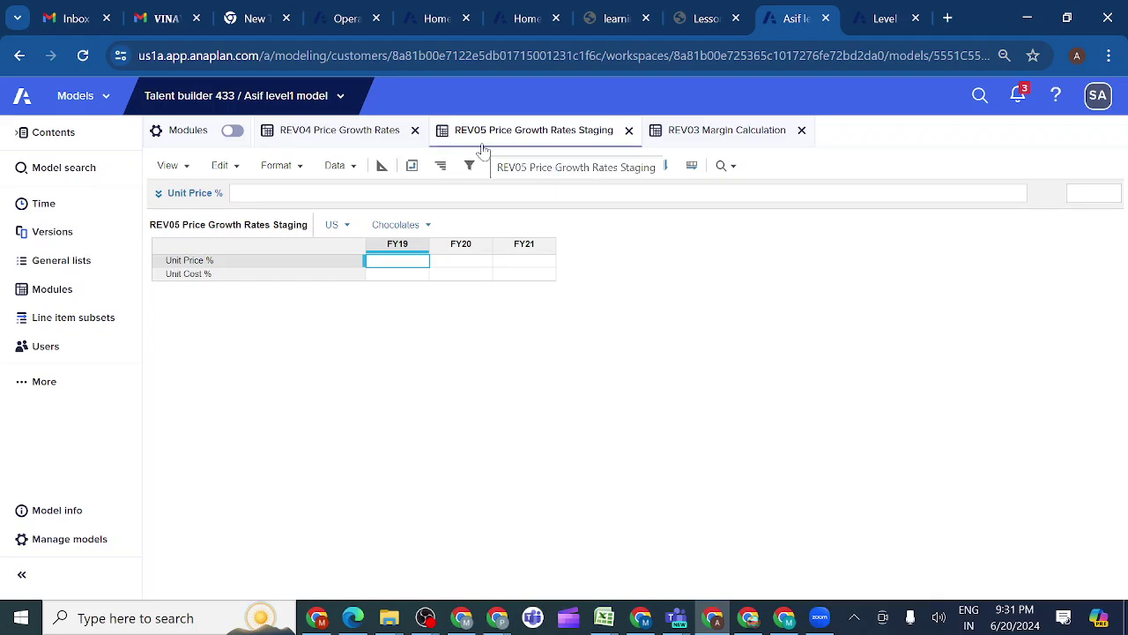
click(53, 290)
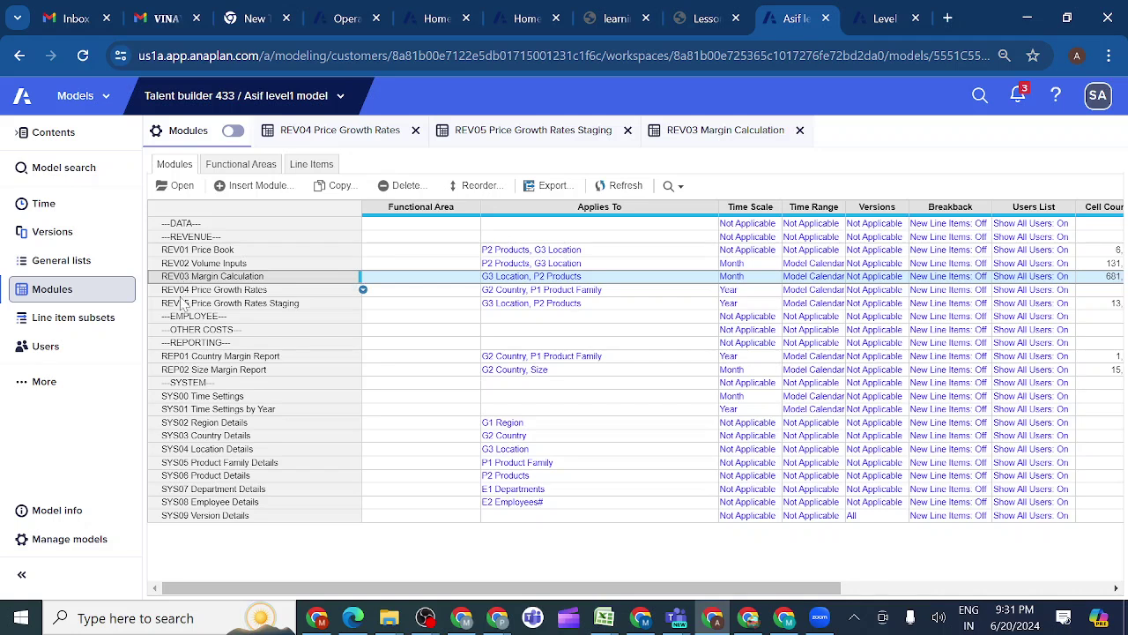
click(184, 293)
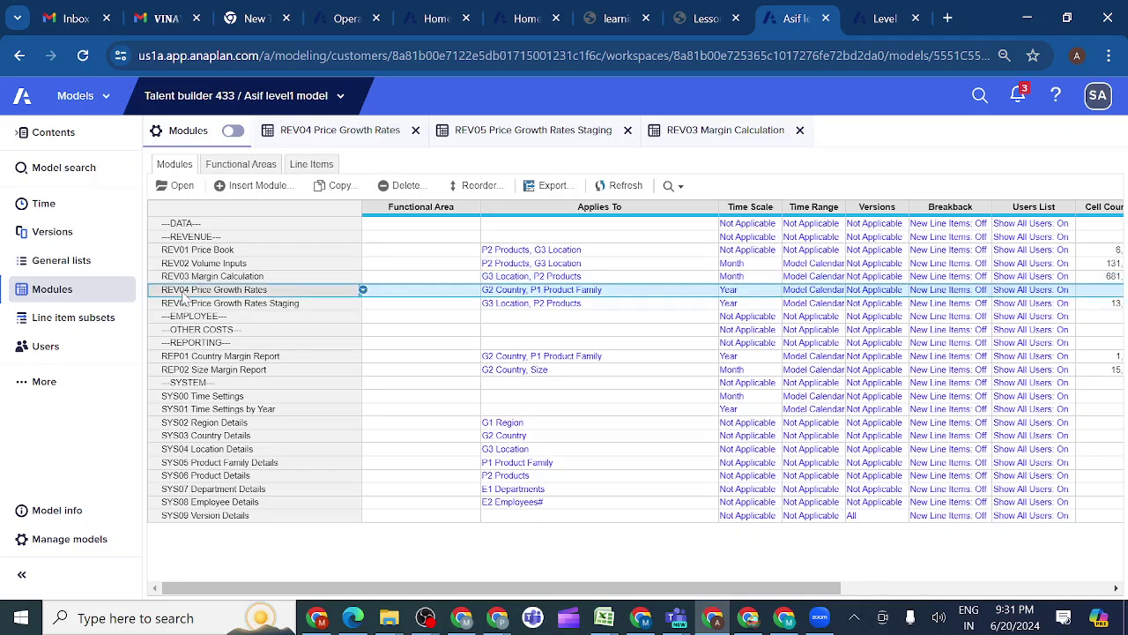
shift+click(170, 308)
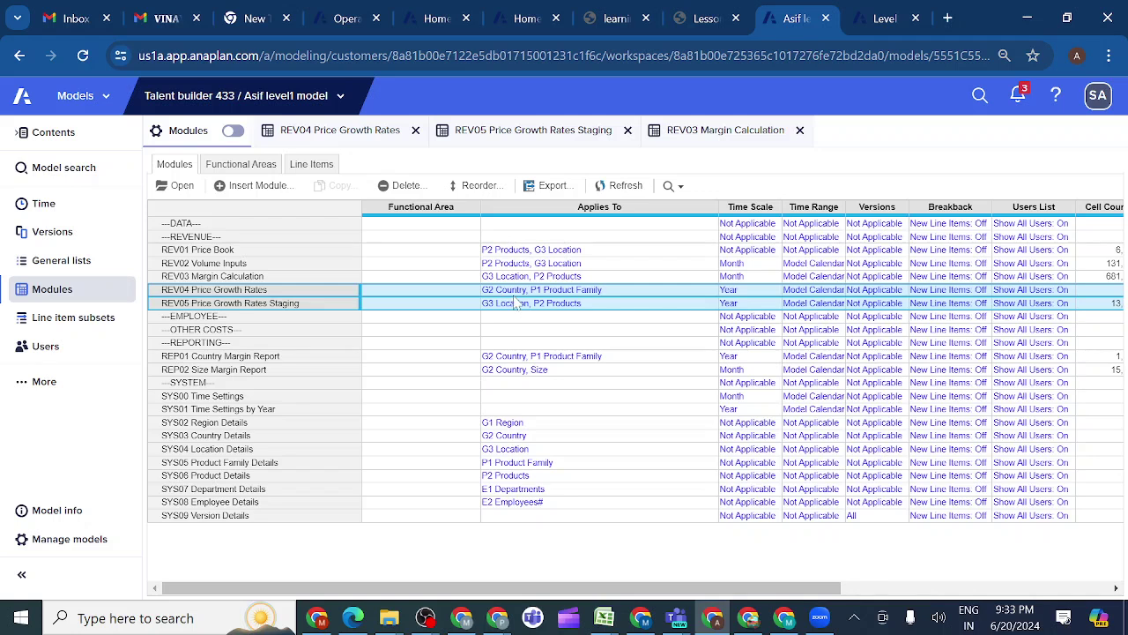
Step: Open SYS04 Location Details and examine the Country line item's formula and its value for New York
click(217, 453)
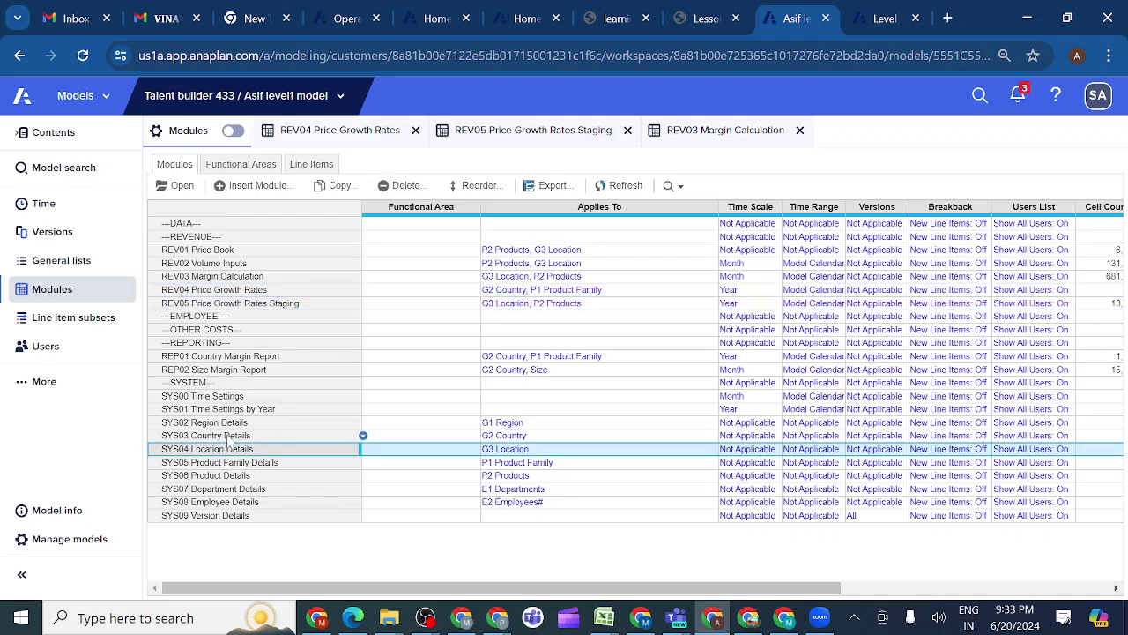
click(183, 186)
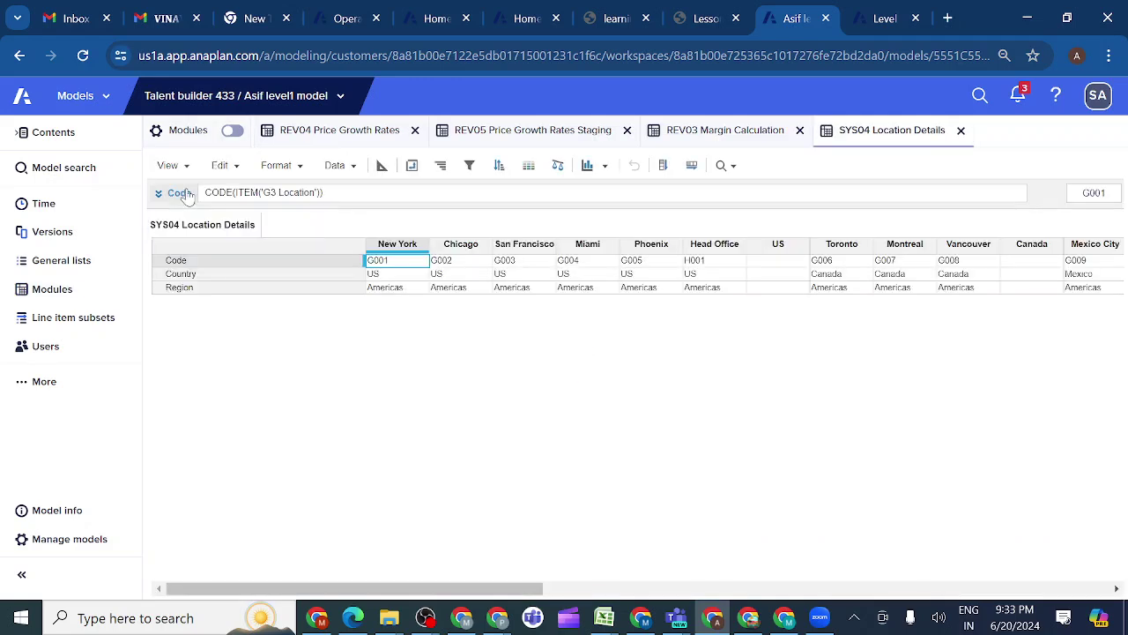
click(411, 168)
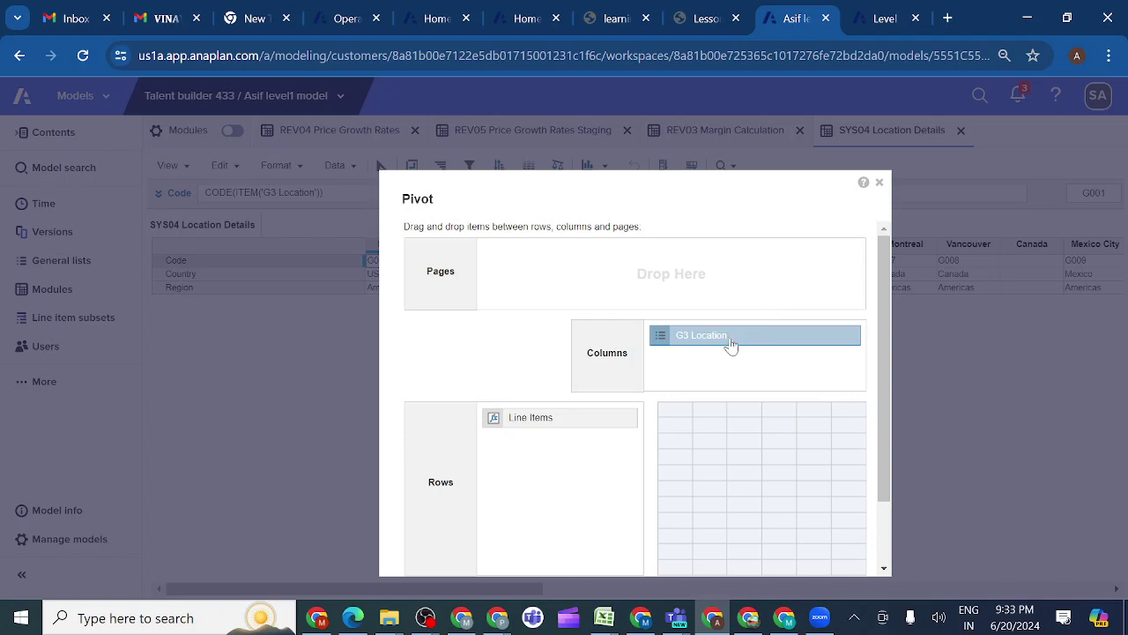
click(879, 182)
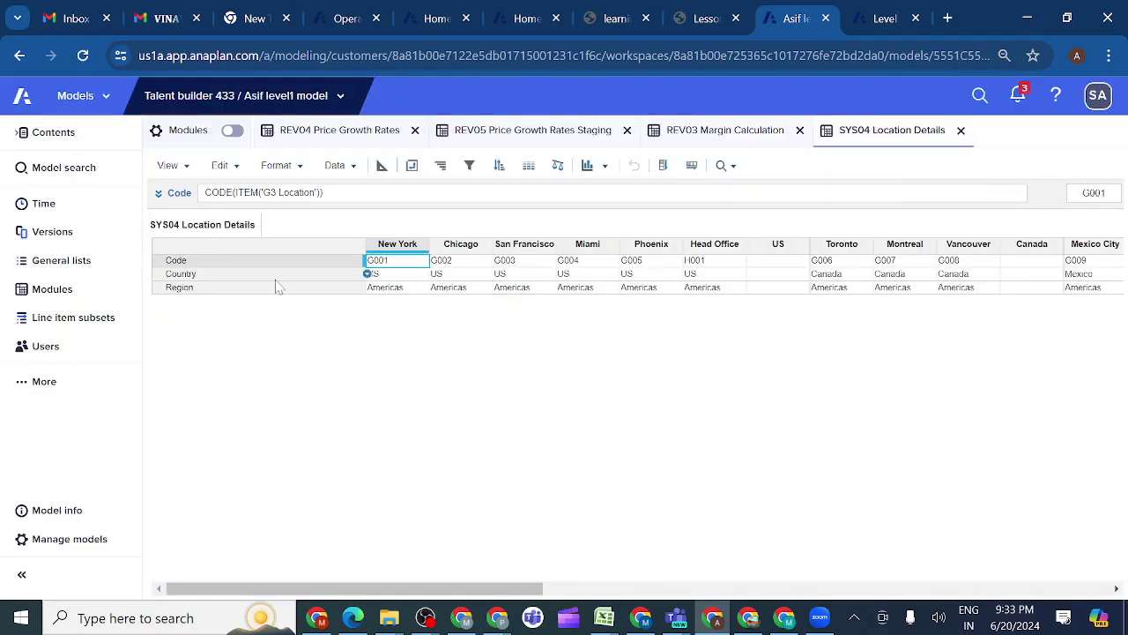
click(243, 275)
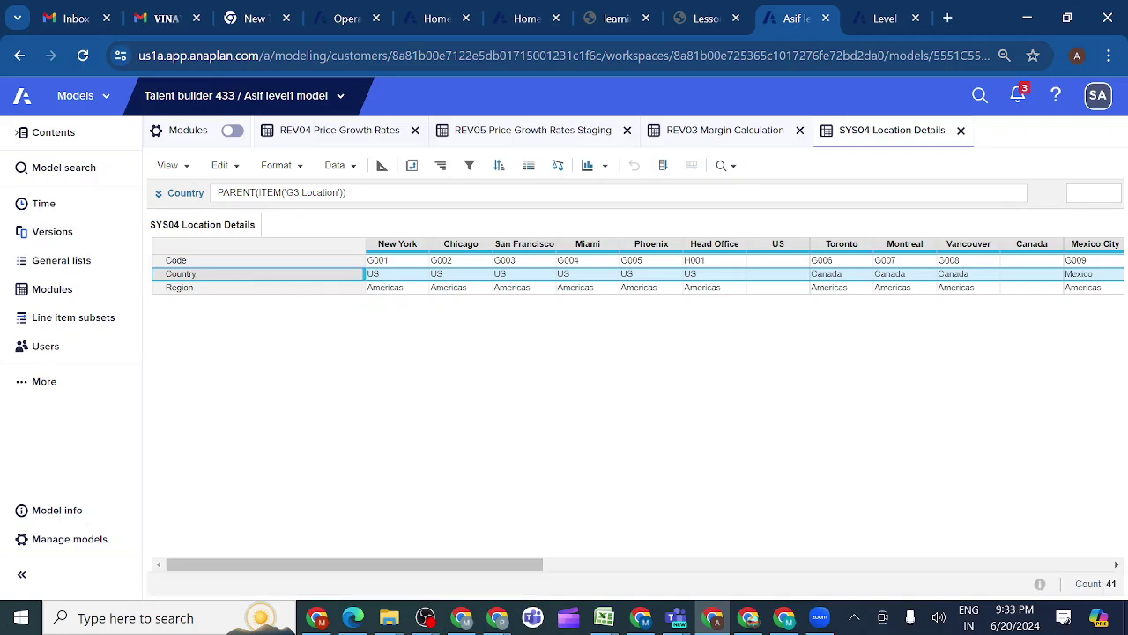
click(384, 279)
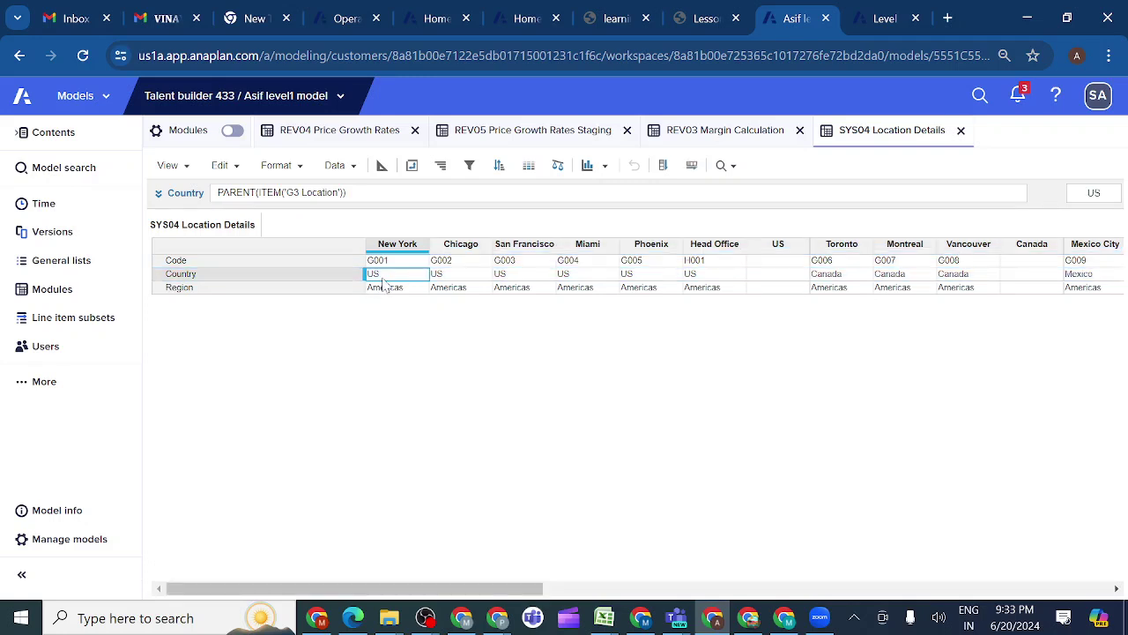
Step: Review the REV05 Unit Price % LOOKUP formula in the completed model, and check SYS04 Location Details' Country line item in the practice model's blueprint
click(884, 18)
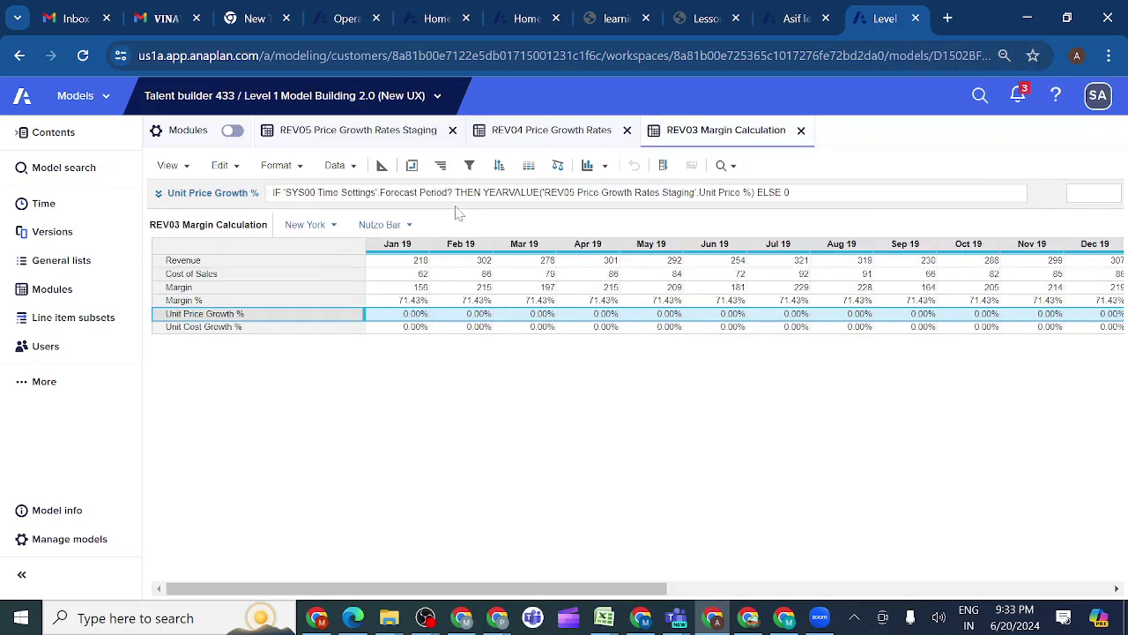
click(374, 134)
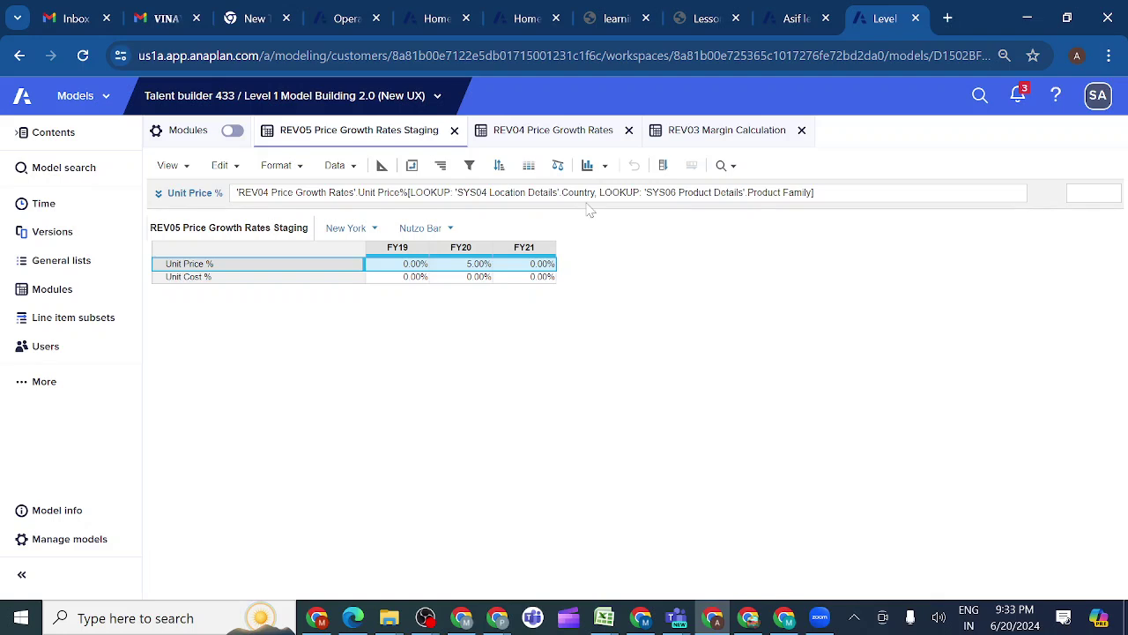
click(714, 132)
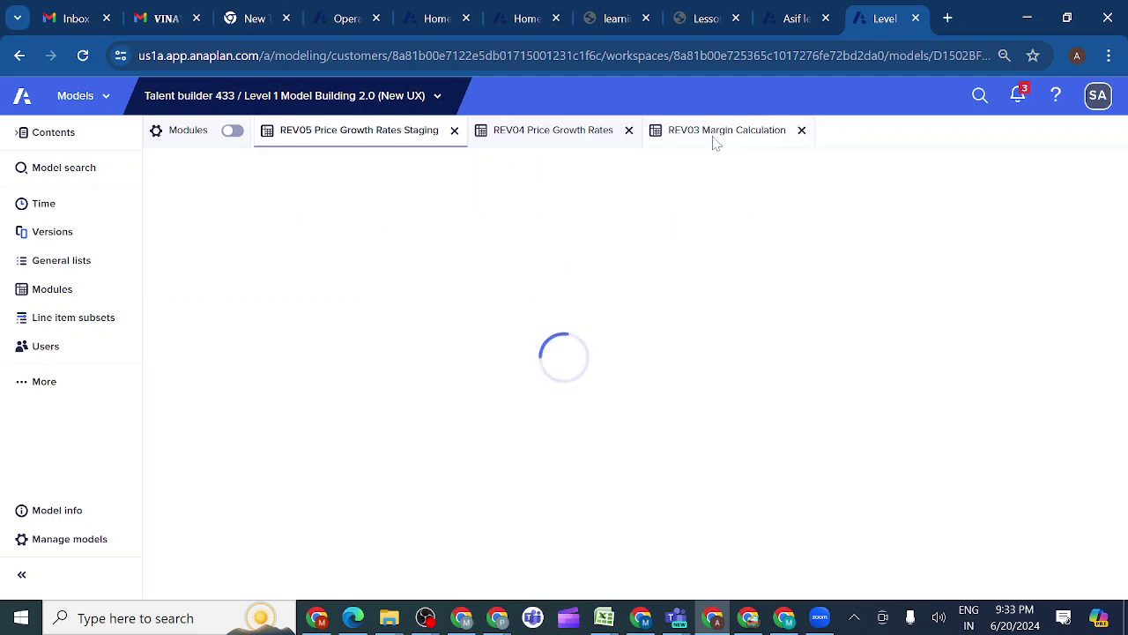
click(791, 19)
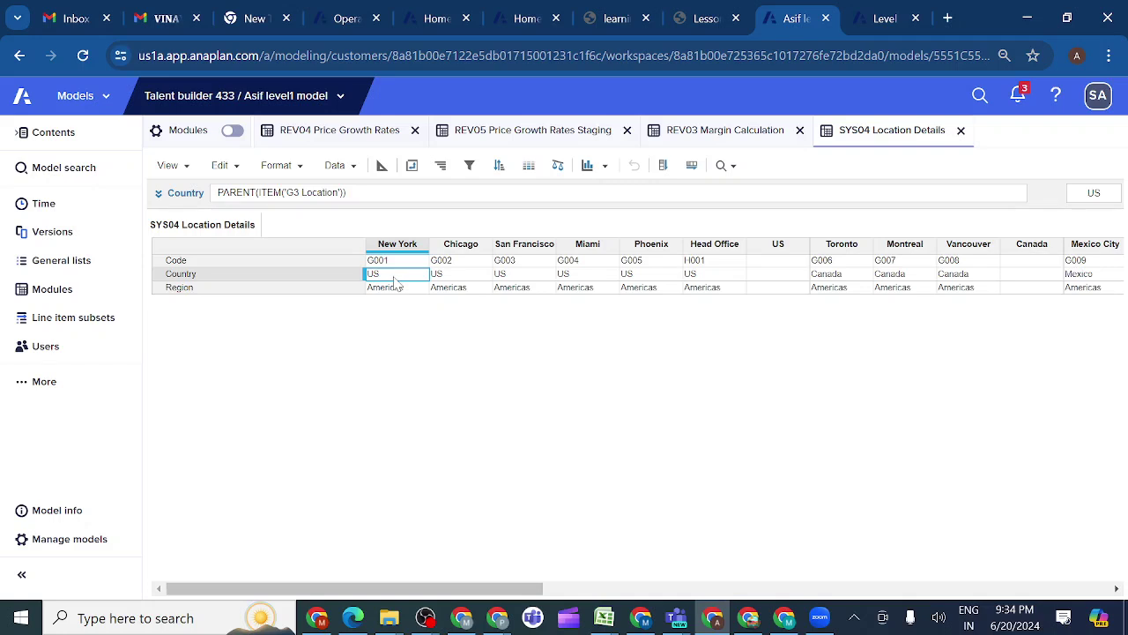
click(381, 167)
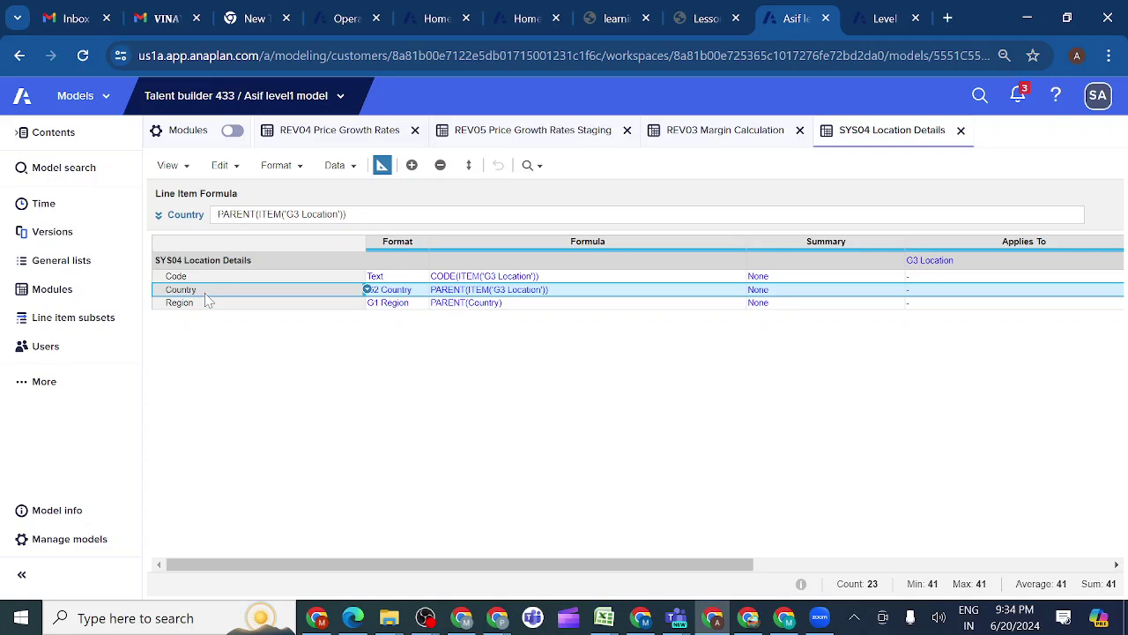
Step: Start the Unit Price % formula in the practice model's REV05 Price Growth Rates Staging with a reference to 'REV04 Price Growth Rates'.Unit Price %
click(503, 132)
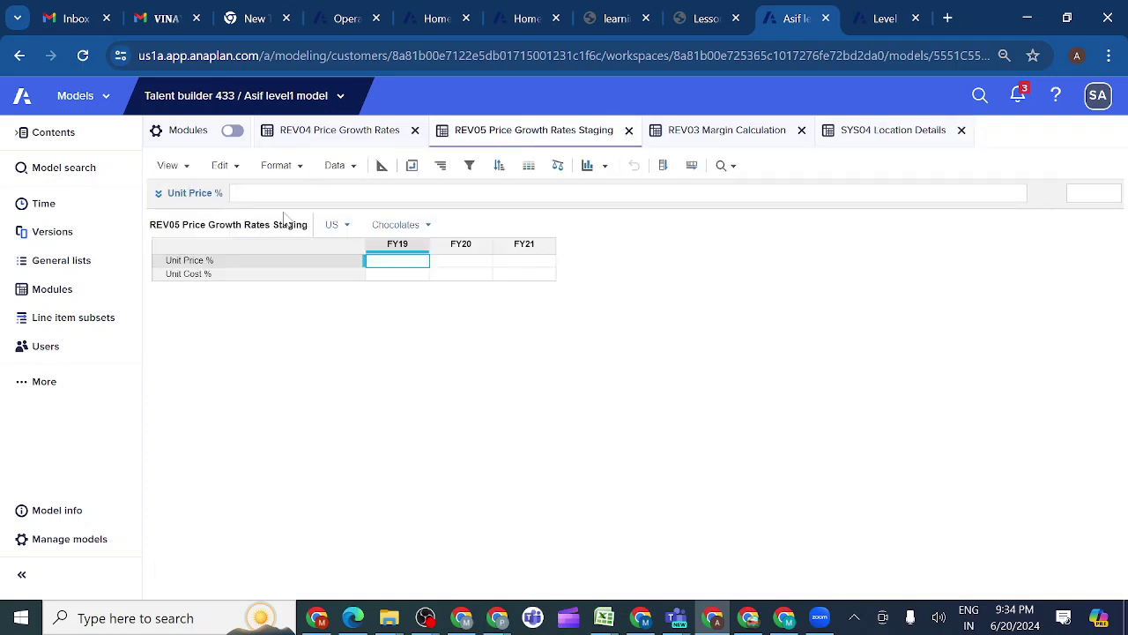
click(209, 261)
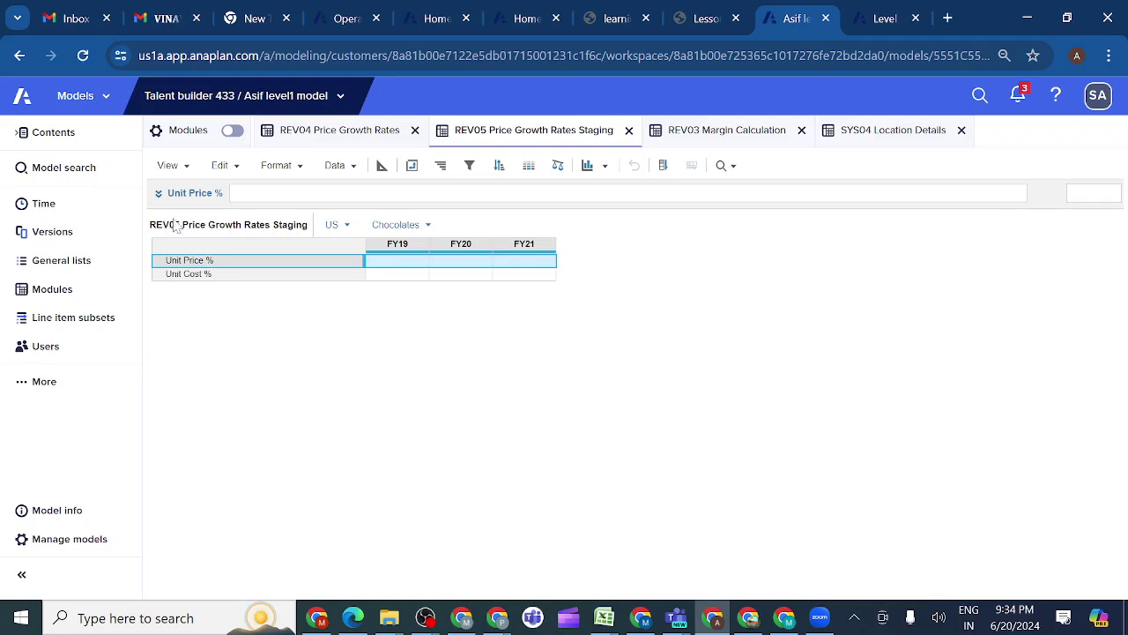
click(160, 198)
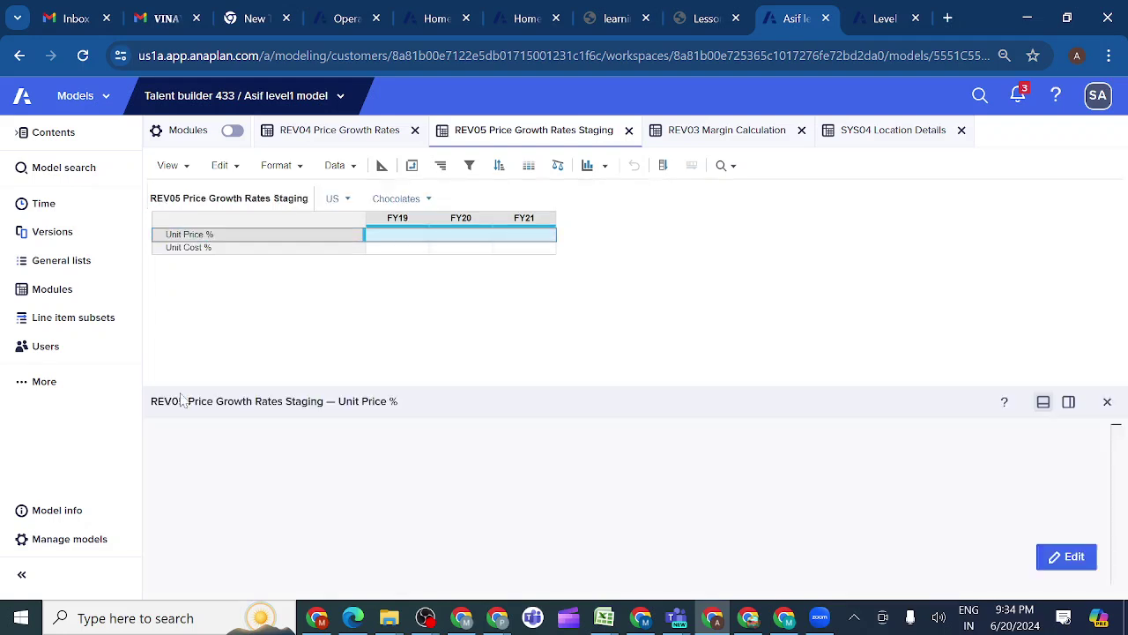
click(1067, 556)
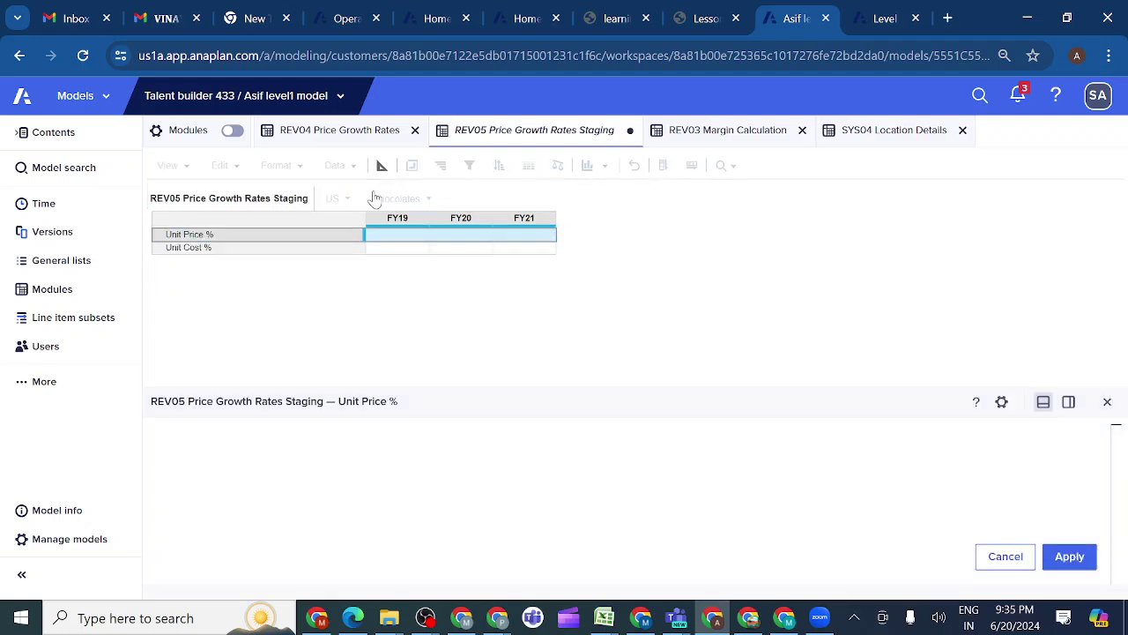
click(343, 134)
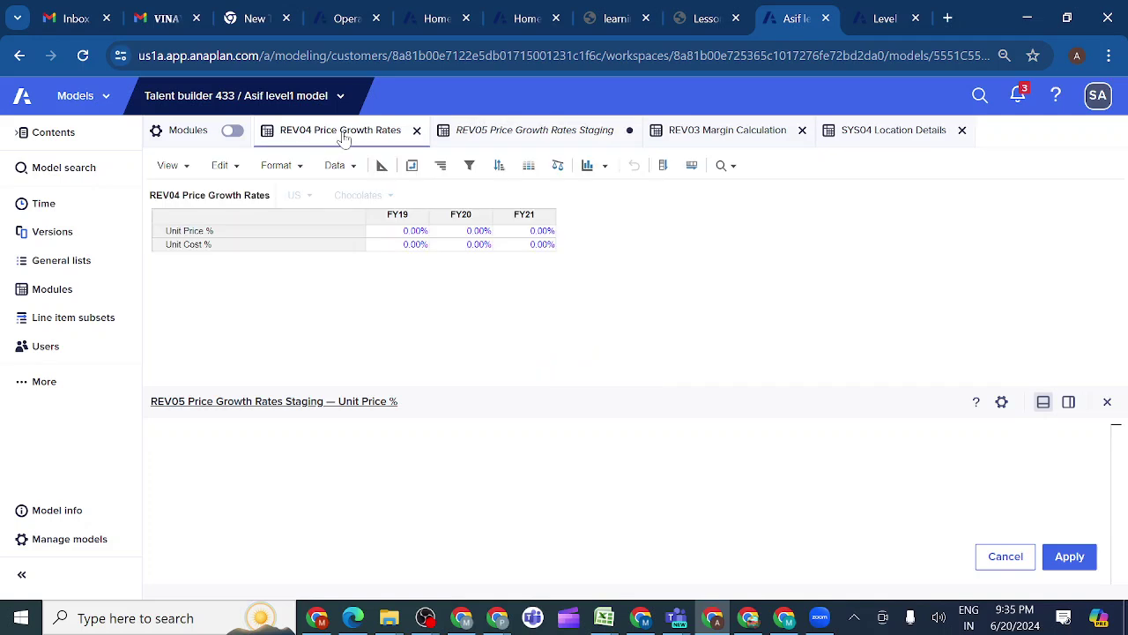
click(203, 233)
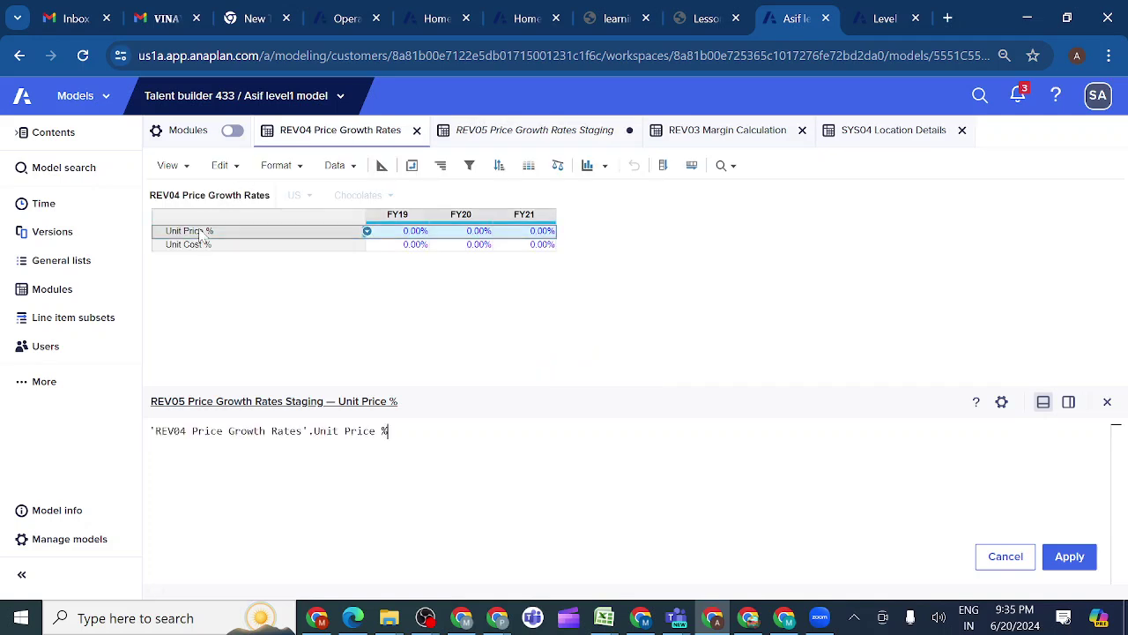
Step: Add a LOOKUP on 'SYS04 Location Details'.Country to the Unit Price % formula
text([)
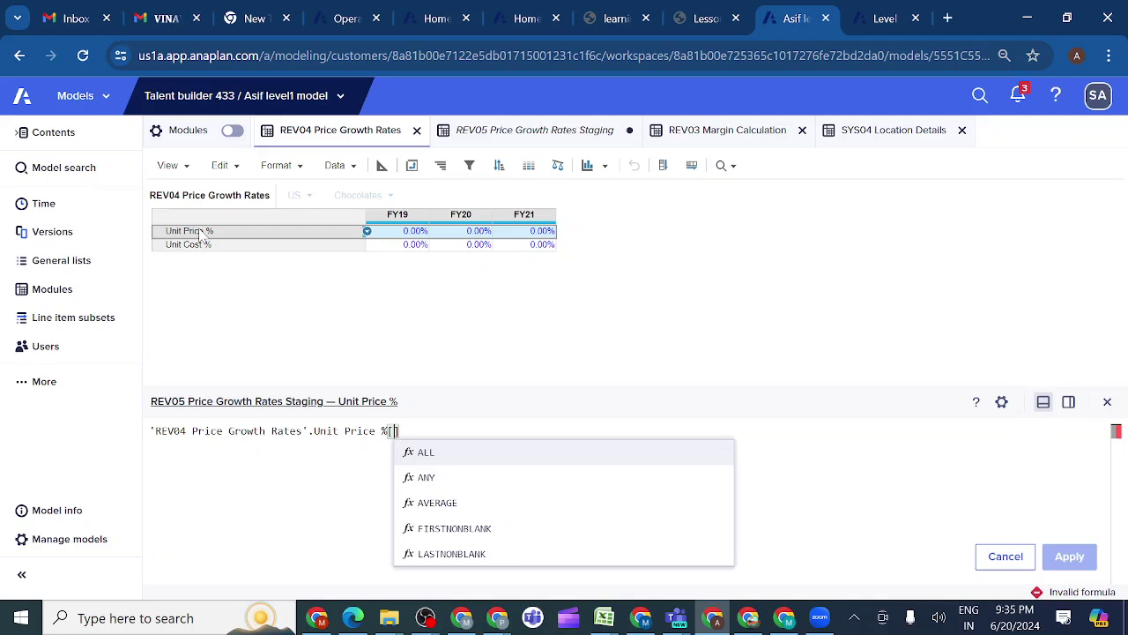
text(L)
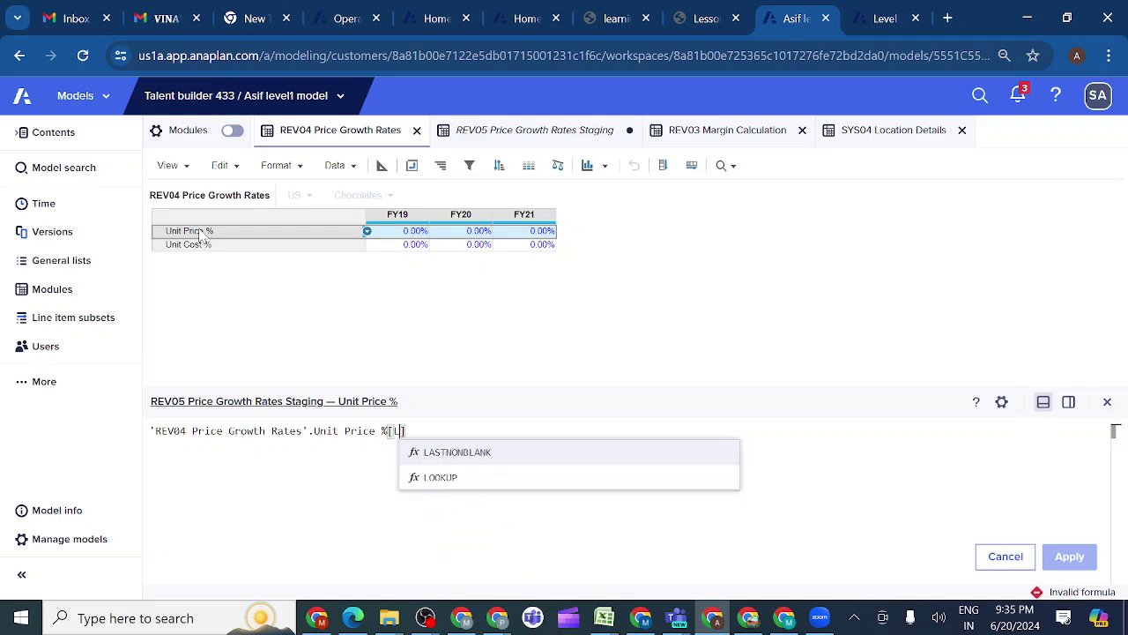
click(440, 478)
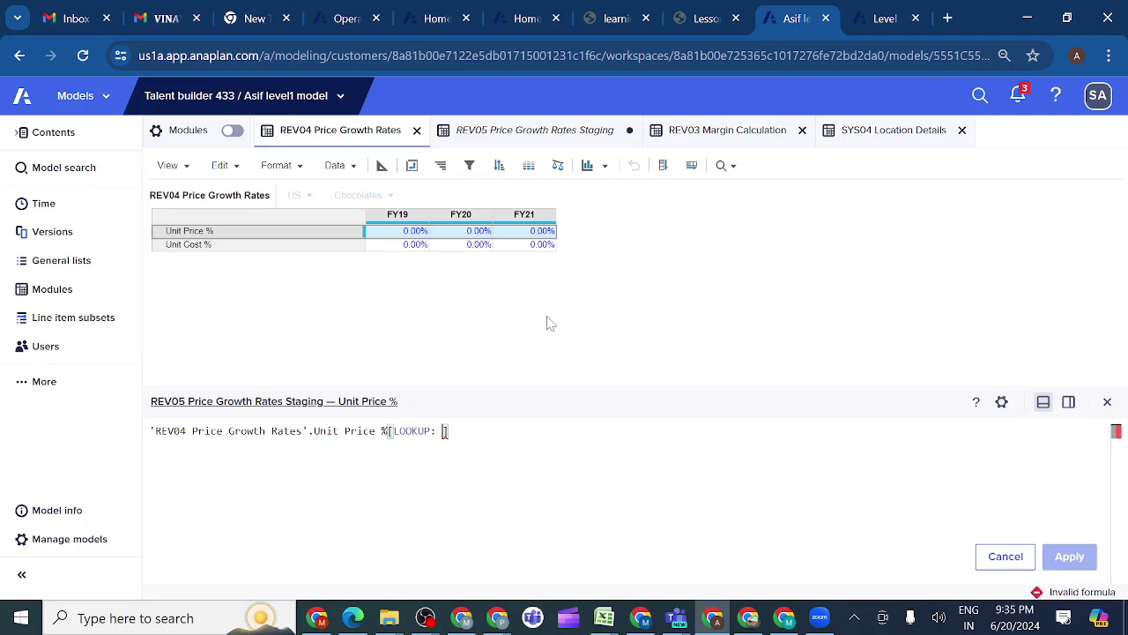
click(892, 139)
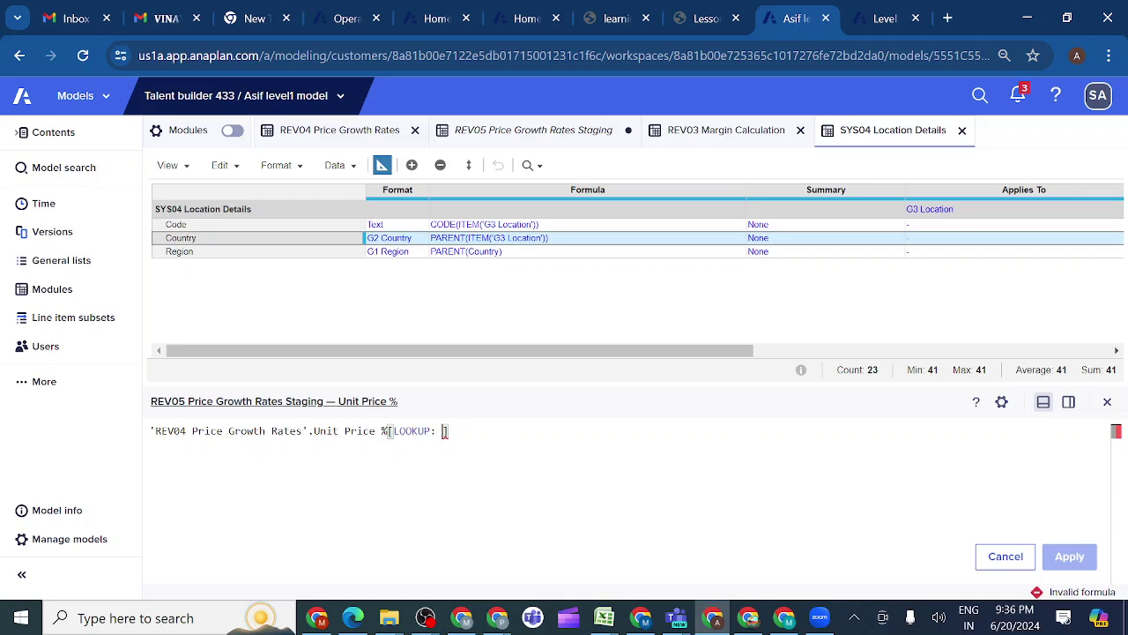
click(240, 245)
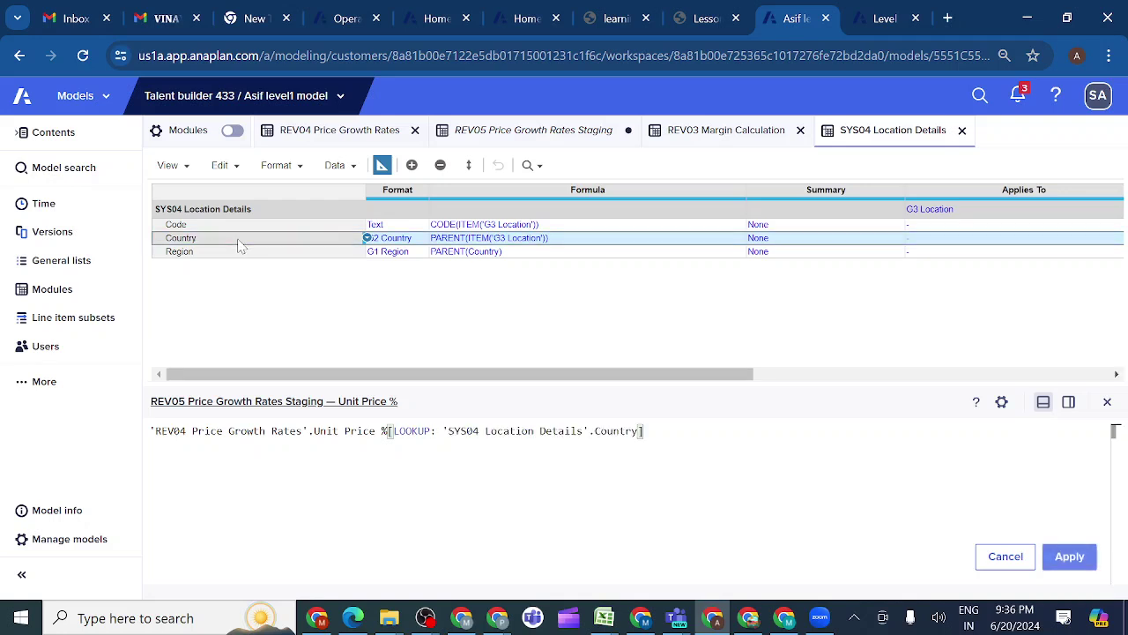
Step: Open SYS06 Product Details, add a second LOOKUP on its Product Family line item to the Unit Price % formula, and apply the formula
text(,)
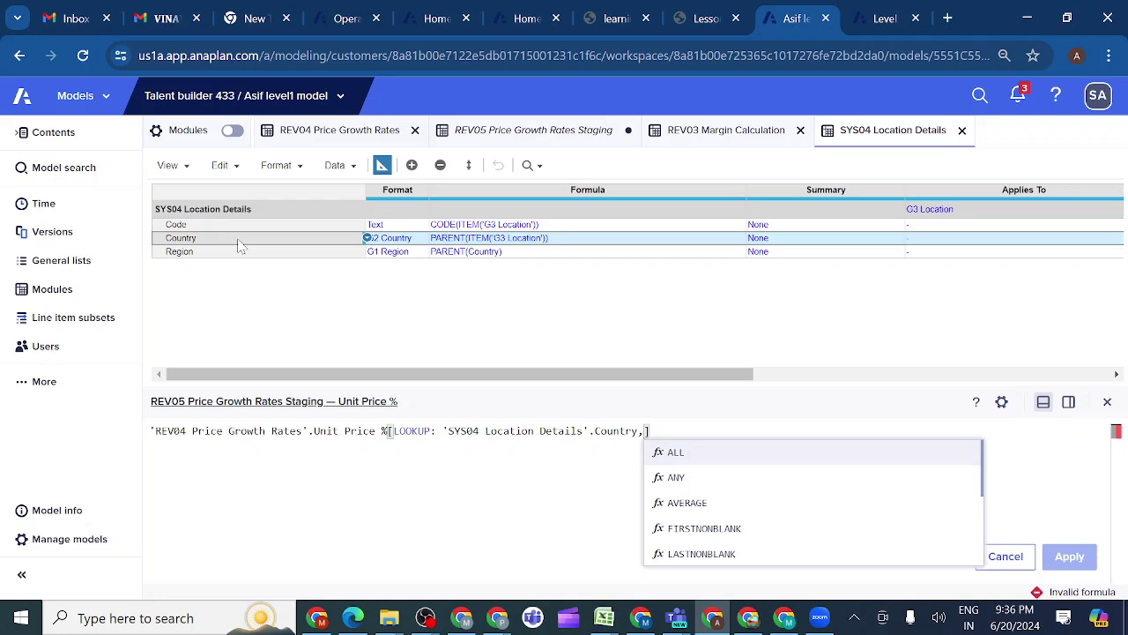
click(73, 298)
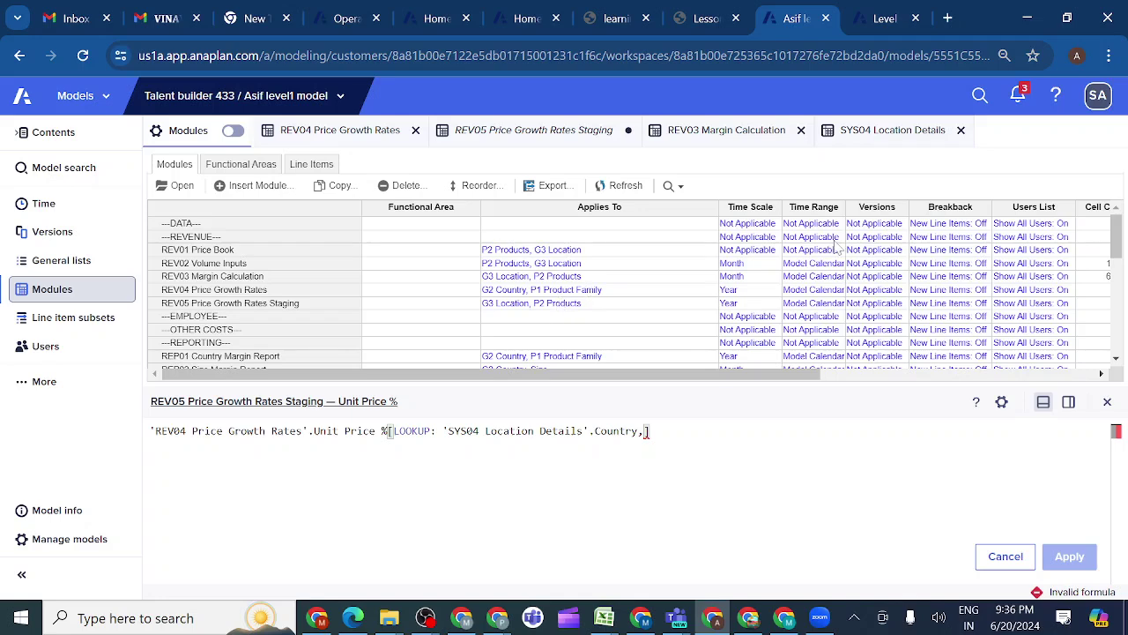
drag(1117, 236, 1121, 326)
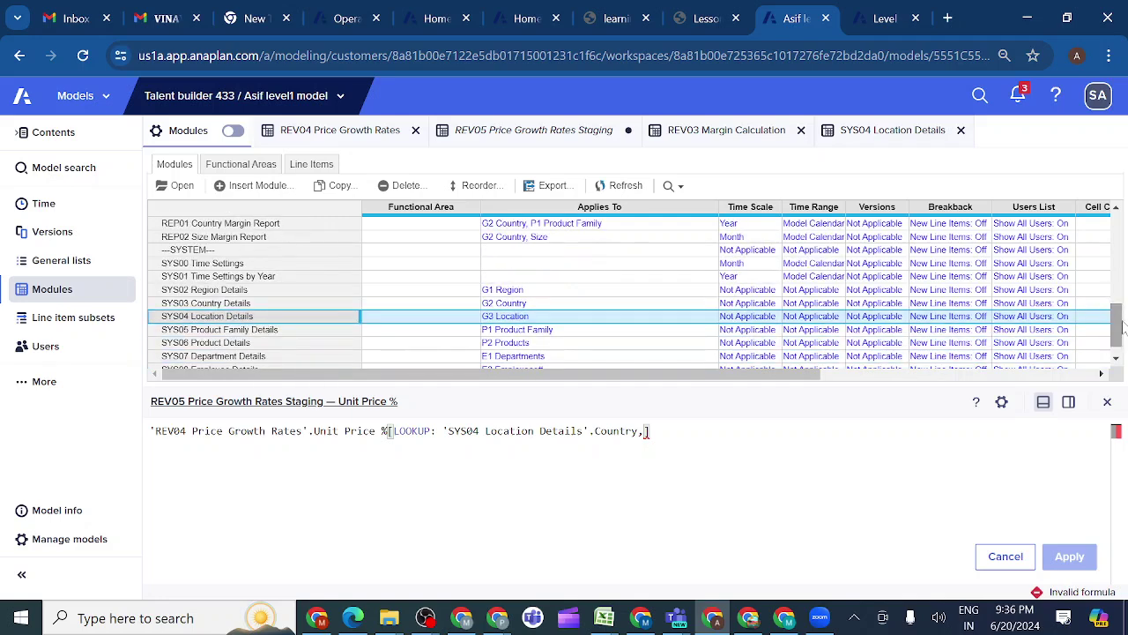
click(263, 343)
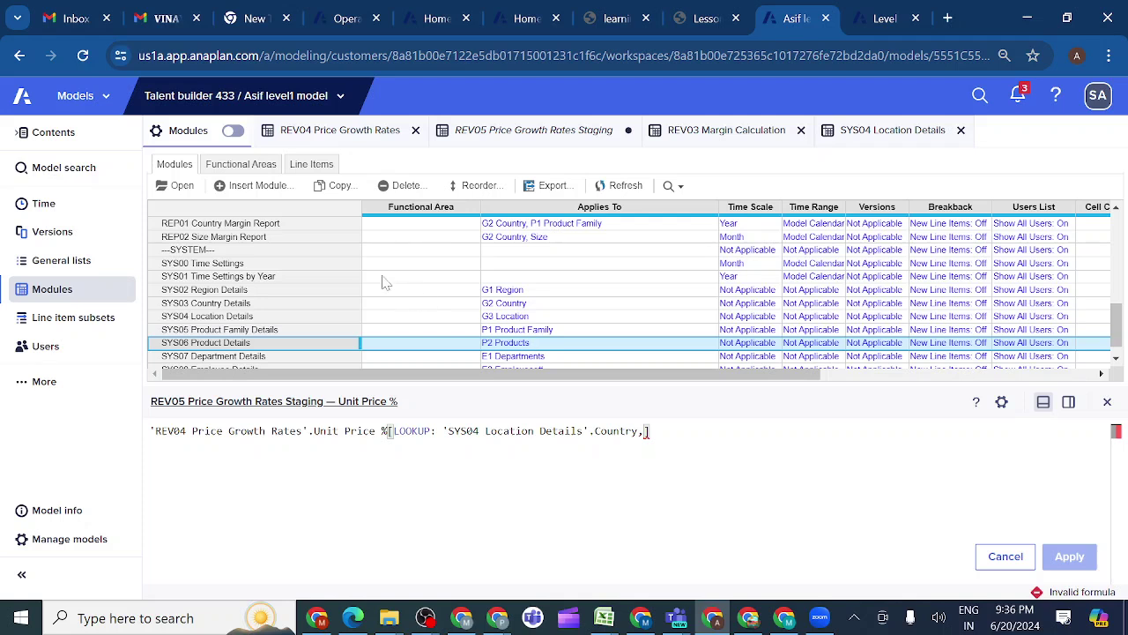
click(181, 187)
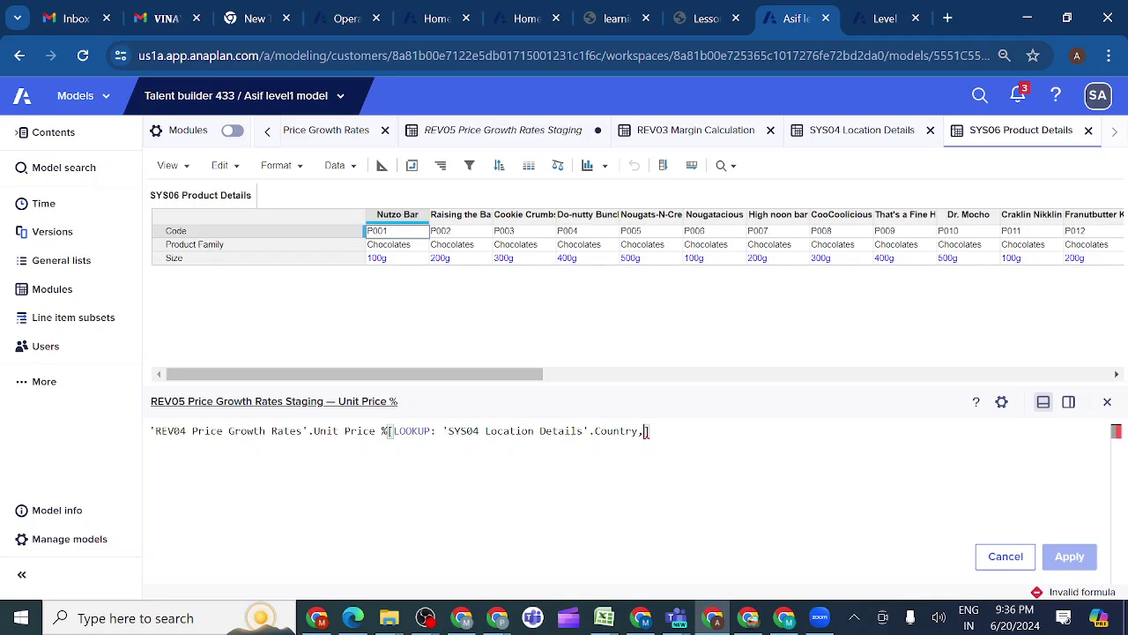
text(L)
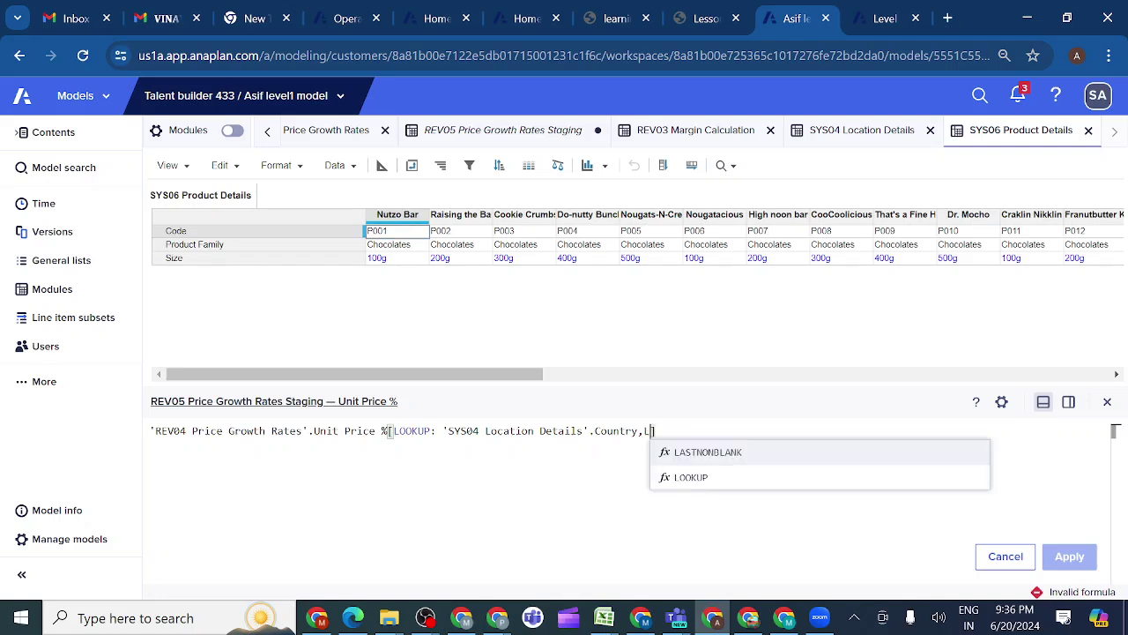
click(694, 481)
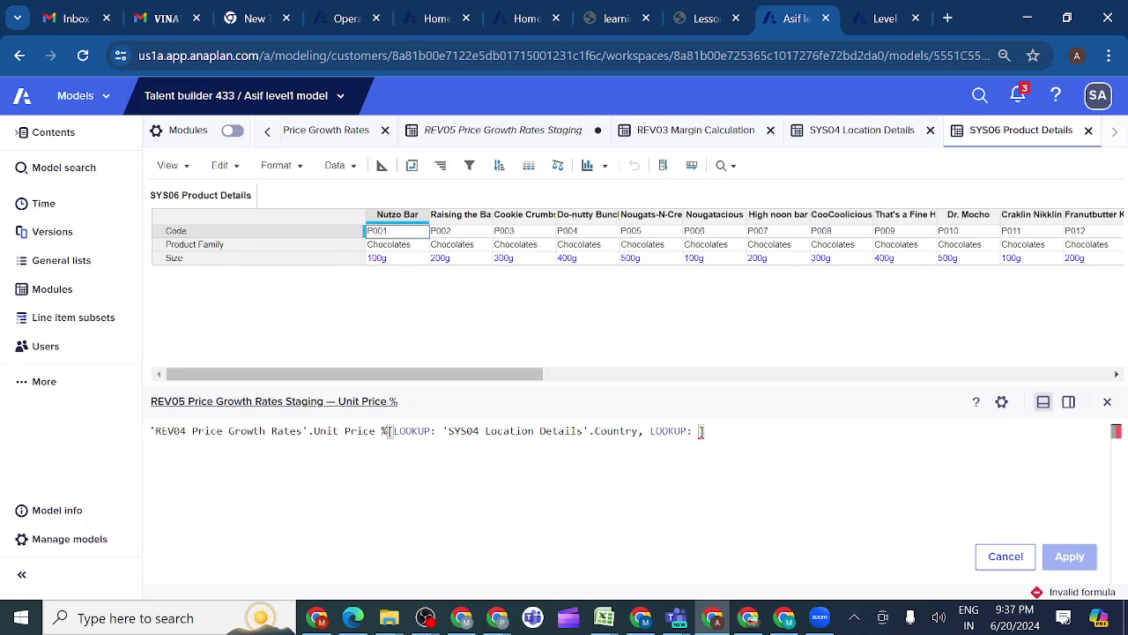
click(203, 244)
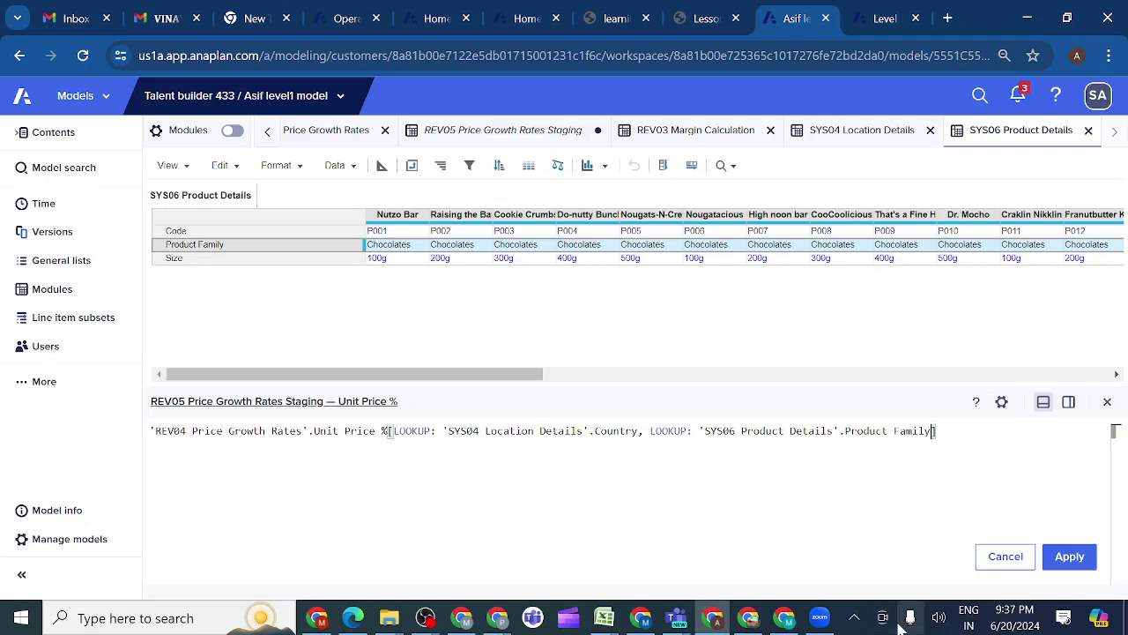
click(1057, 569)
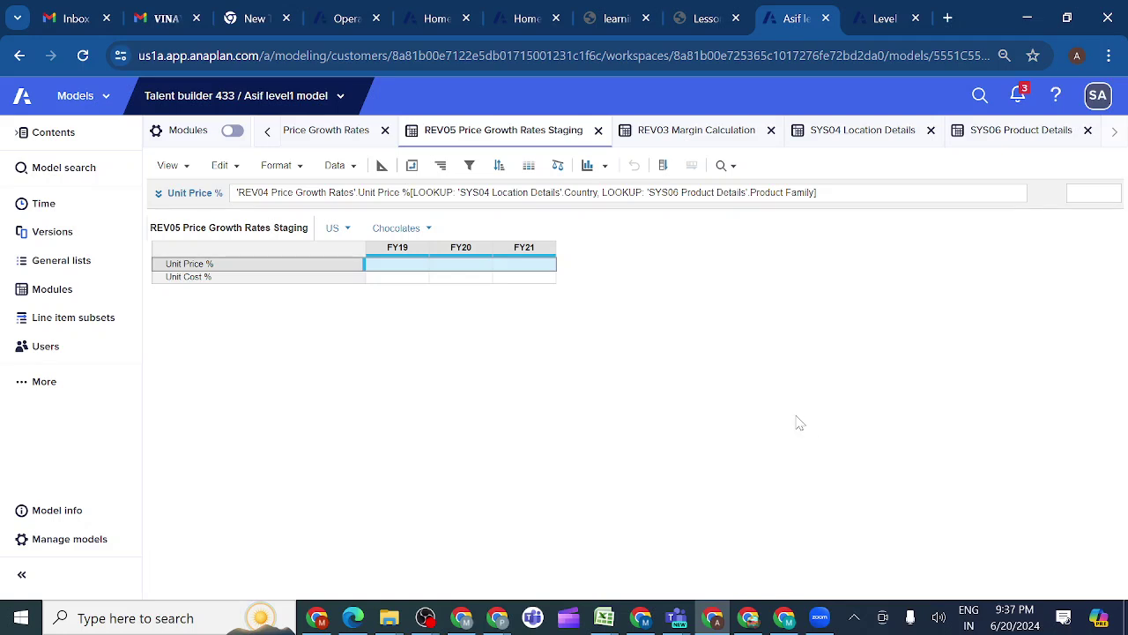
click(408, 271)
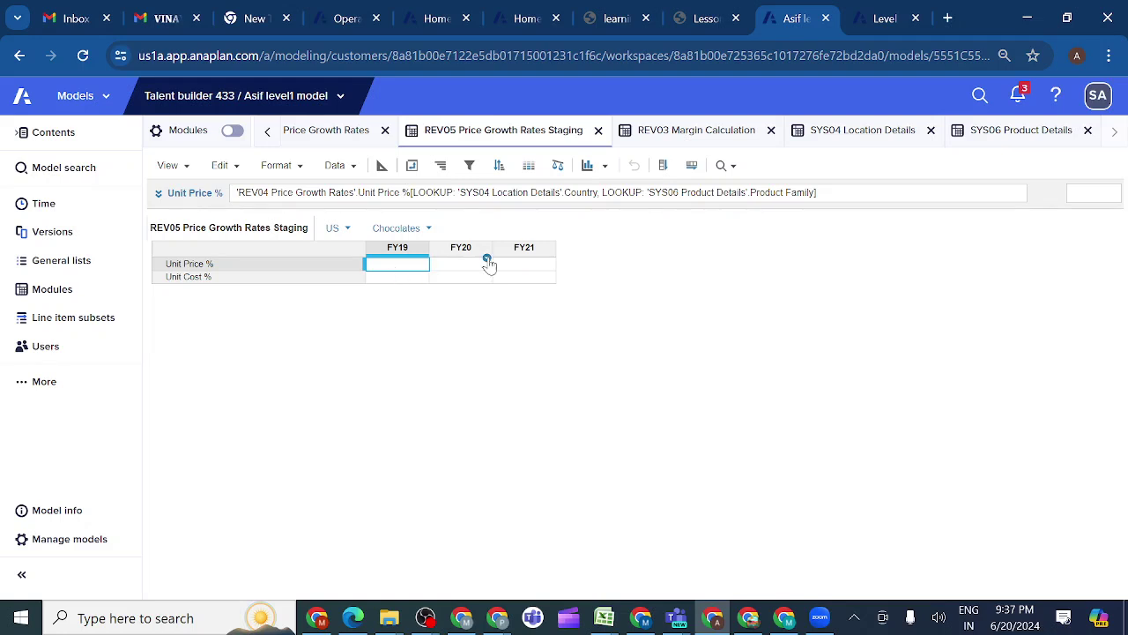
Step: Start the REV05 Unit Cost % formula with a reference to 'REV04 Price Growth Rates'.Unit Cost %
click(302, 280)
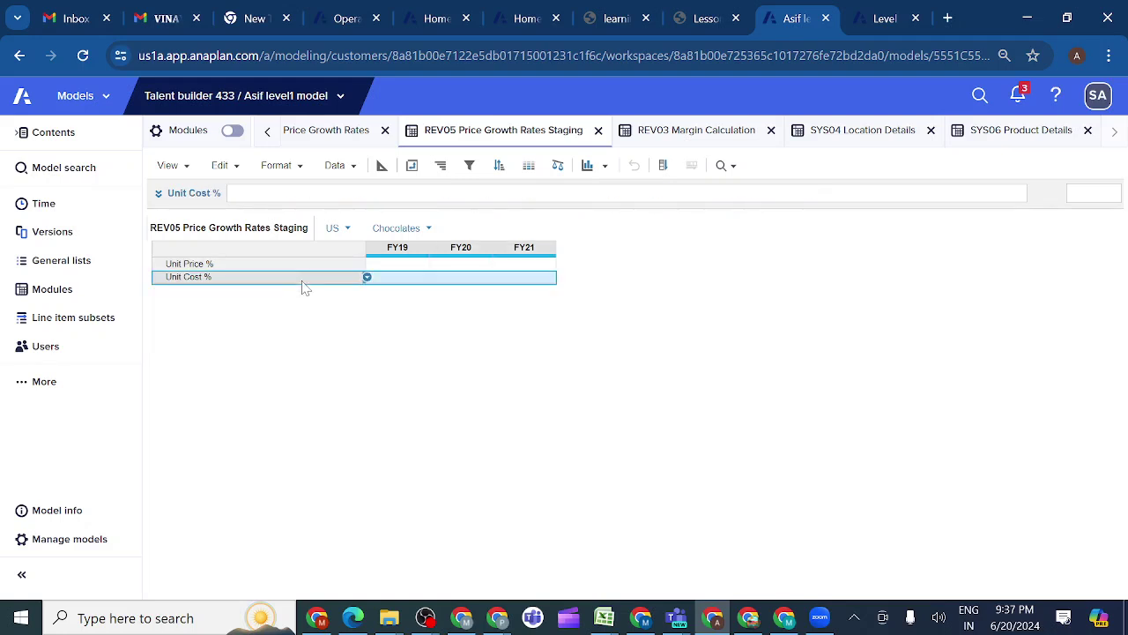
click(160, 194)
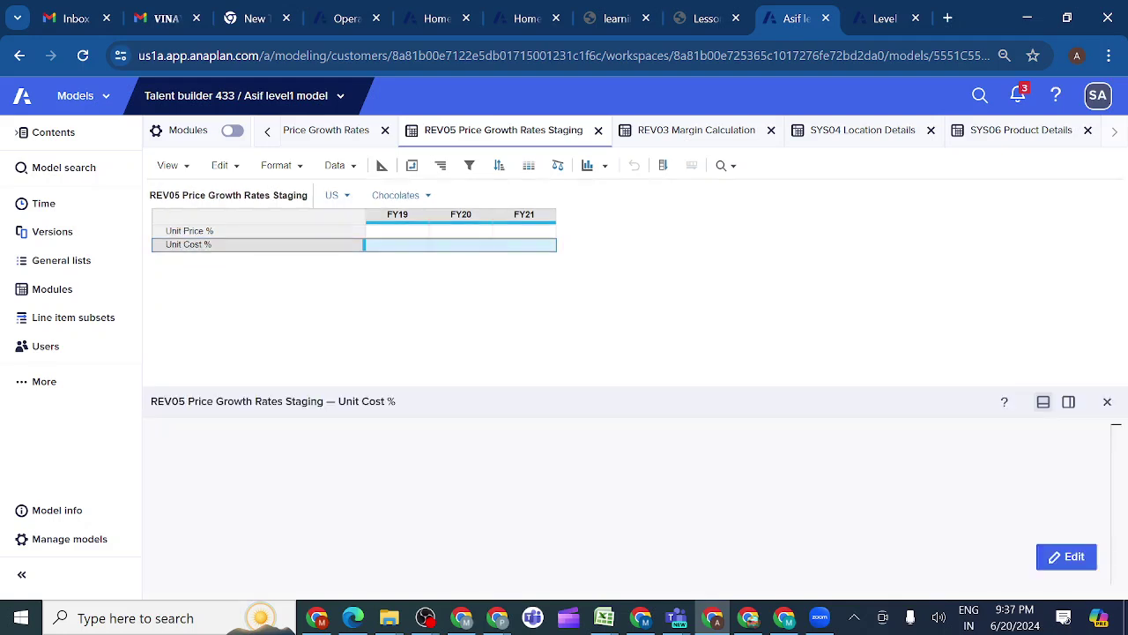
click(1066, 556)
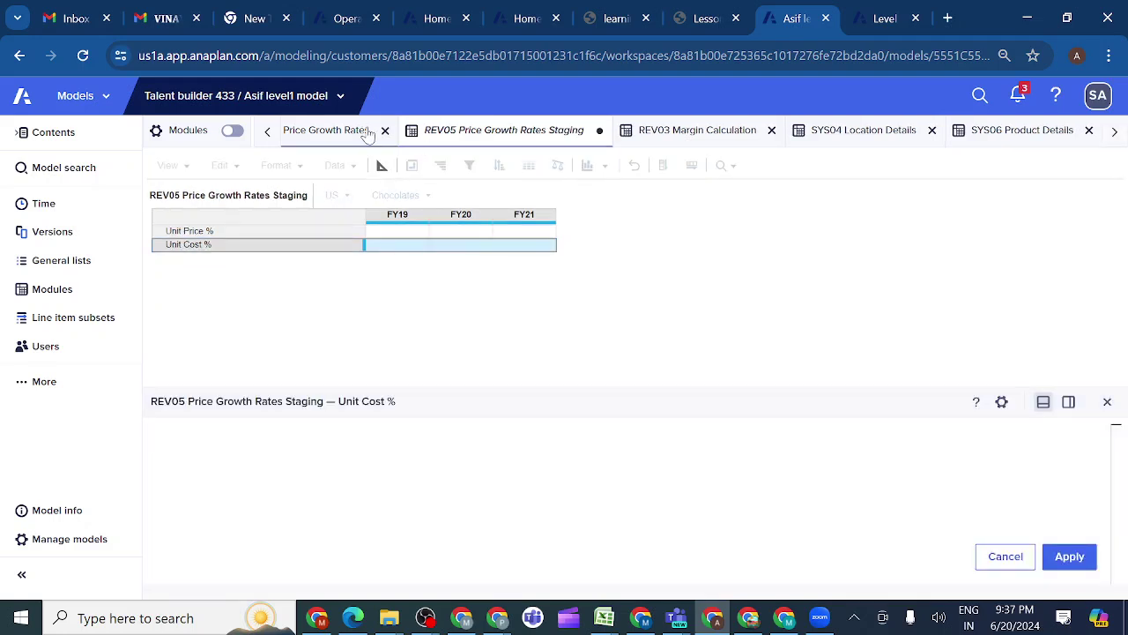
click(332, 132)
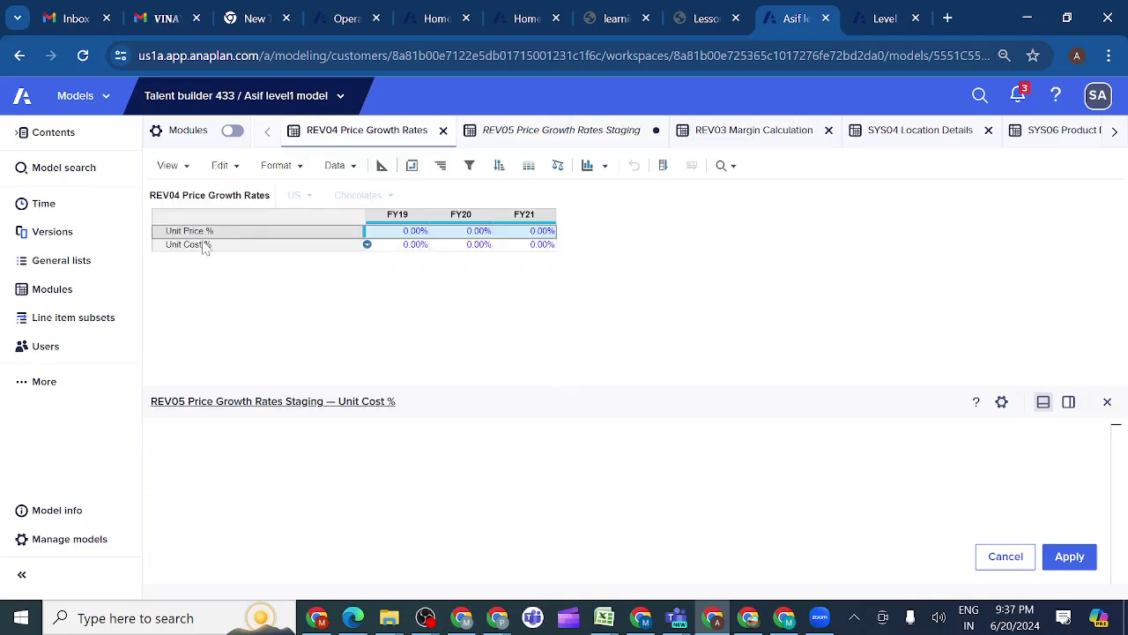
click(202, 247)
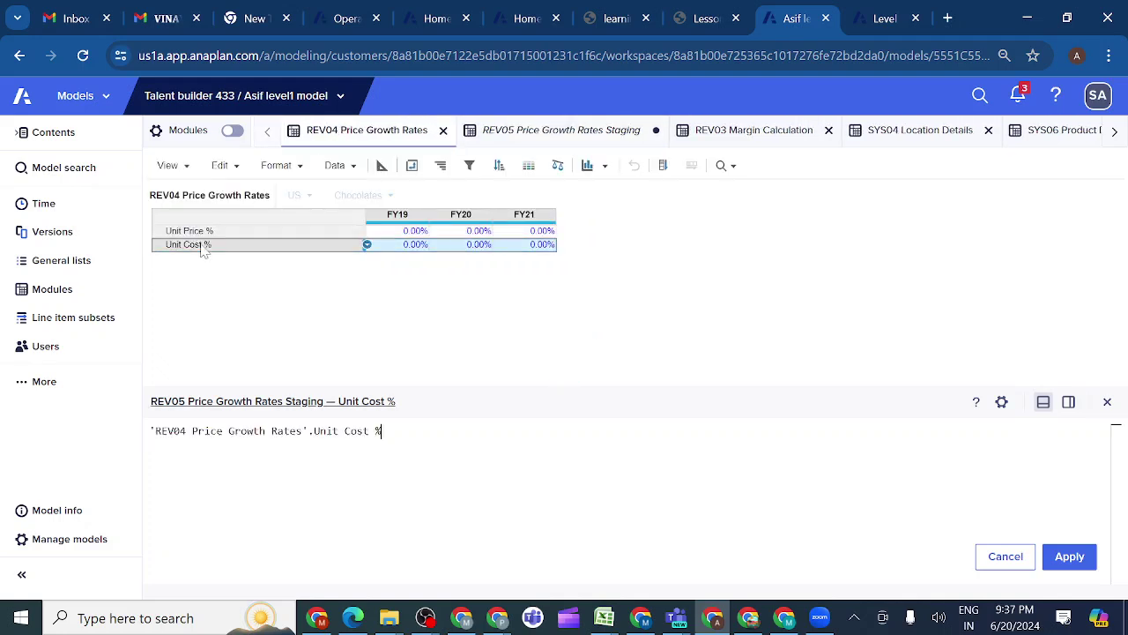
Step: Add a LOOKUP on 'SYS04 Location Details'.Country to the Unit Cost % formula
text([LO)
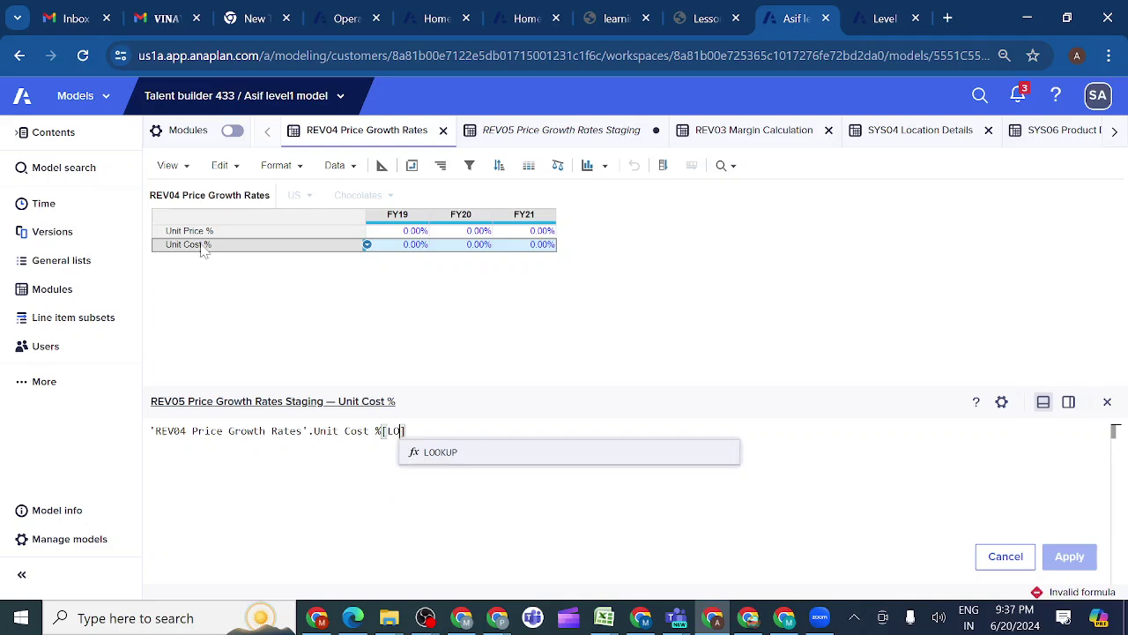
click(442, 460)
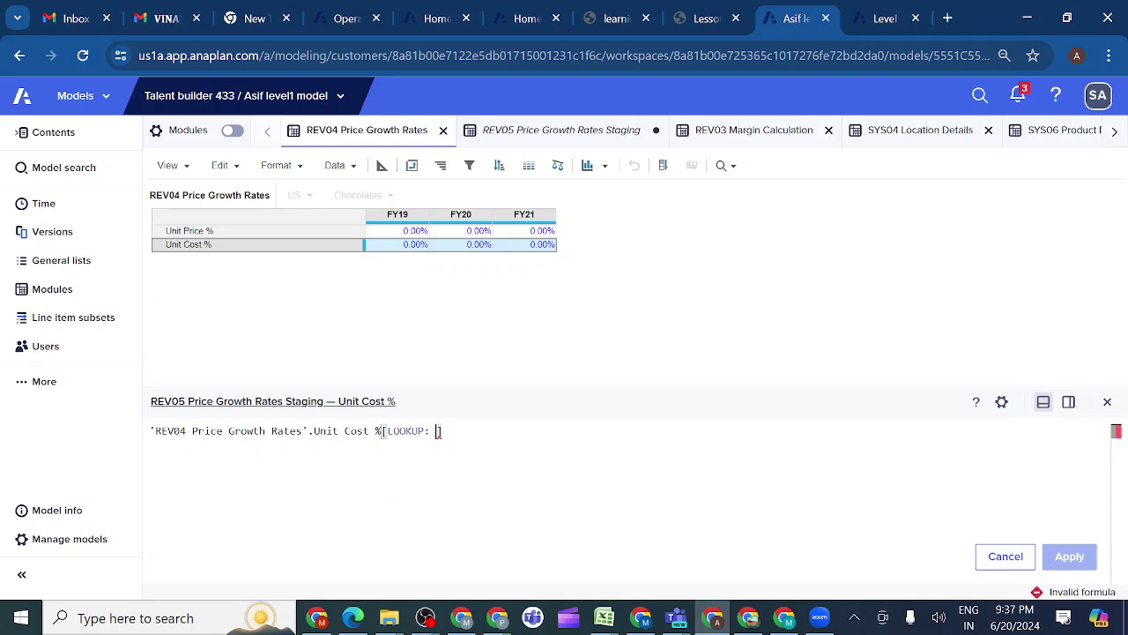
click(905, 132)
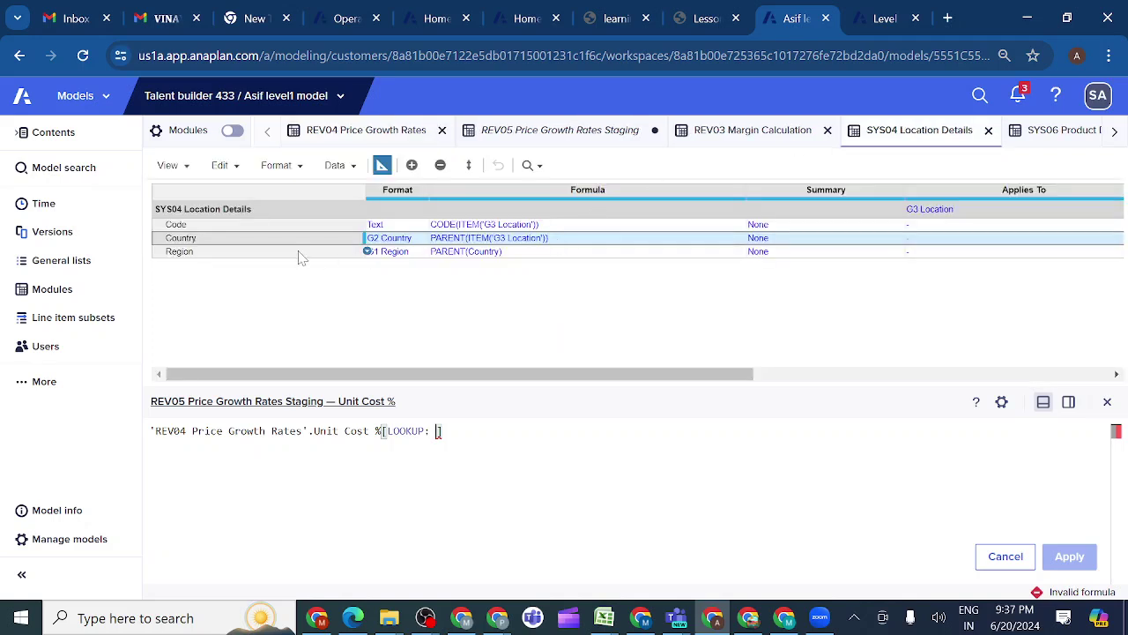
click(261, 247)
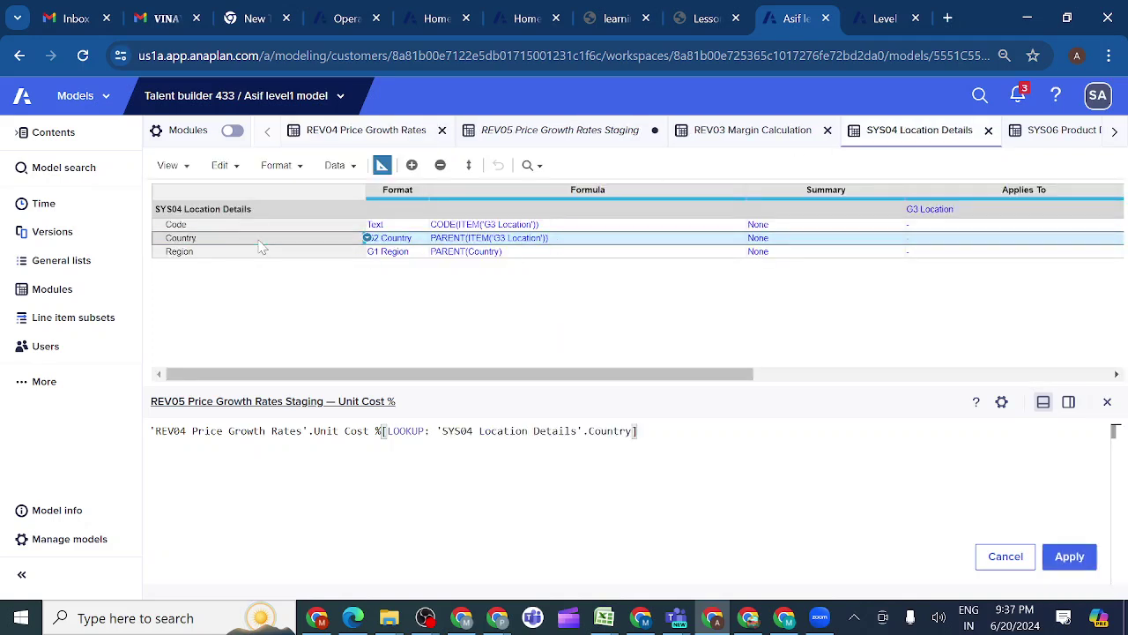
Step: Add a second LOOKUP on 'SYS06 Product Details'.Product Family to the Unit Cost % formula and apply it
text(,L)
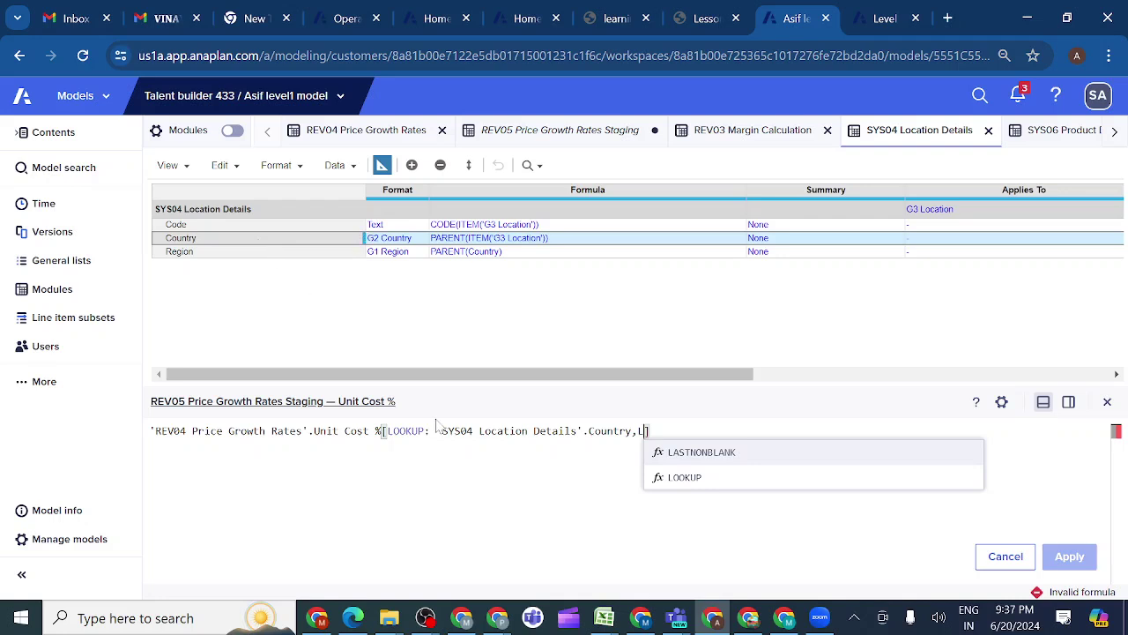
click(684, 481)
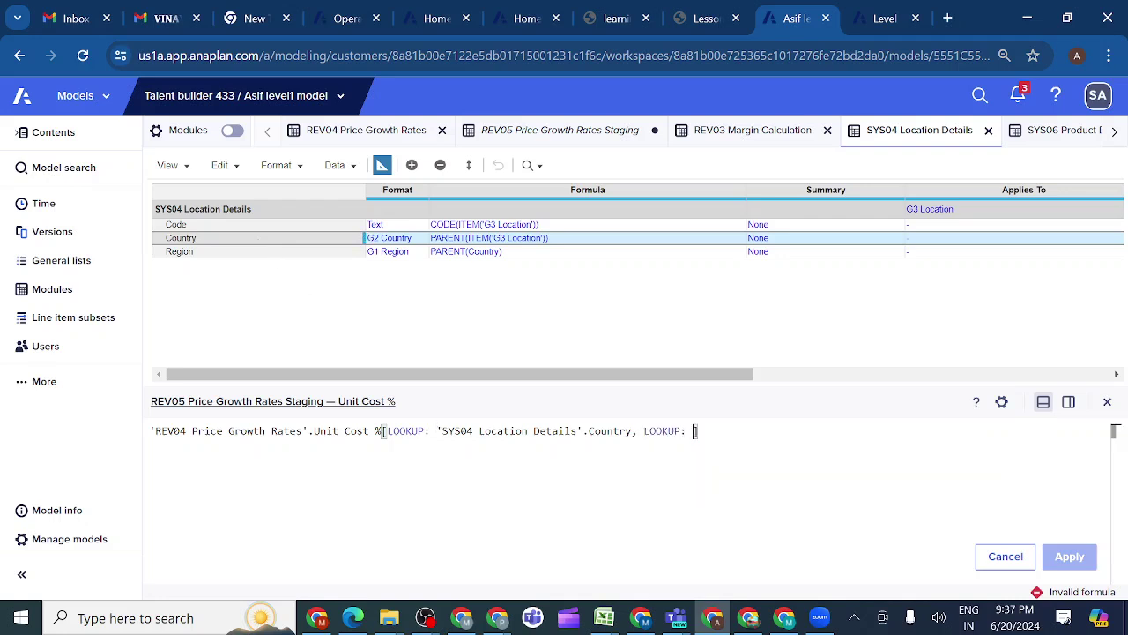
click(1057, 138)
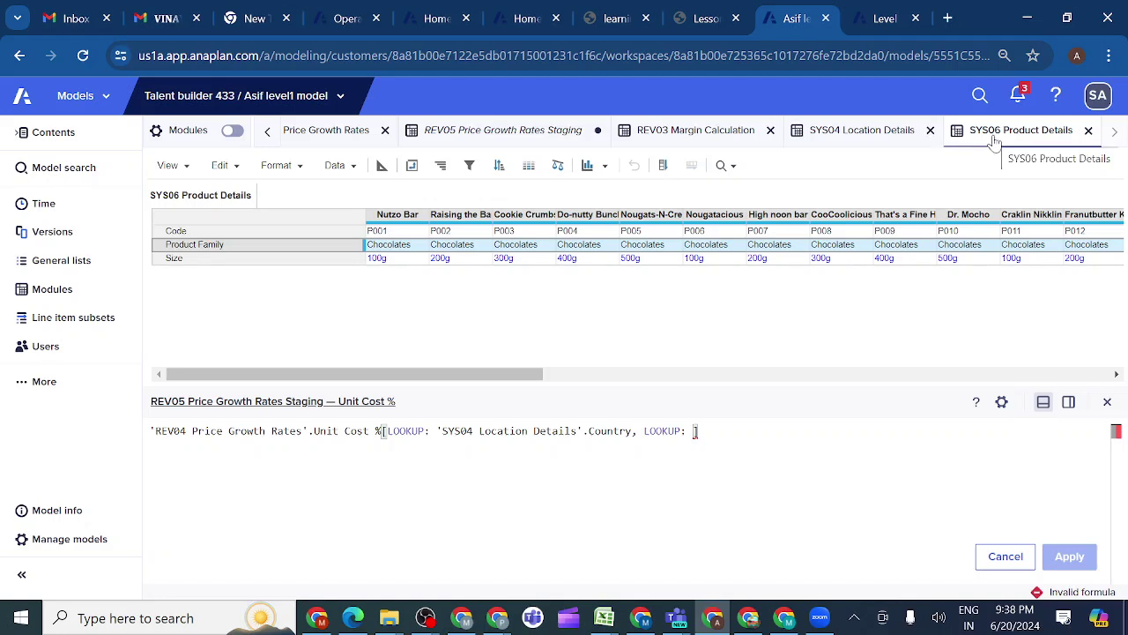
click(277, 251)
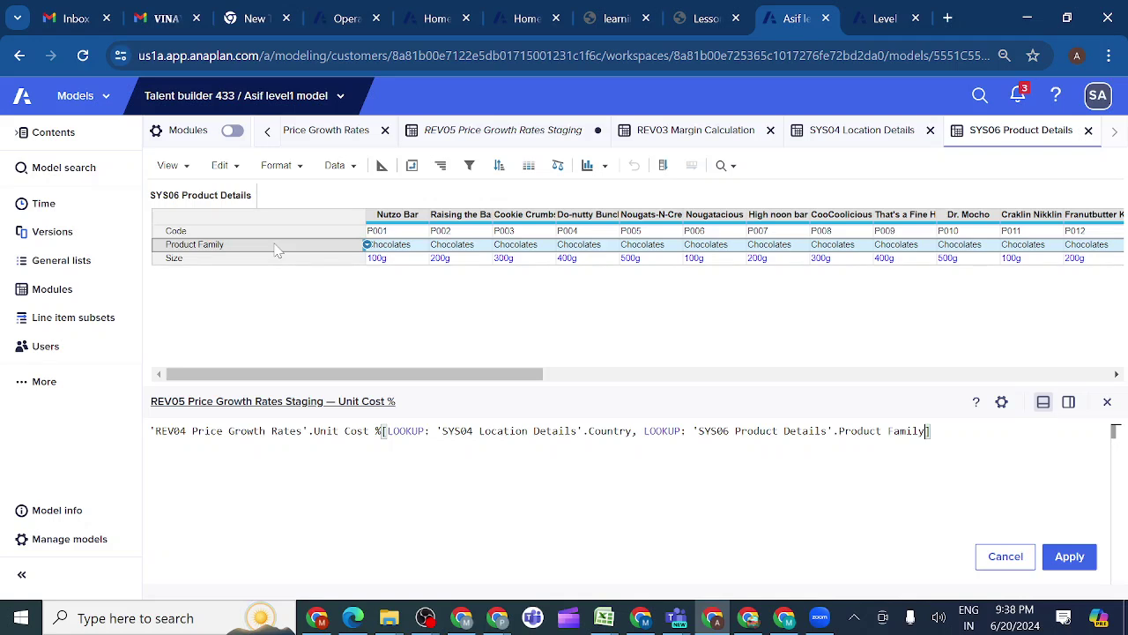
click(1069, 556)
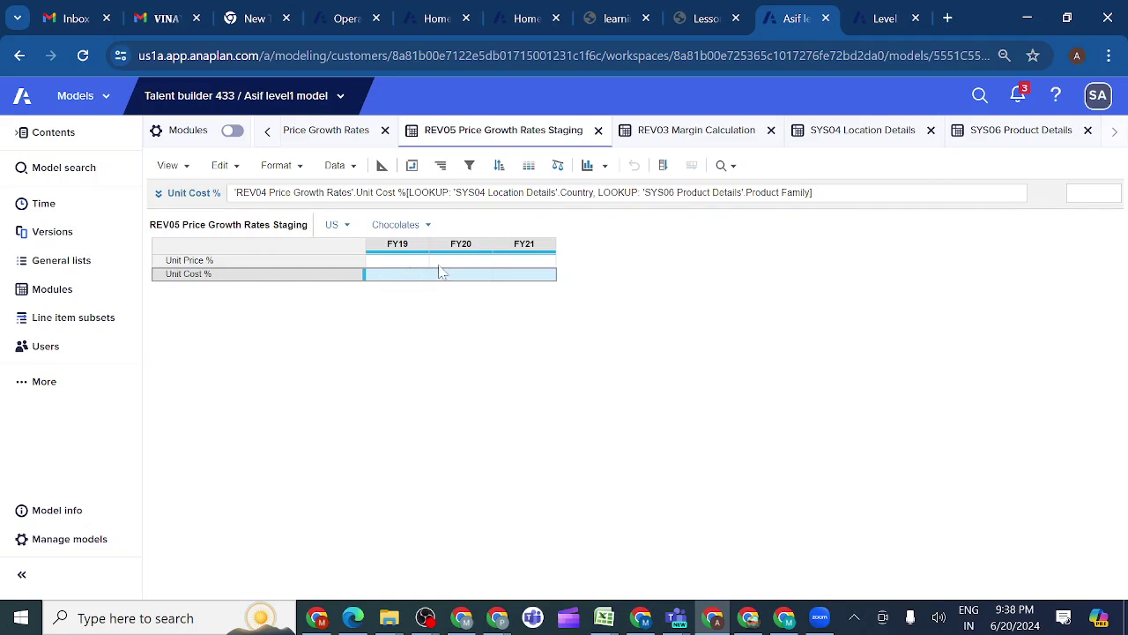
Step: In the Level 1 Model Building 2.0 (New UX) model, clear the Unit Price % and Unit Cost % formulas in REV05 Price Growth Rates Staging
click(872, 22)
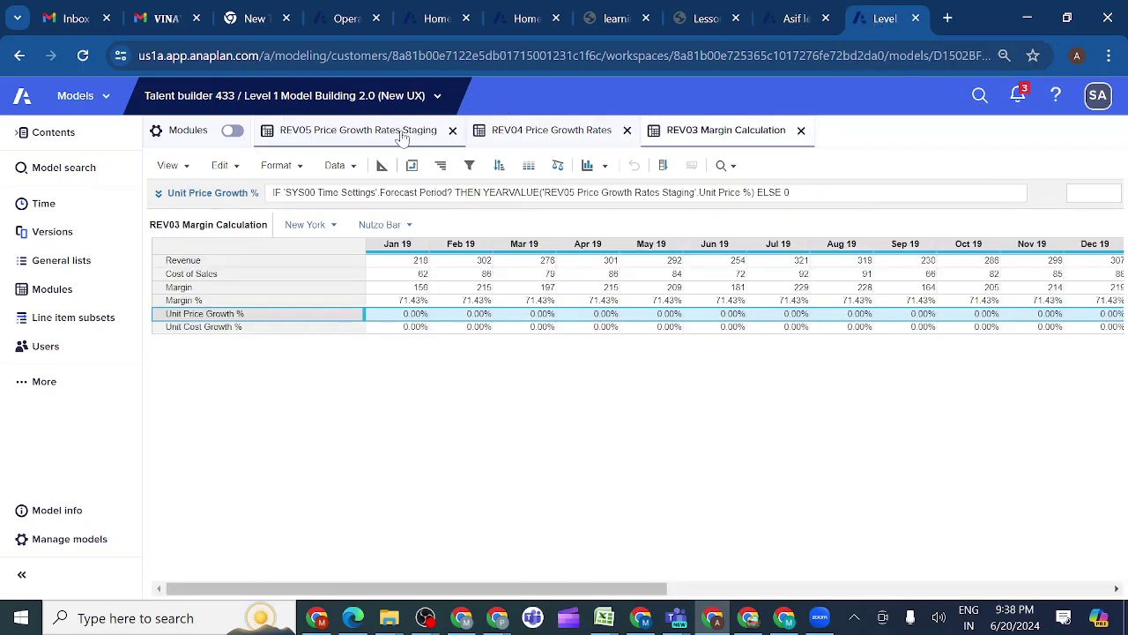
click(381, 139)
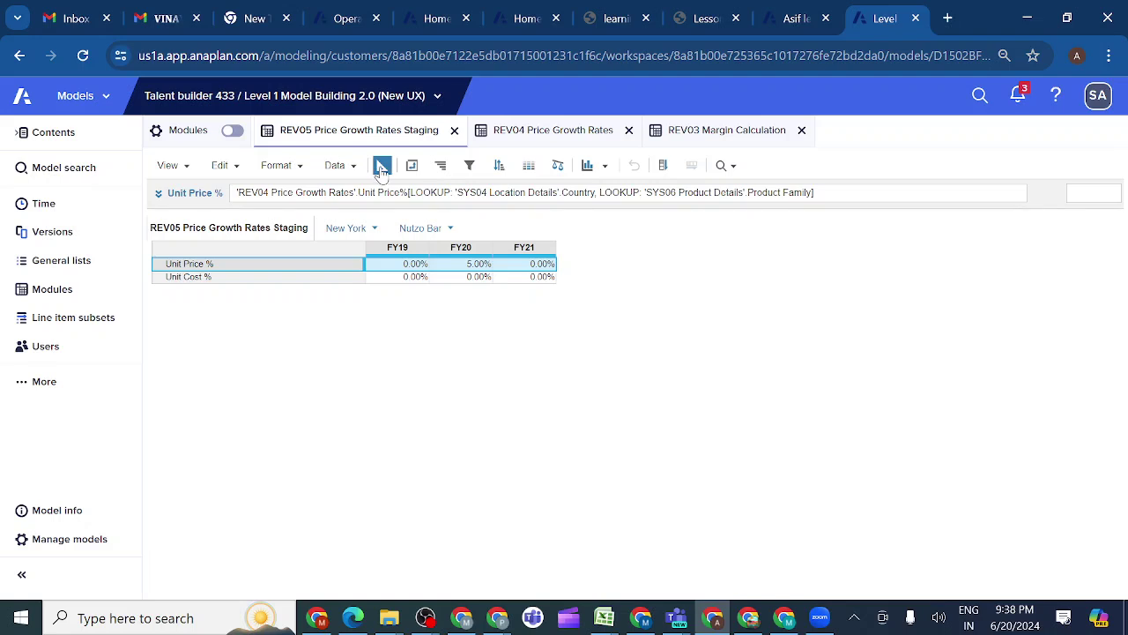
click(382, 167)
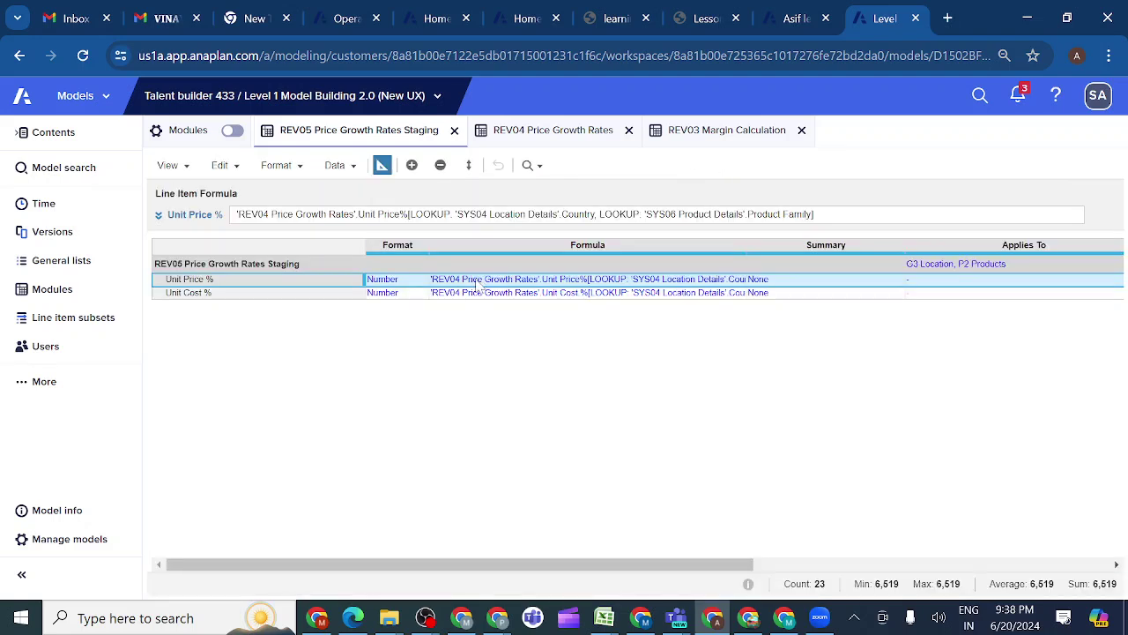
click(477, 279)
double_click(477, 281)
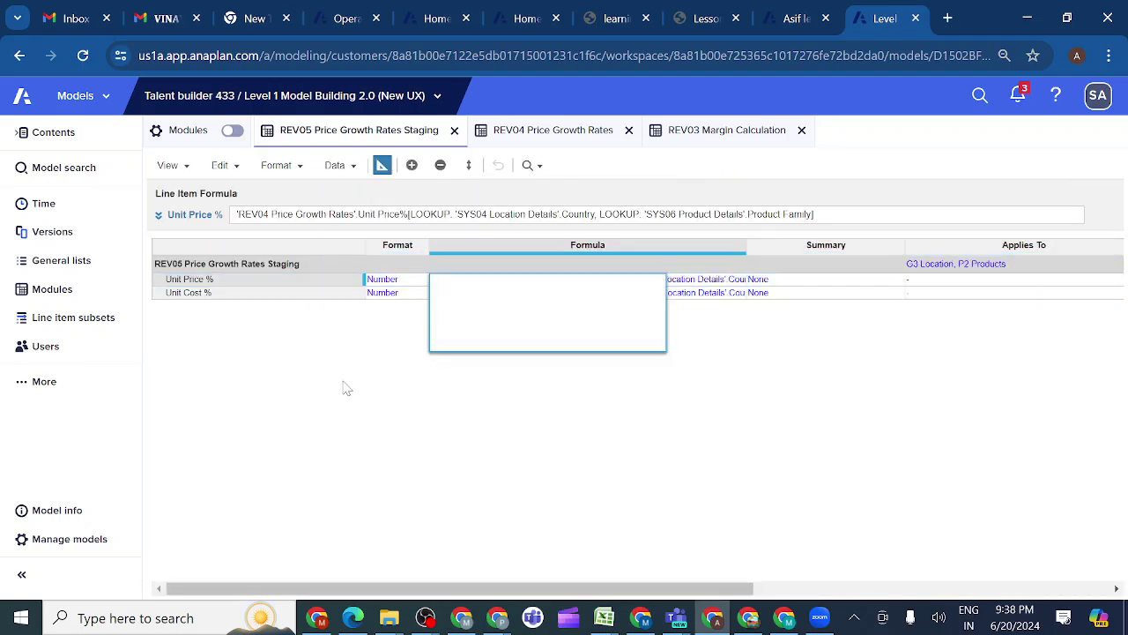
key(Escape)
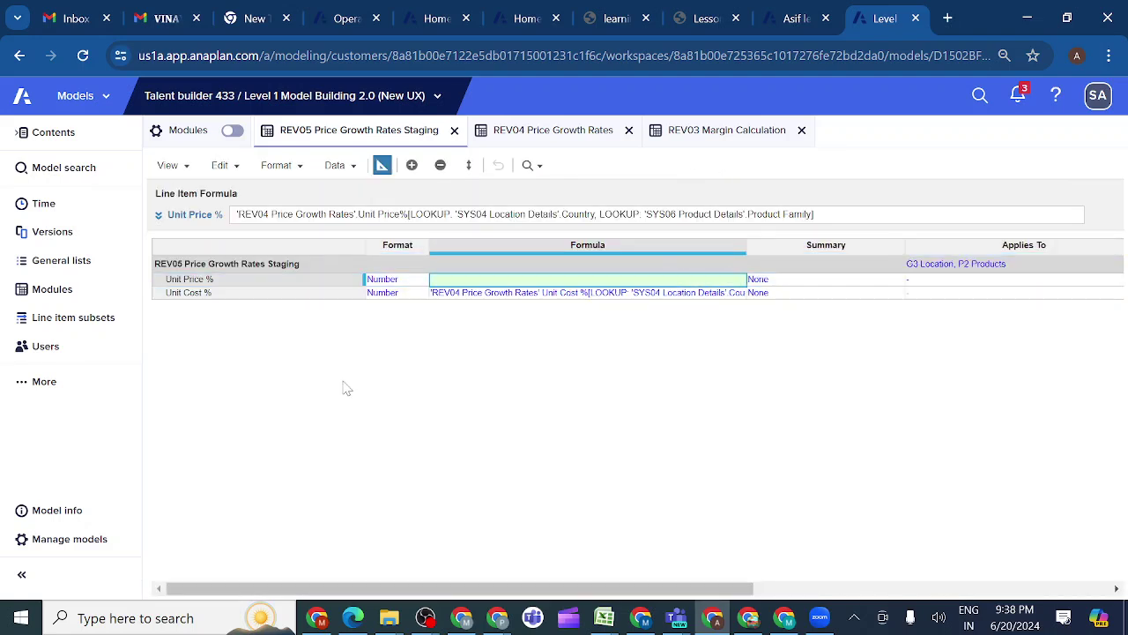
click(478, 296)
double_click(479, 297)
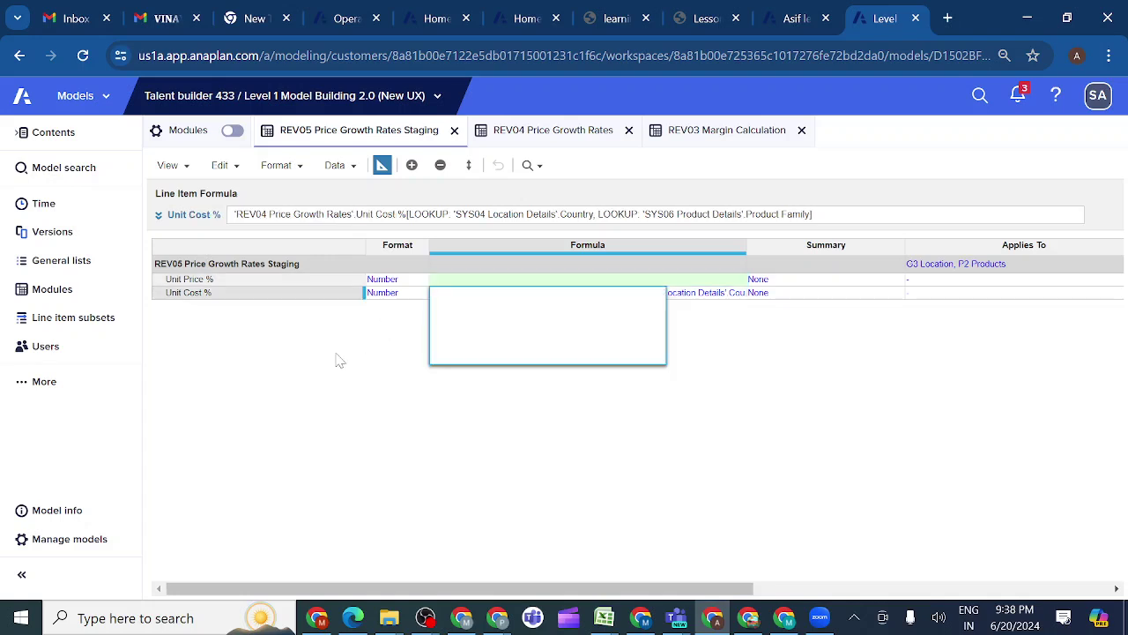
key(Return)
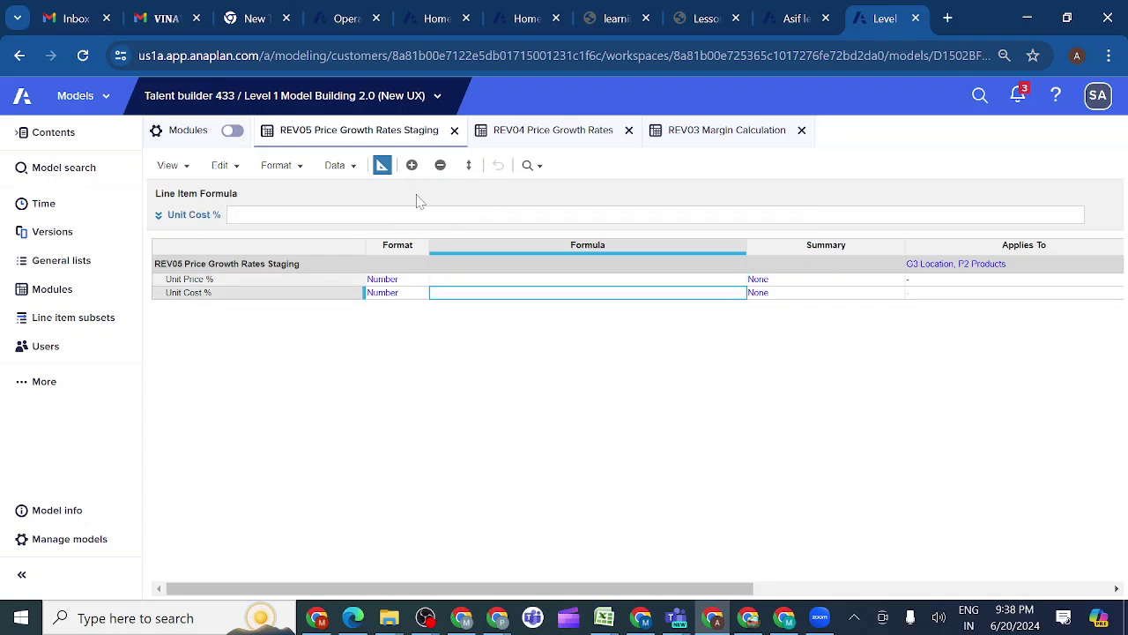
Step: Leave the blueprint view and set the FY20 Unit Price % for New York and Nutzo Bar to 0.00%
click(383, 168)
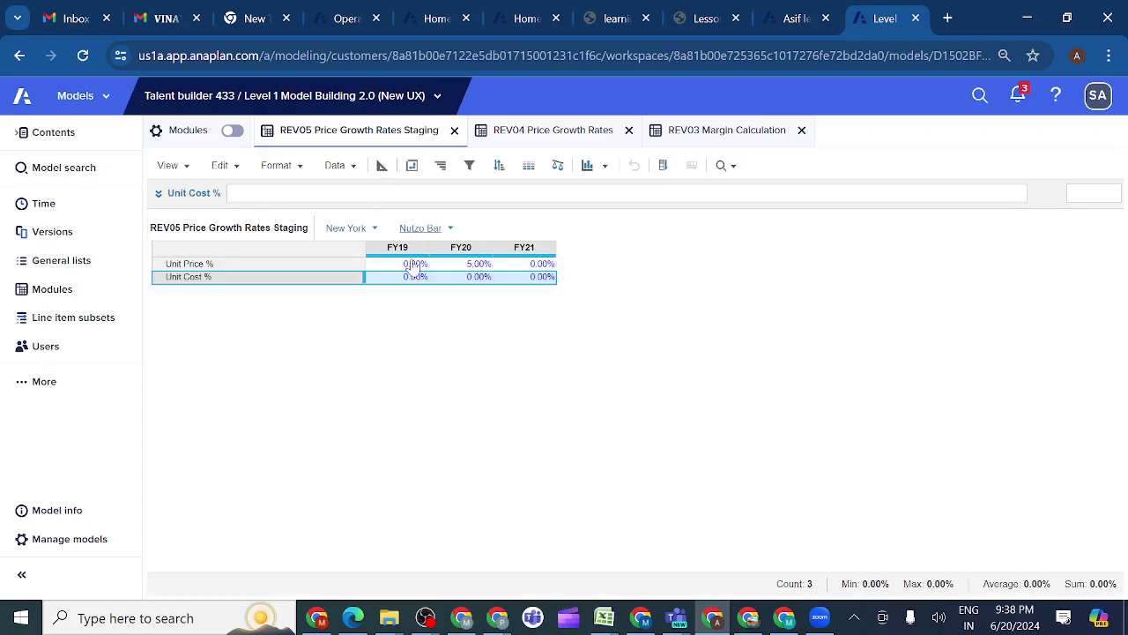
double_click(458, 263)
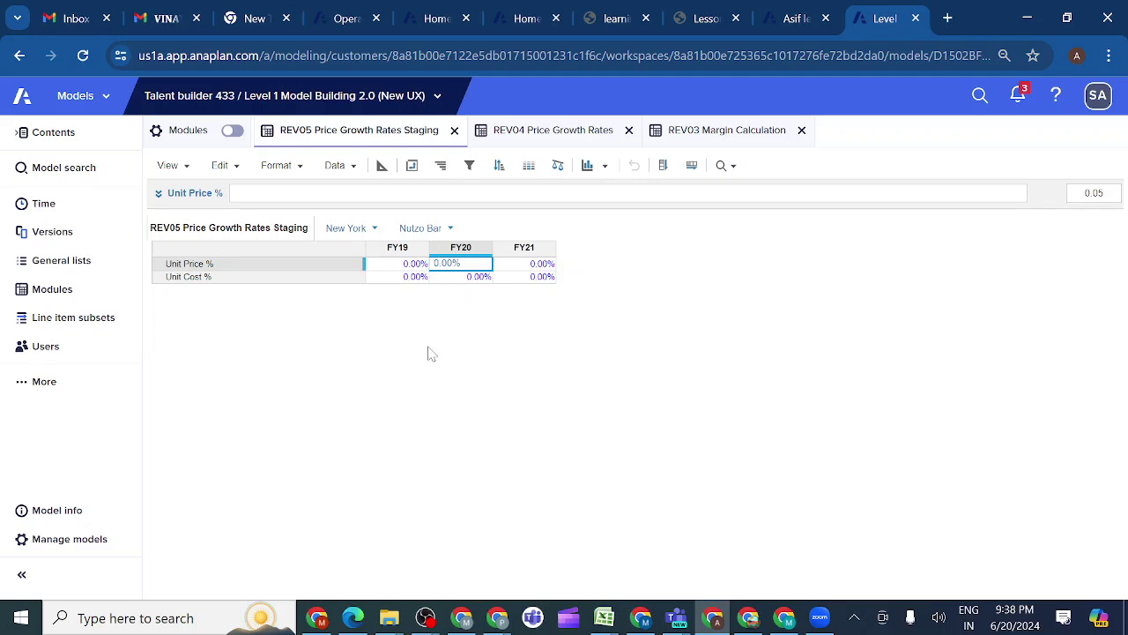
key(Return)
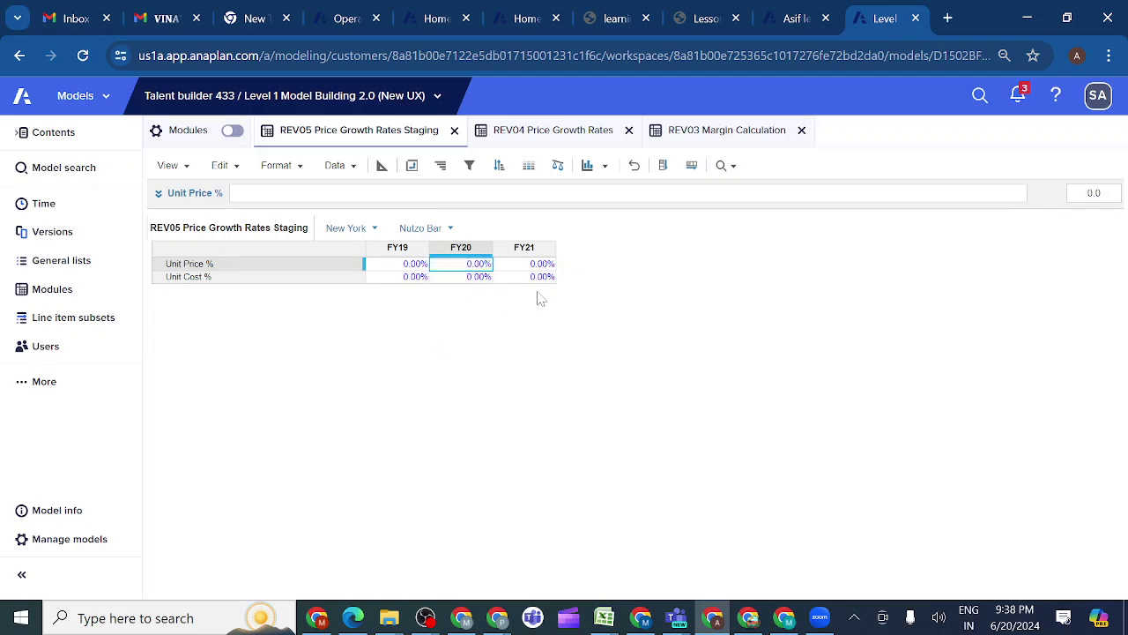
Step: Start the Unit Price % formula in REV05 Price Growth Rates Staging with a reference to 'REV04 Price Growth Rates'.Unit Price%
click(292, 265)
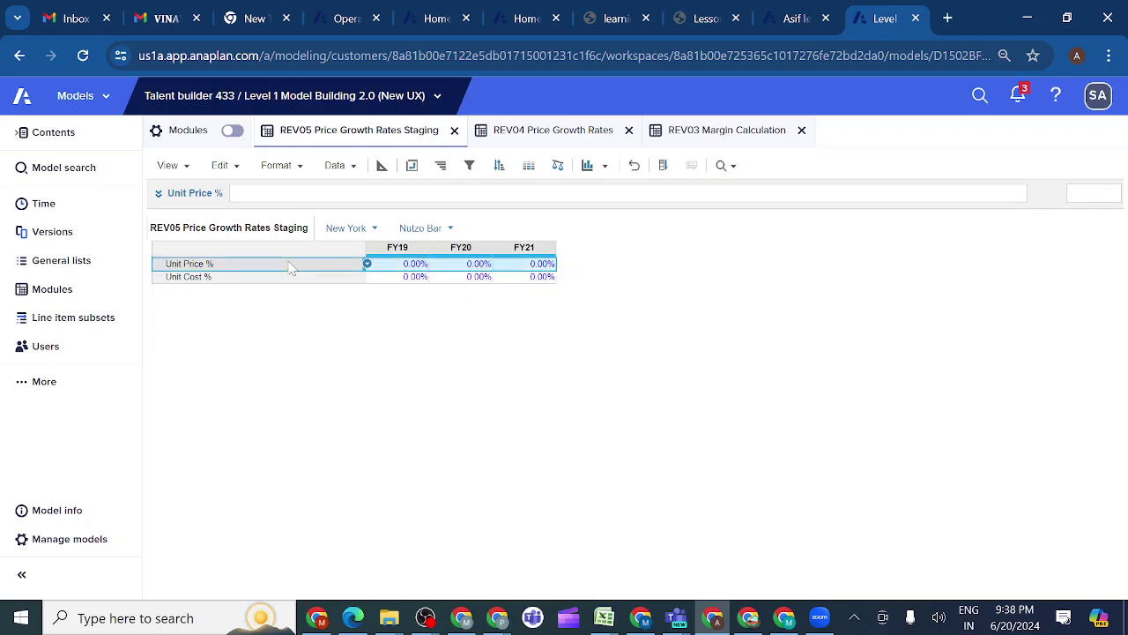
click(158, 193)
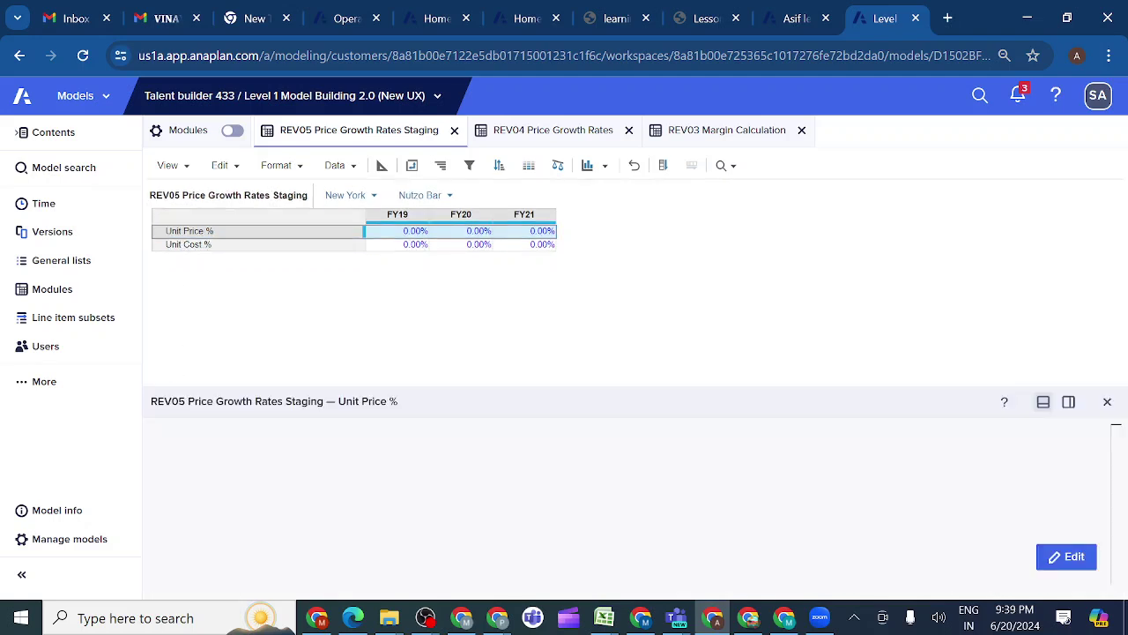
click(1066, 556)
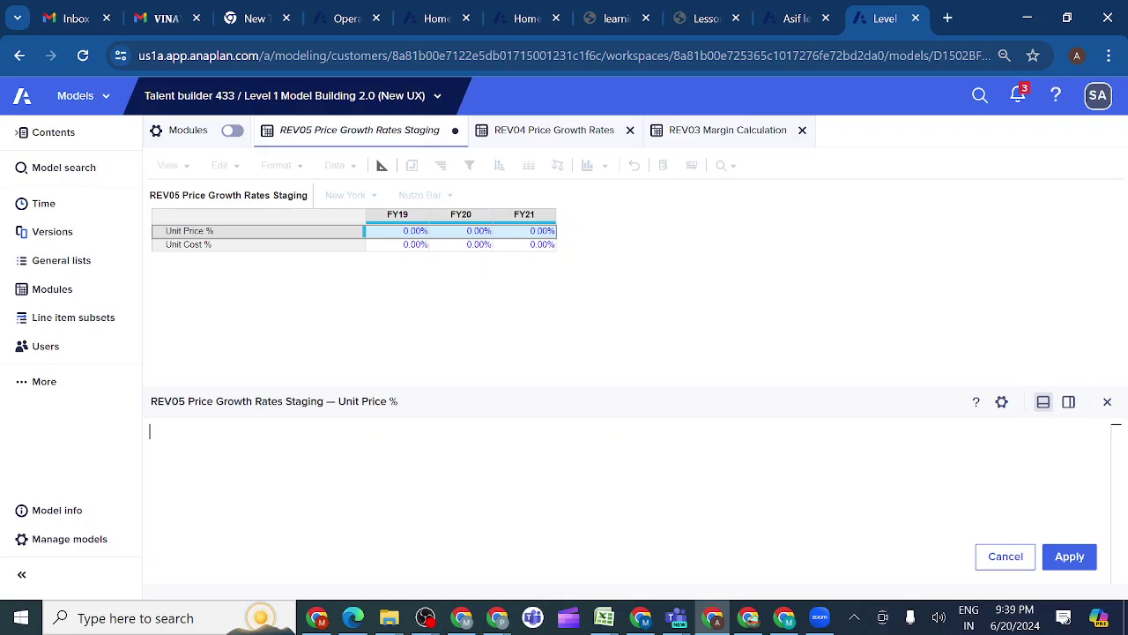
click(526, 130)
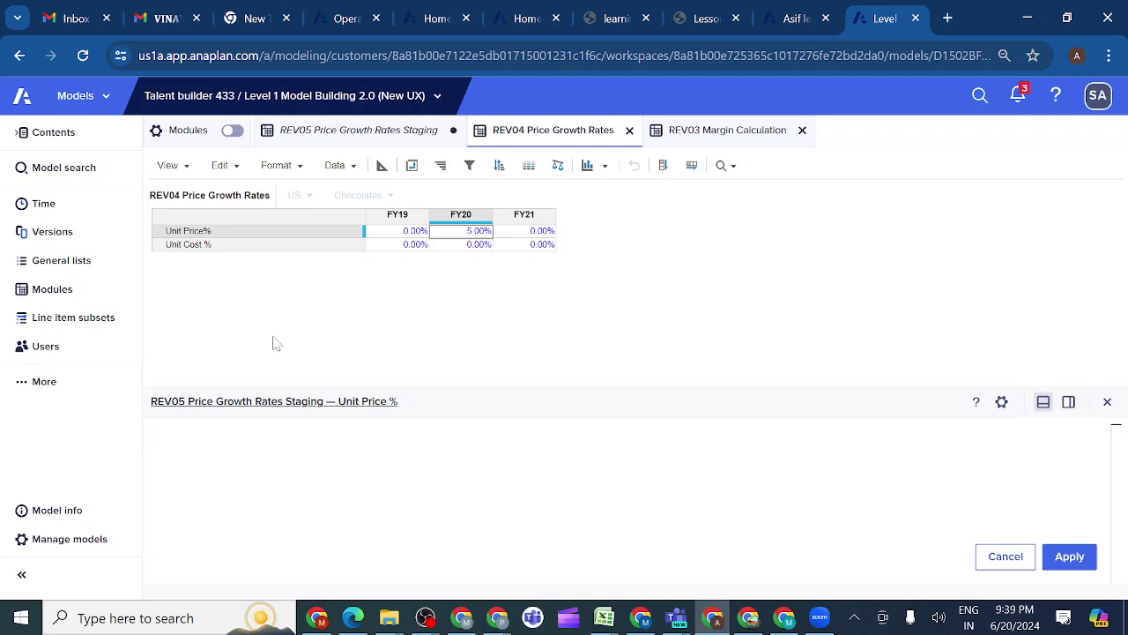
click(203, 233)
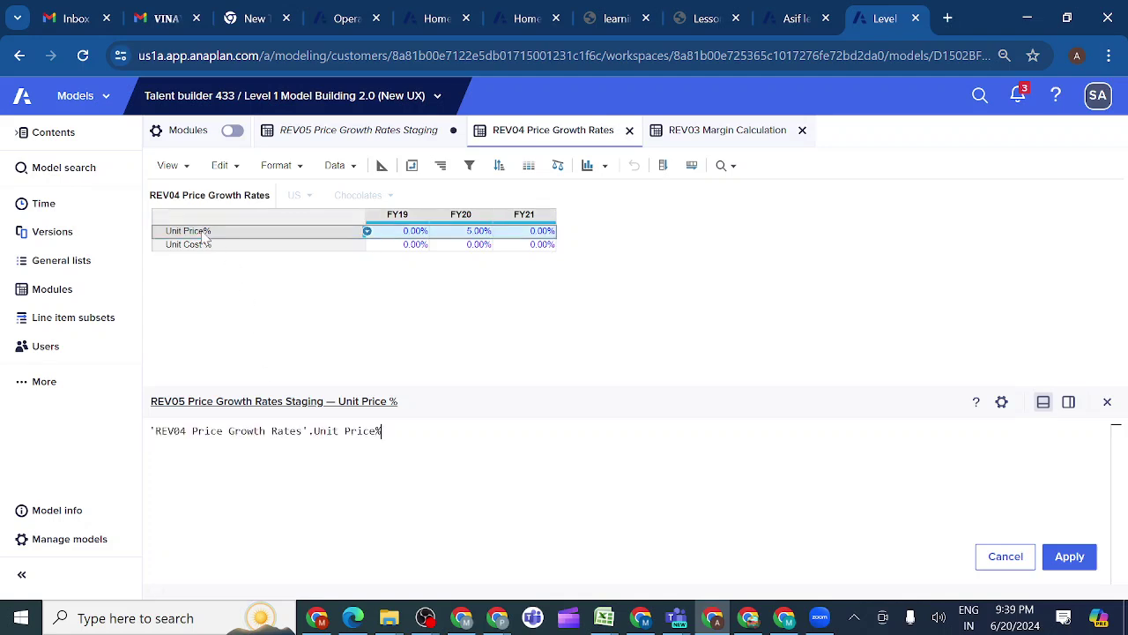
Step: Add a LOOKUP on 'SYS04 Location Details'.Country to the Unit Price % formula
text([LO)
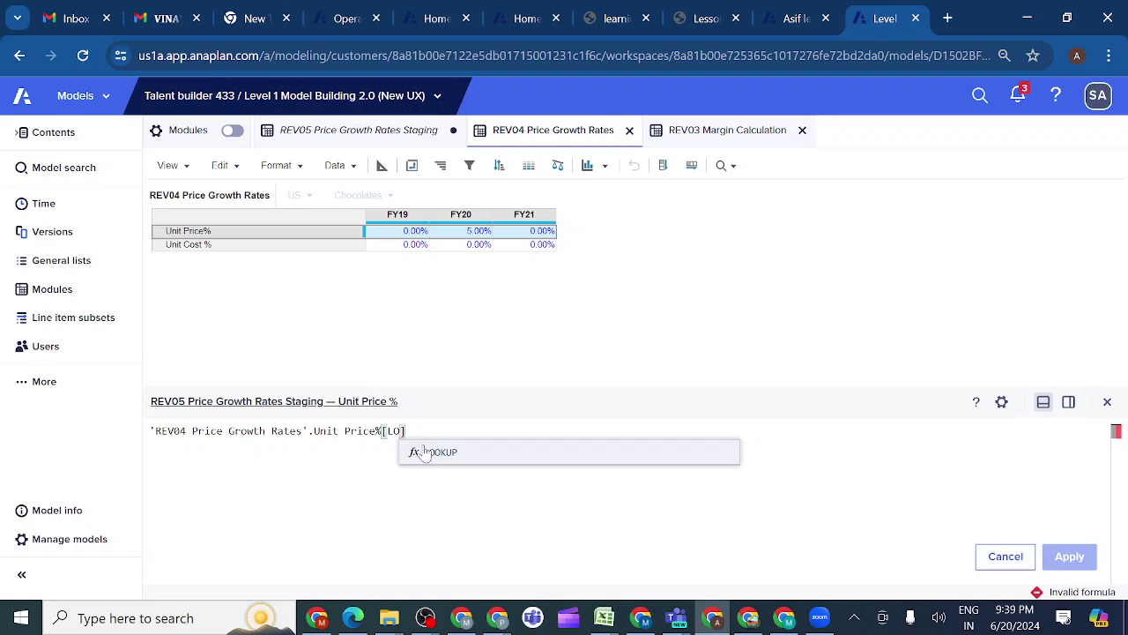
click(434, 452)
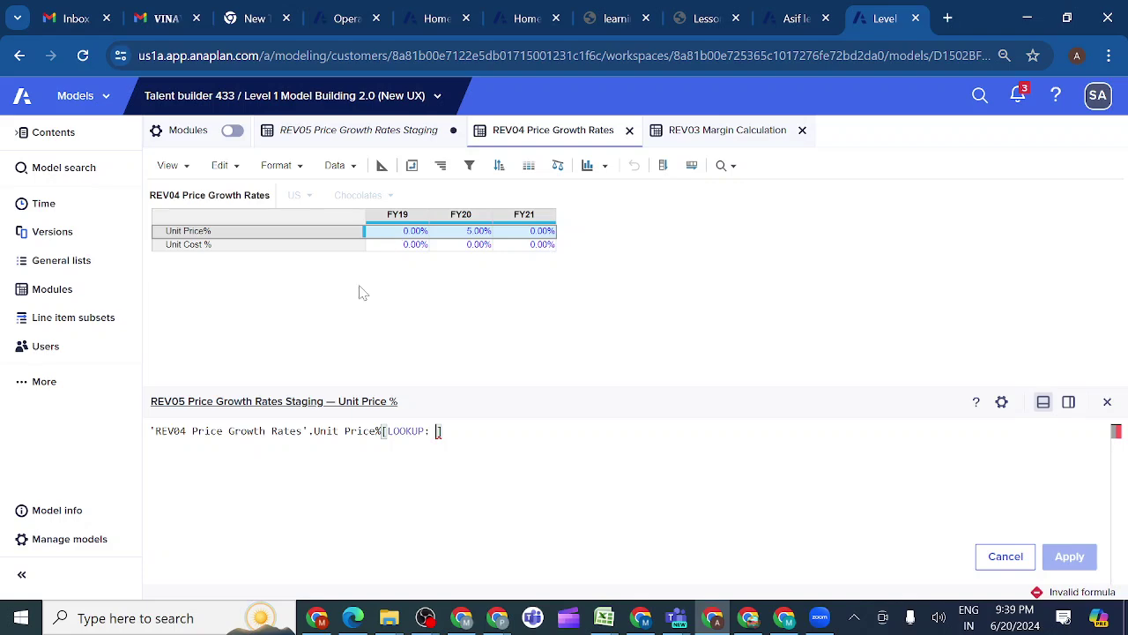
click(70, 296)
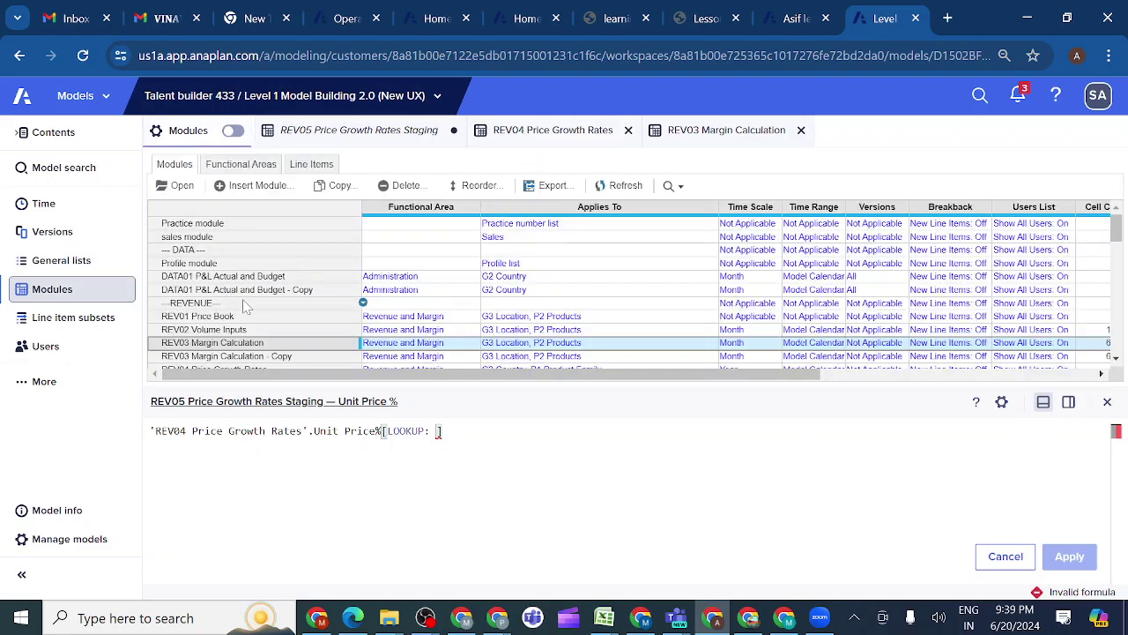
scroll(242, 298, down, 5)
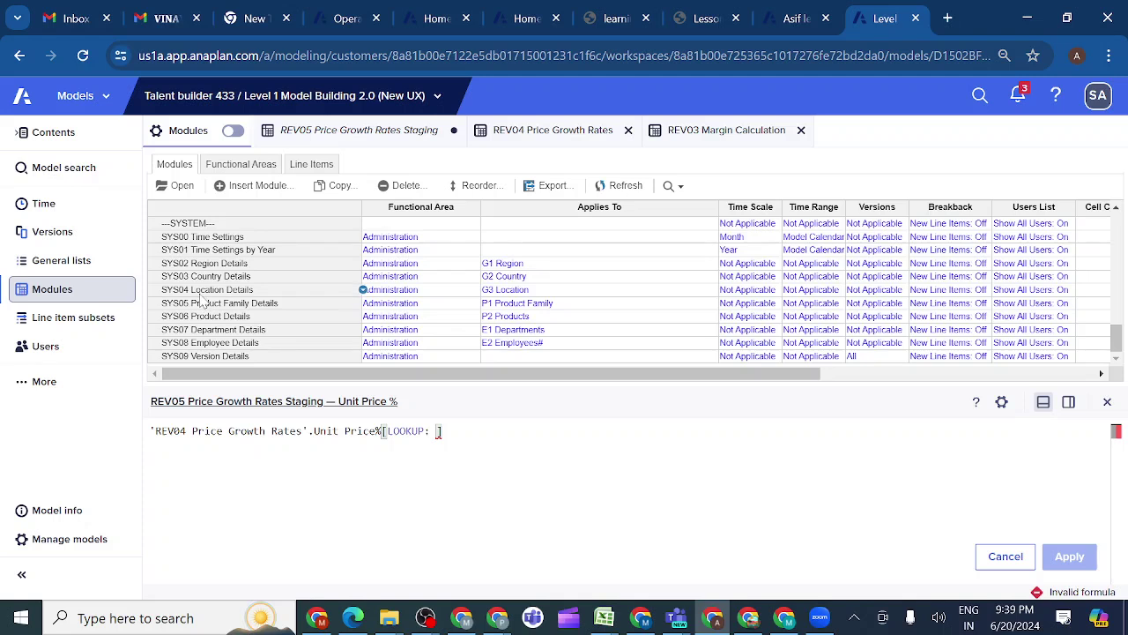
click(203, 291)
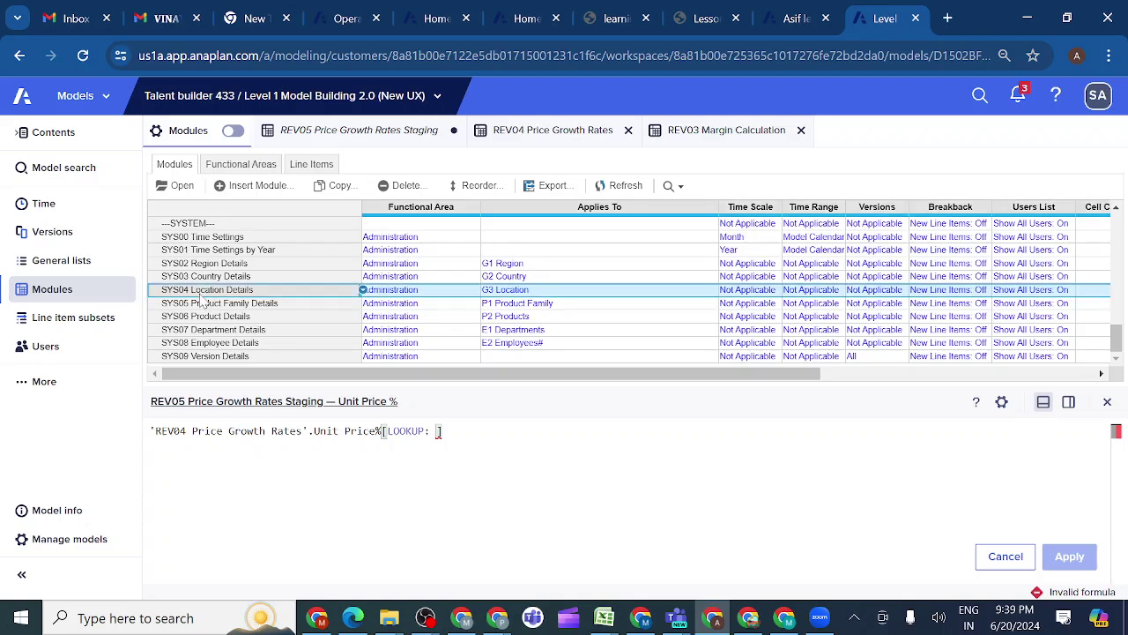
click(179, 188)
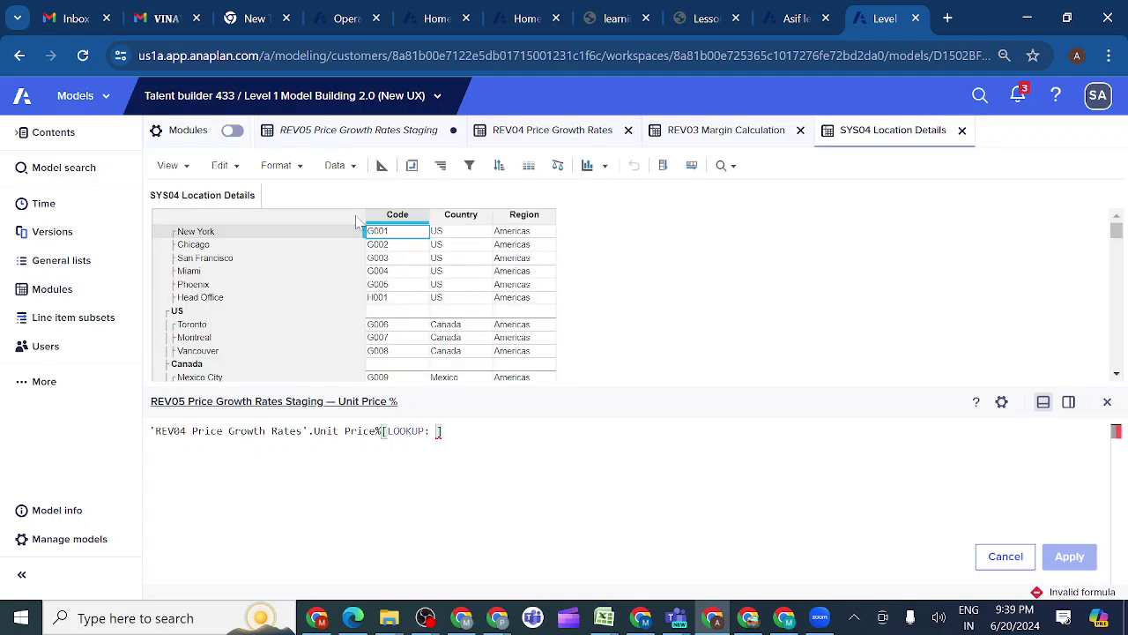
click(460, 215)
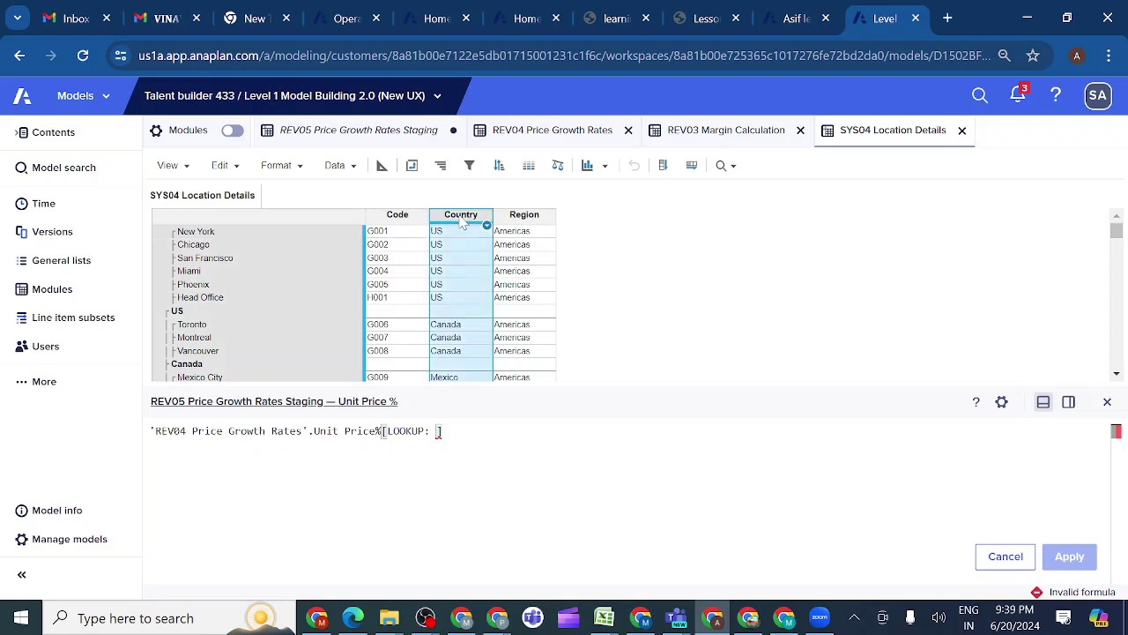
Step: Extend the Unit Price % formula with a second LOOKUP on 'SYS06 Product Details'.Product Family
text(,L)
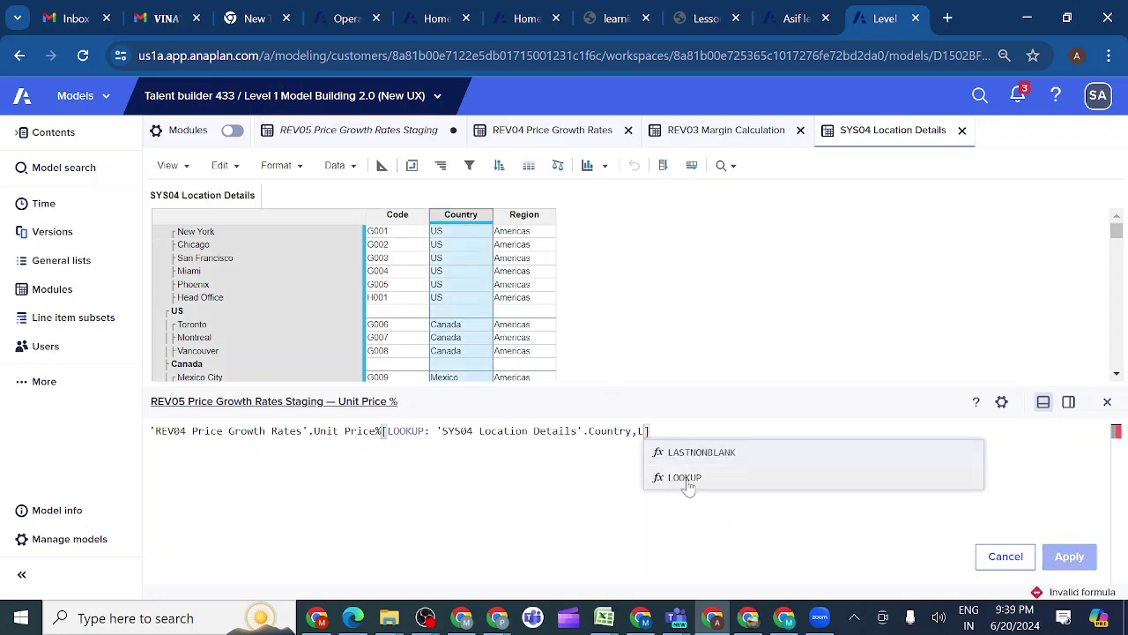
click(684, 479)
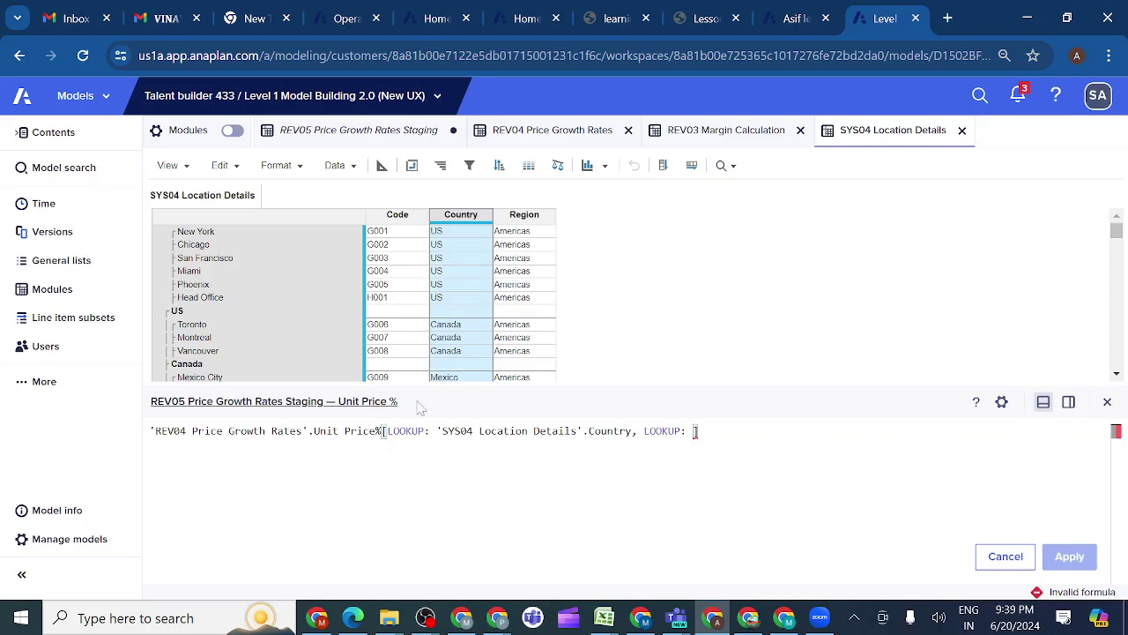
click(85, 291)
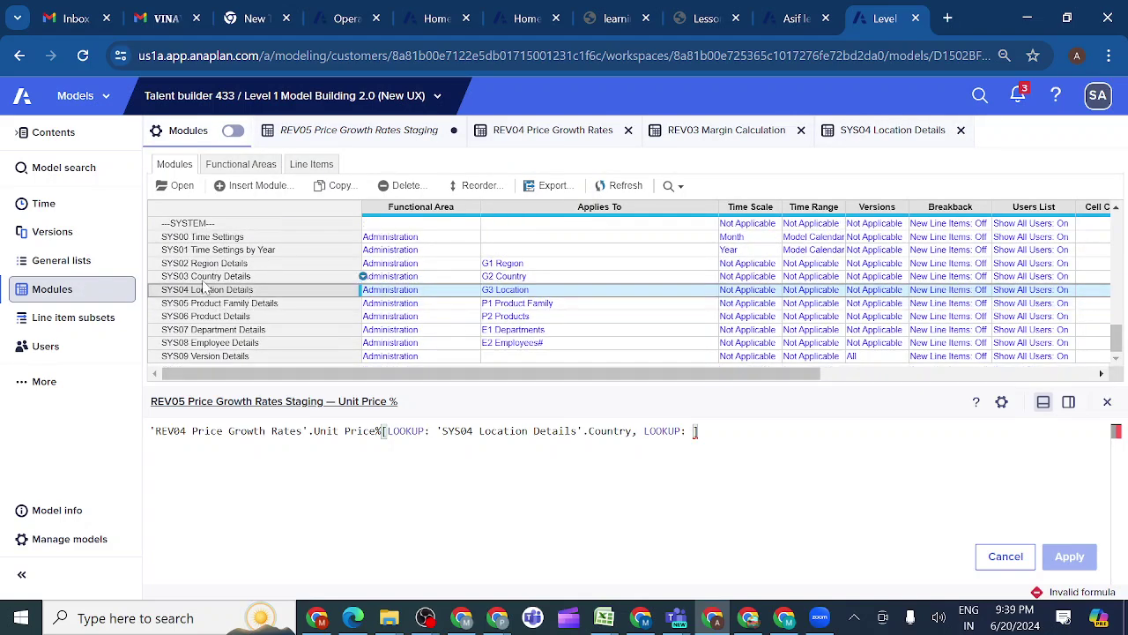
click(202, 317)
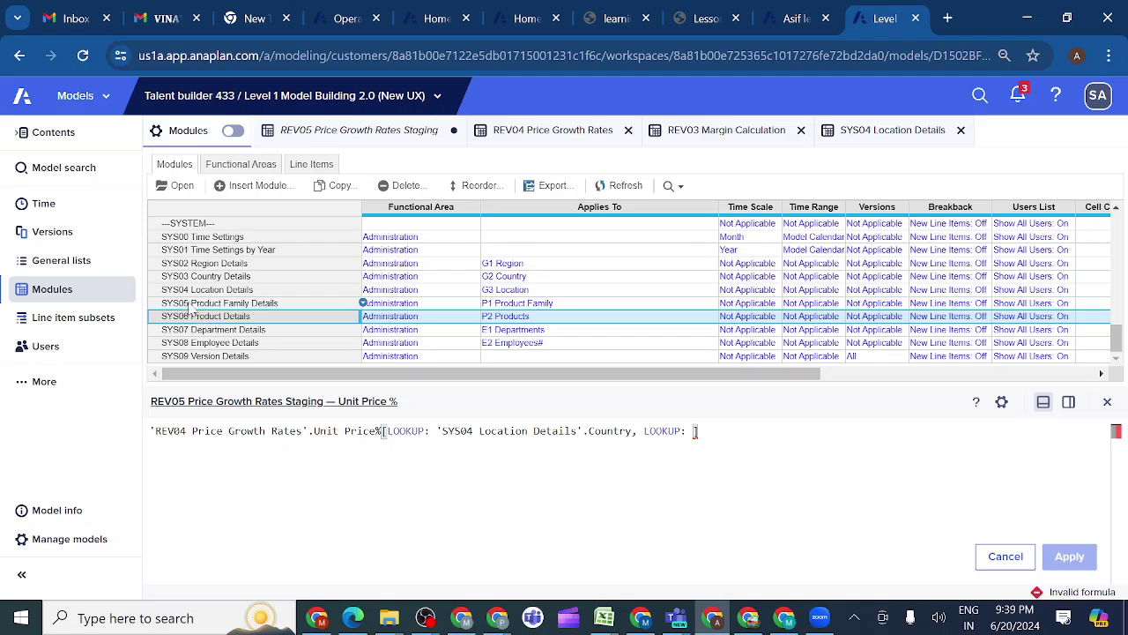
click(181, 188)
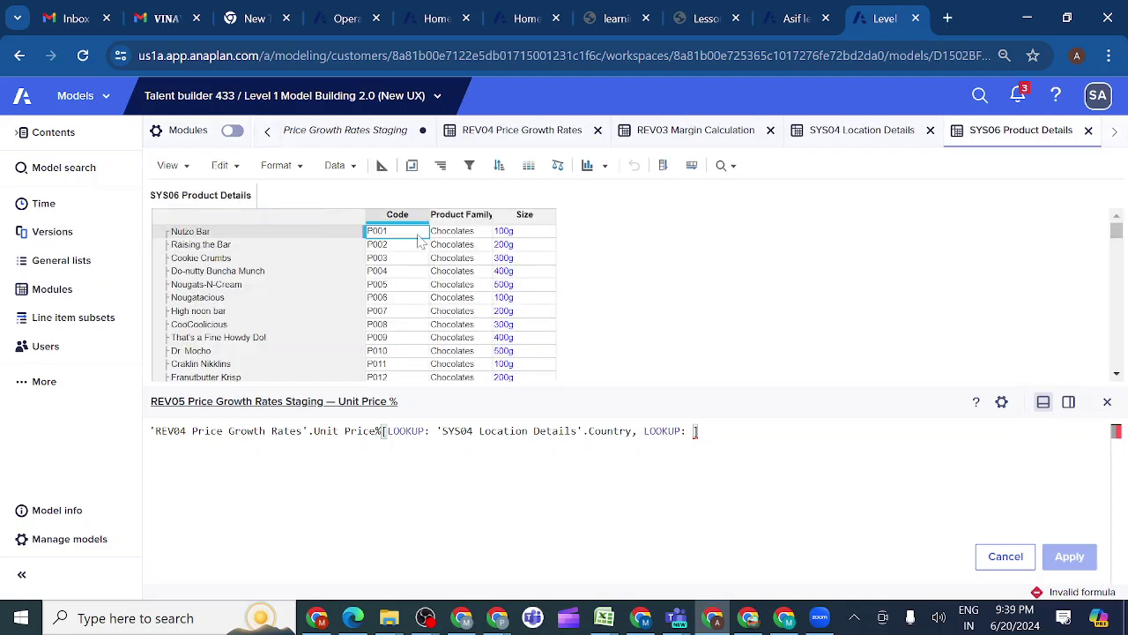
click(451, 221)
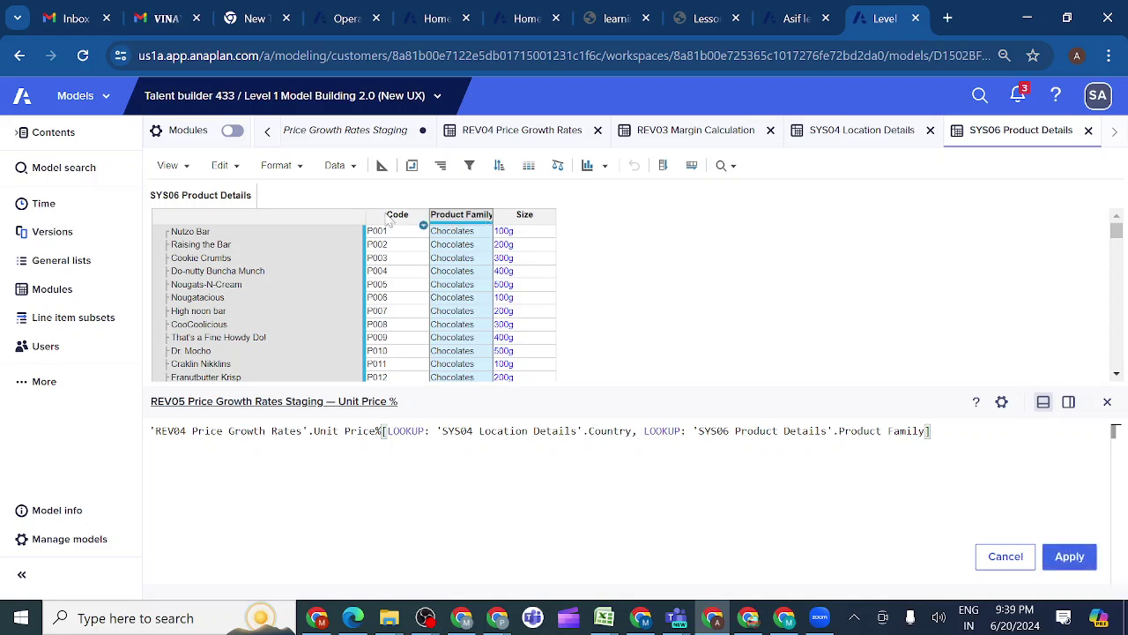
Step: Check the pivot layout of SYS06 Product Details and apply the two-LOOKUP Unit Price % formula in REV05 Price Growth Rates Staging
click(412, 167)
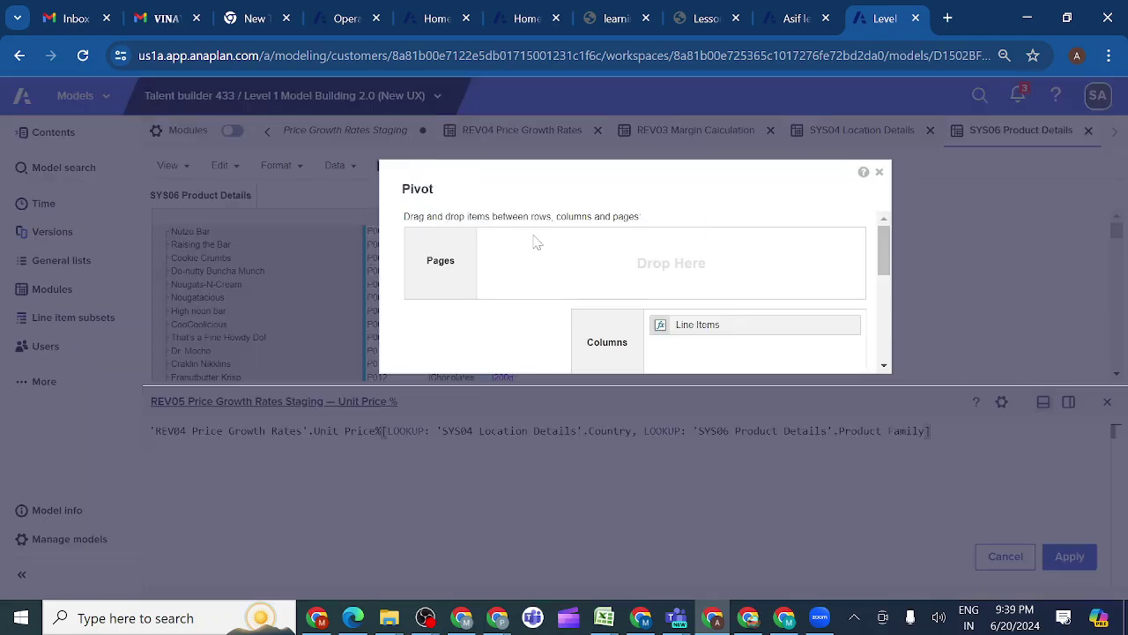
scroll(731, 352, down, 3)
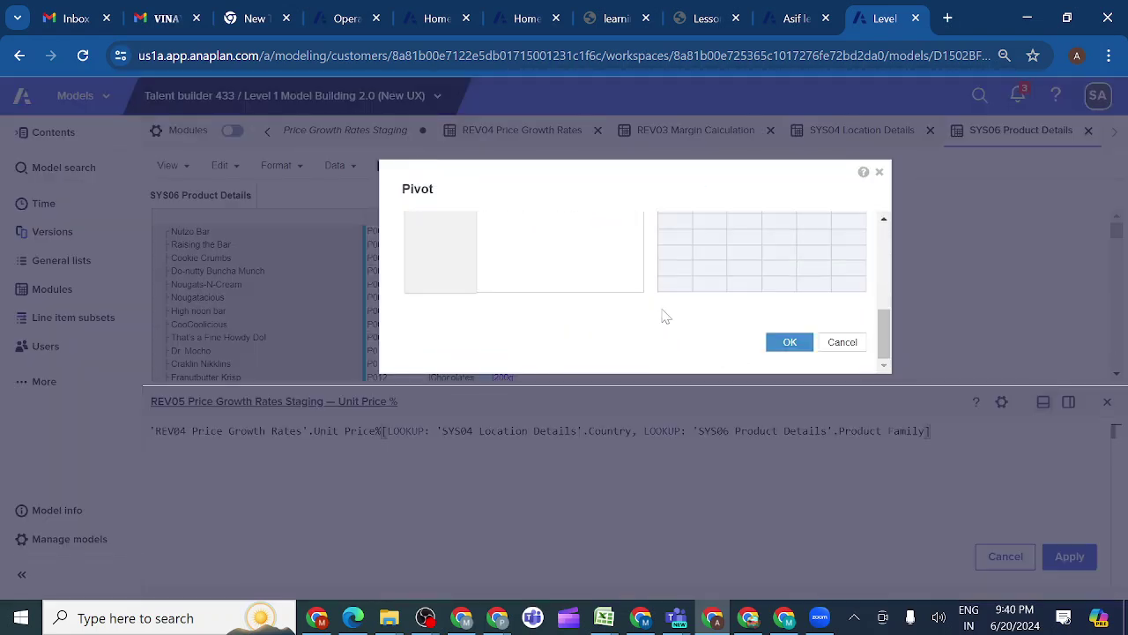
scroll(662, 314, up, 2)
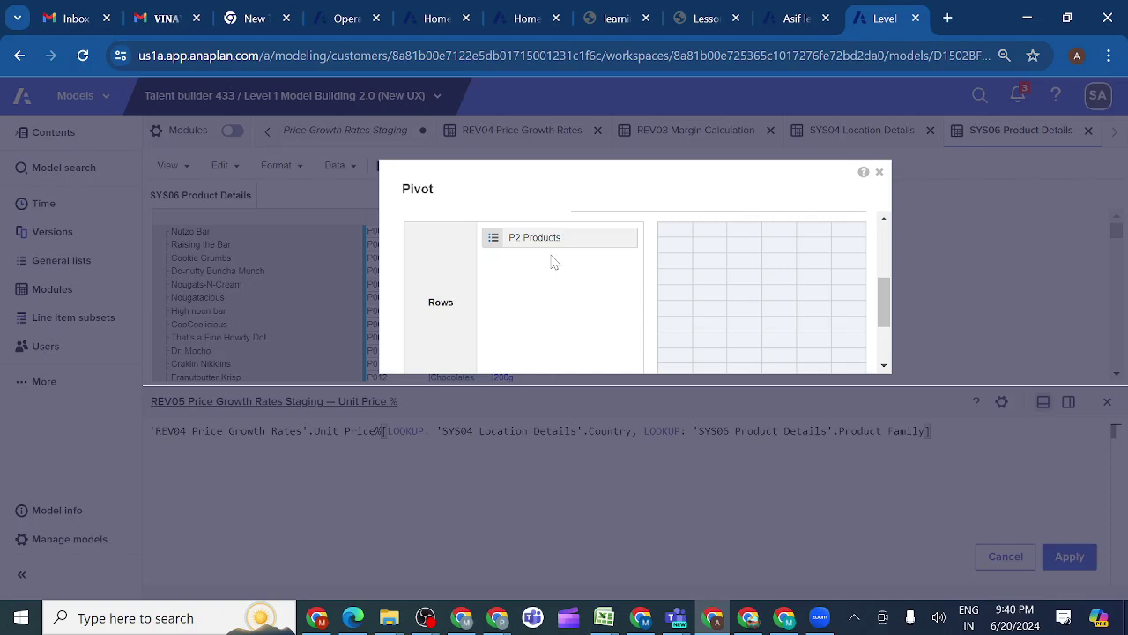
click(880, 173)
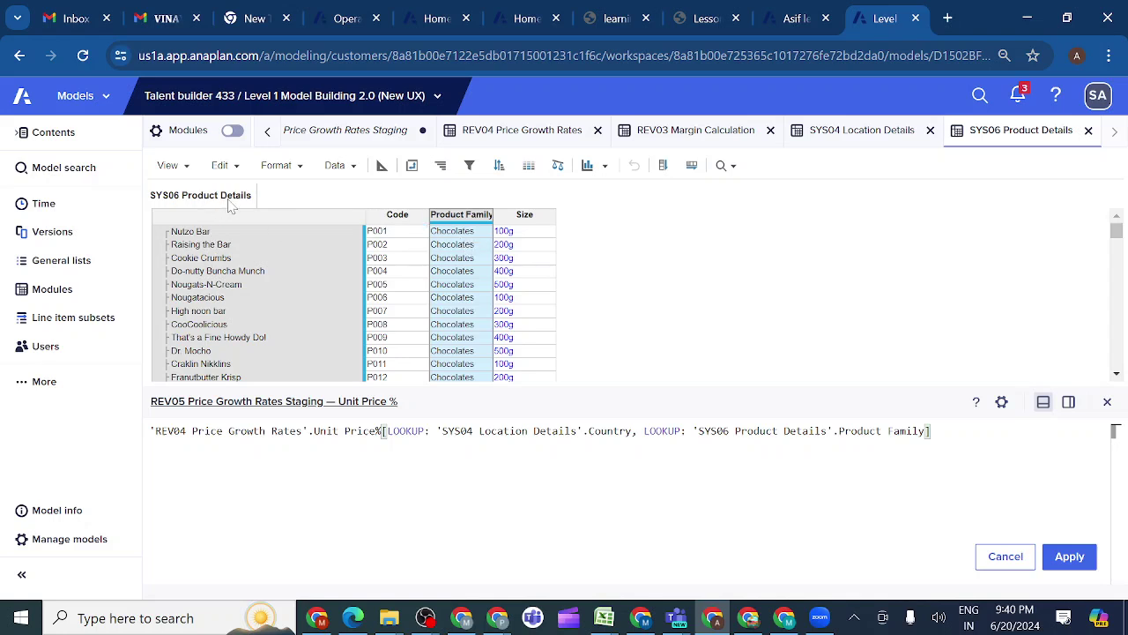
click(1069, 557)
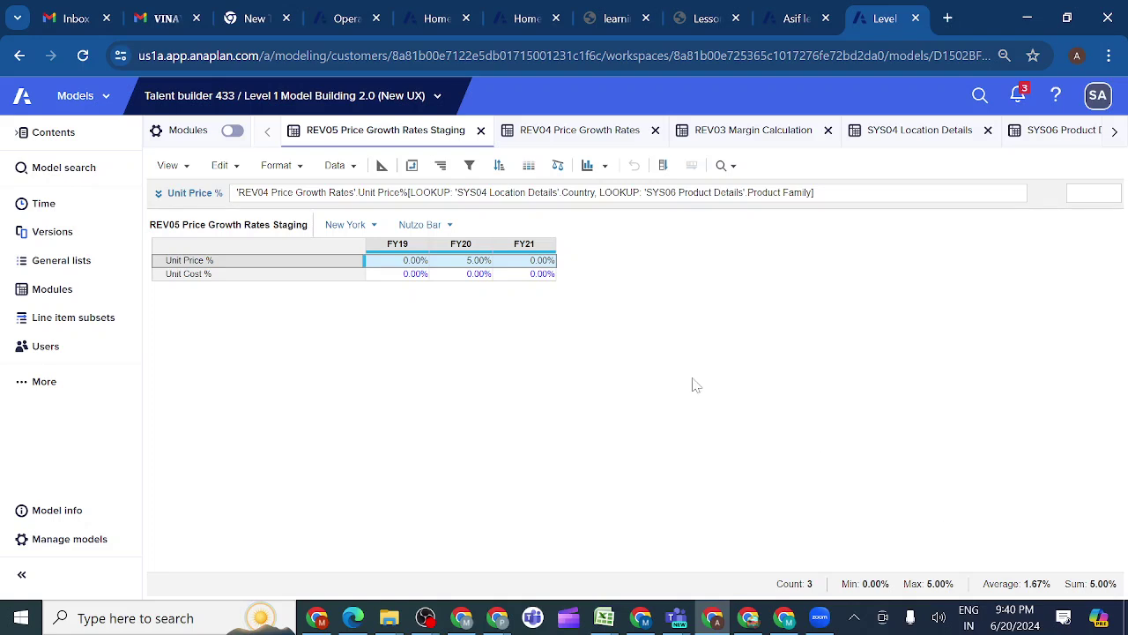
click(467, 258)
Step: Set the FY21 Unit Price% for US and Chocolates to 5% in REV04 Price Growth Rates and check REV05 Price Growth Rates Staging
click(574, 135)
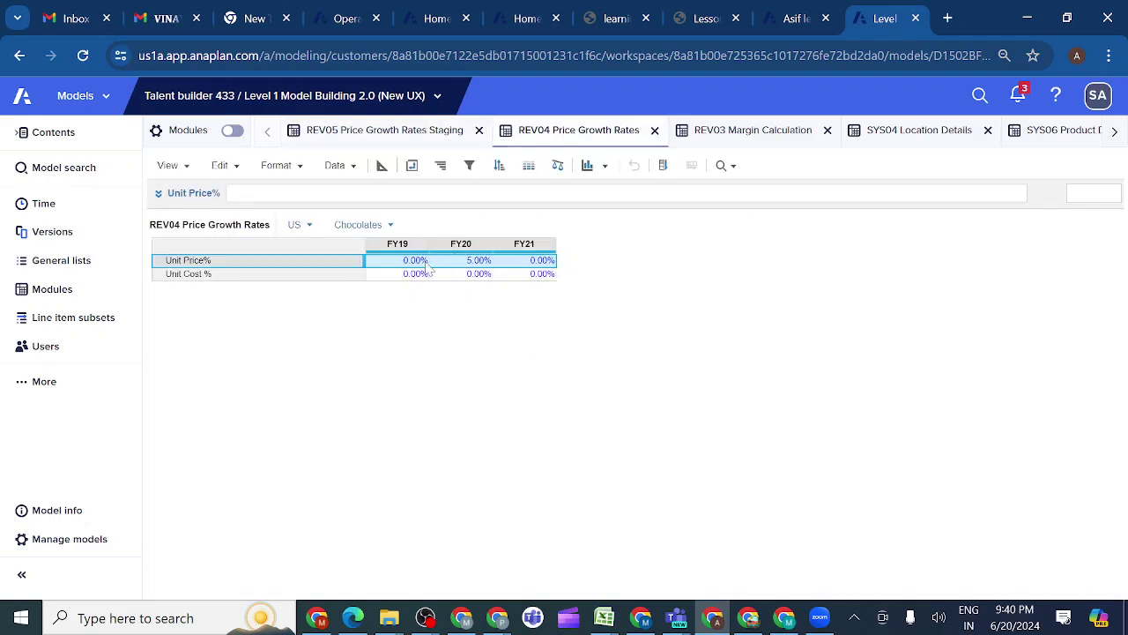
double_click(522, 263)
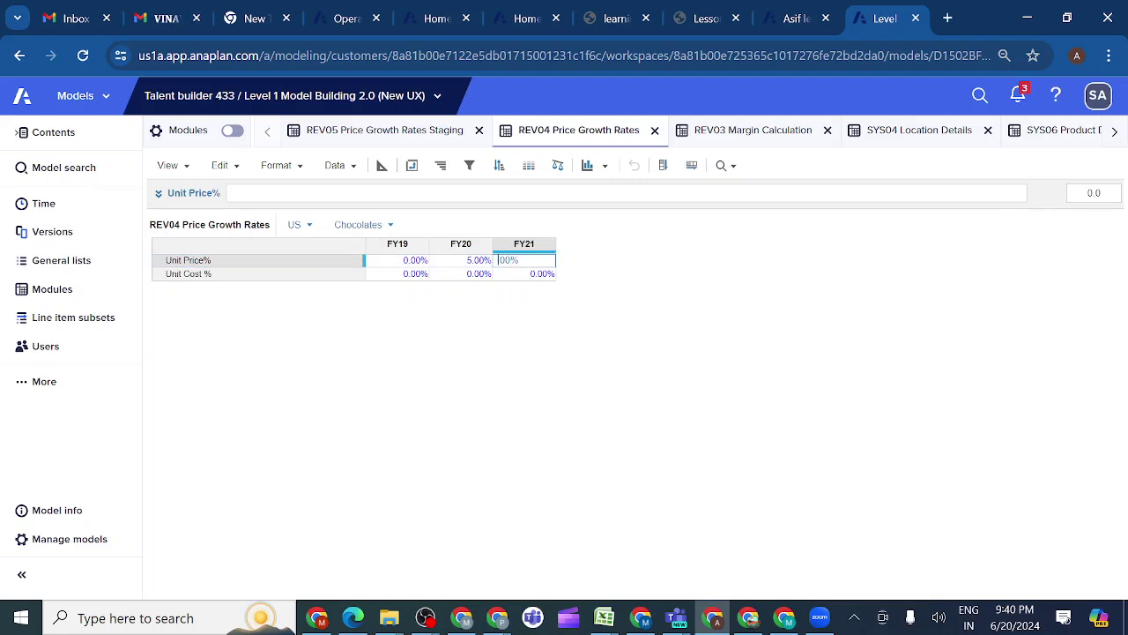
text(5)
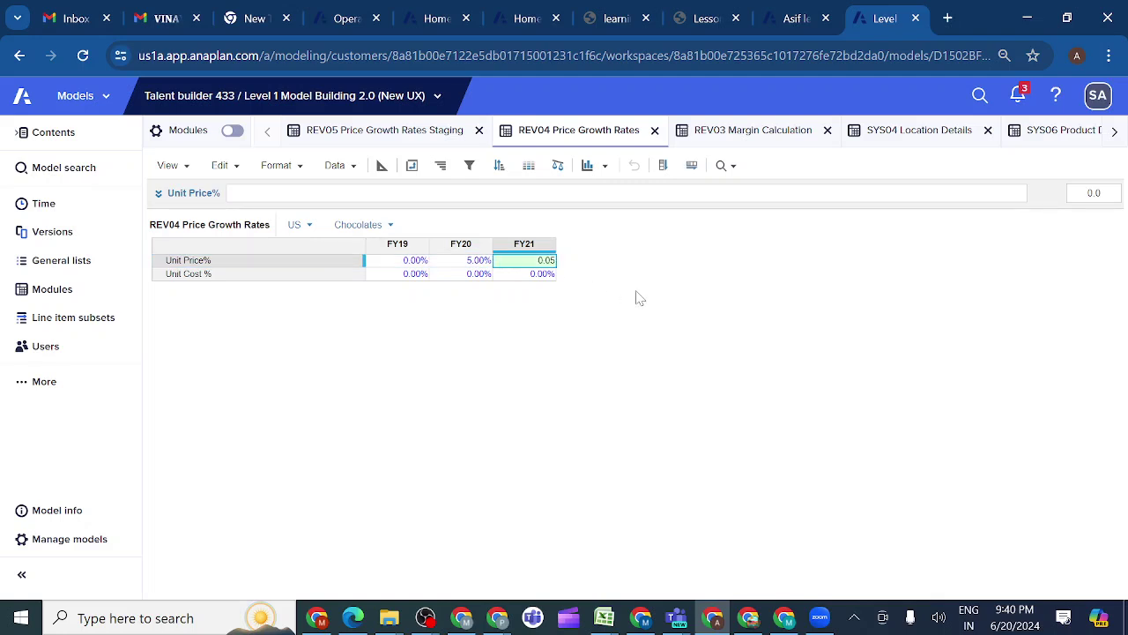
key(Return)
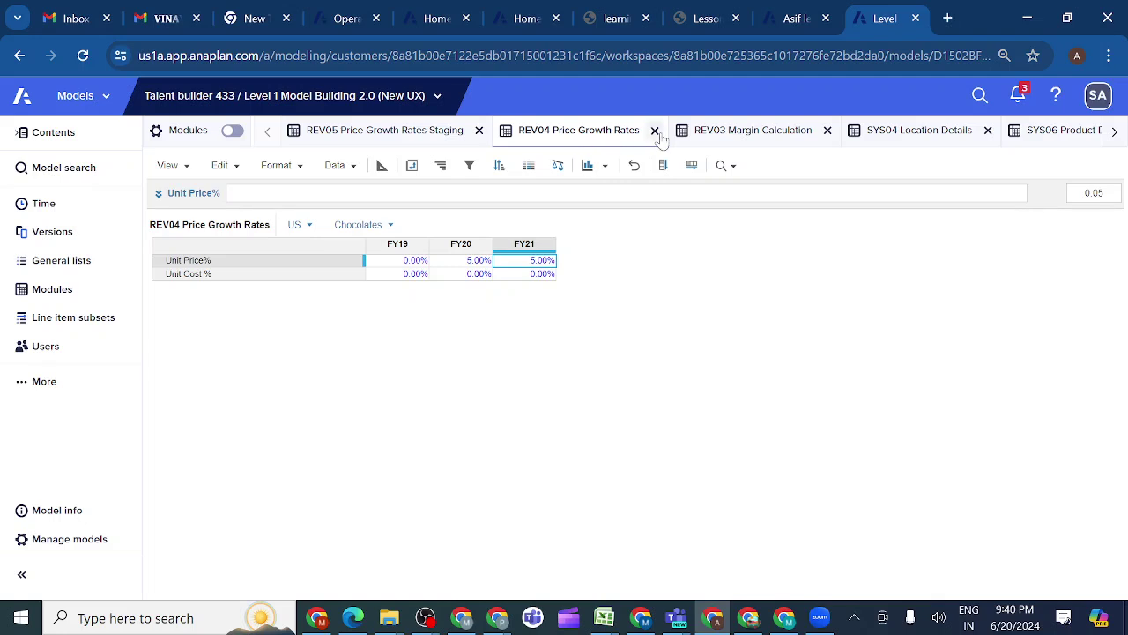
click(369, 132)
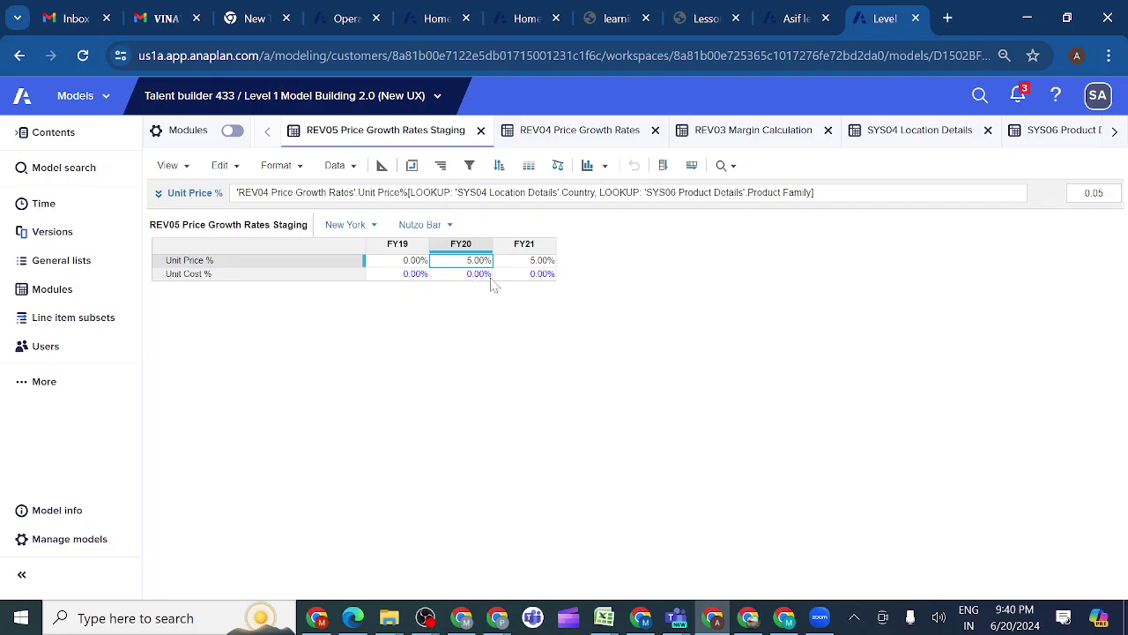
Step: Set the FY20 Unit Cost % for US and Chocolates to 5% in REV04 Price Growth Rates
click(547, 137)
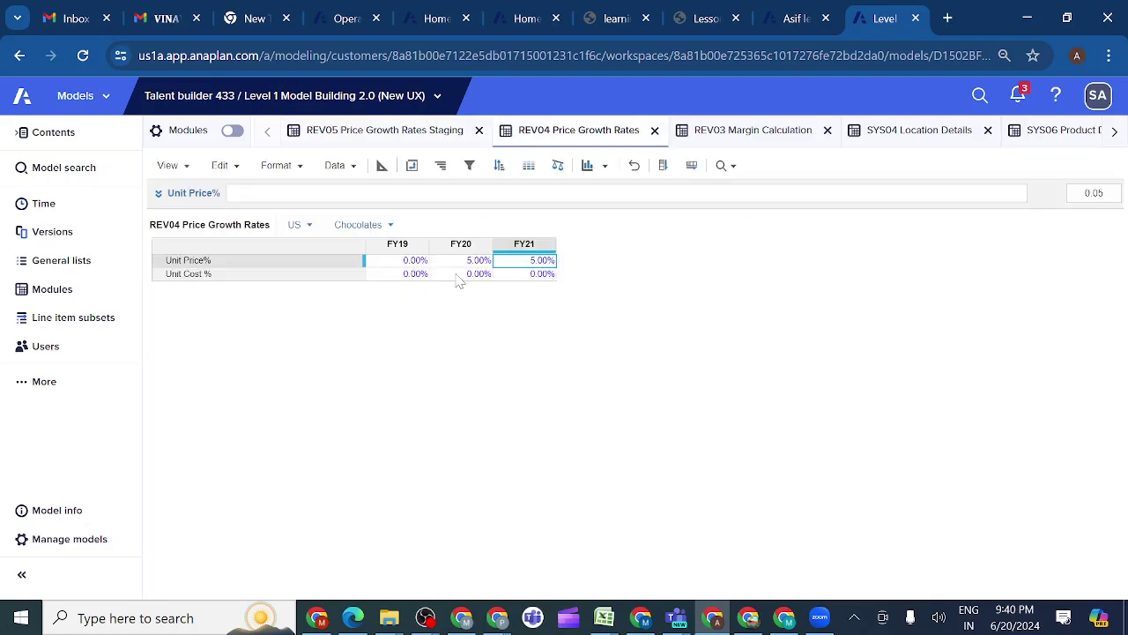
double_click(448, 274)
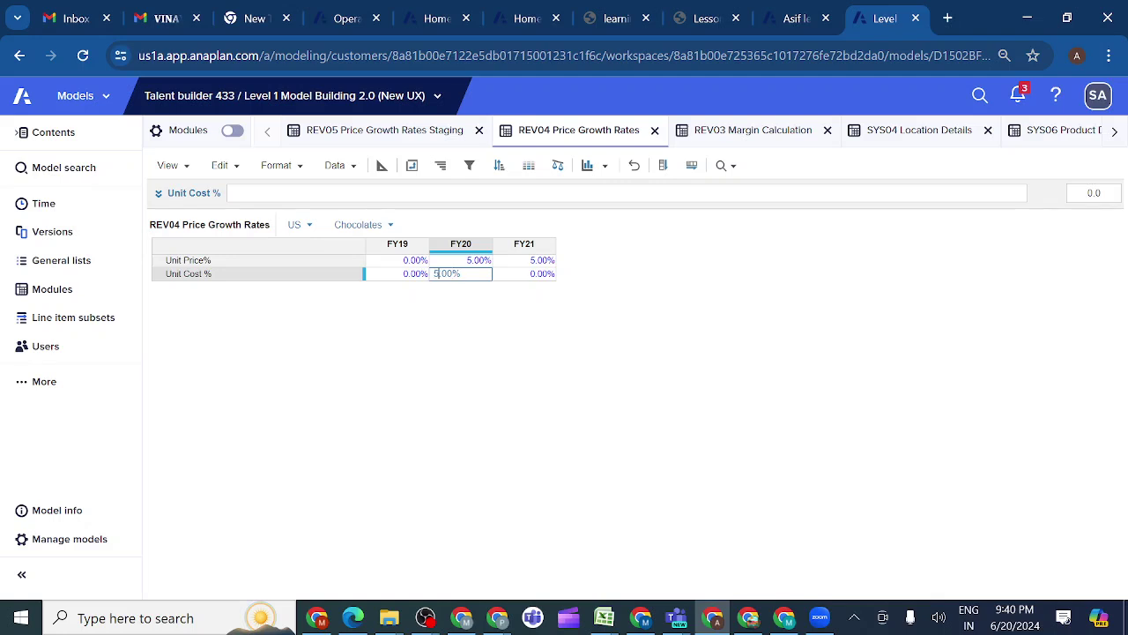
text(5)
key(Return)
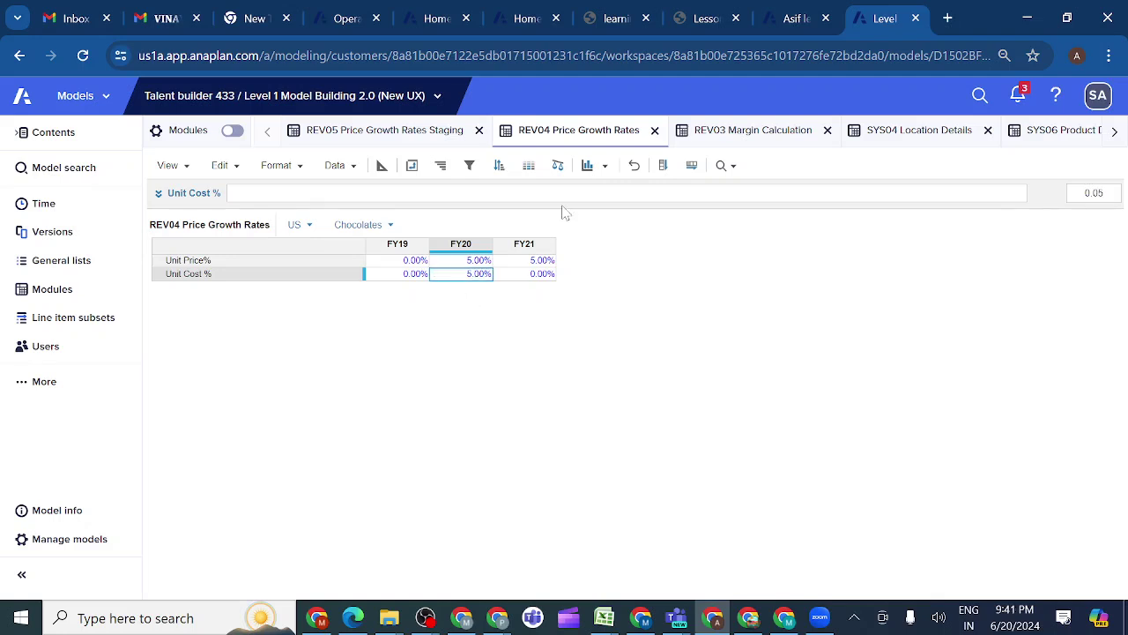
Step: Start the Unit Cost % formula in REV05 Price Growth Rates Staging with a reference to 'REV04 Price Growth Rates'.Unit Cost %
click(401, 134)
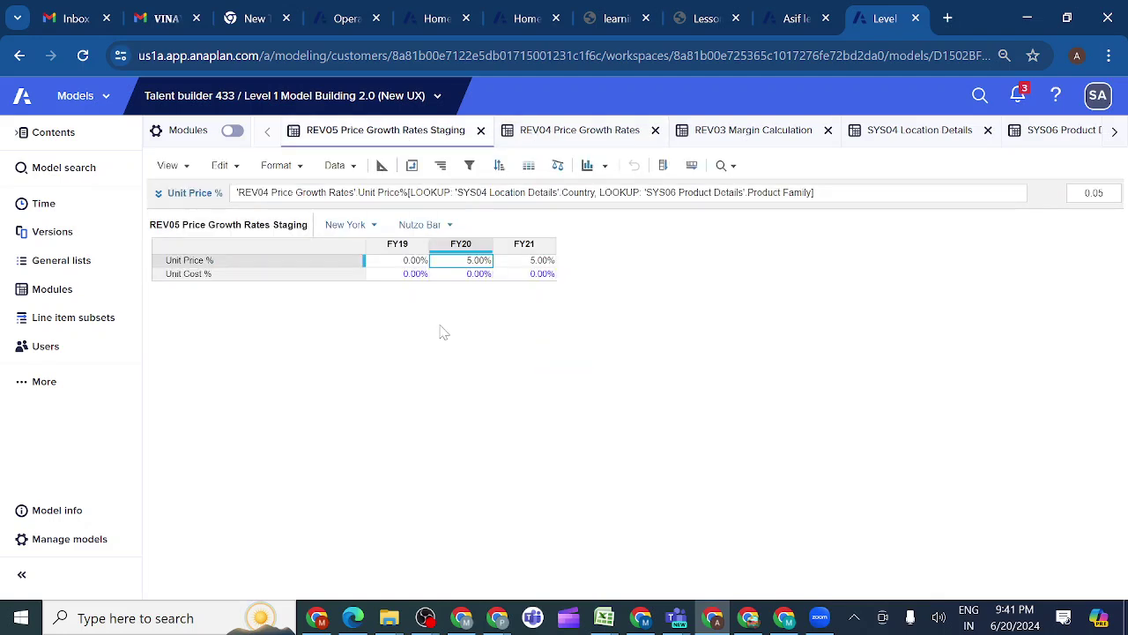
click(271, 276)
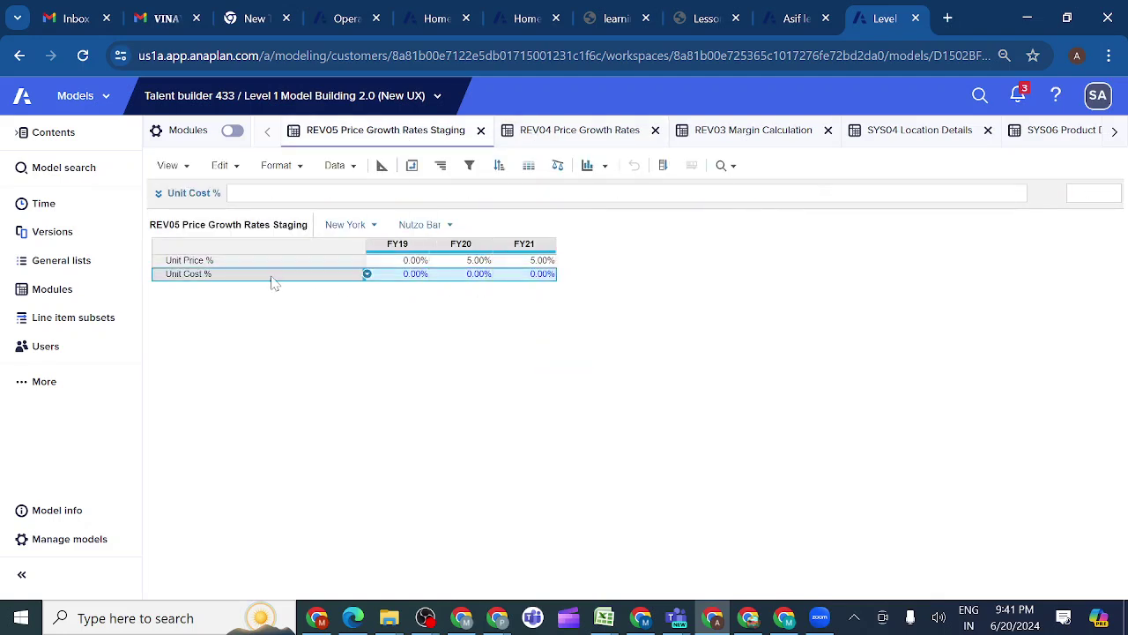
click(158, 196)
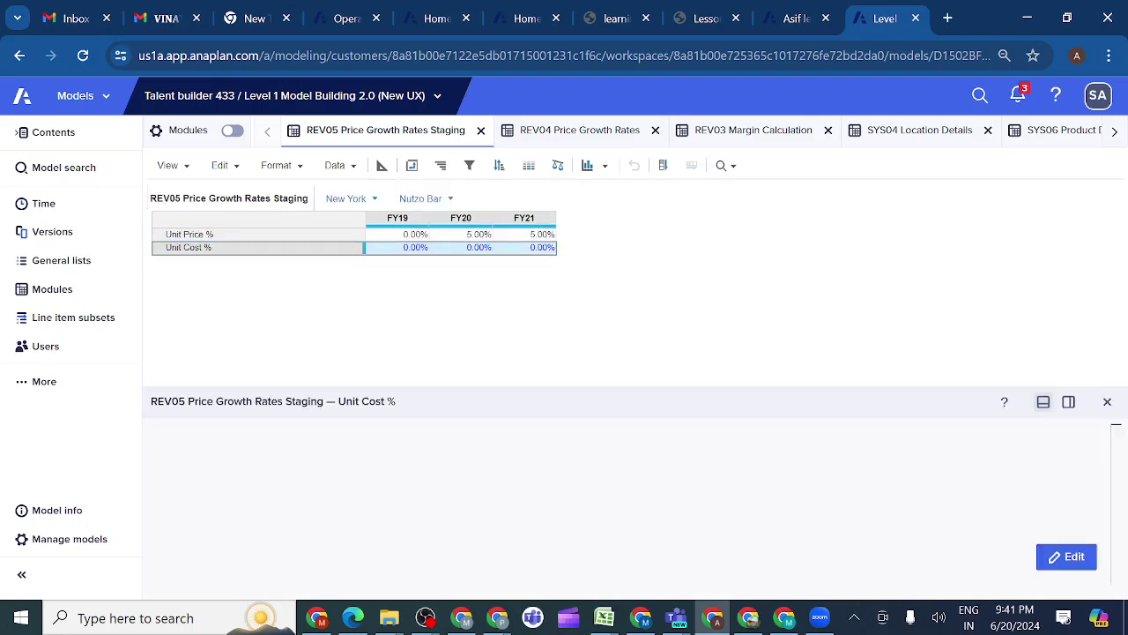
click(1066, 556)
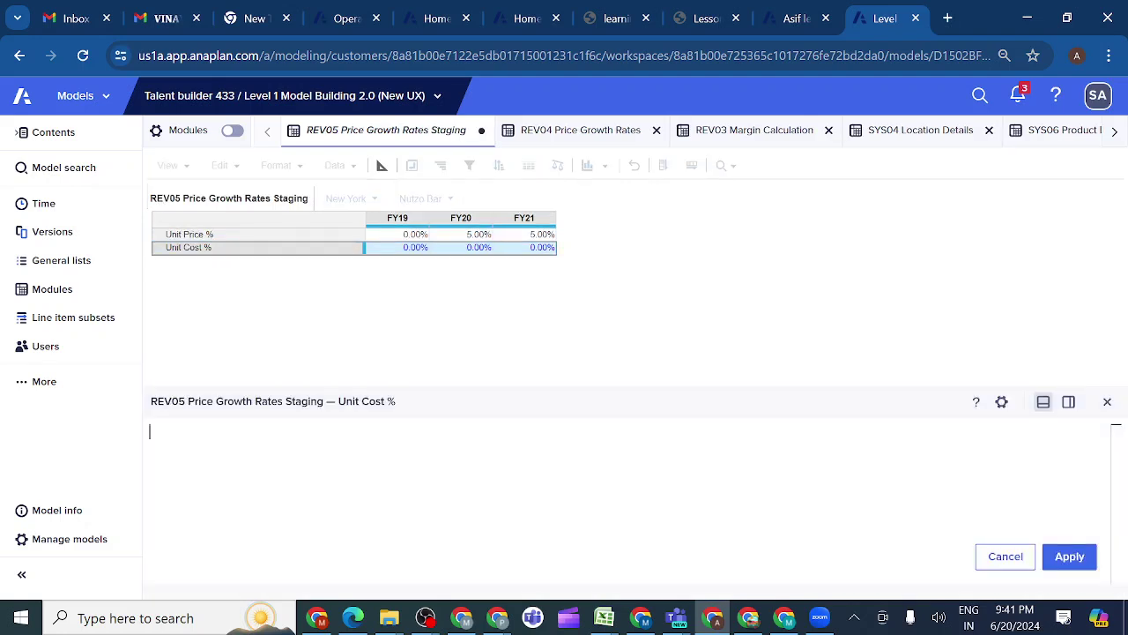
click(541, 132)
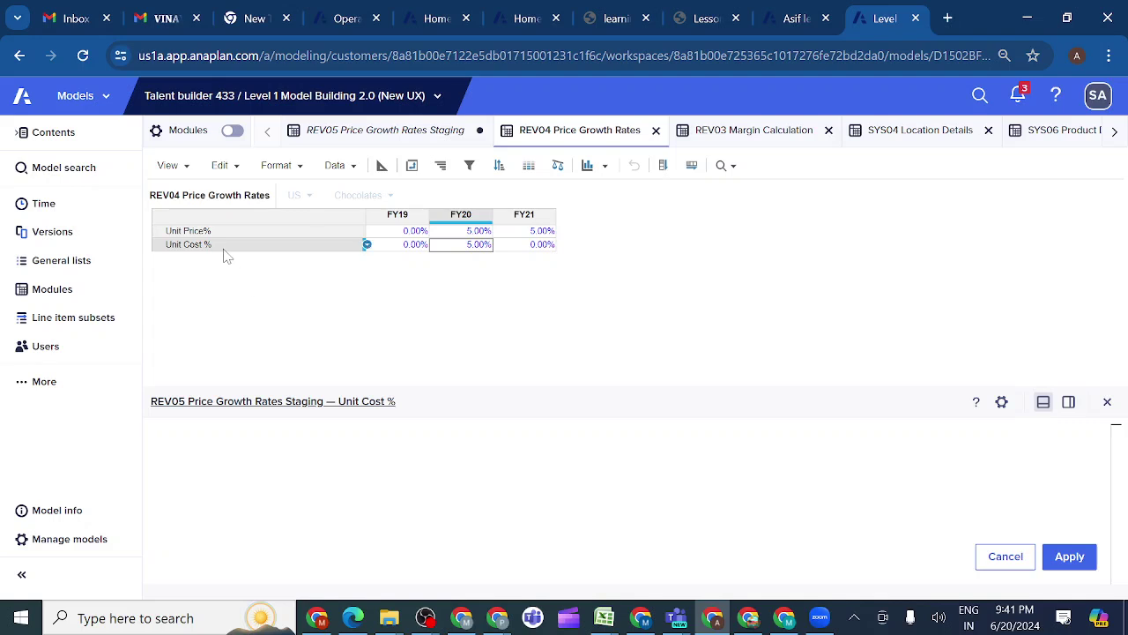
click(223, 251)
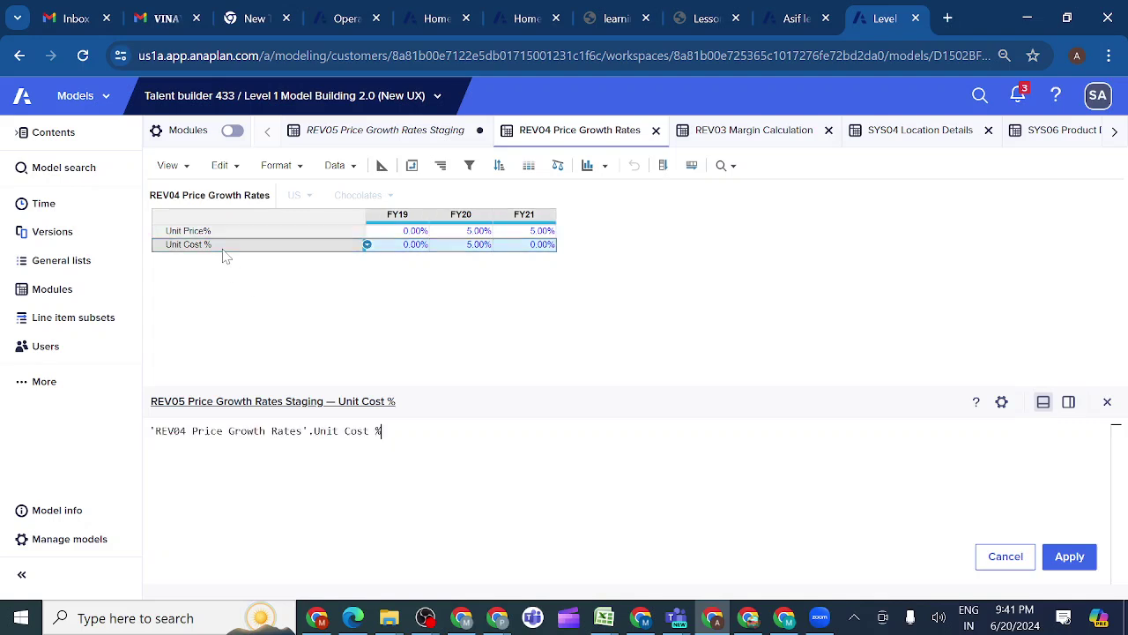
Step: Add a LOOKUP on 'SYS04 Location Details'.Country to the Unit Cost % formula
text([L)
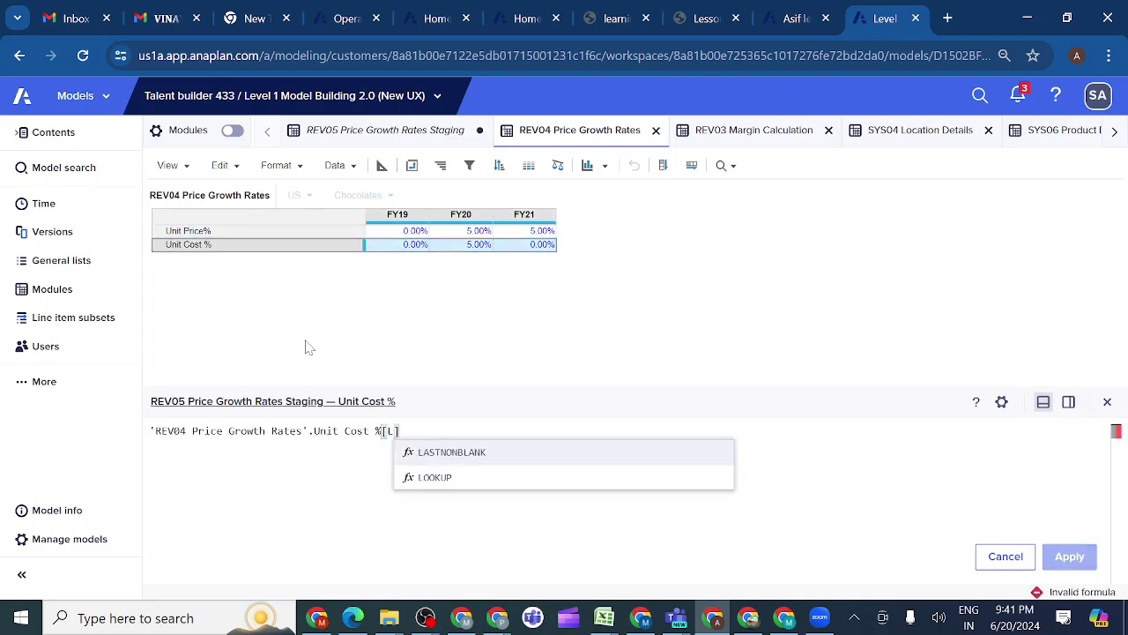
click(435, 477)
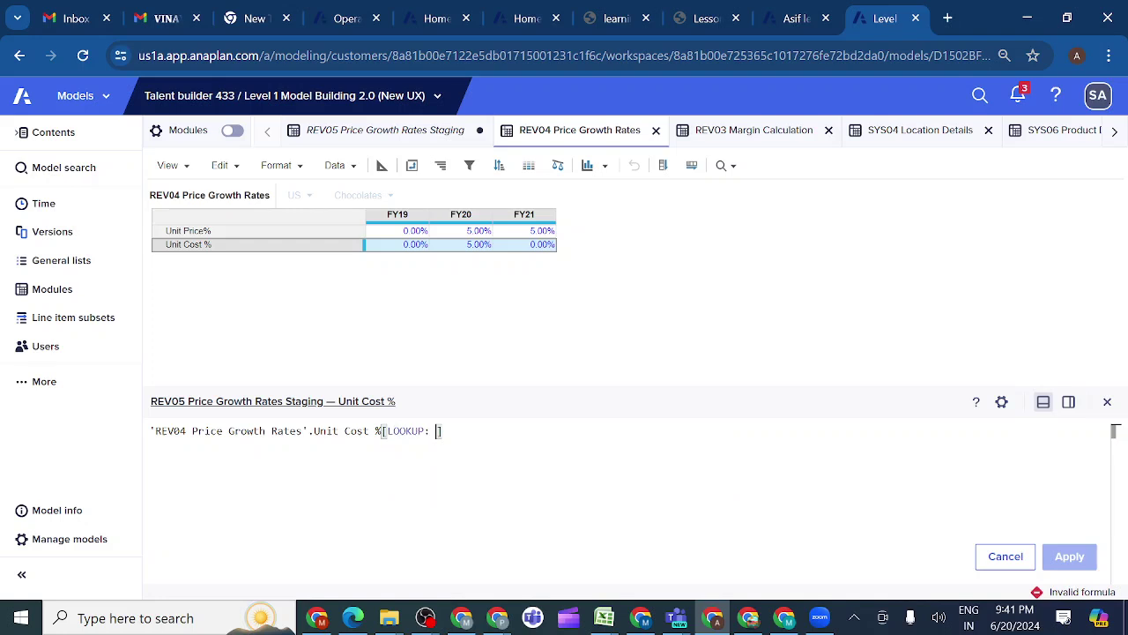
click(893, 136)
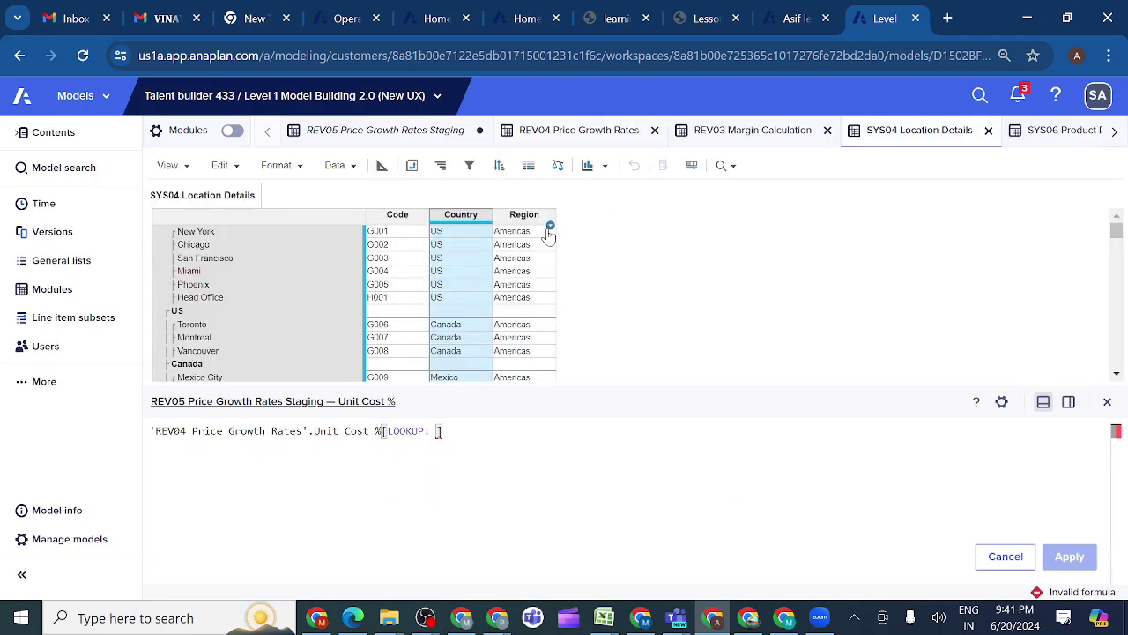
click(456, 219)
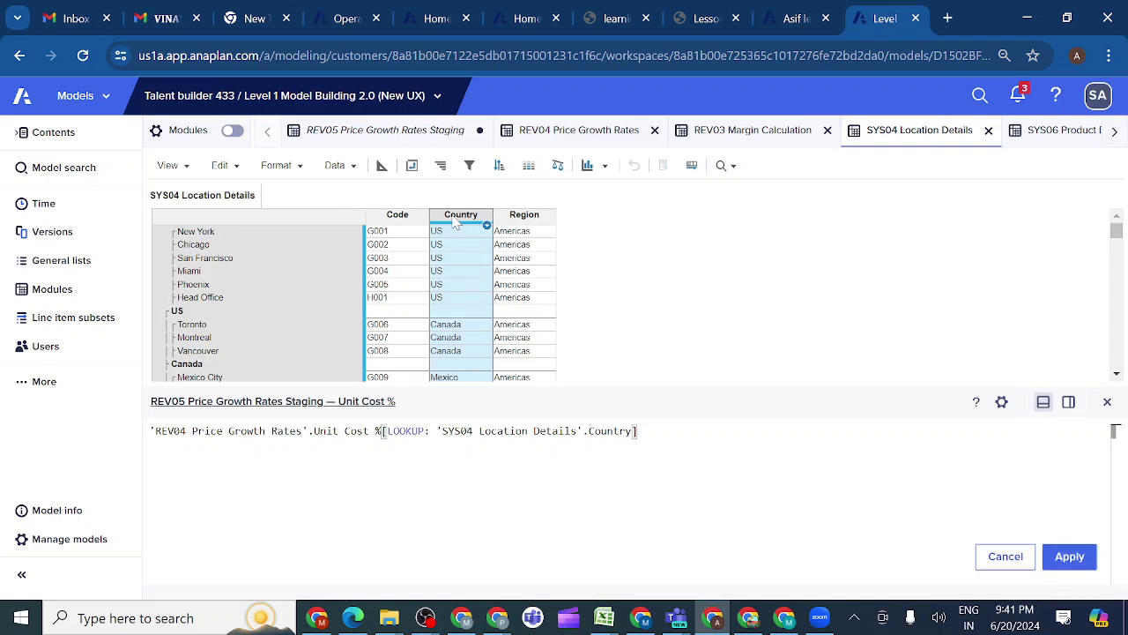
Step: Add a second LOOKUP on 'SYS06 Product Details'.Product Family to the Unit Cost % formula and apply it
text(,L)
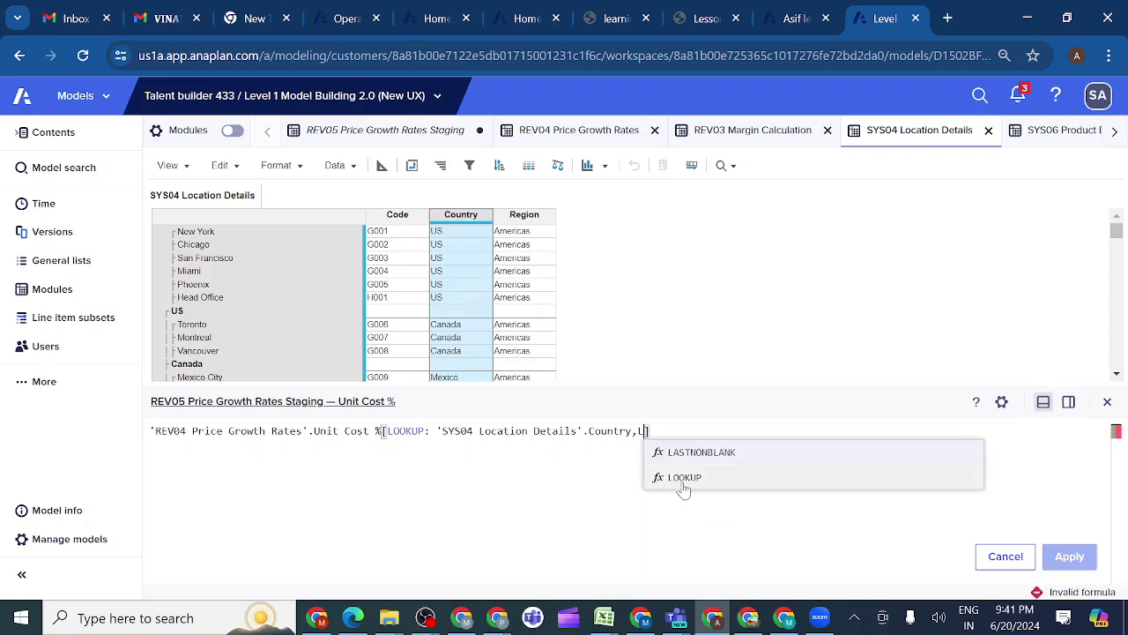
click(683, 479)
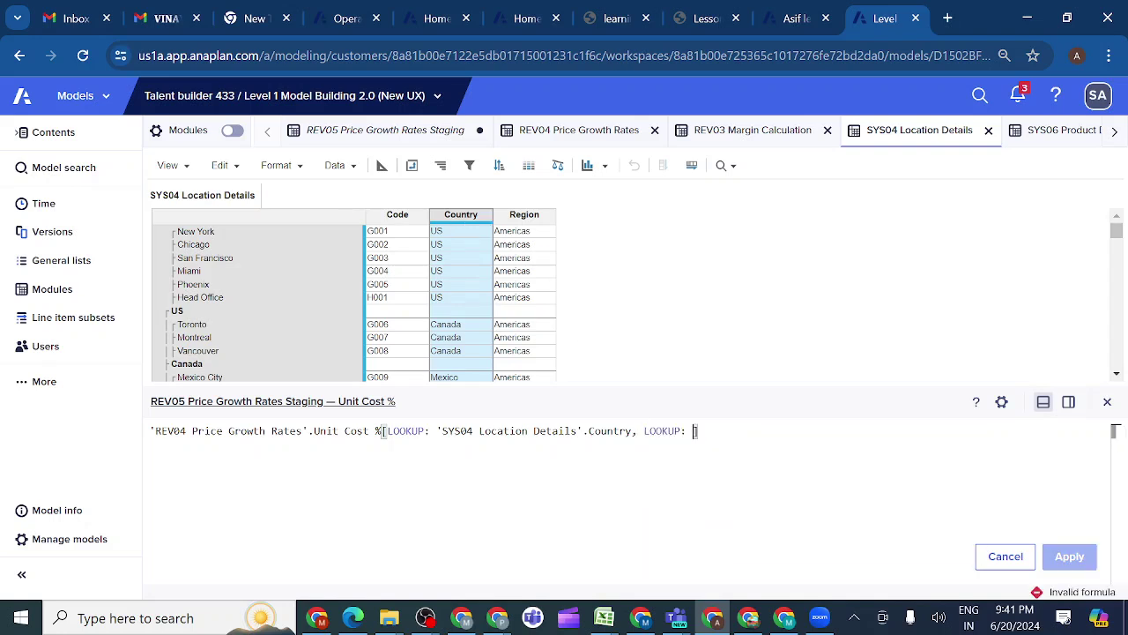
click(1061, 137)
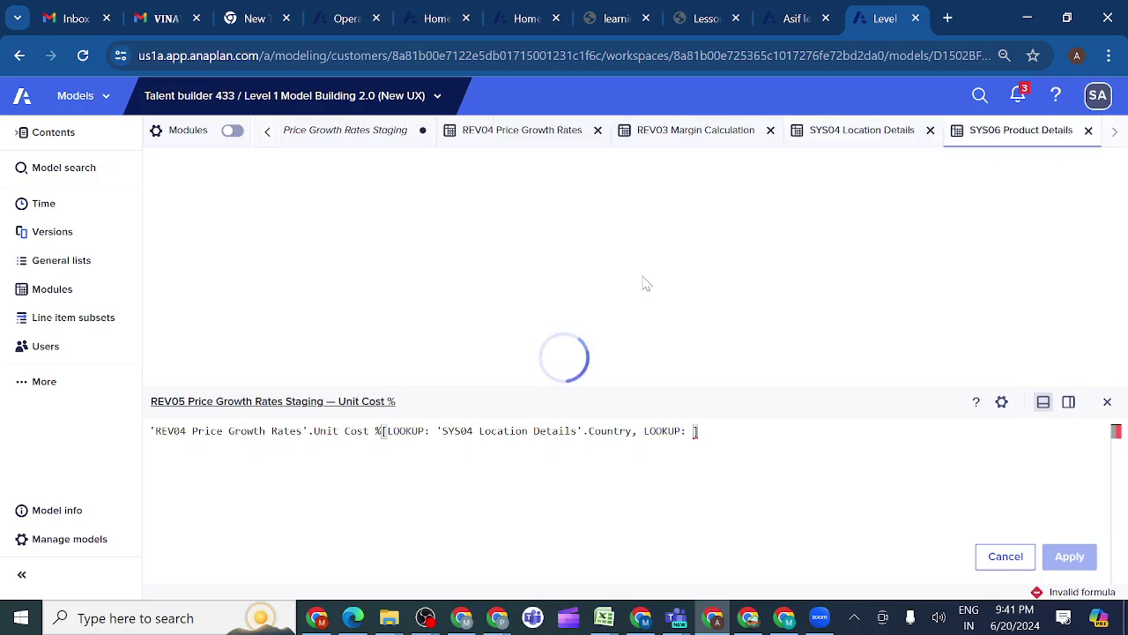
click(461, 215)
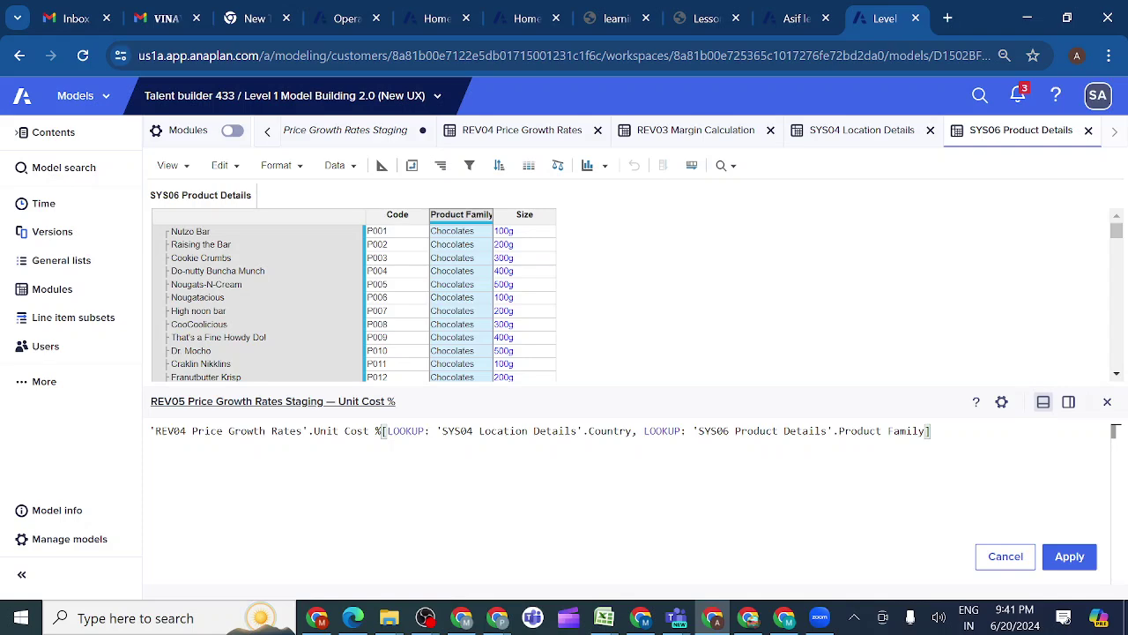
click(1070, 557)
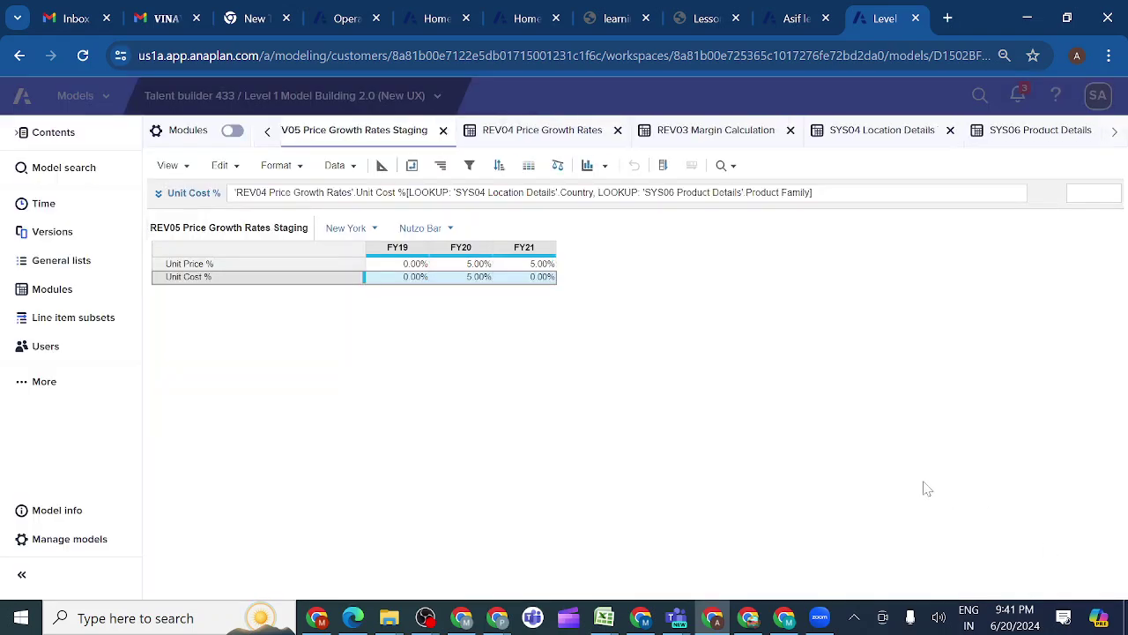
click(471, 276)
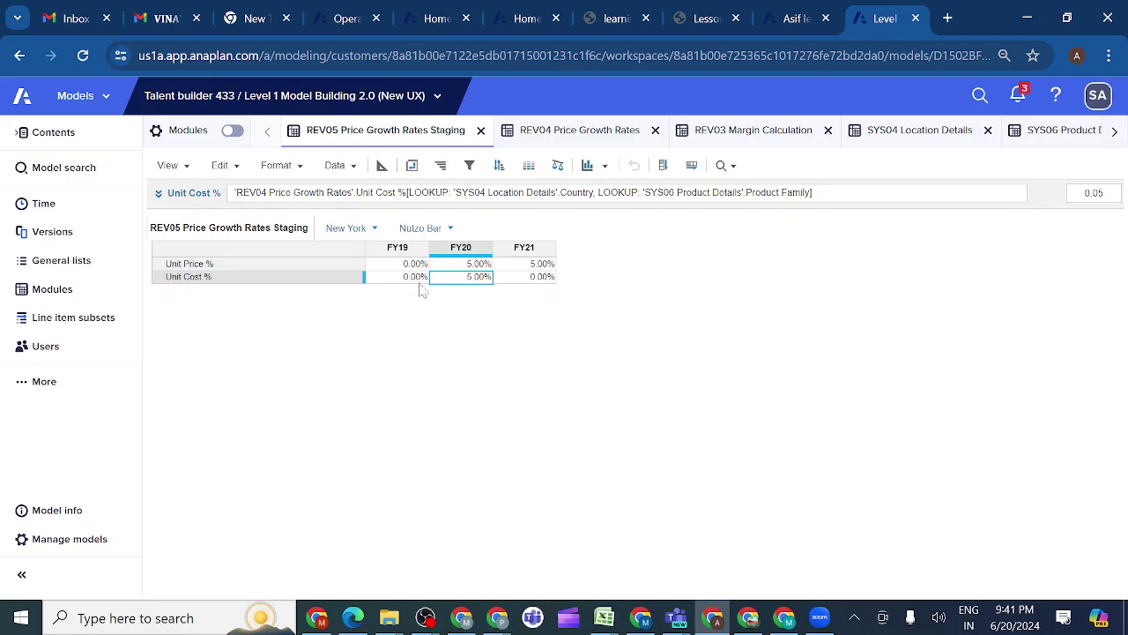
Step: Switch to the Lesson 9 course page and read the line item formulas in activity 9.2.6, Add Formulas to Margin Calculation Module
click(787, 25)
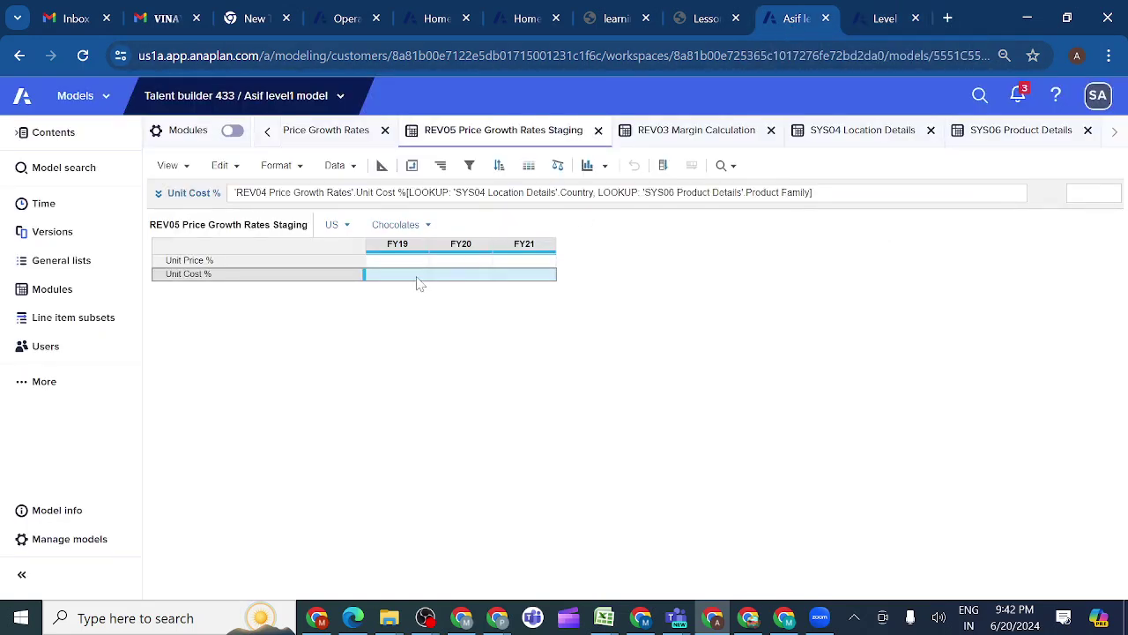
click(707, 19)
scroll(385, 484, down, 3)
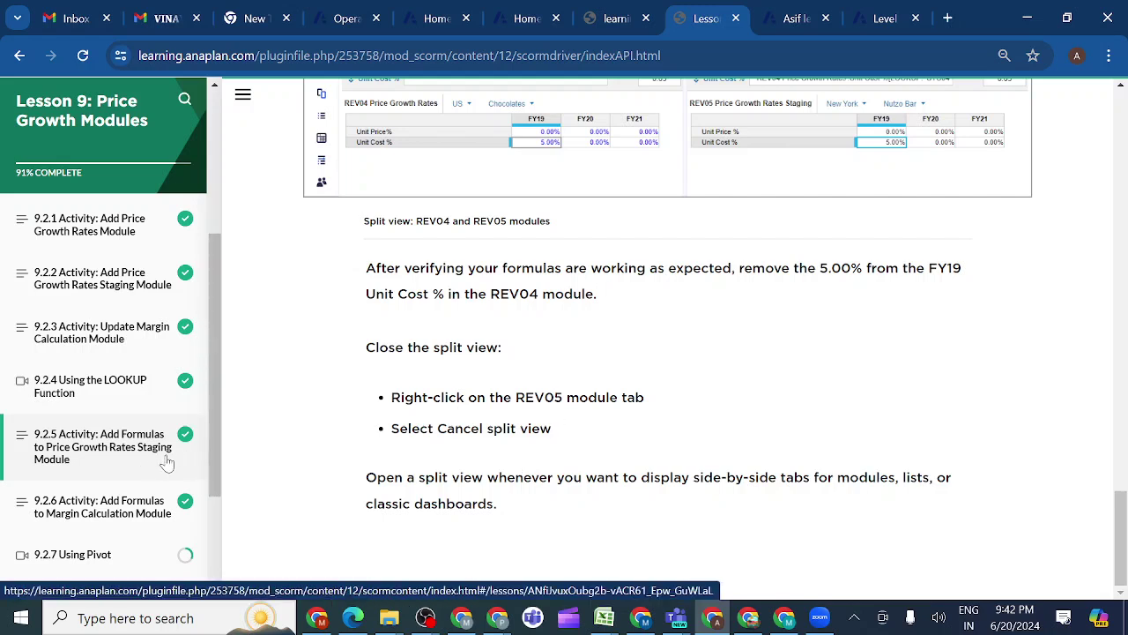
click(134, 516)
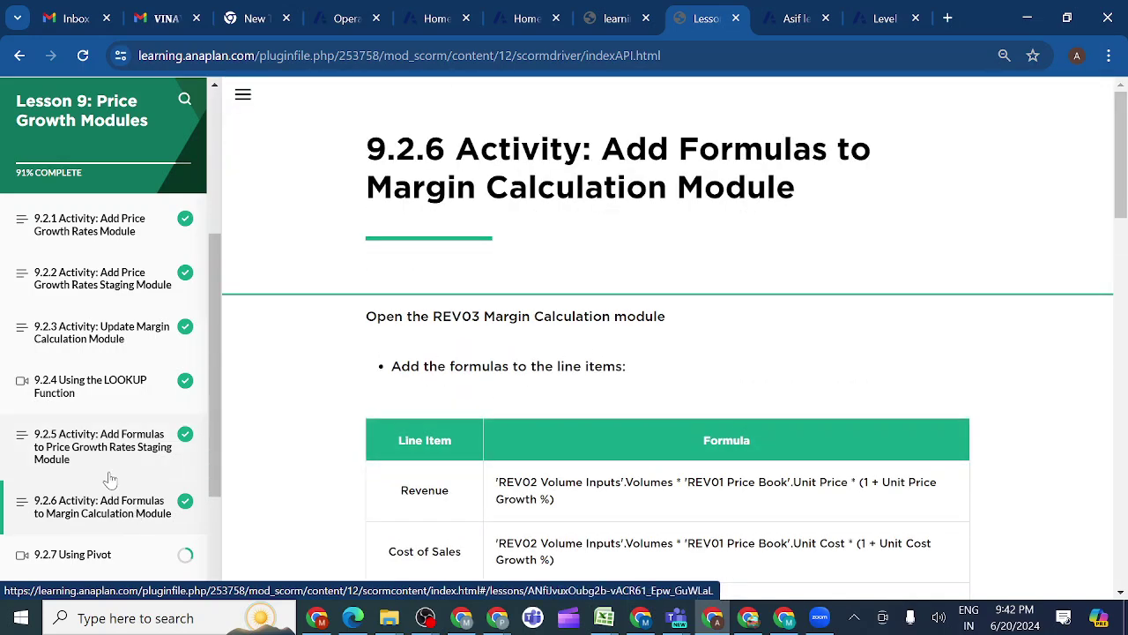
scroll(159, 467, down, 1)
scroll(279, 461, down, 3)
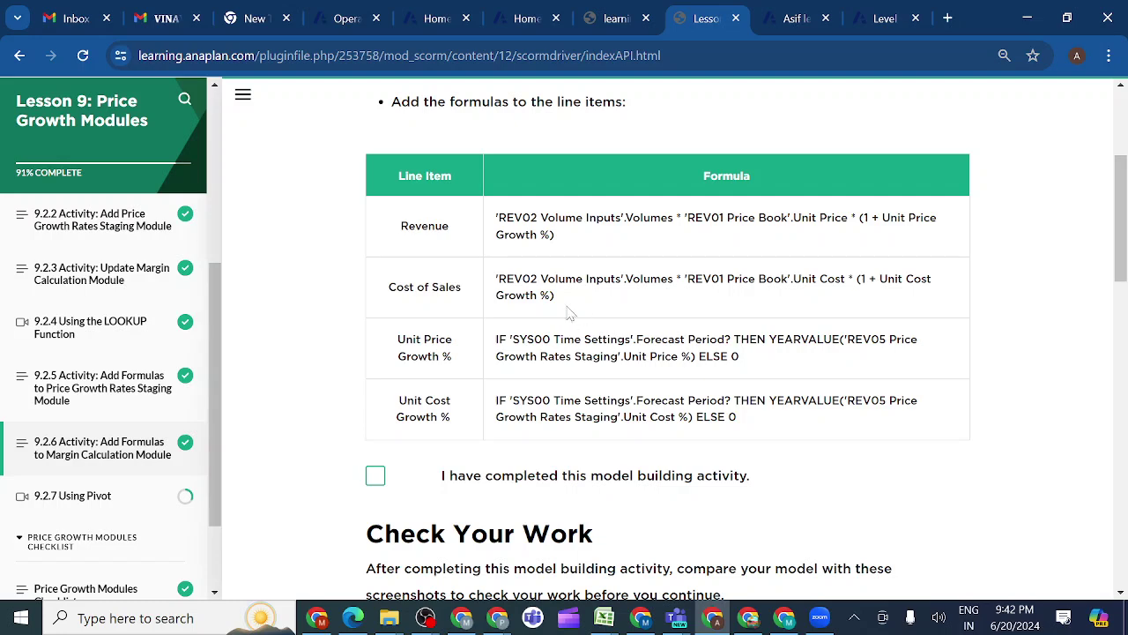
scroll(506, 282, up, 3)
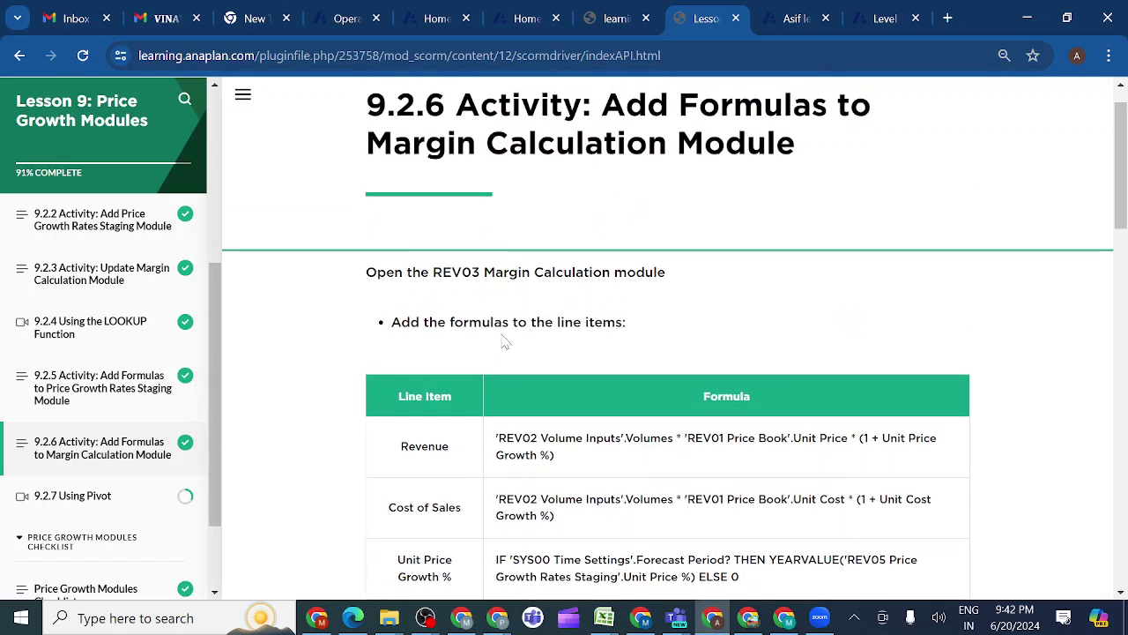
scroll(540, 432, down, 1)
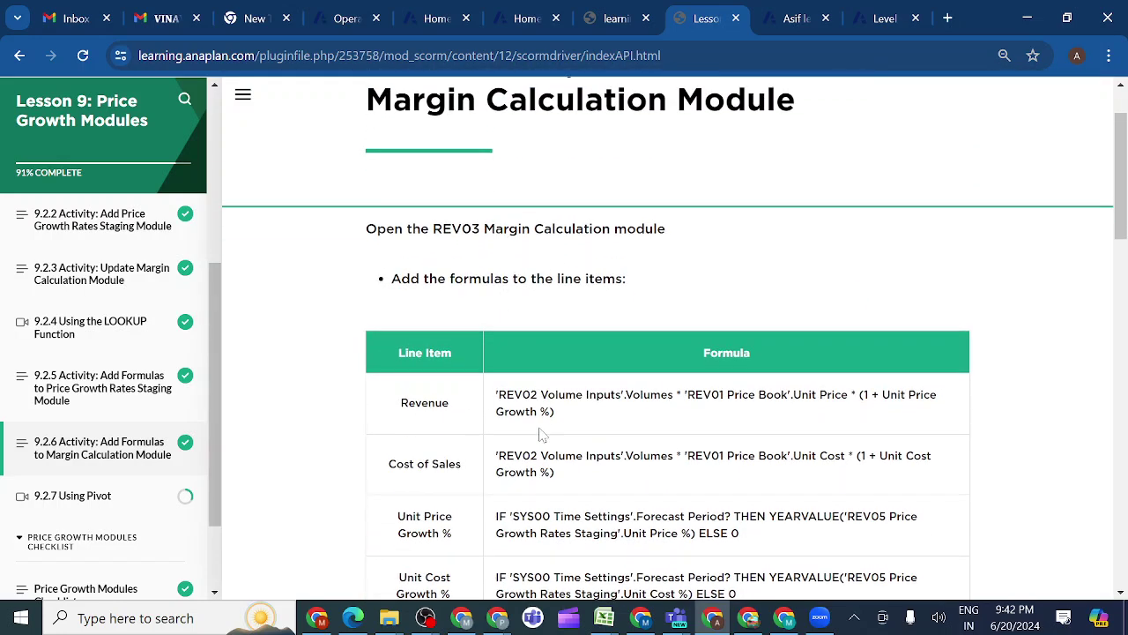
Step: Compare the REV03 Margin Calculation line item formulas in the Asif level1 model with those in the course activity
click(796, 20)
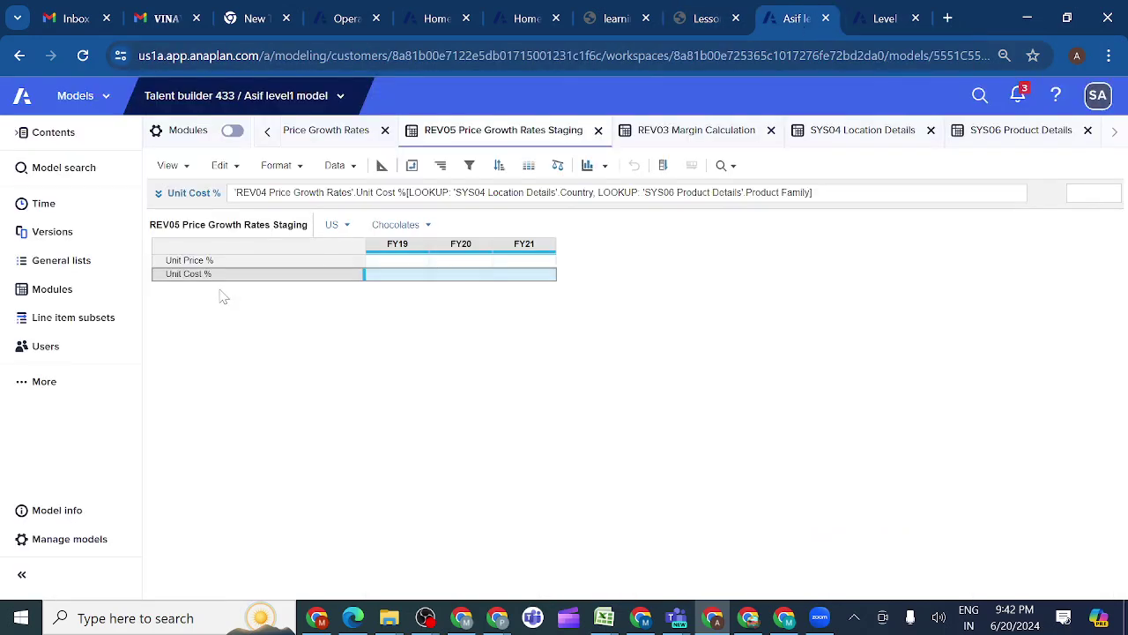
click(661, 132)
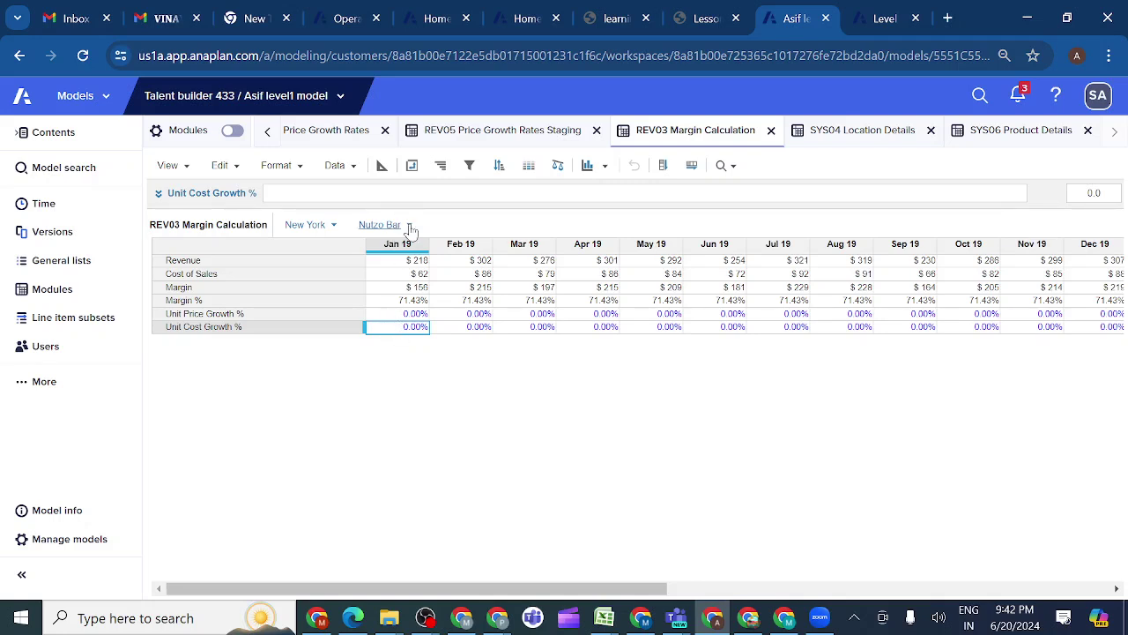
click(381, 167)
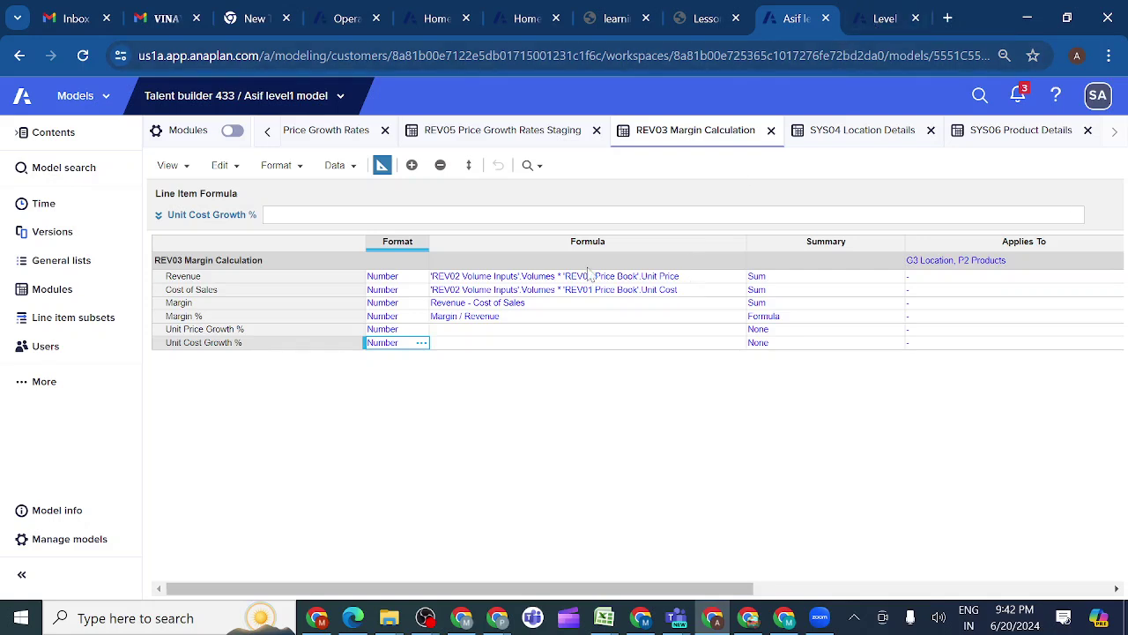
click(708, 19)
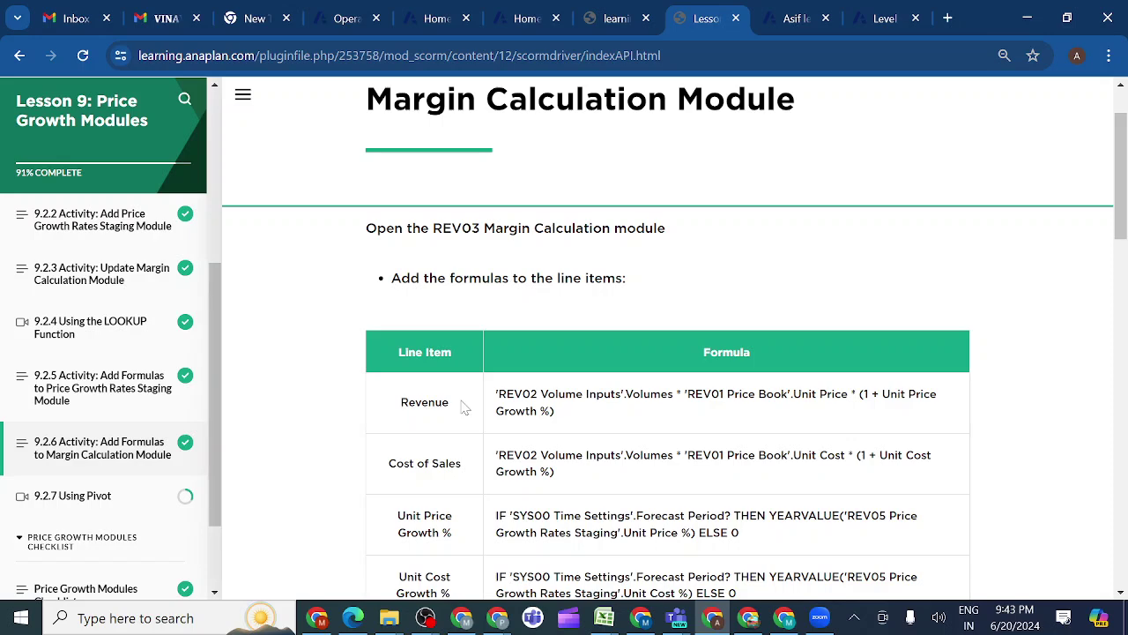
scroll(451, 491, down, 2)
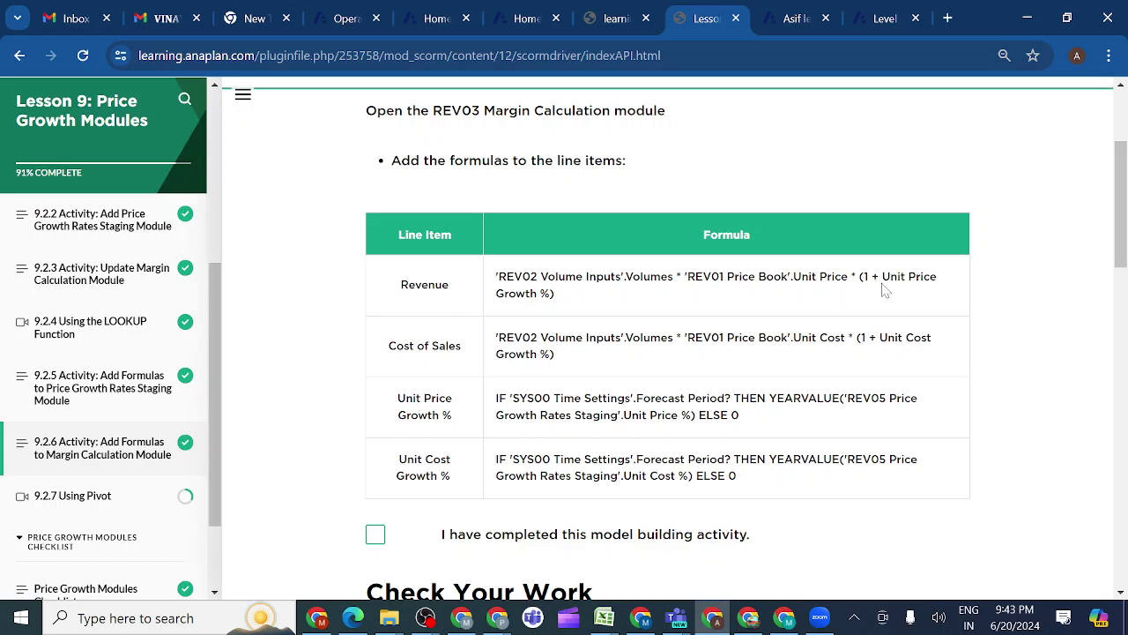
click(790, 18)
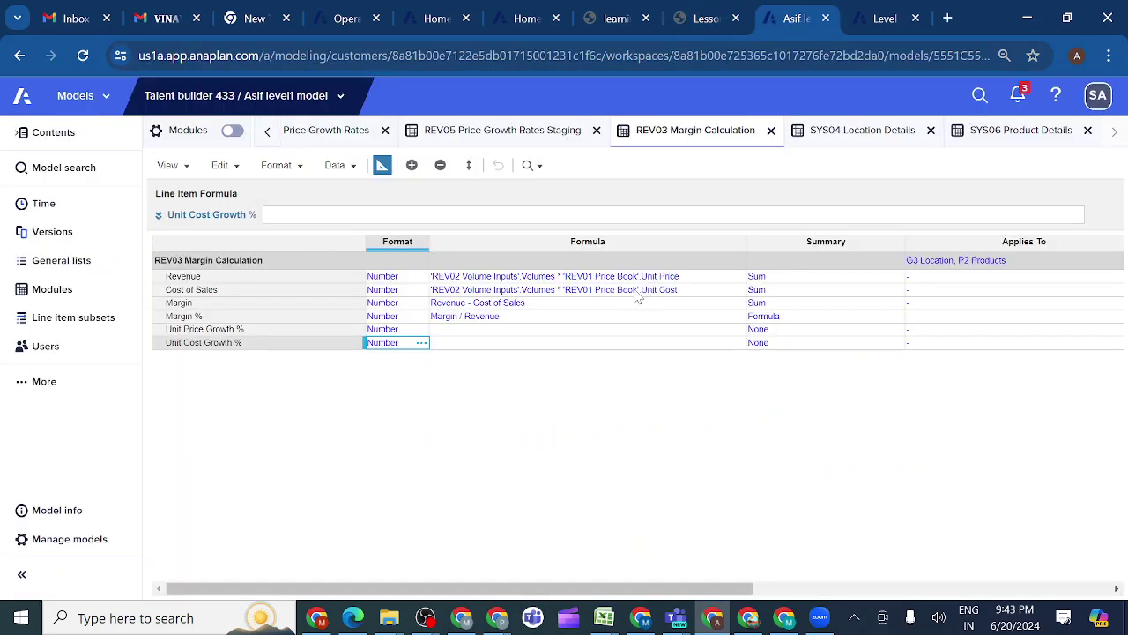
Step: Examine the monthly Revenue and Unit Price Growth % rows in REV03 Margin Calculation and the formula behind Revenue
click(381, 170)
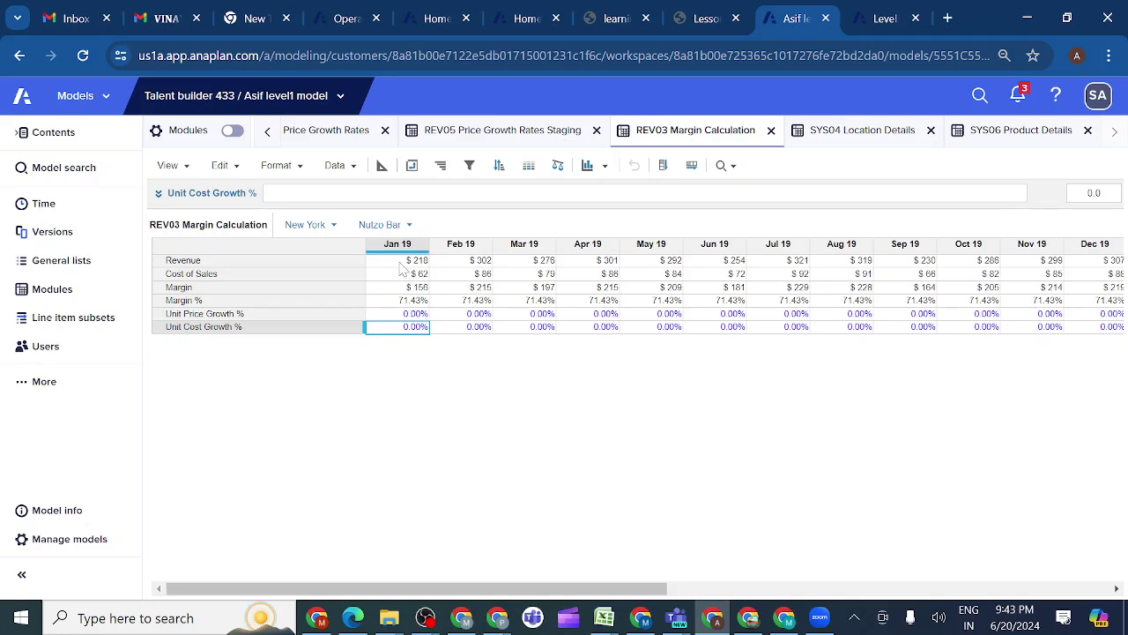
click(399, 263)
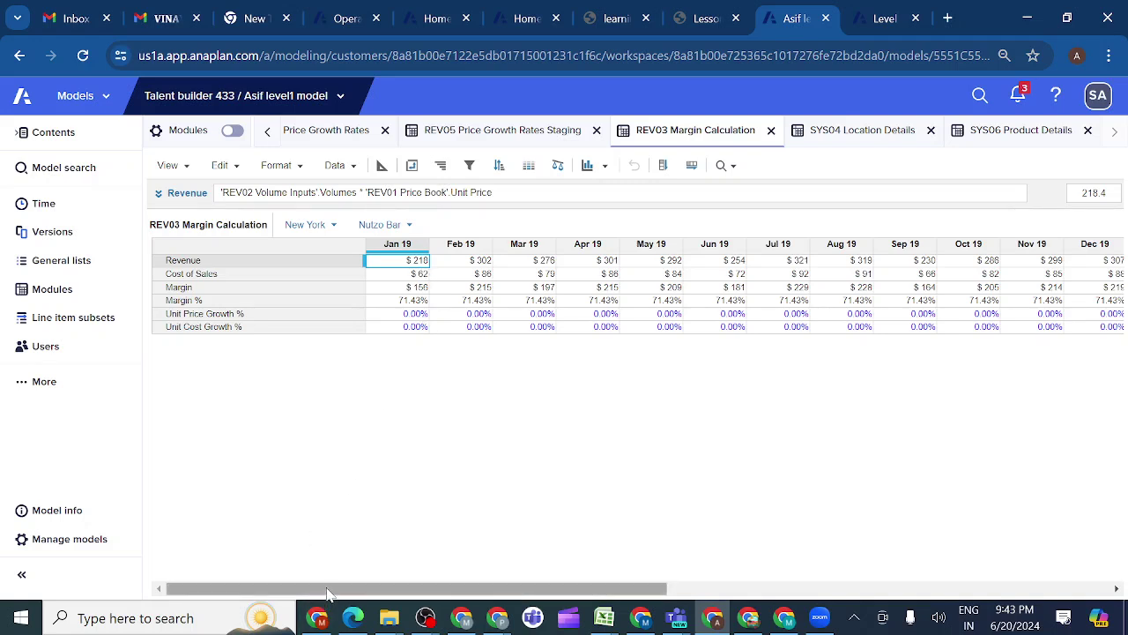
mouse_move(326, 593)
mouse_down()
mouse_move(379, 588)
mouse_move(334, 588)
mouse_up()
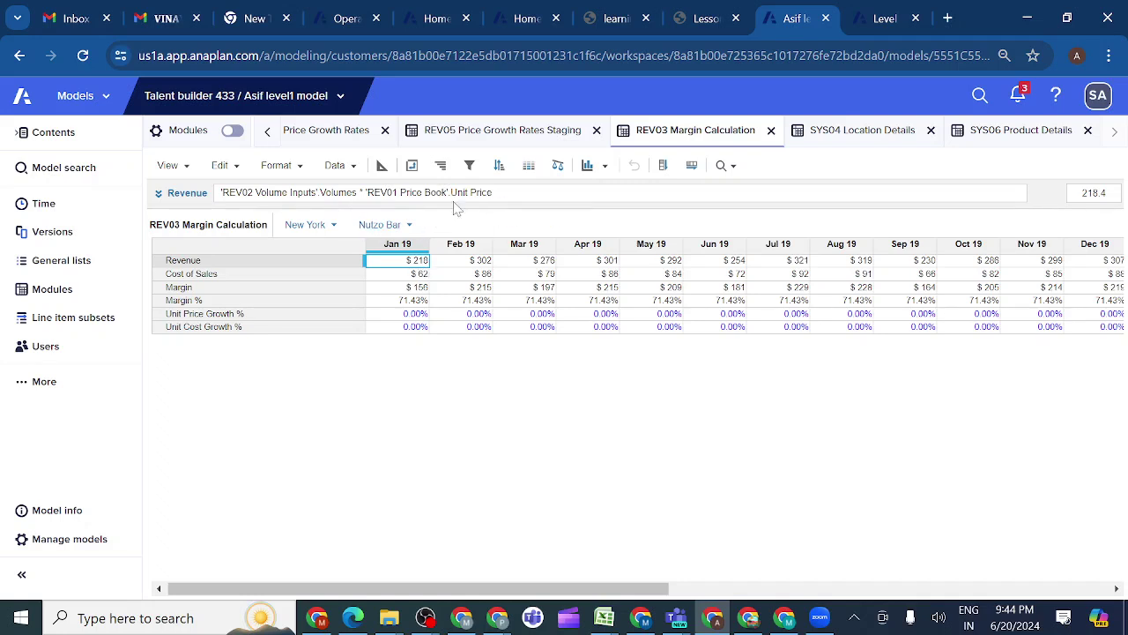
click(388, 315)
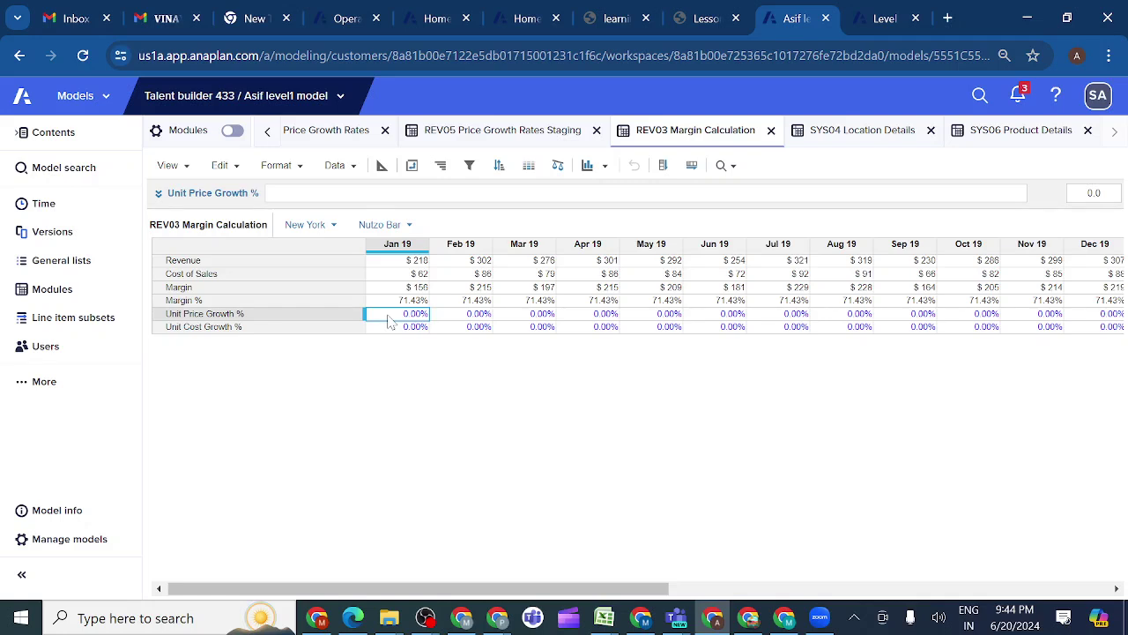
click(341, 264)
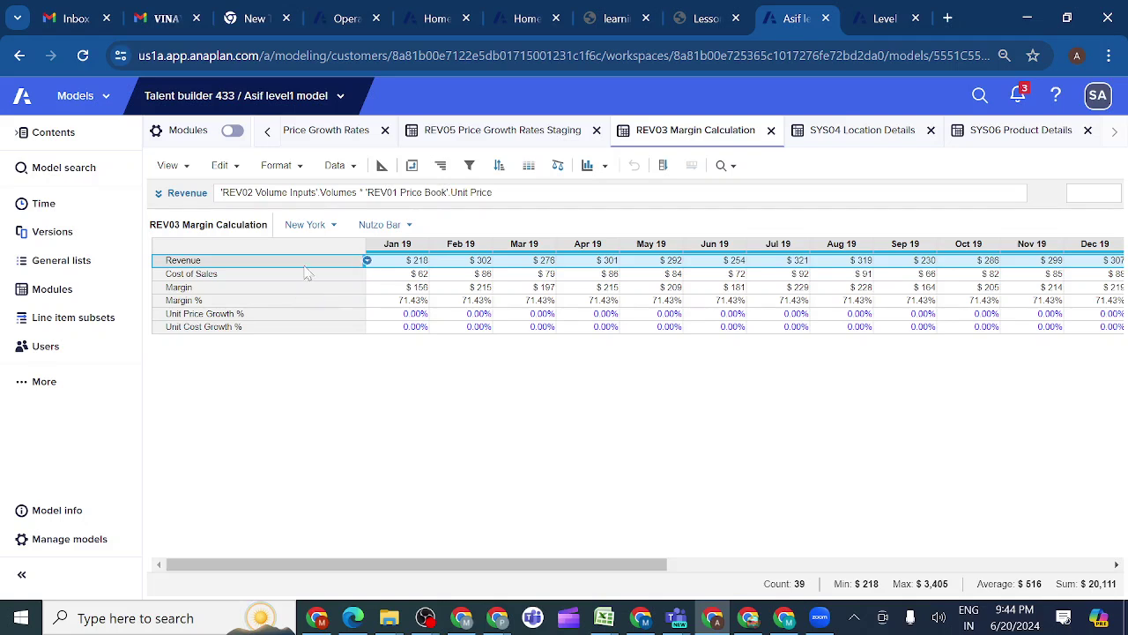
Step: Extend the Revenue formula in REV03 Margin Calculation by multiplying it by (1 + Unit Price Growth %) and apply it
click(381, 166)
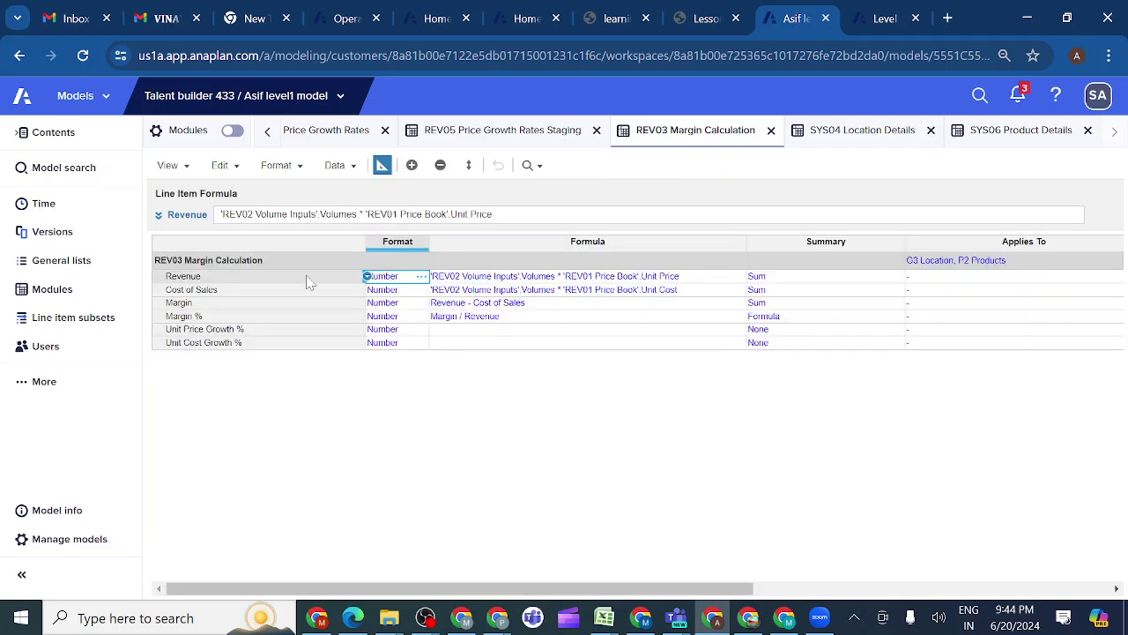
click(158, 217)
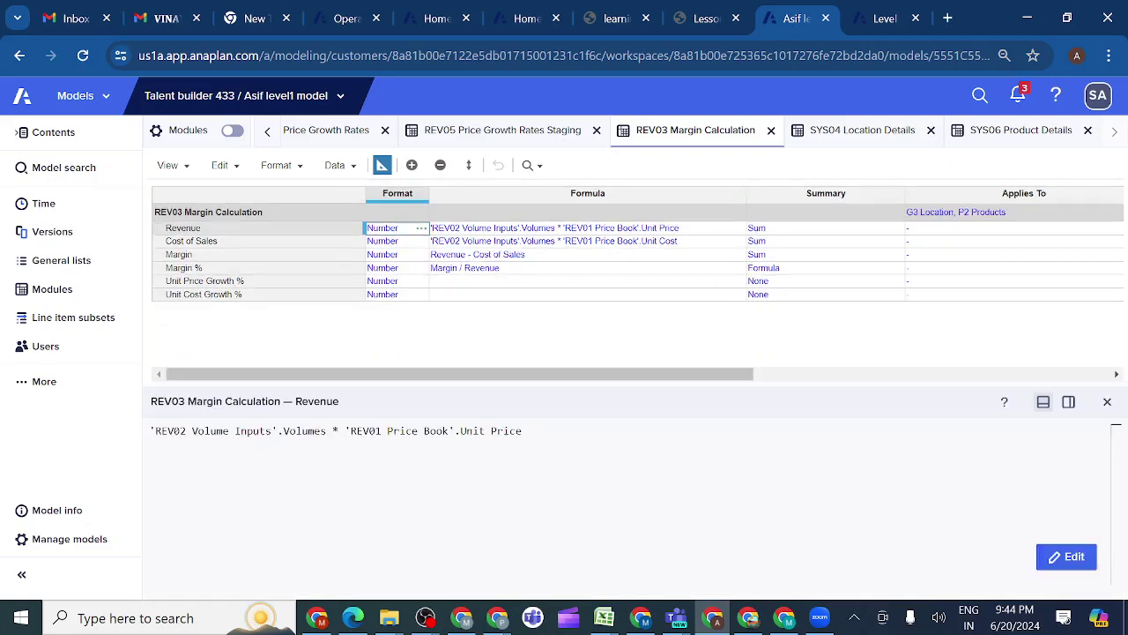
click(1067, 556)
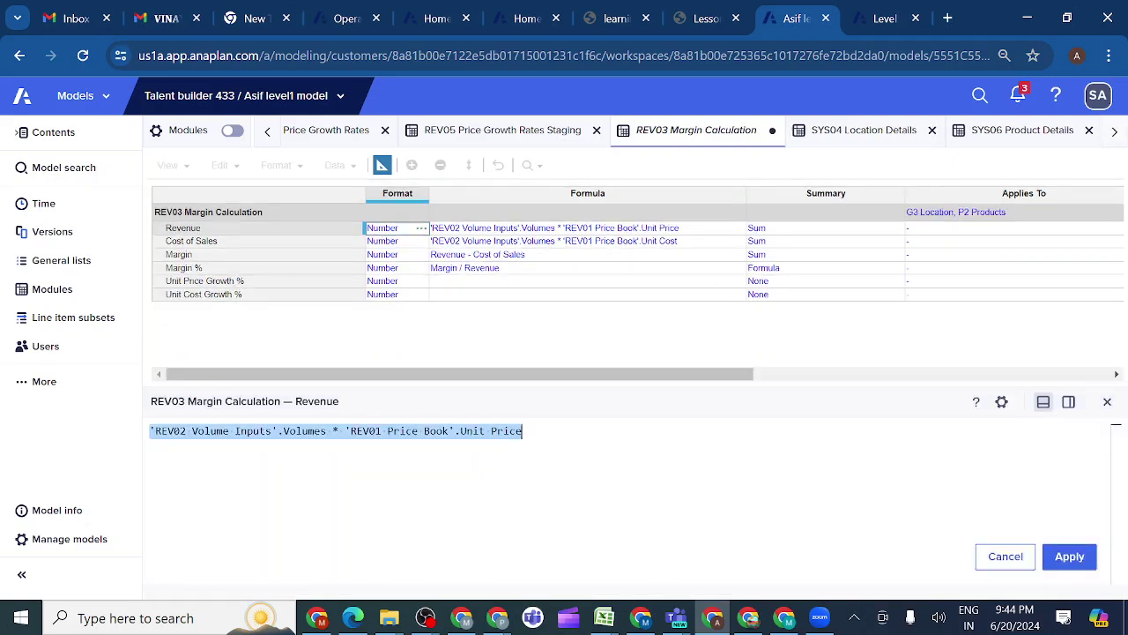
click(523, 431)
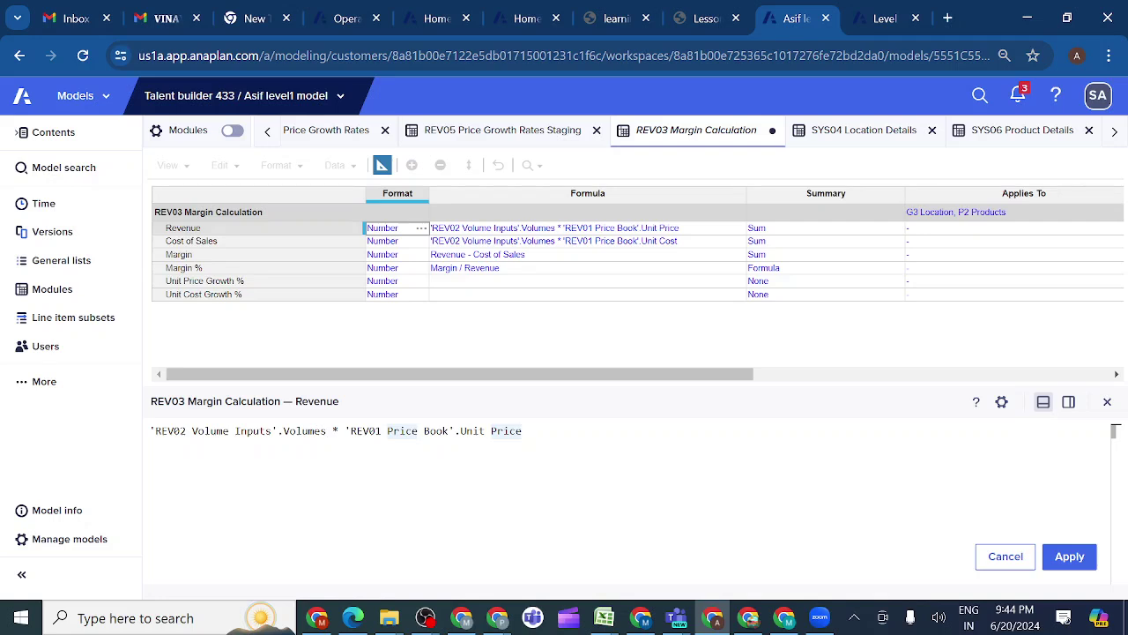
text(*)
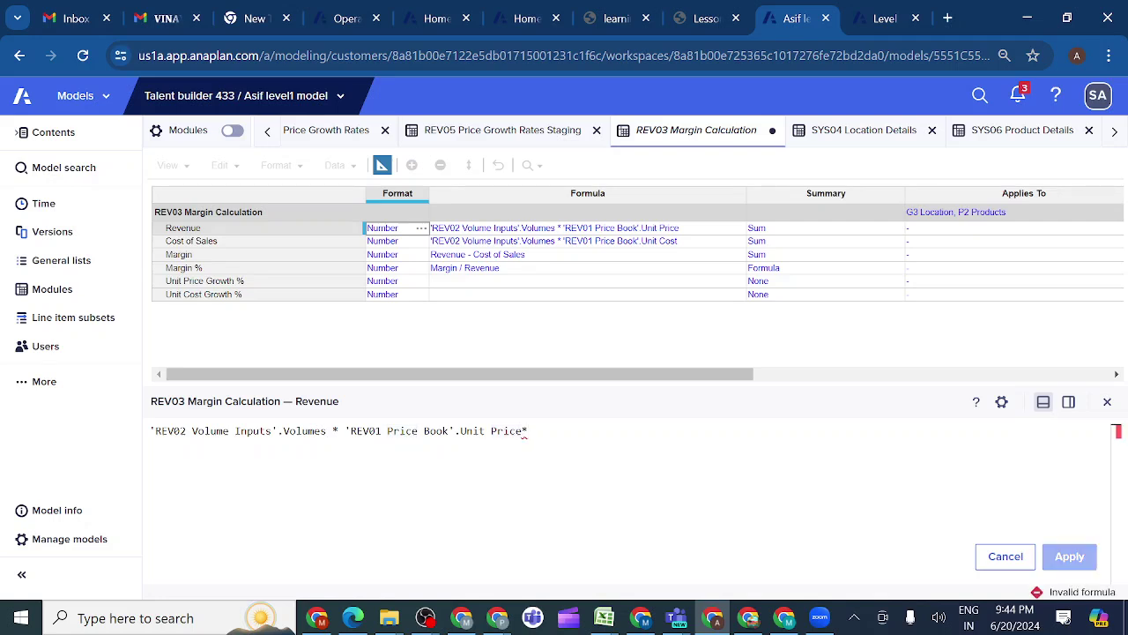
text(1)
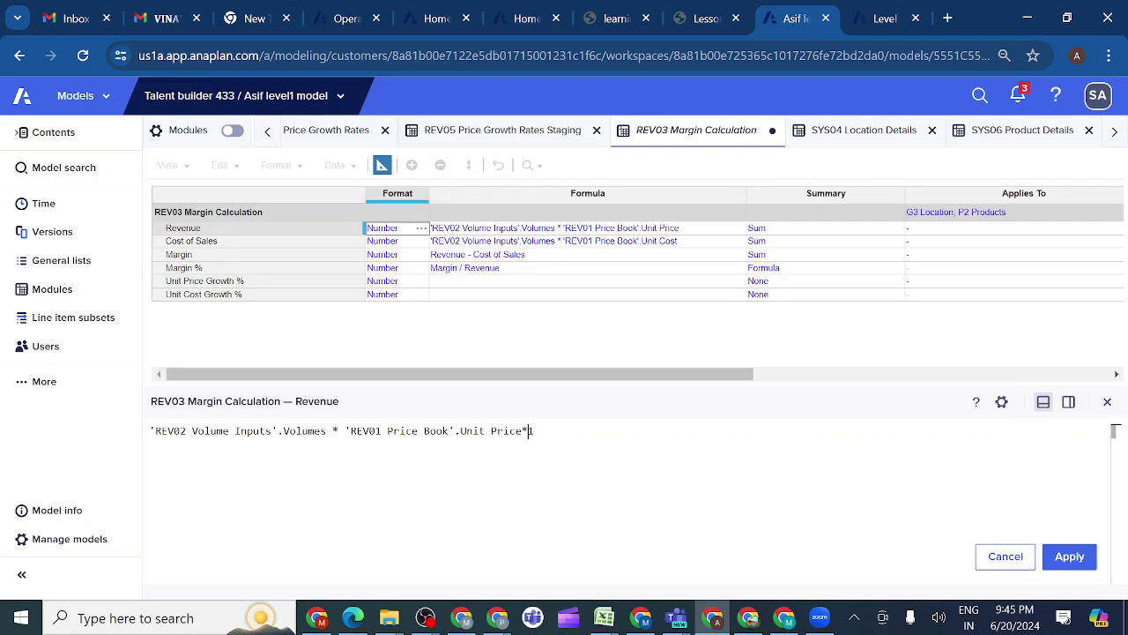
key(BackSpace)
key(BackSpace)
text(* ()
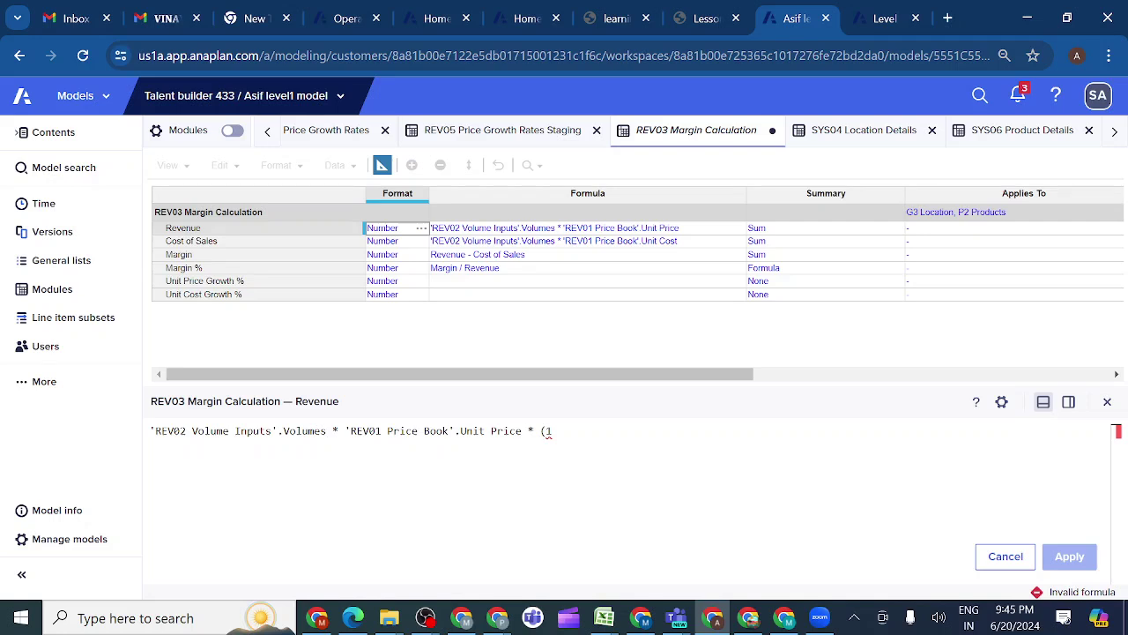
text(1+)
click(251, 284)
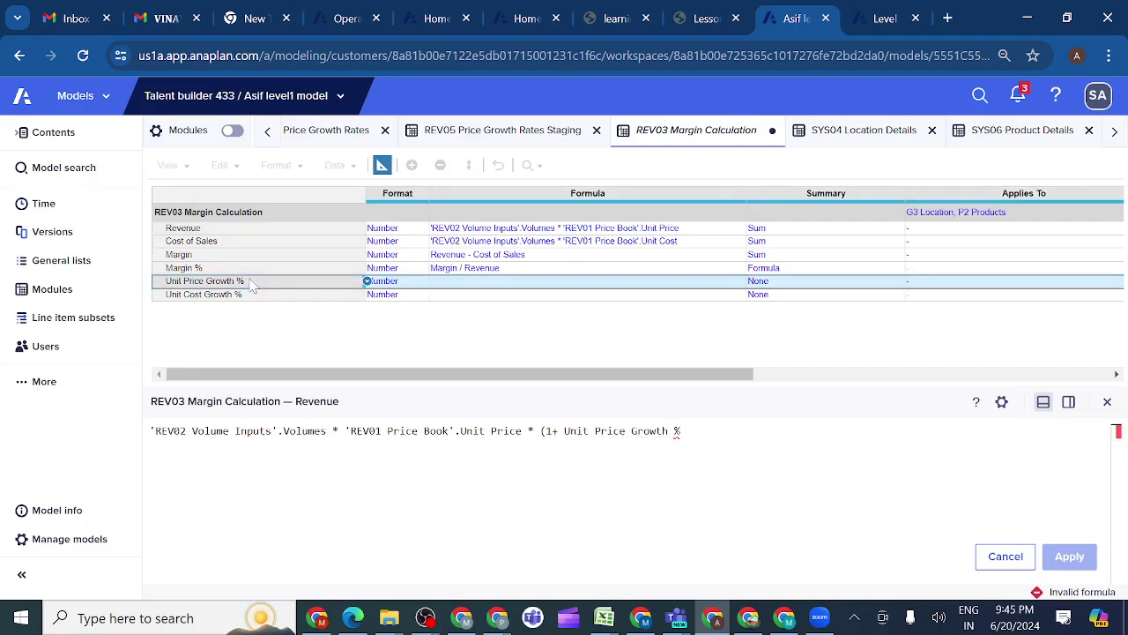
text())
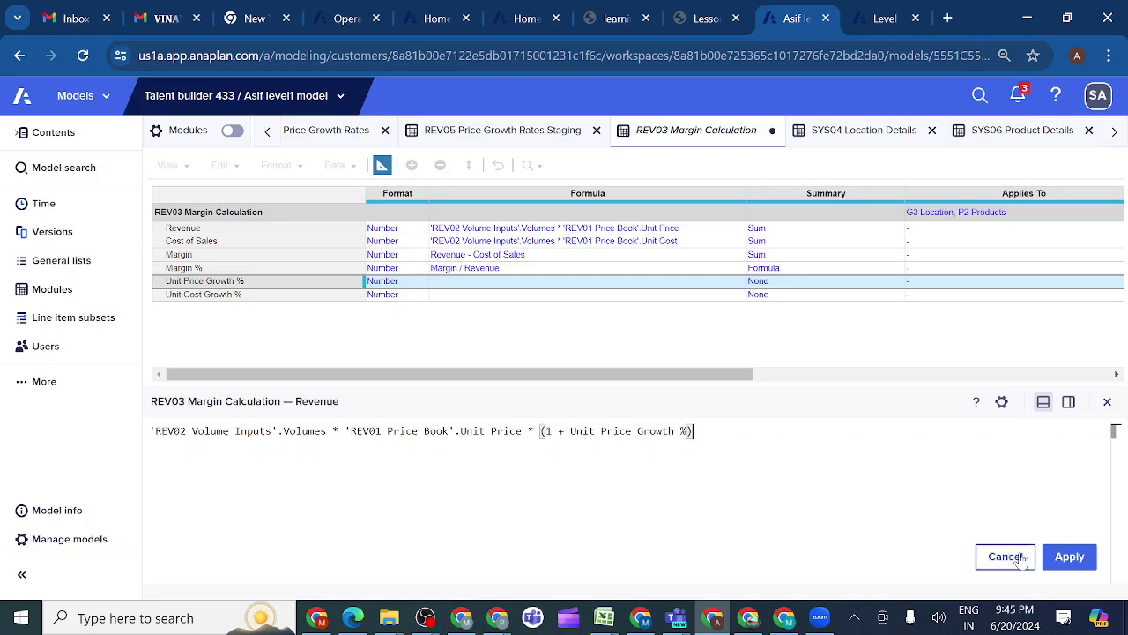
click(1069, 558)
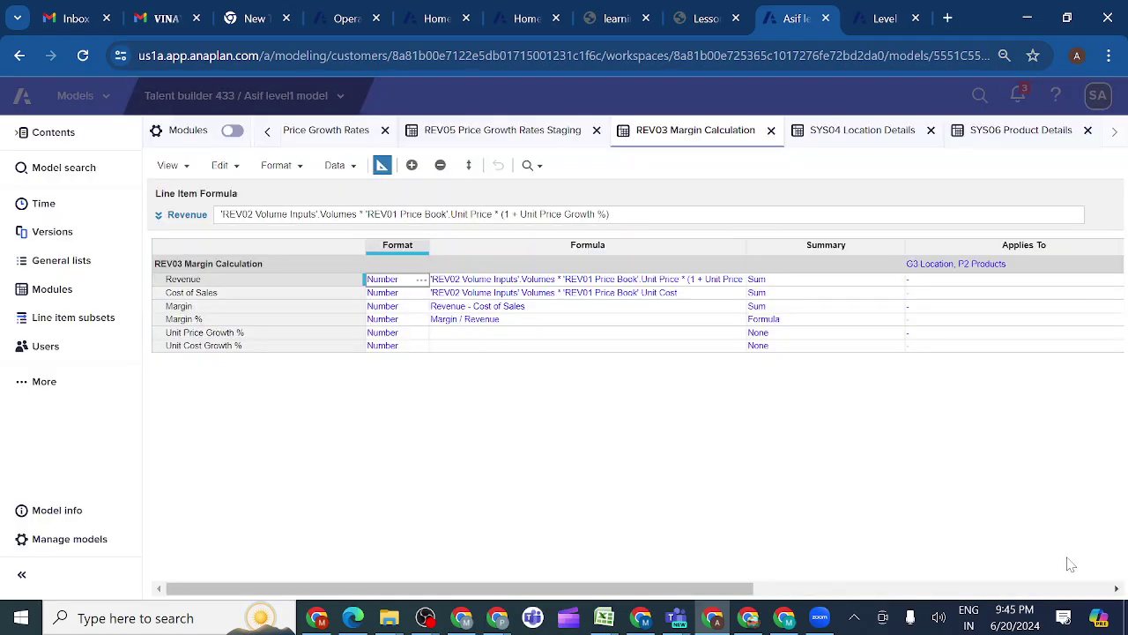
Step: Review the Revenue and Unit Price Growth % rows in the REV03 Margin Calculation grid with the updated formula
click(380, 168)
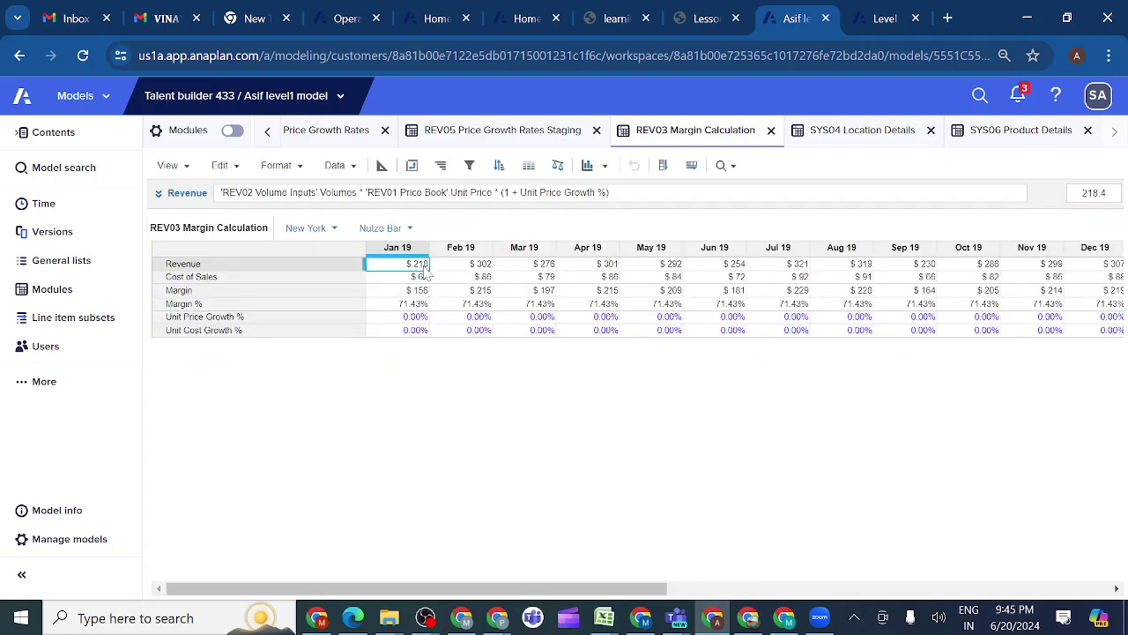
click(399, 319)
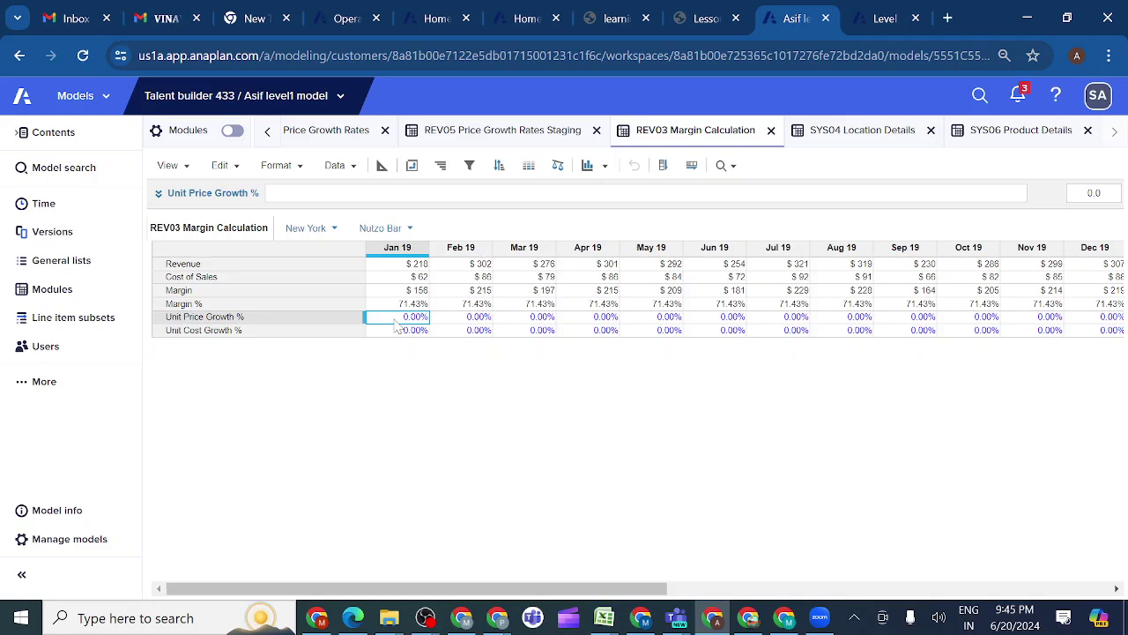
click(351, 267)
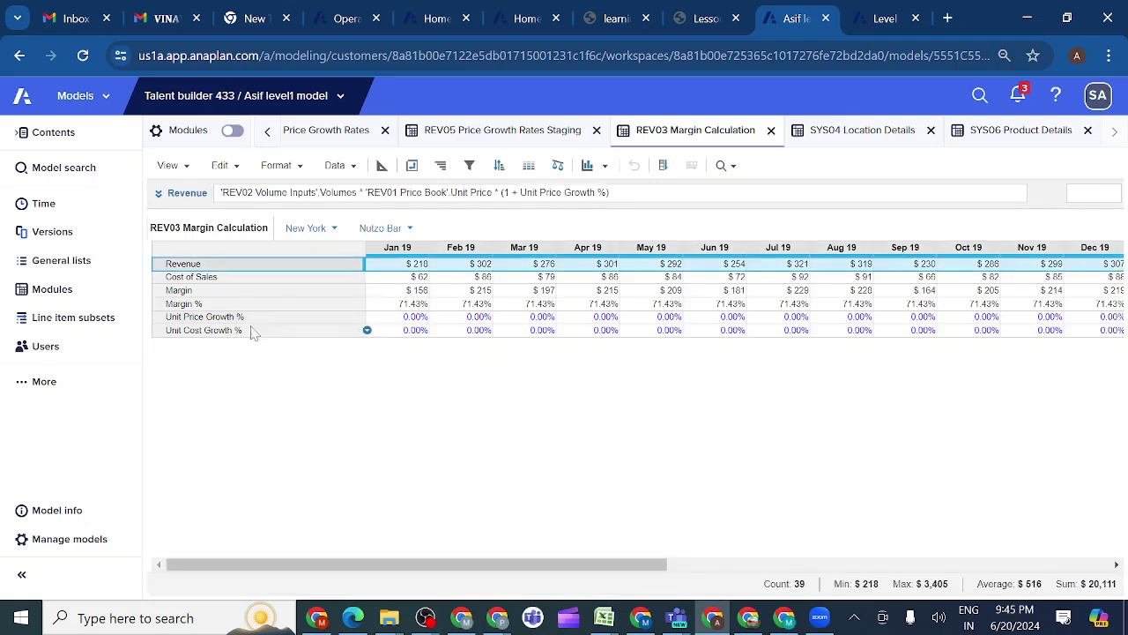
click(289, 320)
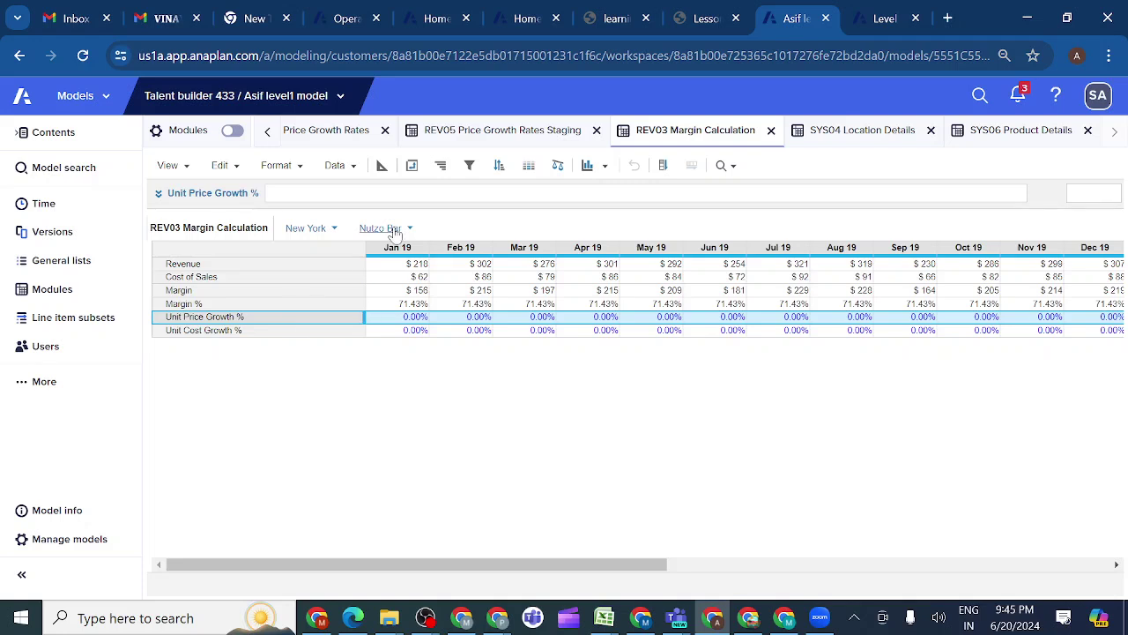
Step: Set FY19 Unit Price % to 10% for US Chocolates in REV04 Price Growth Rates, and check REV05 and REV03
click(326, 132)
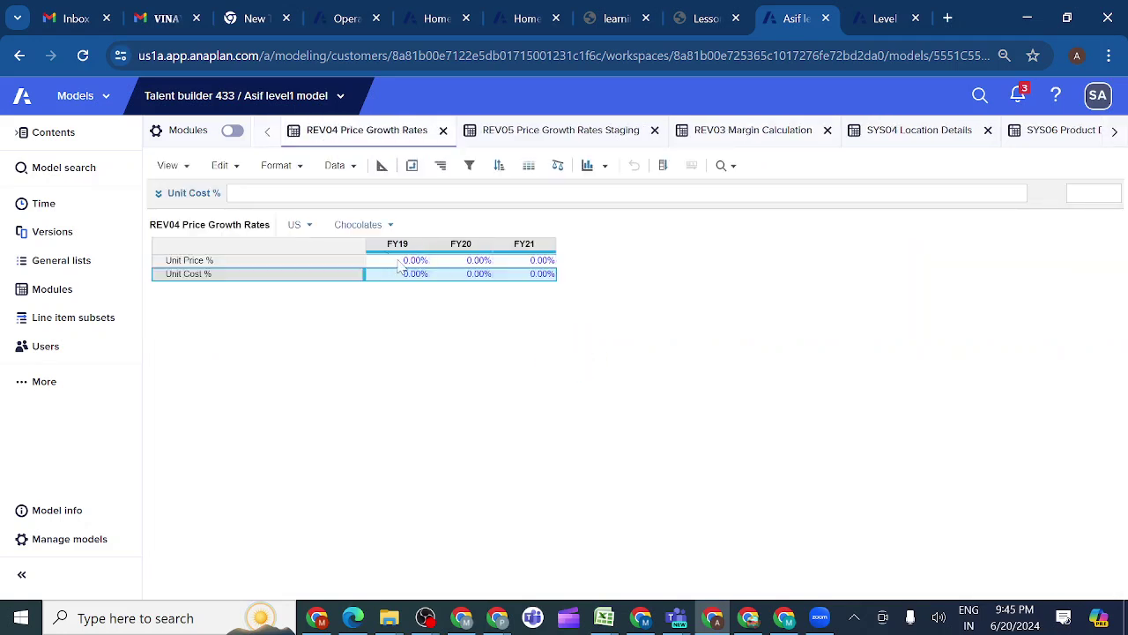
double_click(392, 261)
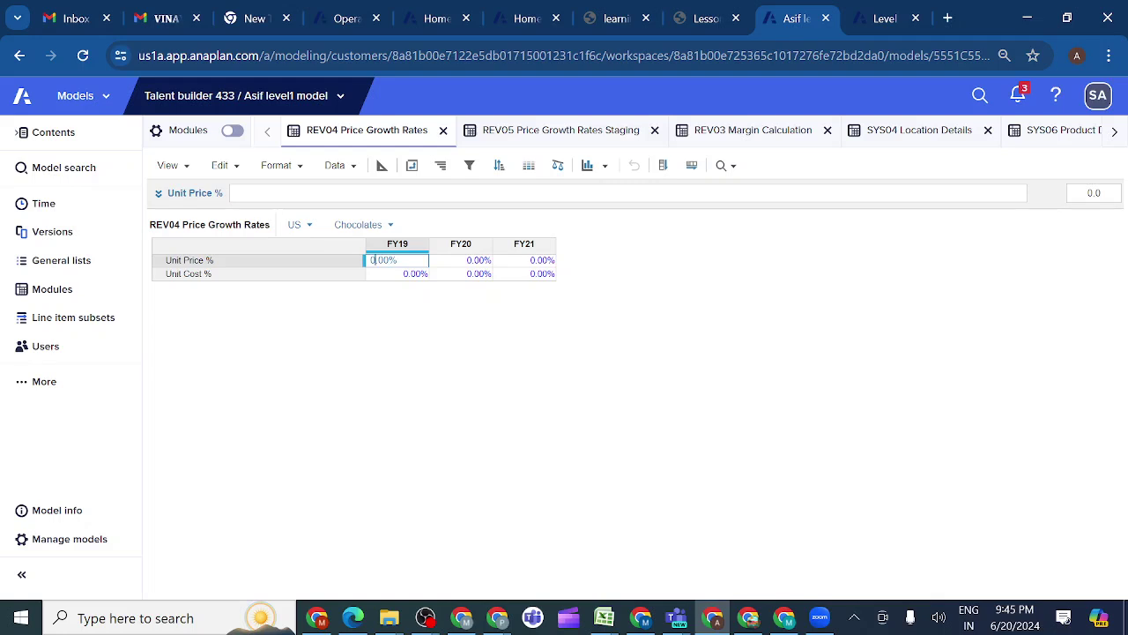
text(1)
click(408, 332)
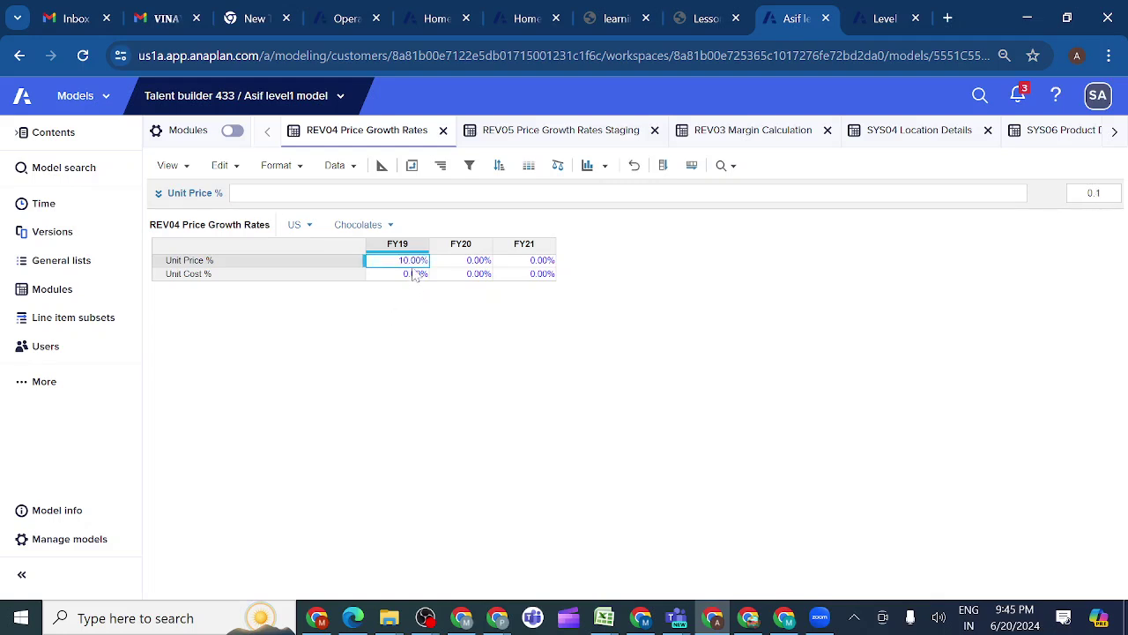
click(524, 137)
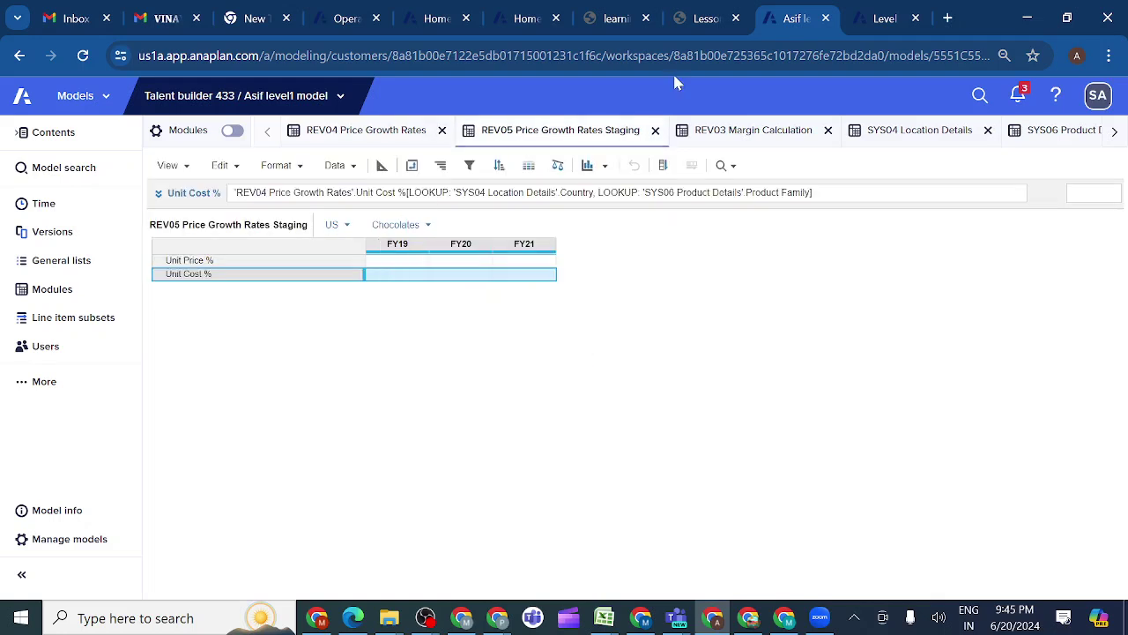
click(720, 132)
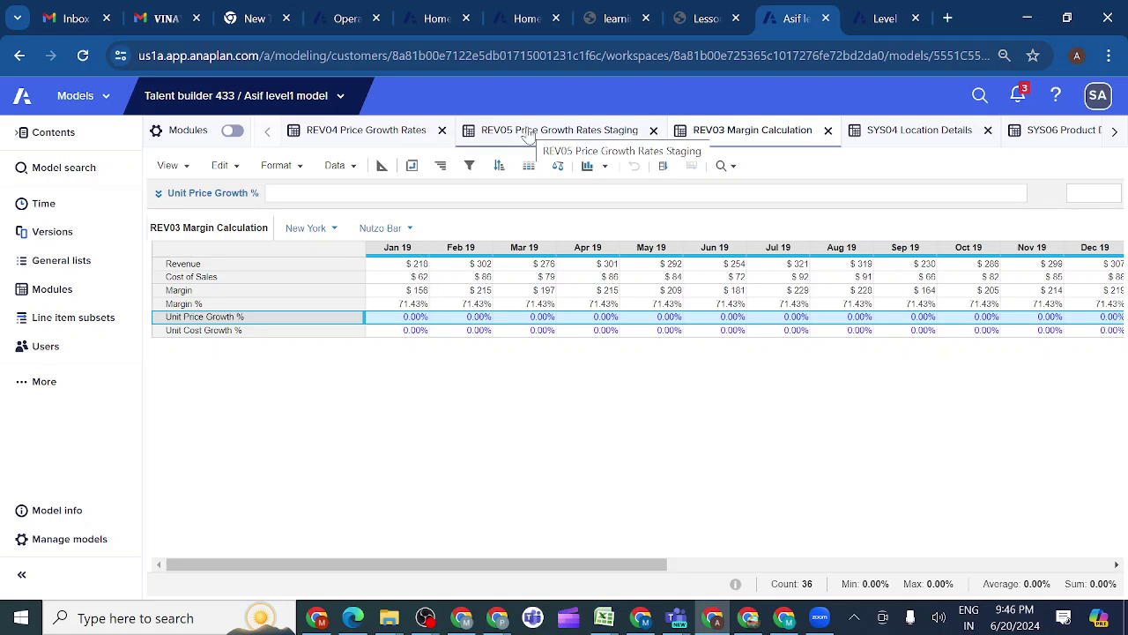
Step: Switch to the Level 1 Model Building 2.0 model and bring up its REV05, REV03 and REV04 Price Growth Rates modules
click(882, 19)
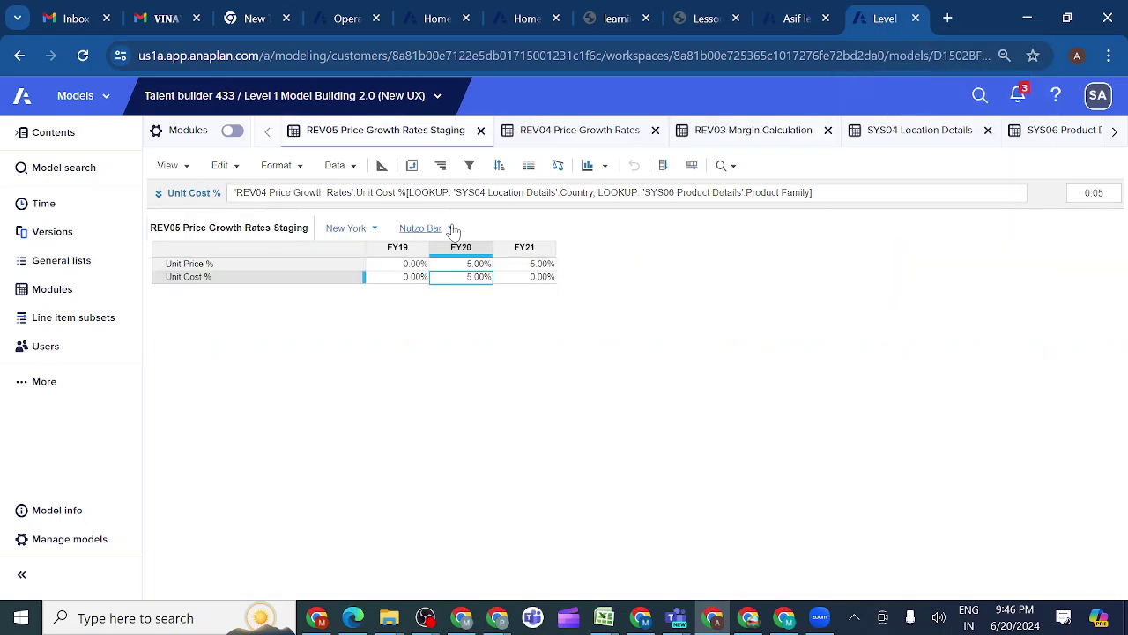
click(723, 139)
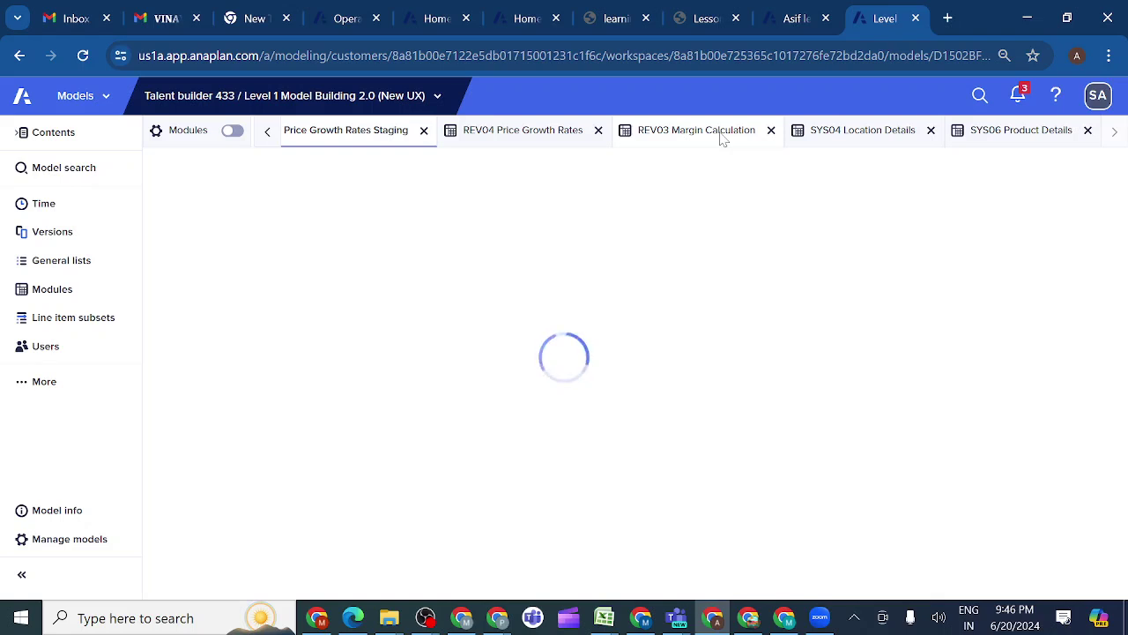
click(342, 132)
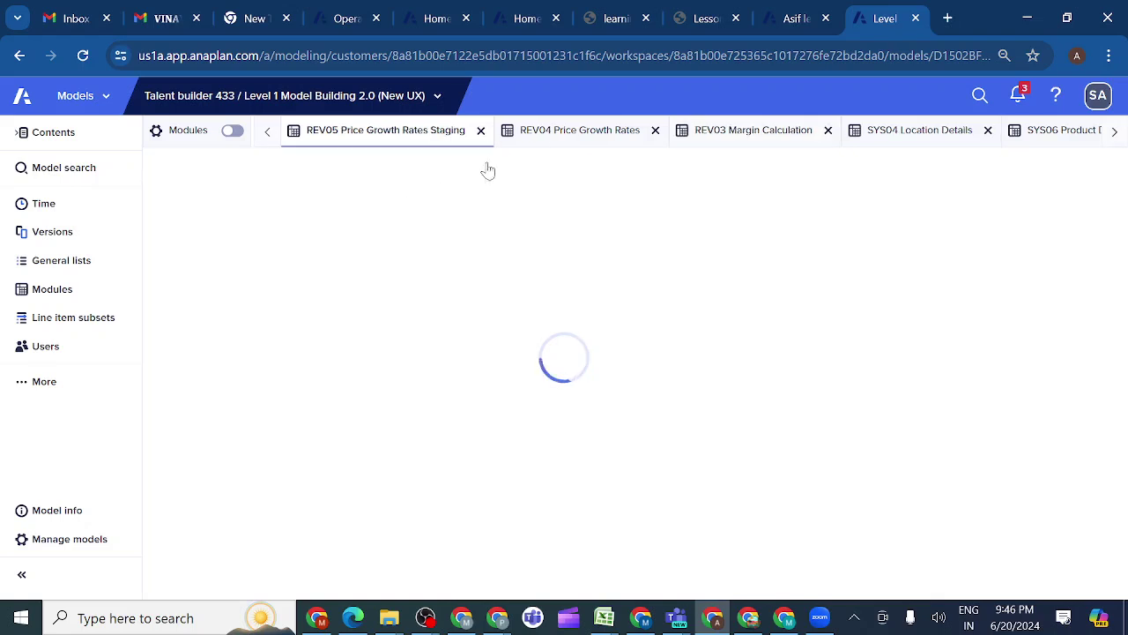
click(556, 134)
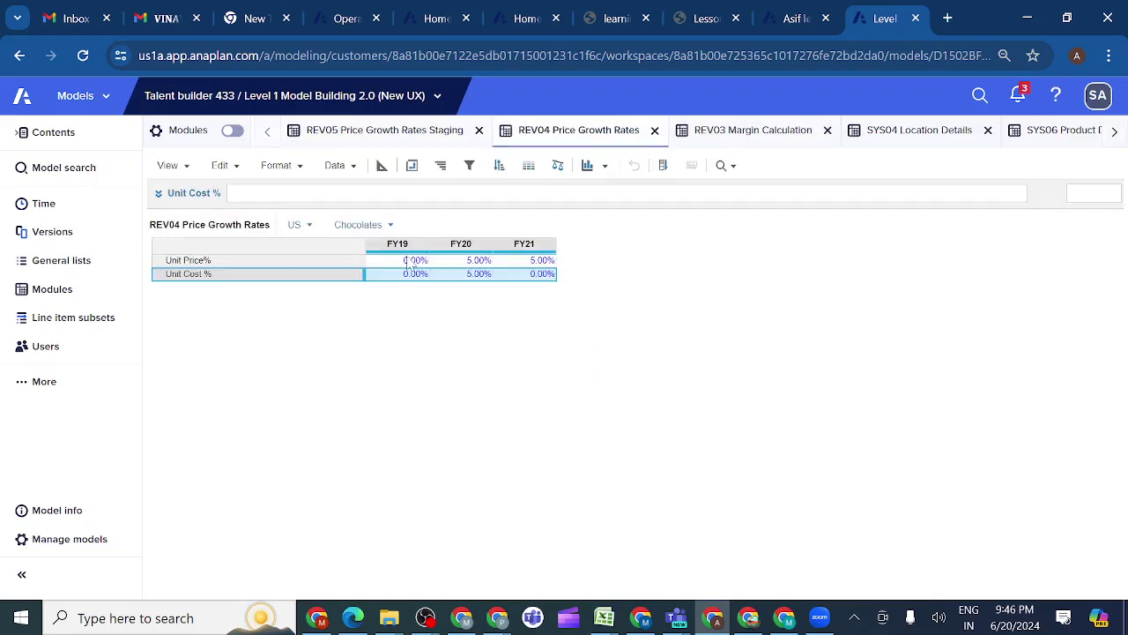
Step: Set FY19 Unit Price% to 10% for US Chocolates in REV04 Price Growth Rates, and check REV05 and REV03
double_click(408, 260)
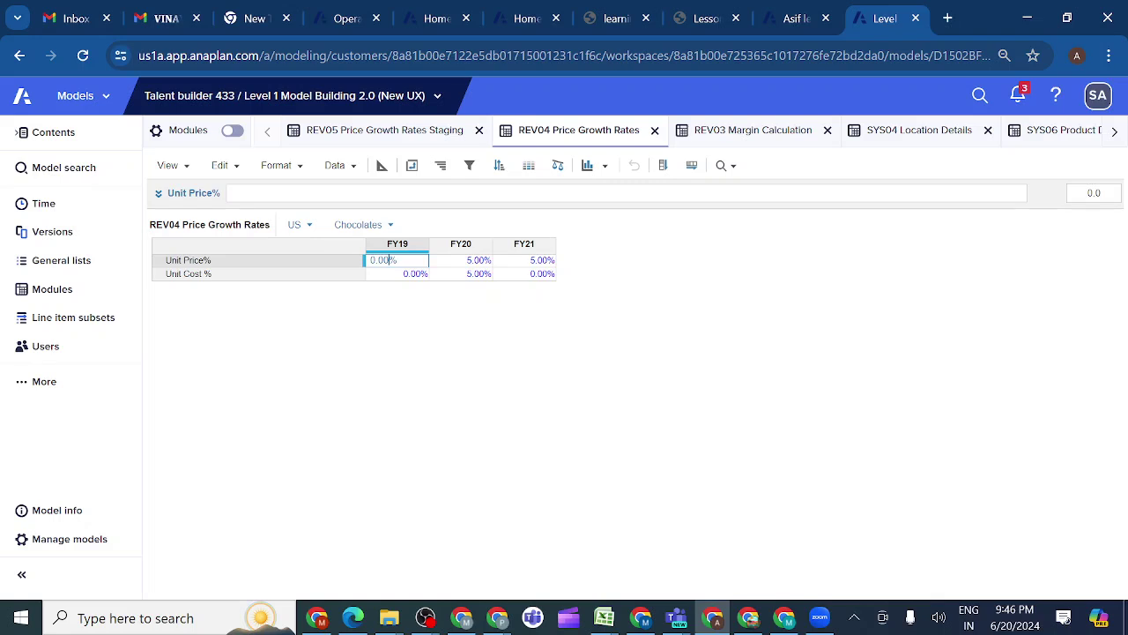
text(1)
click(396, 317)
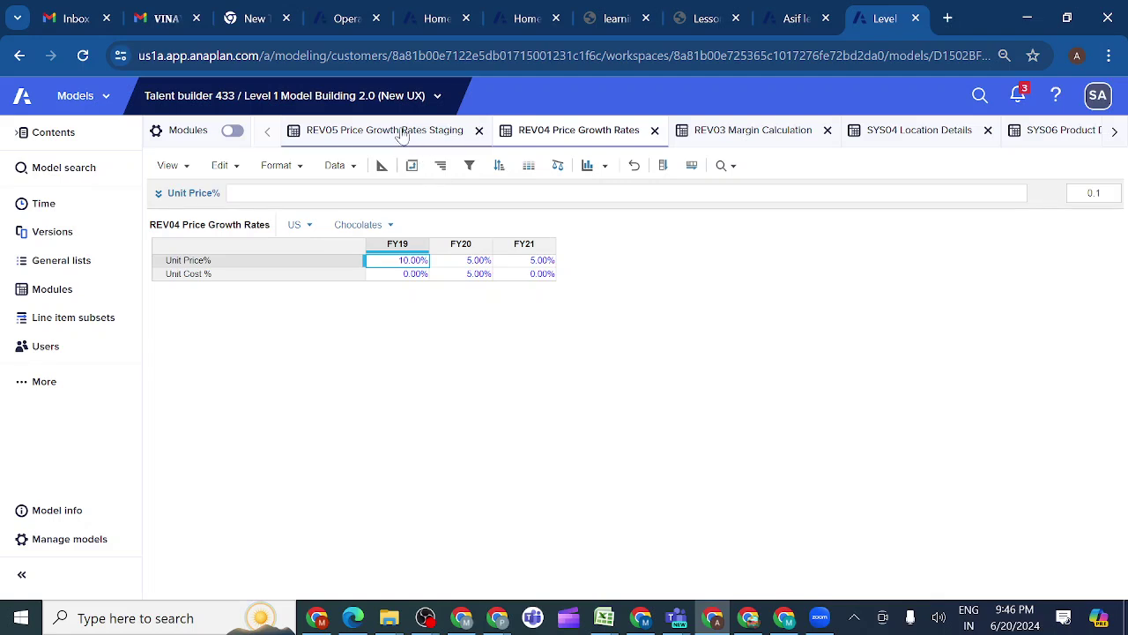
click(401, 134)
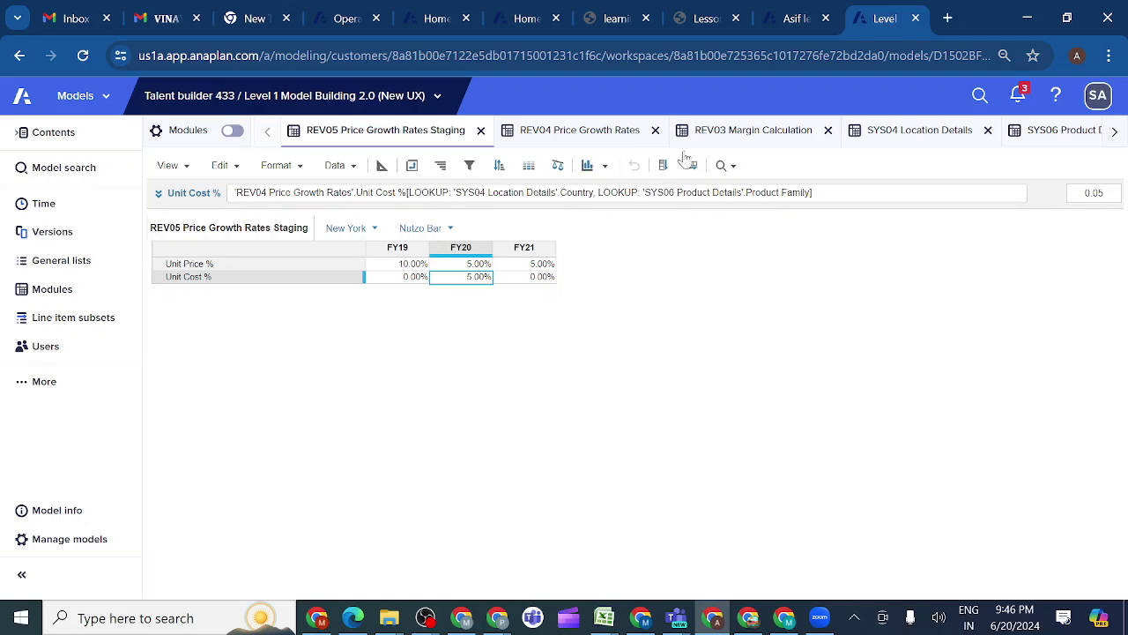
click(737, 135)
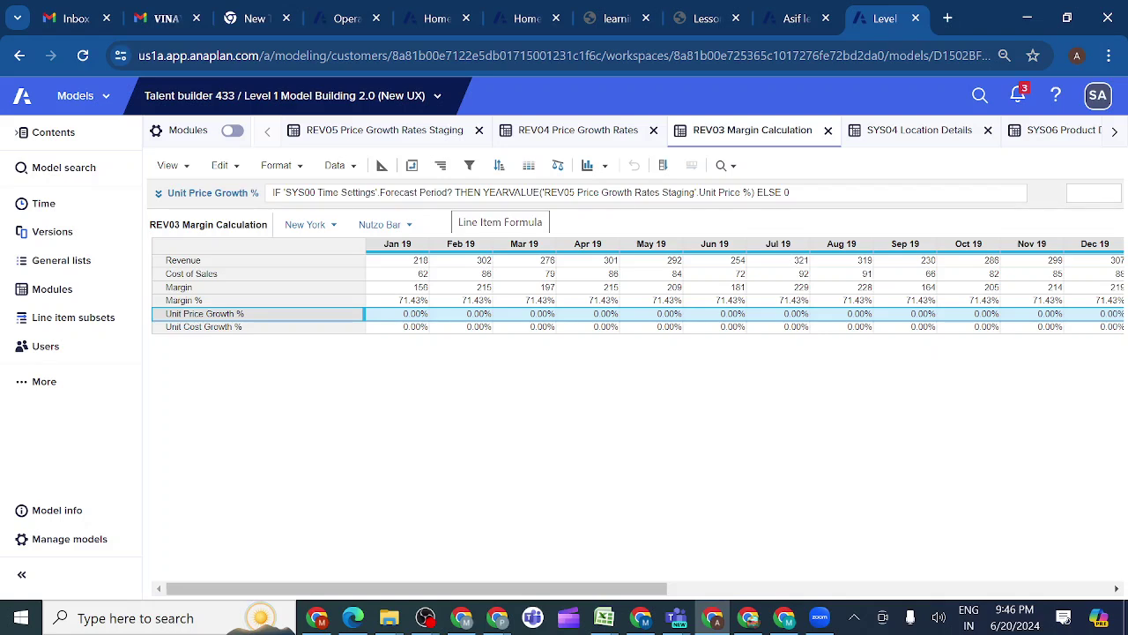
Step: Set the FY19 and FY20 Unit Price% for US Chocolates to 0 in REV04 Price Growth Rates
click(558, 132)
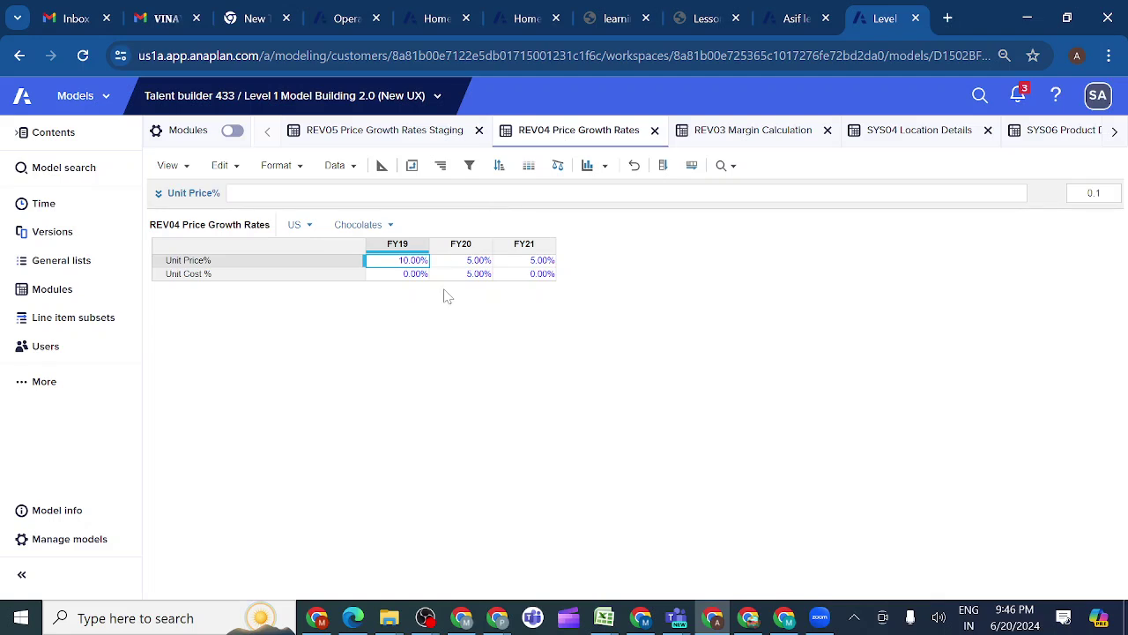
double_click(399, 260)
key(BackSpace)
key(BackSpace)
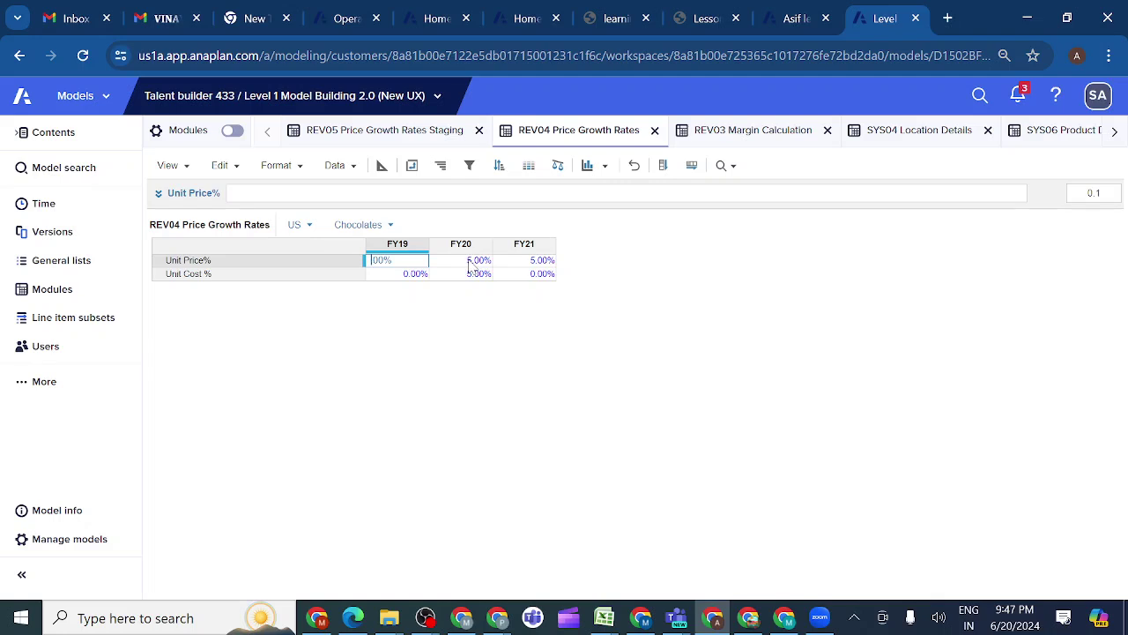
double_click(463, 261)
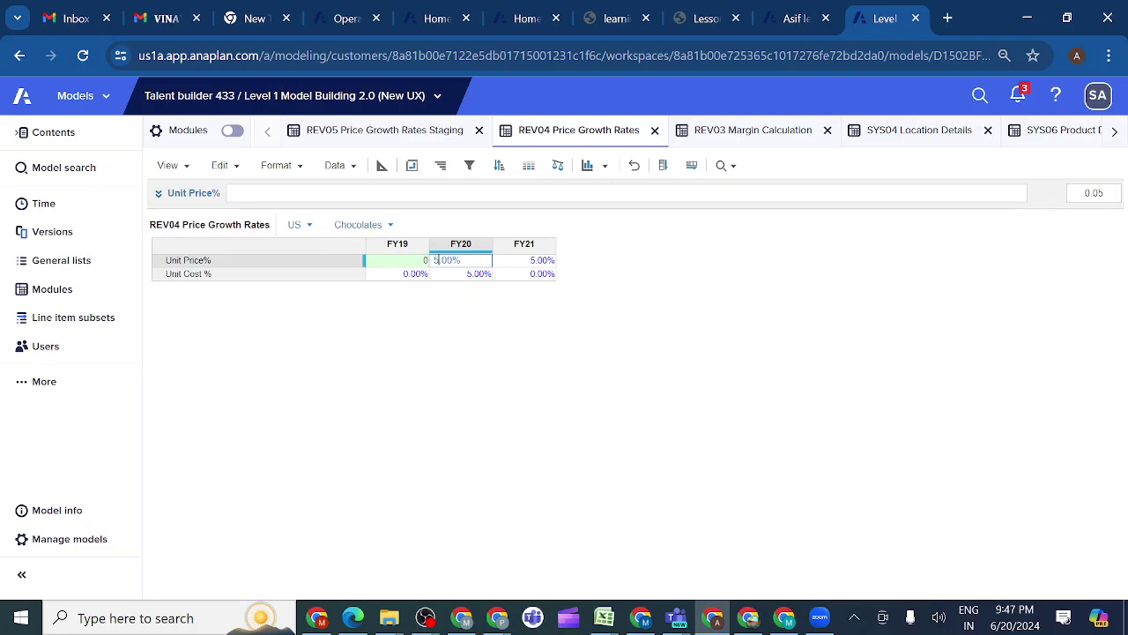
key(BackSpace)
text(0)
click(459, 328)
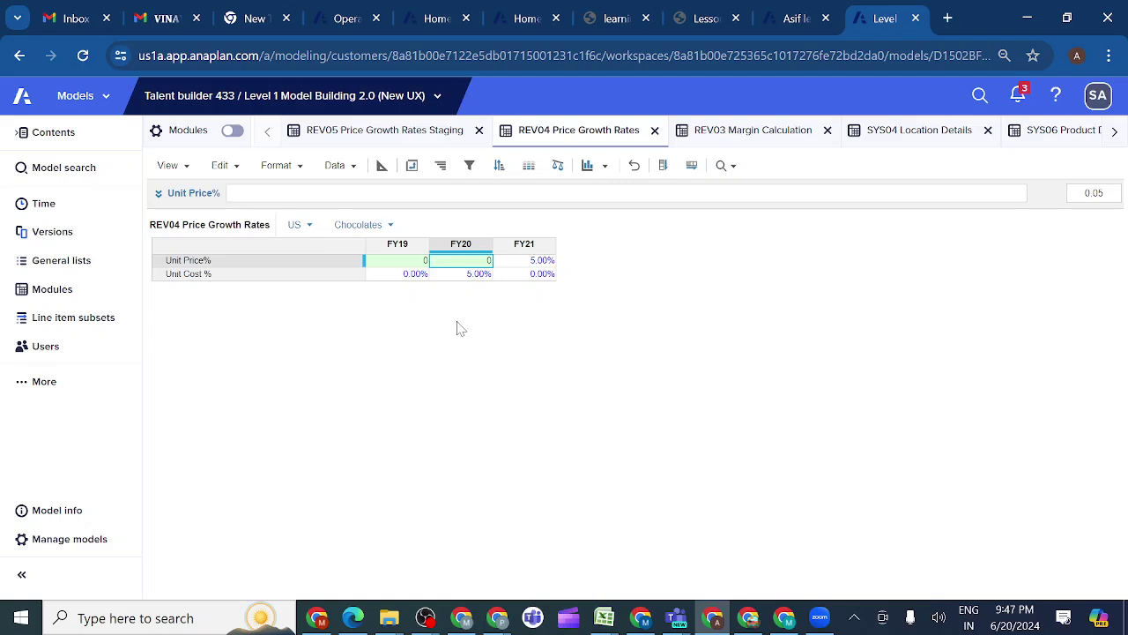
Step: Check the Jan 20 Unit Price Growth % for New York Nutzo Bar in REV03 Margin Calculation
click(743, 141)
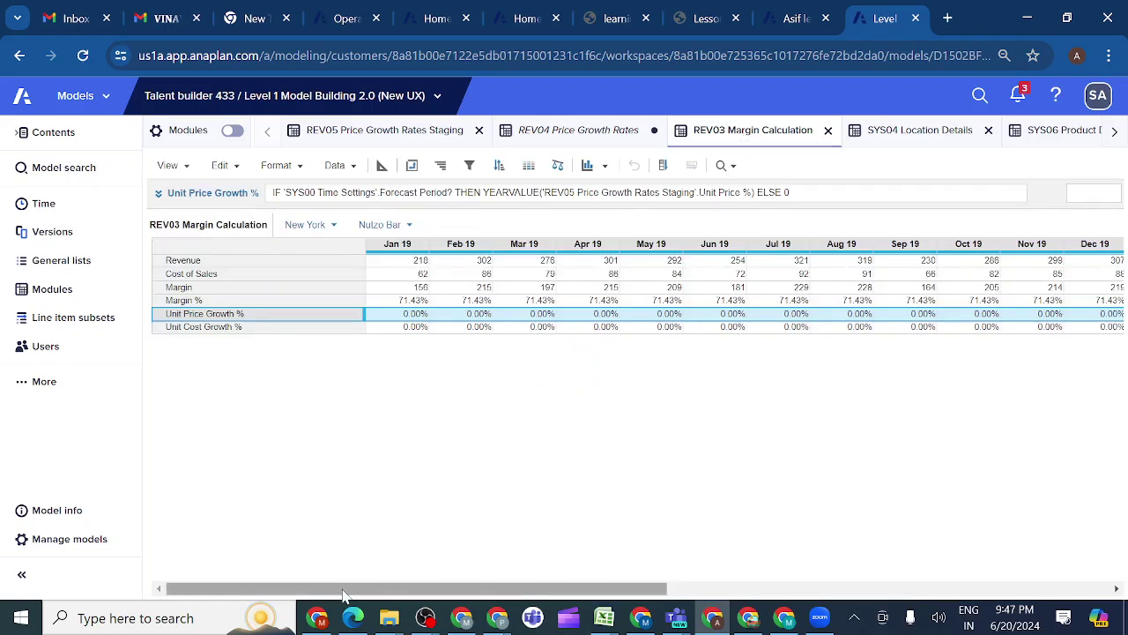
drag(344, 595, 438, 585)
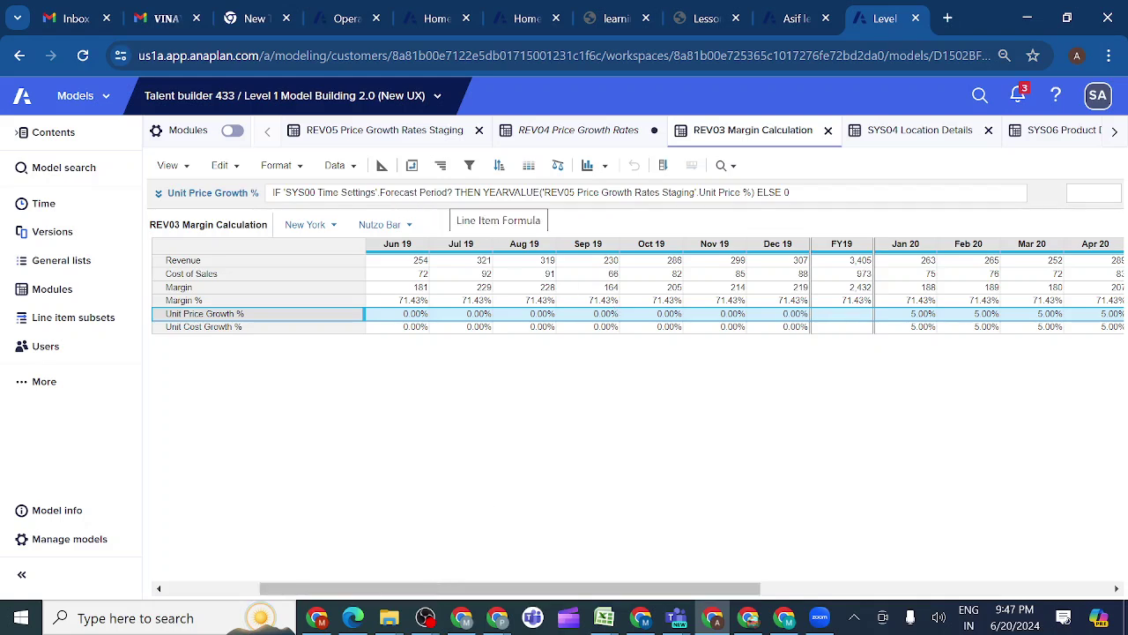
click(909, 317)
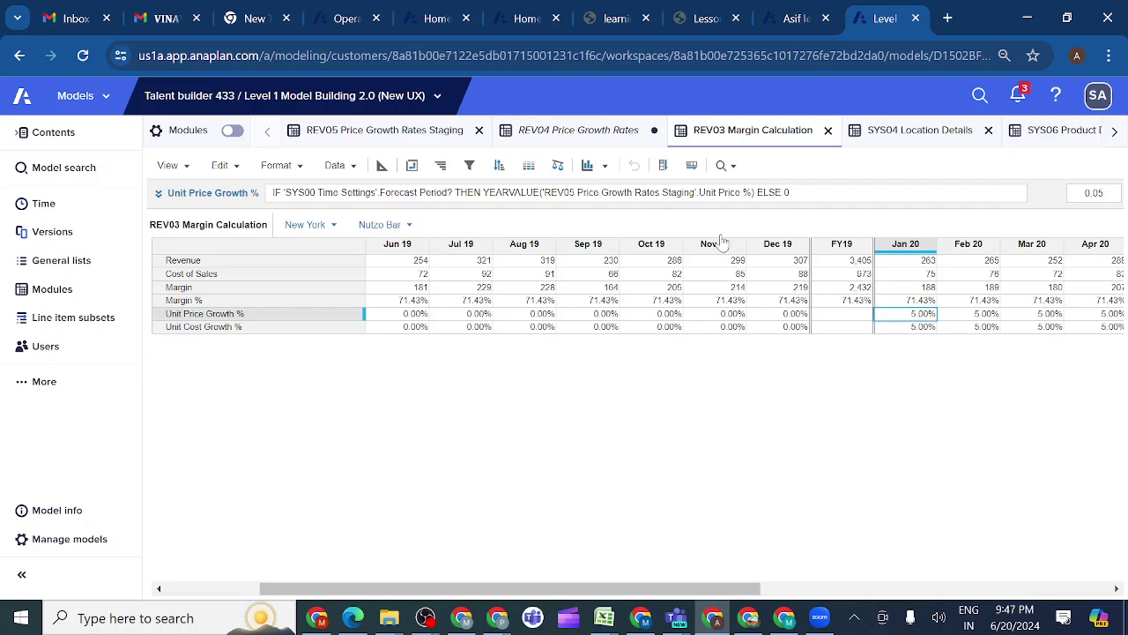
Step: Refresh the REV04 Price Growth Rates data and check the 2020 Revenue and Unit Price Growth % in REV03 Margin Calculation
click(568, 131)
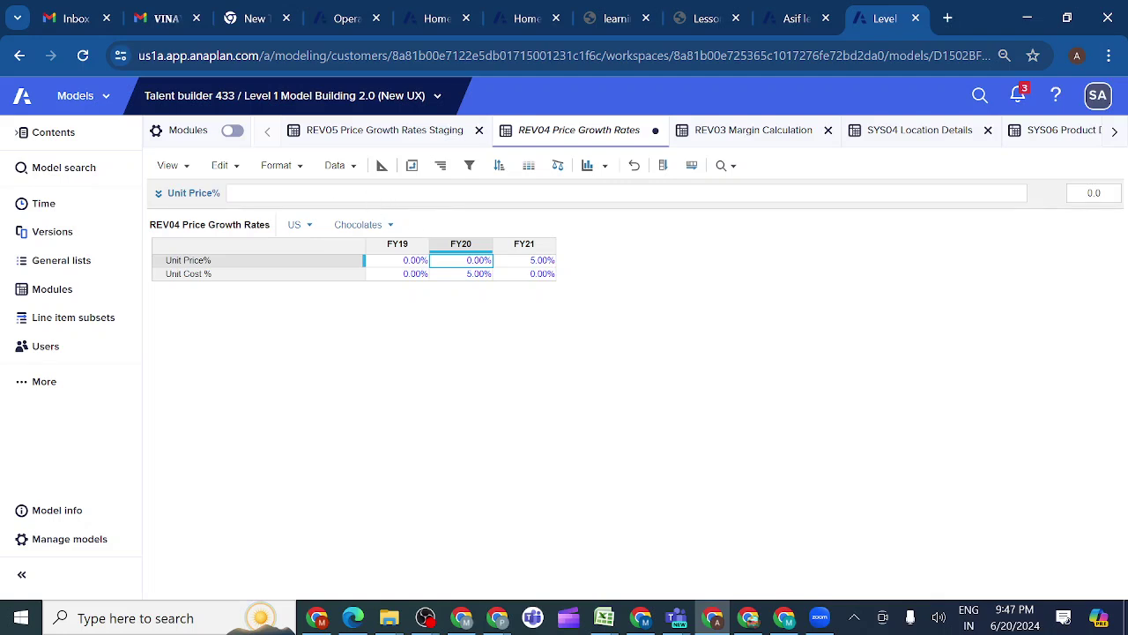
click(300, 167)
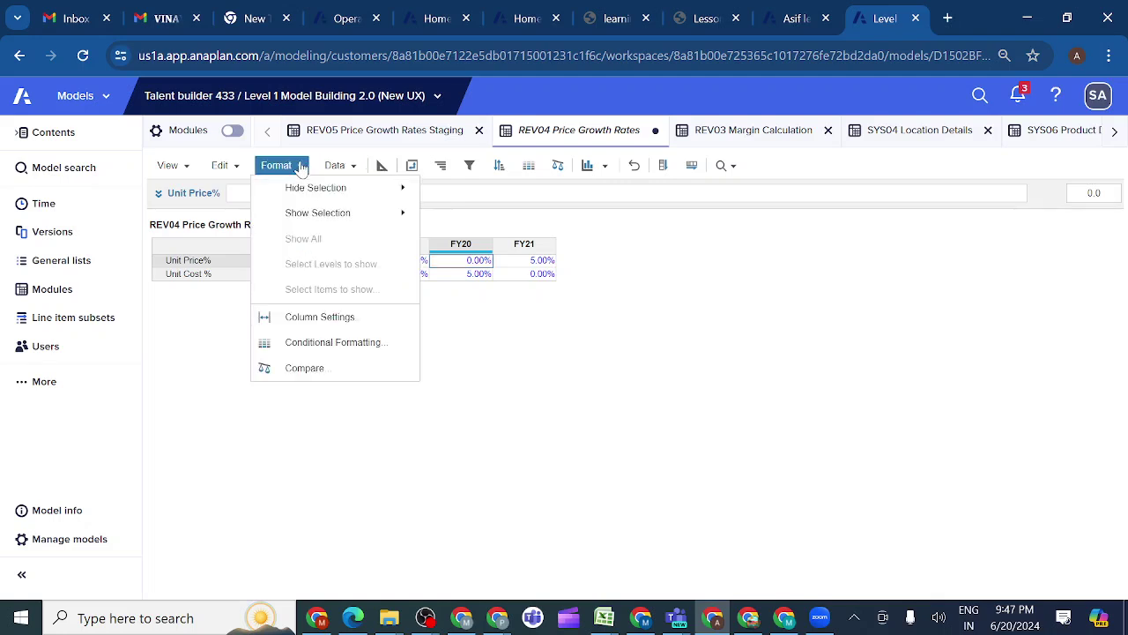
click(220, 347)
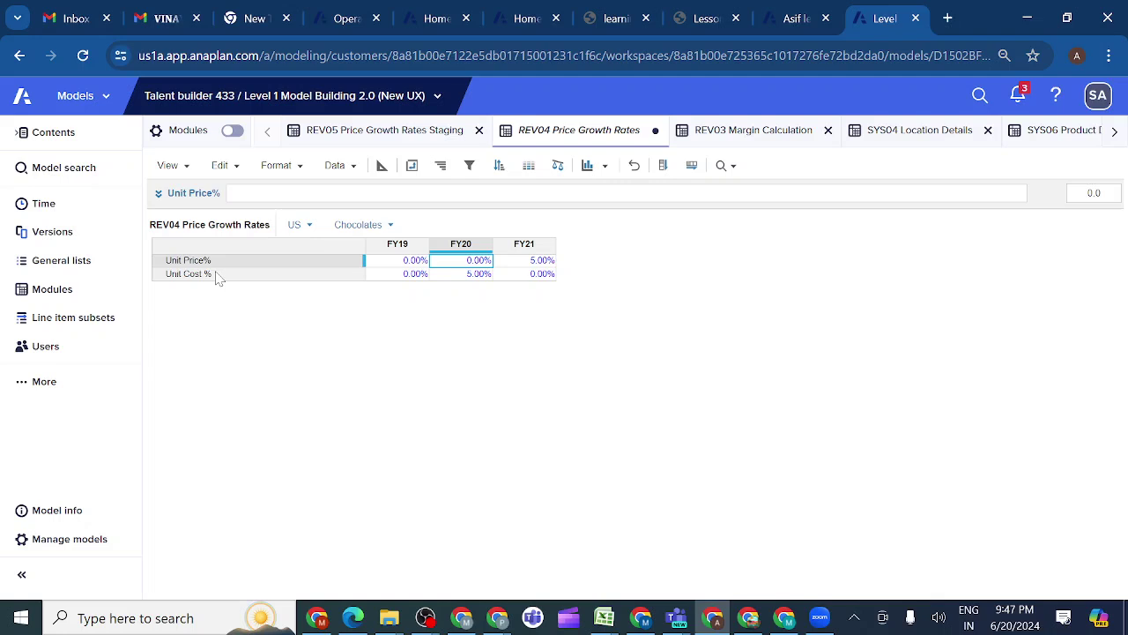
click(235, 169)
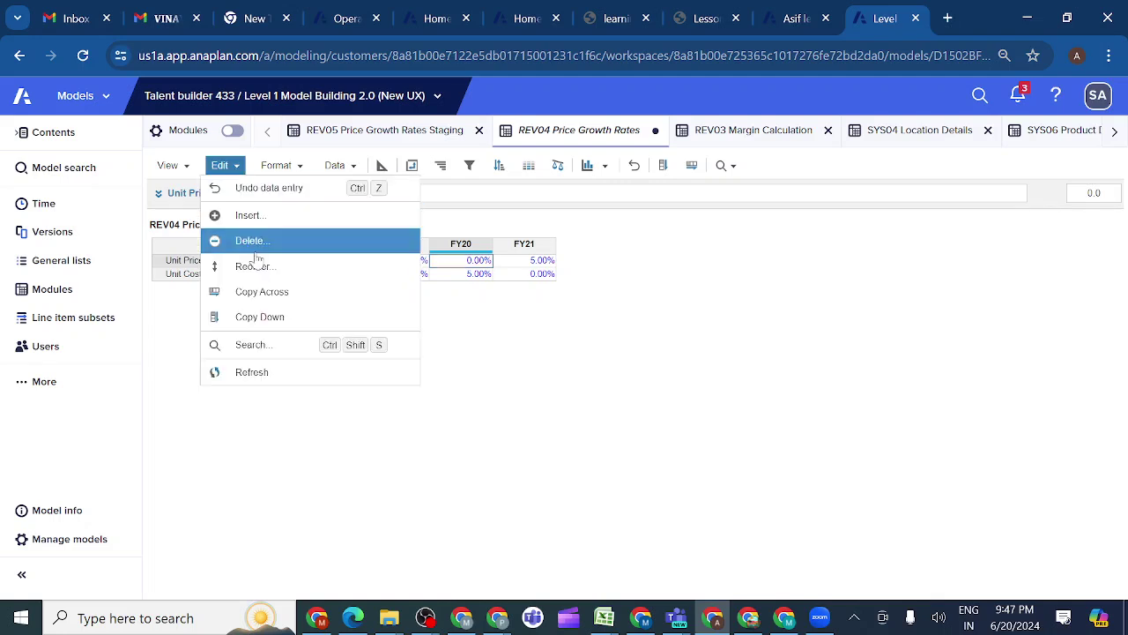
click(252, 374)
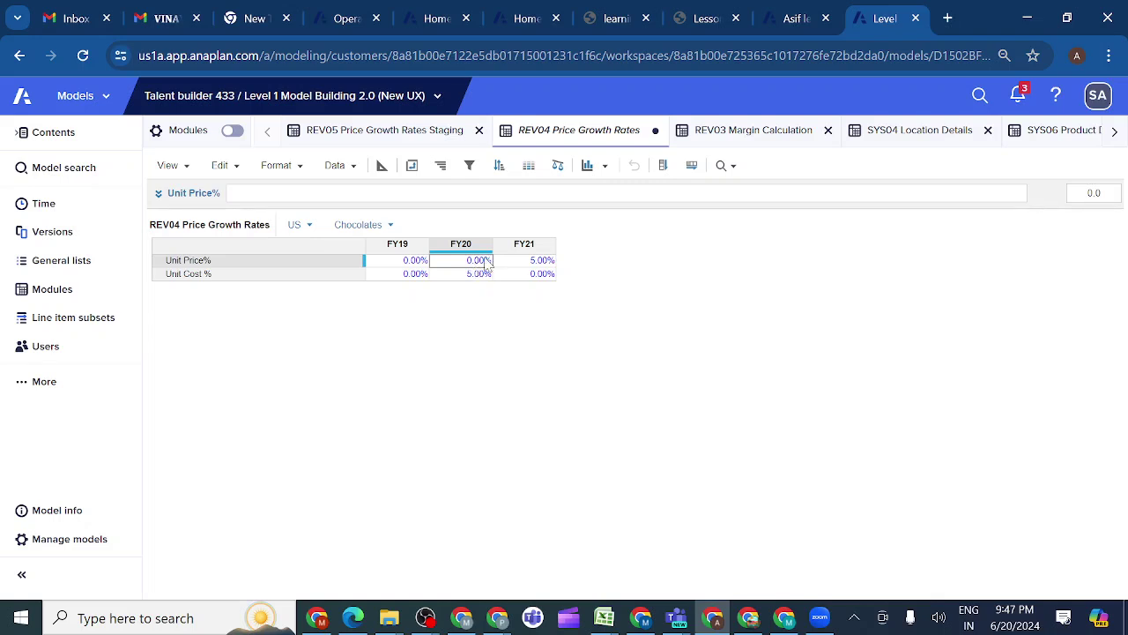
click(736, 140)
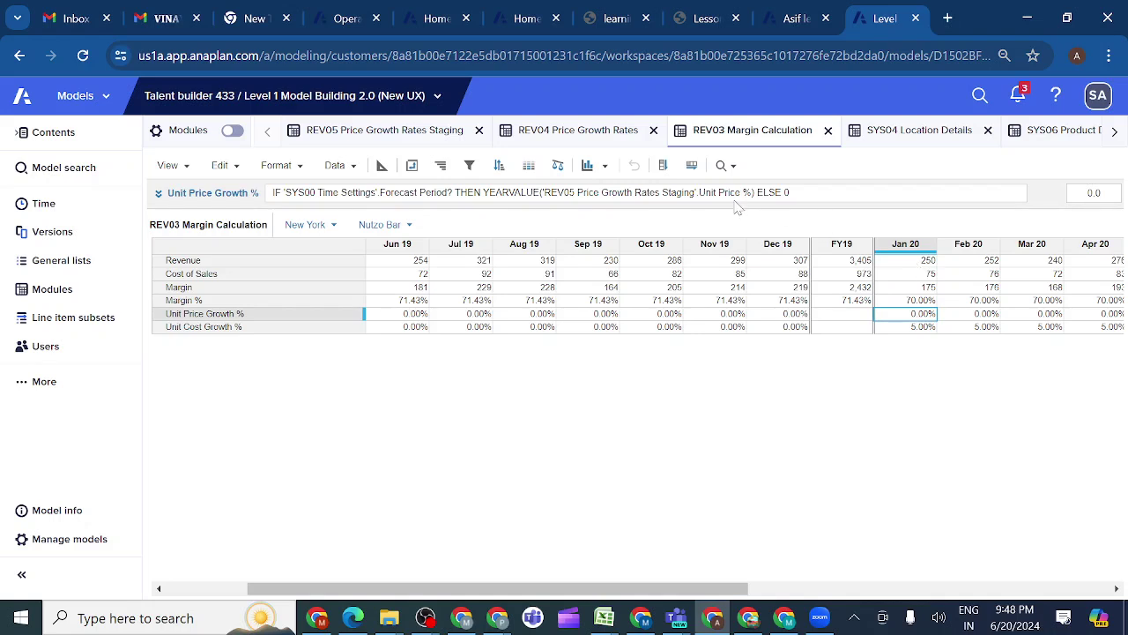
Step: Set FY20 Unit Price% to 10% for US Chocolates in REV04 Price Growth Rates
click(574, 134)
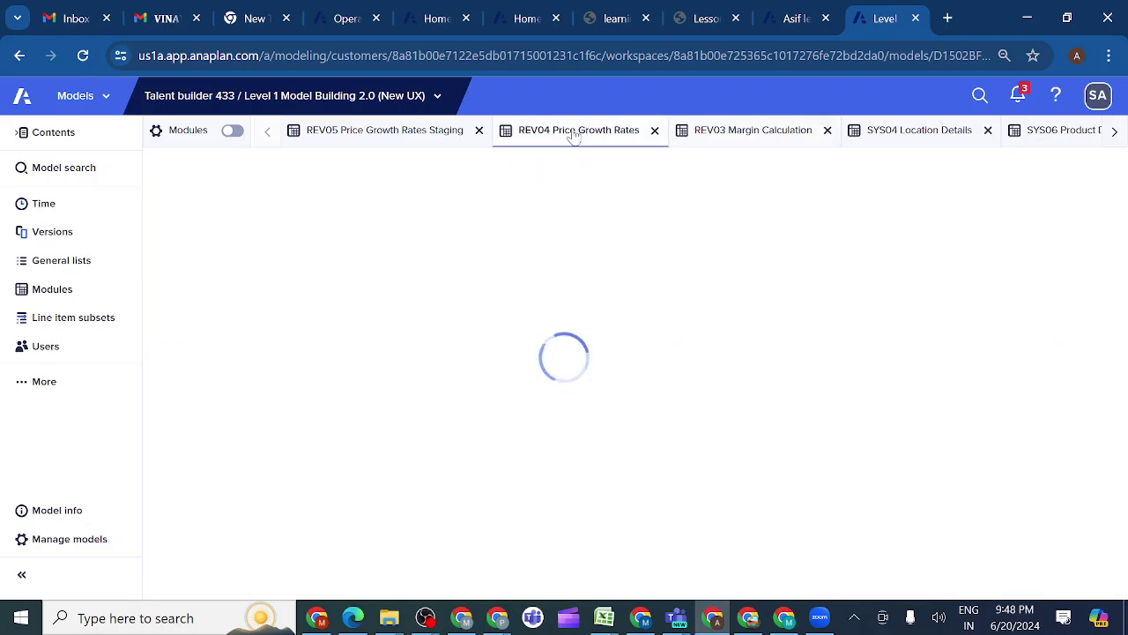
double_click(468, 263)
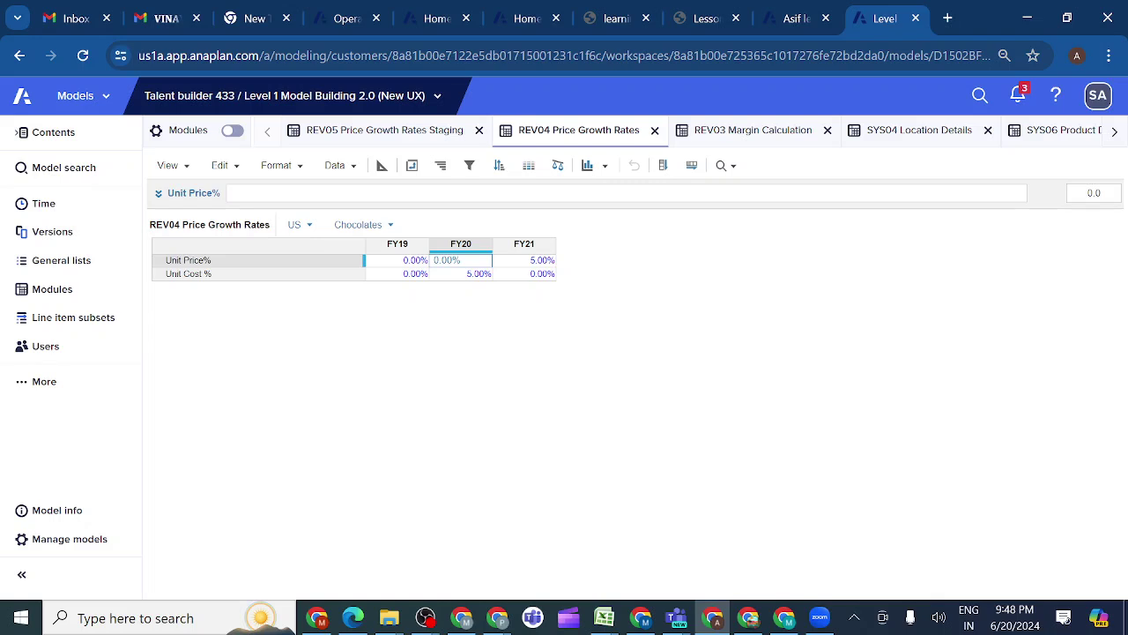
key(BackSpace)
text(10)
key(BackSpace)
key(BackSpace)
key(Delete)
text(10.)
key(Return)
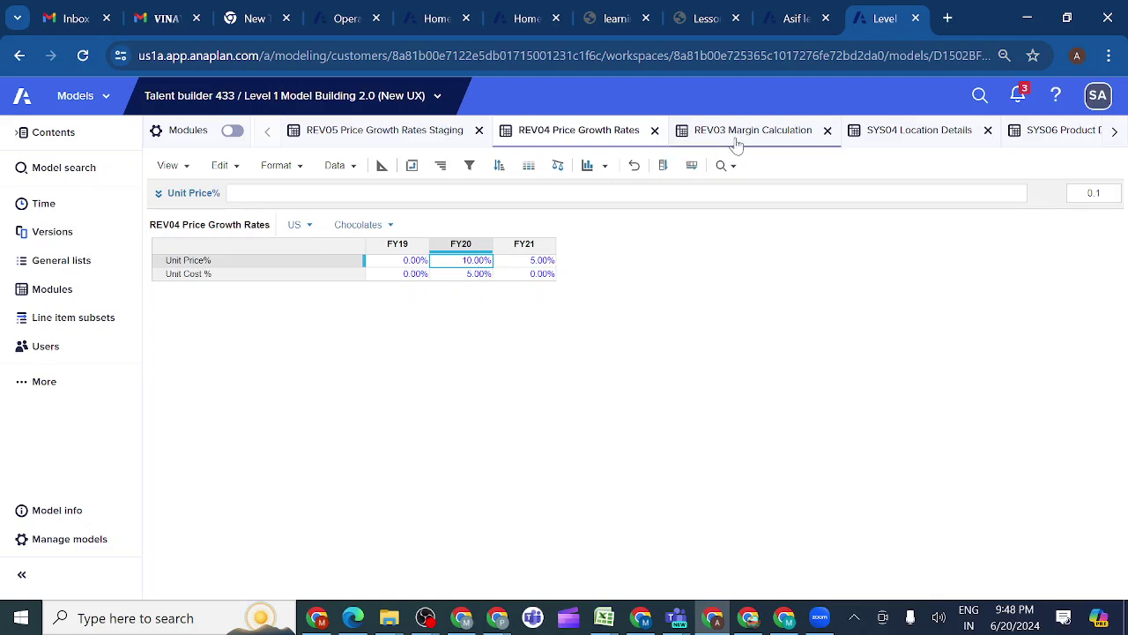
Step: Check the FY20 price growth in REV05 Price Growth Rates Staging and the Jan 20 Revenue and its formula in REV03
click(426, 138)
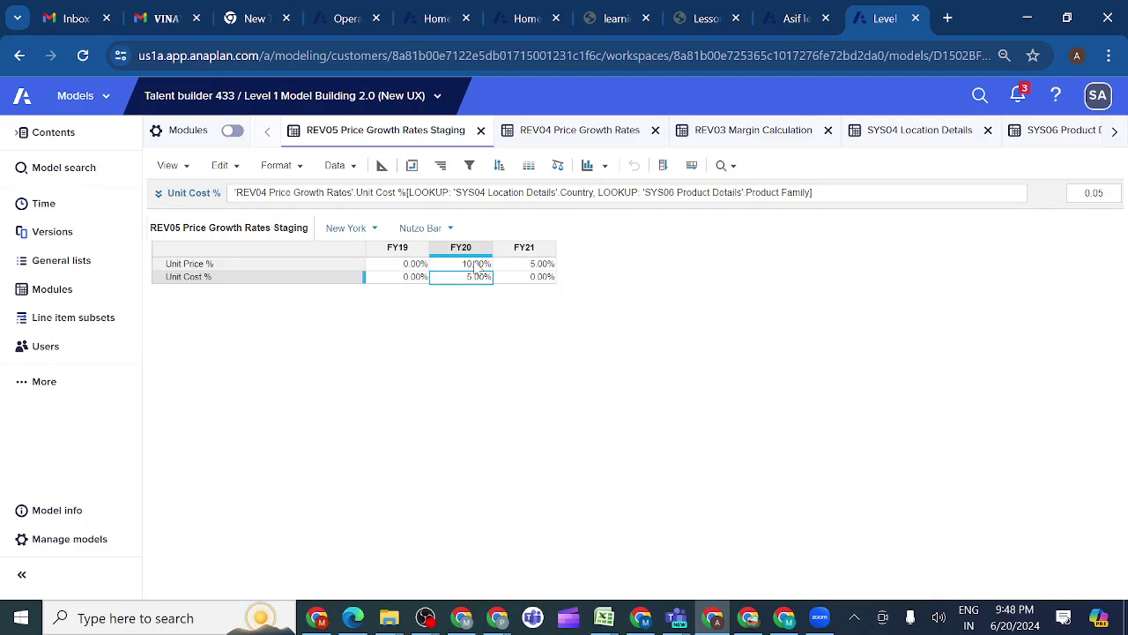
click(743, 132)
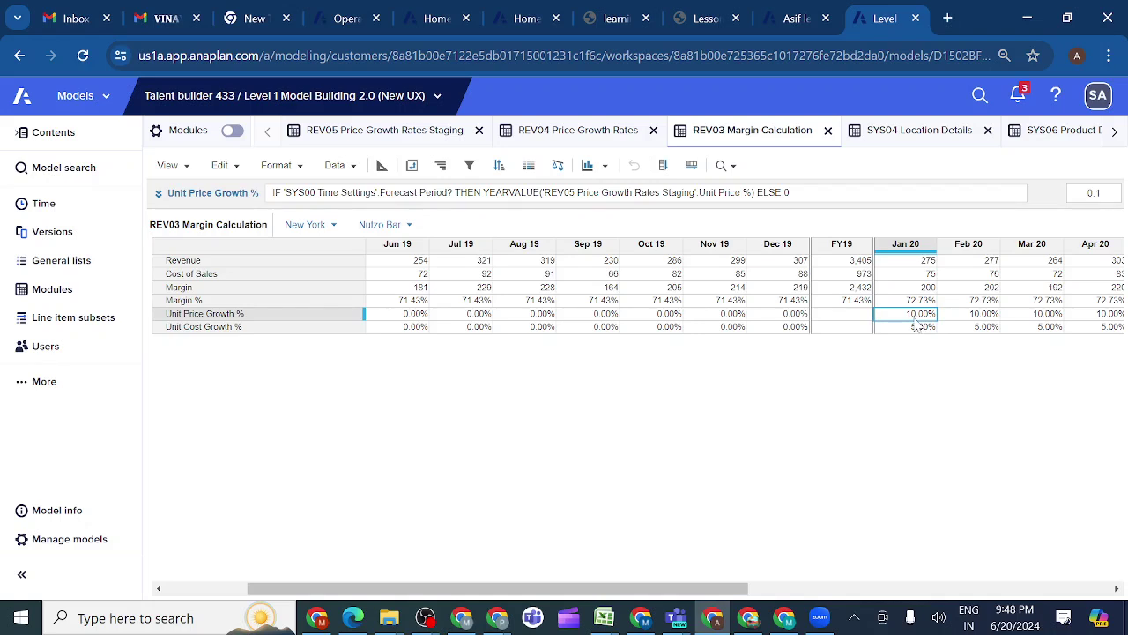
click(904, 262)
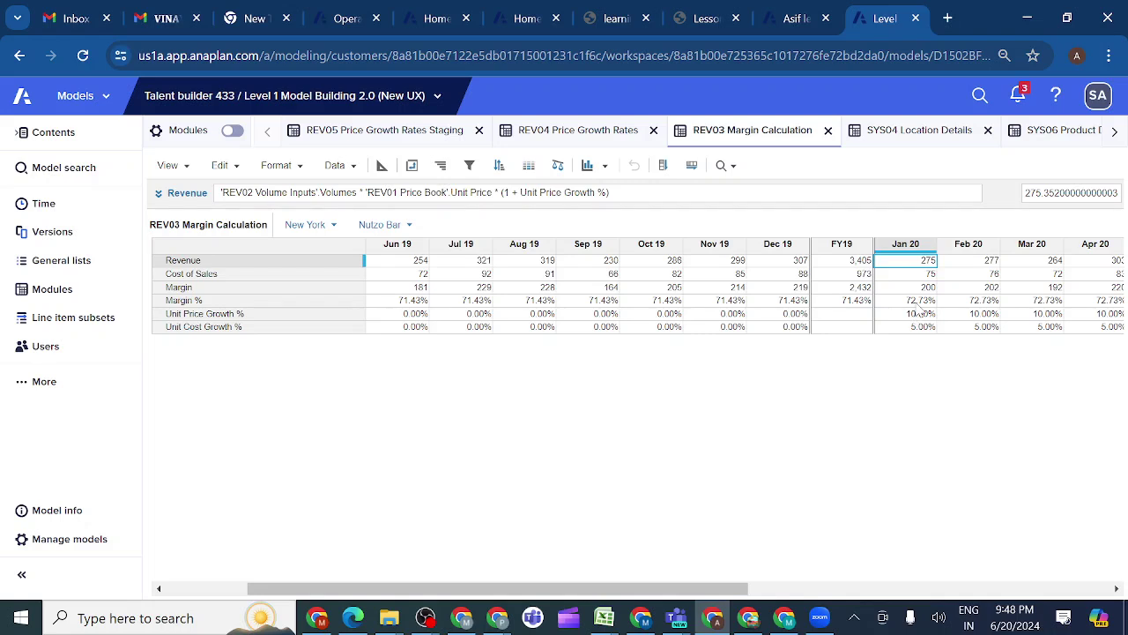
Step: Set FY20 Unit Price% to 0% for US Chocolates in REV04 Price Growth Rates, and check Revenue in REV03
click(561, 132)
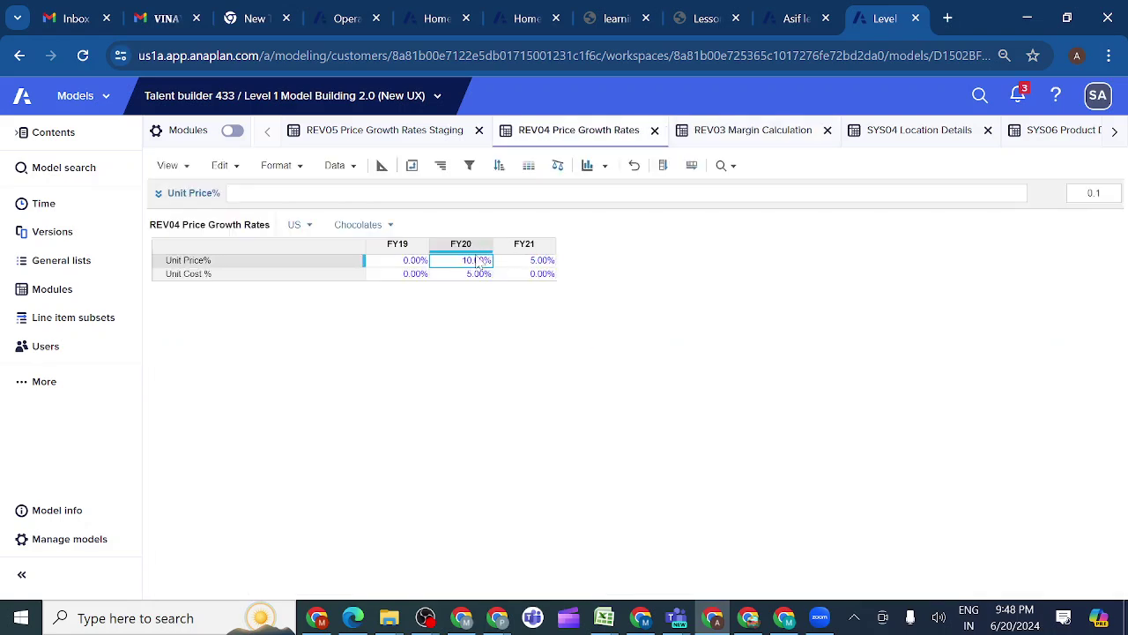
double_click(459, 260)
key(BackSpace)
key(BackSpace)
key(BackSpace)
text(0.)
click(553, 340)
click(749, 139)
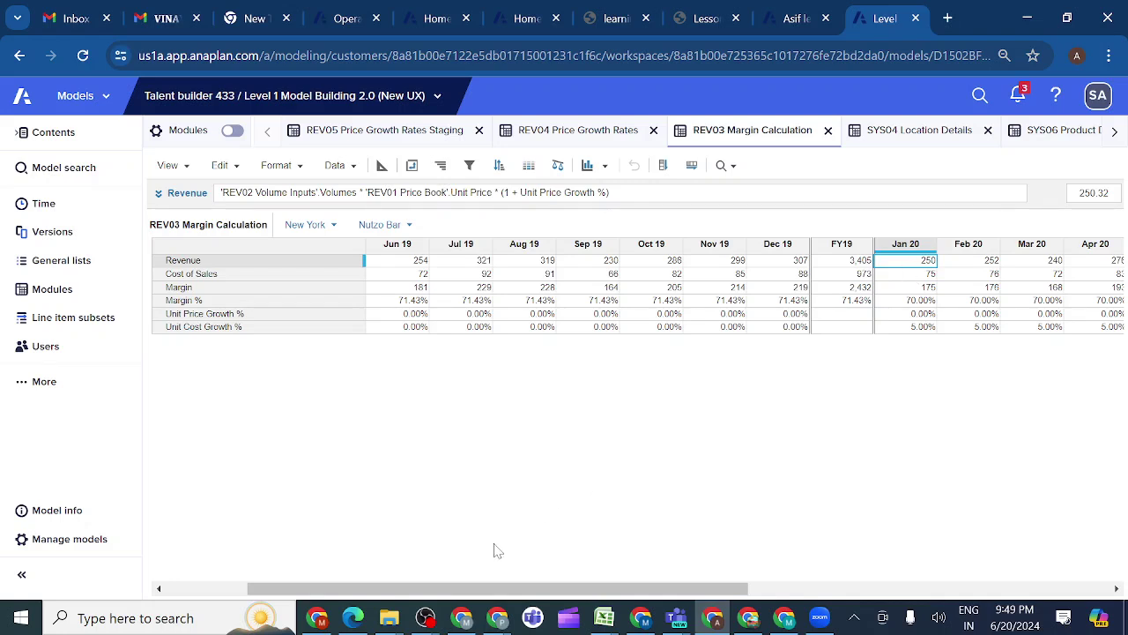
Step: Review the REV03 Margin Calculation line item formulas and settings in the blueprint view, across to Referenced By
drag(456, 588, 498, 591)
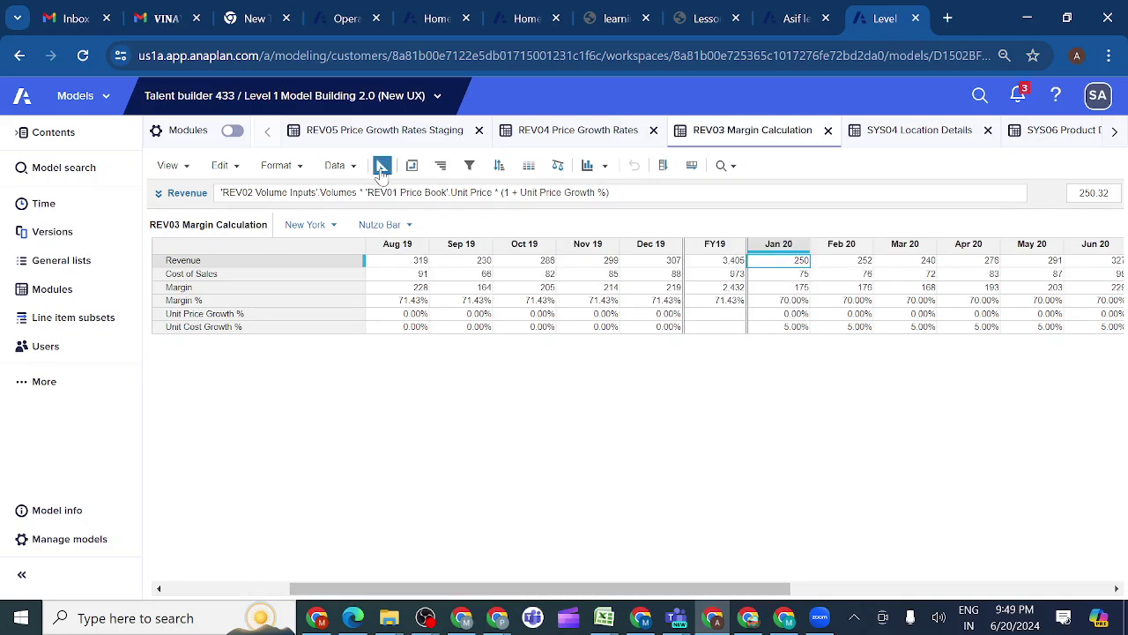
click(381, 165)
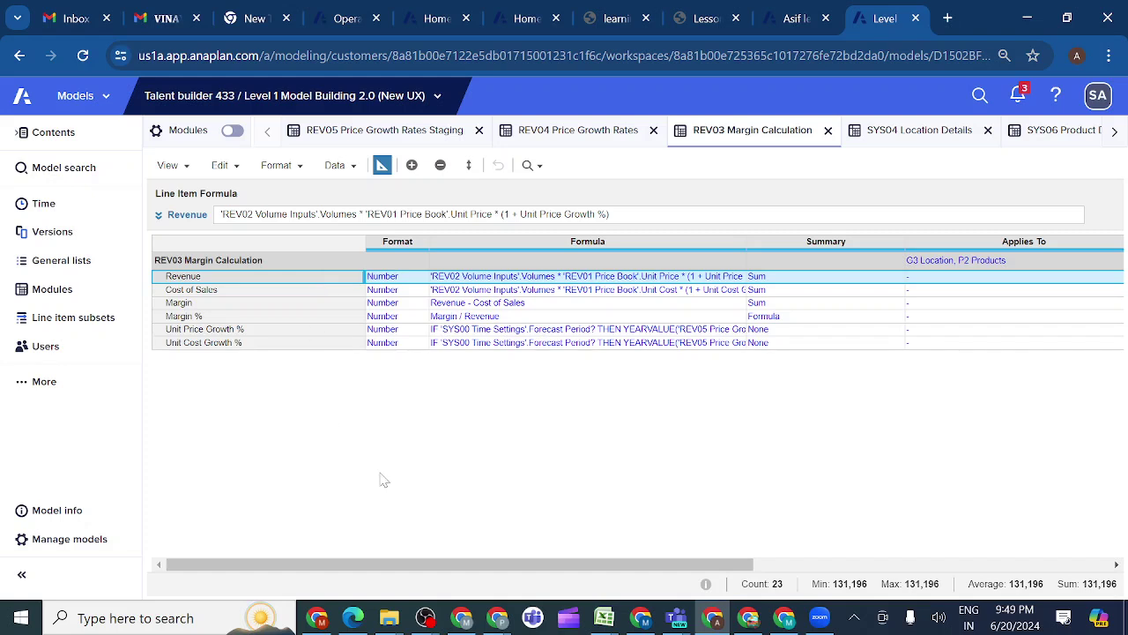
drag(390, 564, 764, 541)
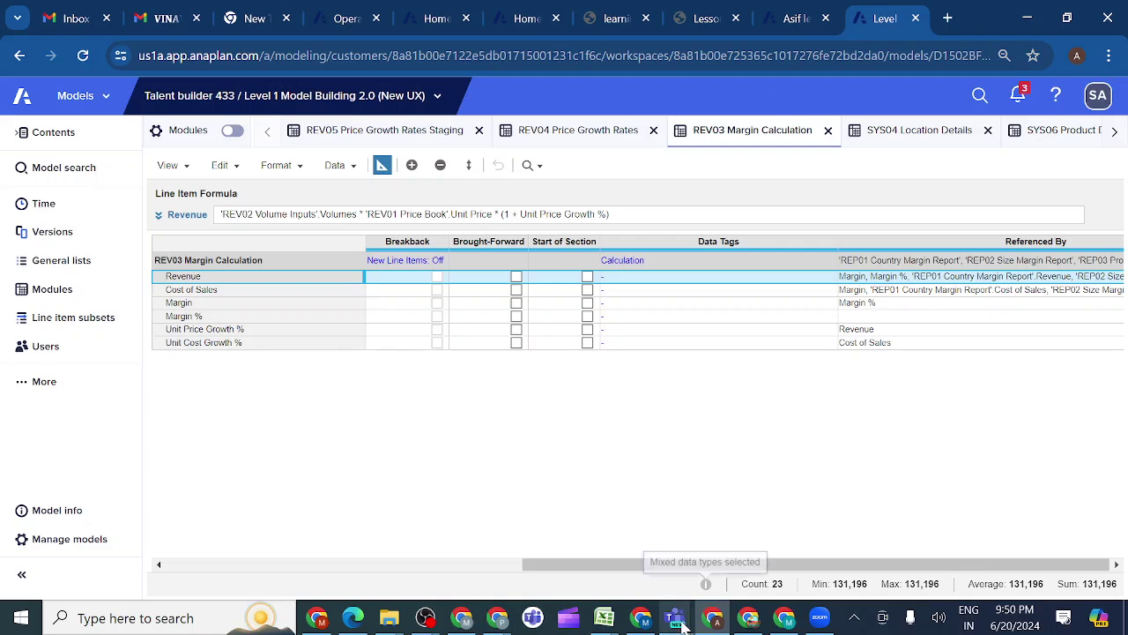
Step: Switch to the Anaplan evening class meeting in Microsoft Teams and show the full participants list
mouse_move(676, 624)
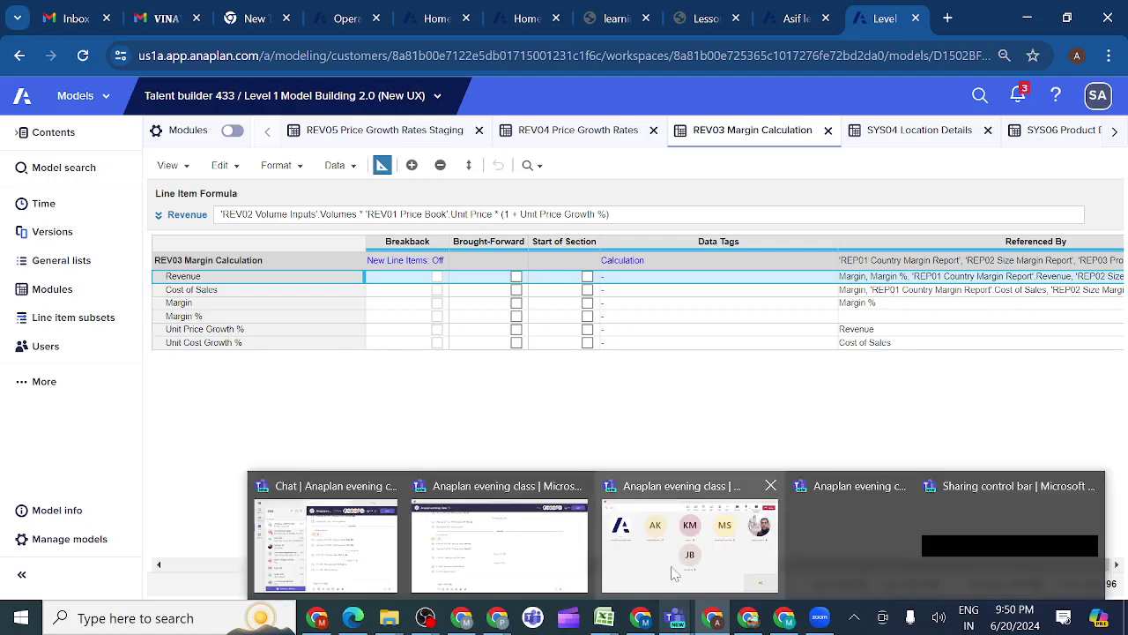
click(673, 574)
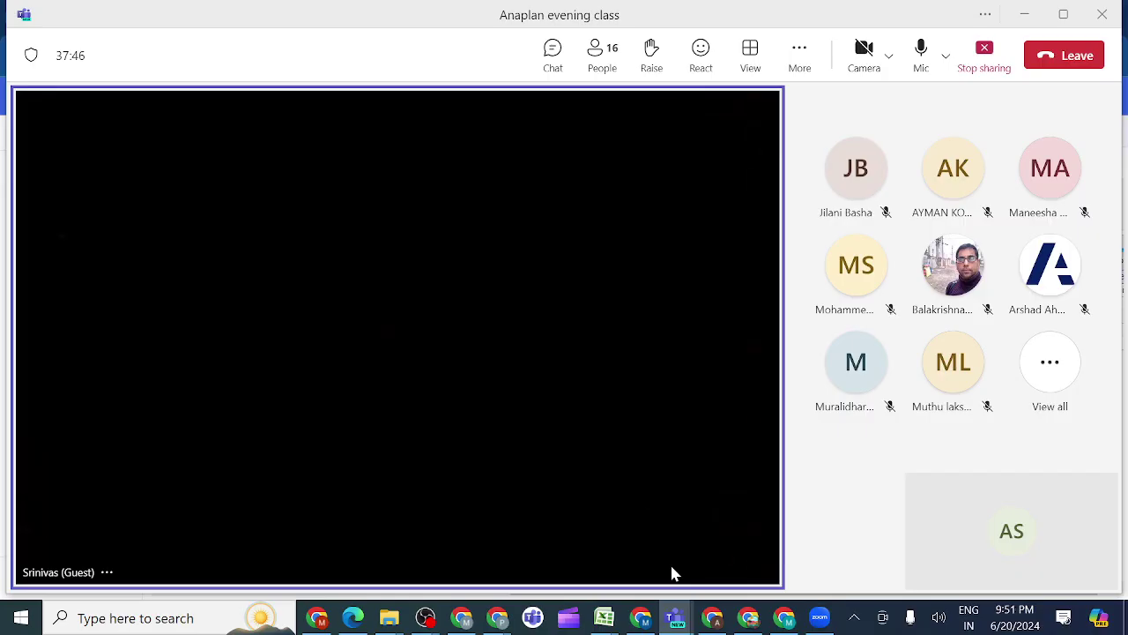
click(1053, 373)
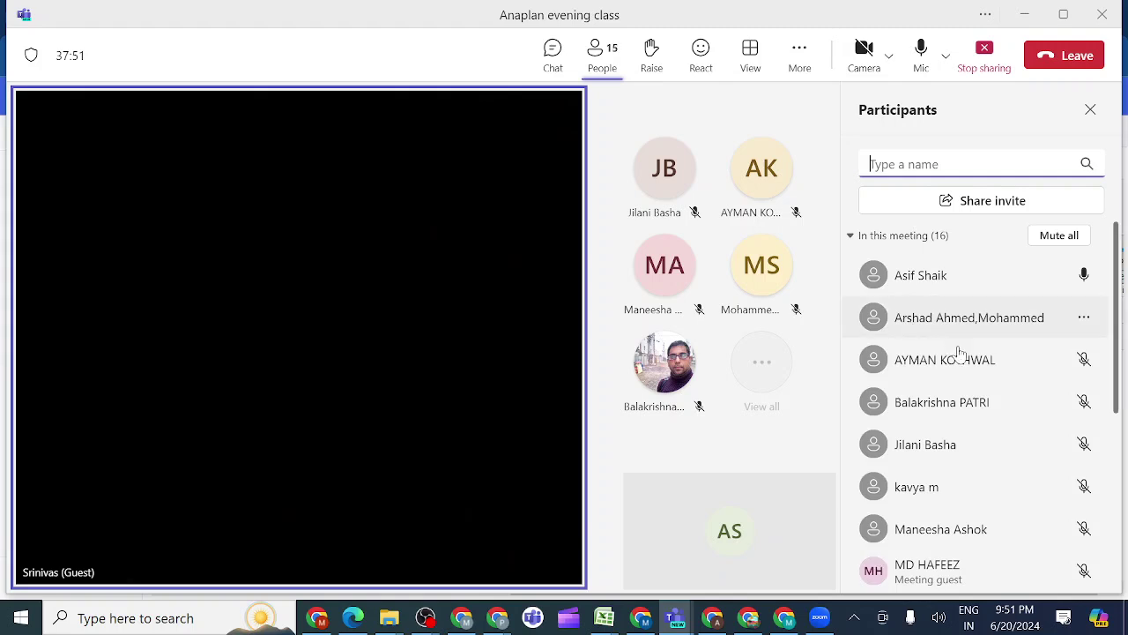
Step: Look through the class meeting's participants list, from current attendees to people added to the chat
scroll(964, 357, down, 3)
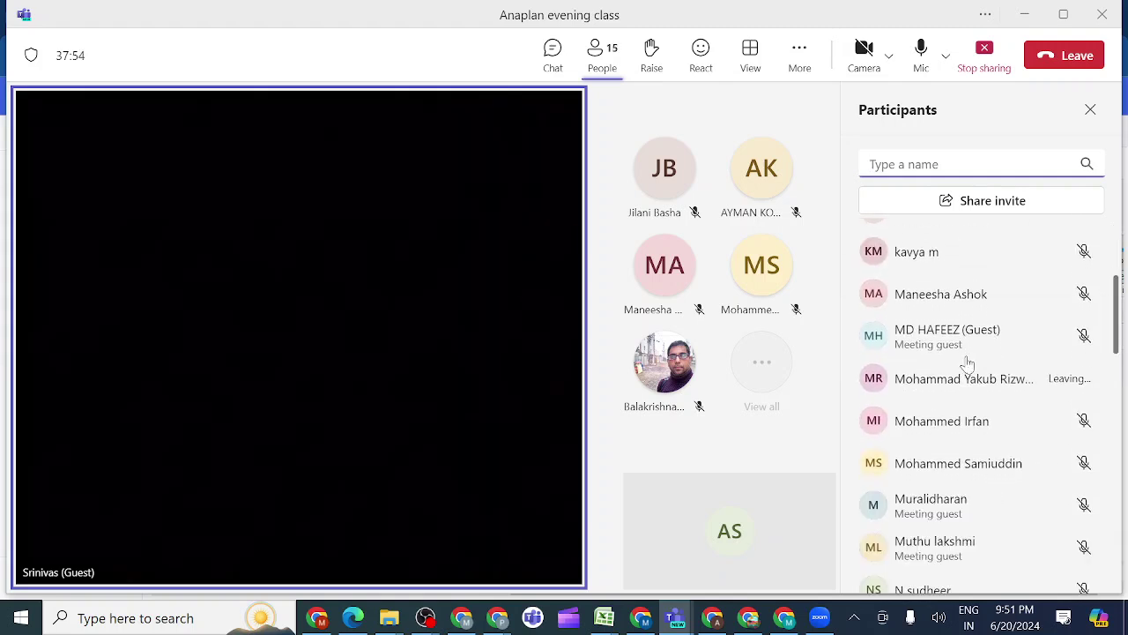
scroll(967, 362, down, 2)
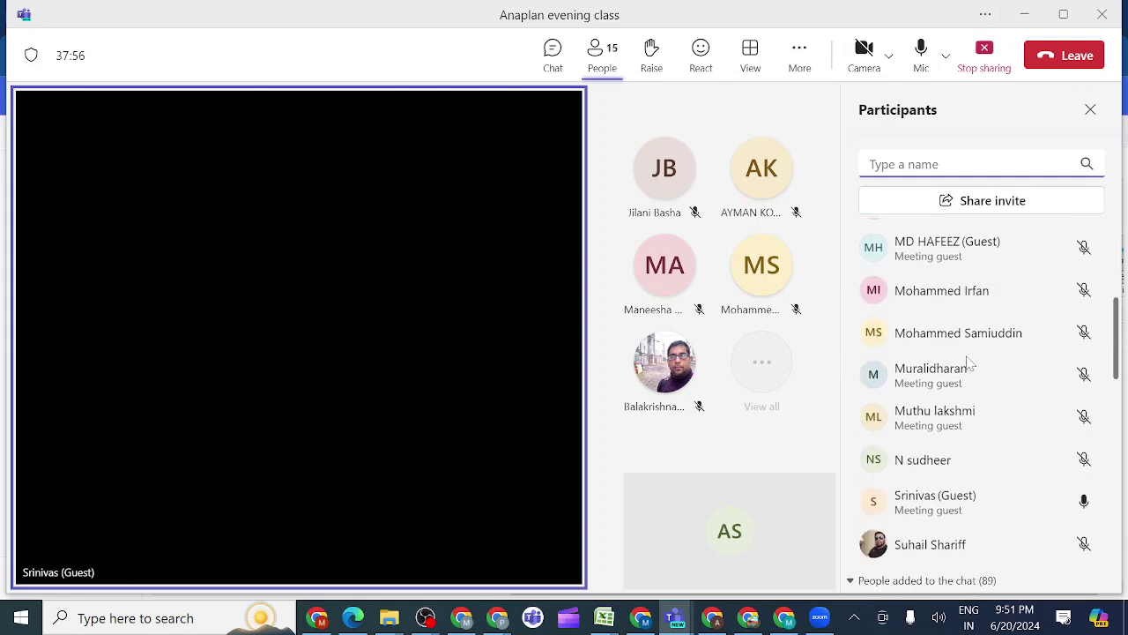
scroll(966, 362, down, 3)
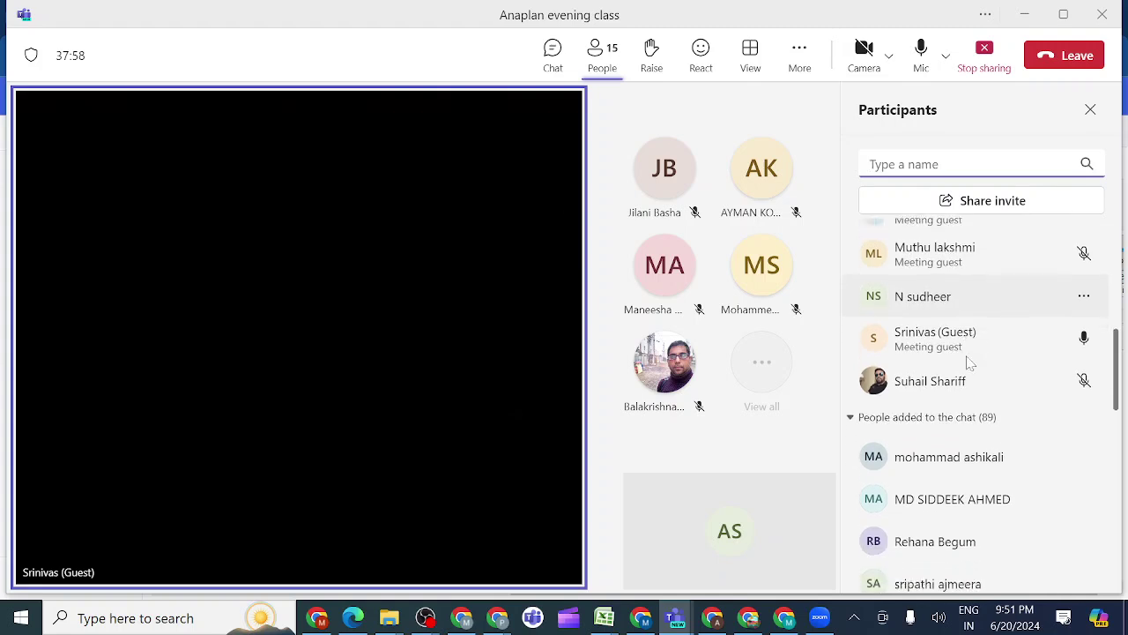
scroll(970, 363, up, 8)
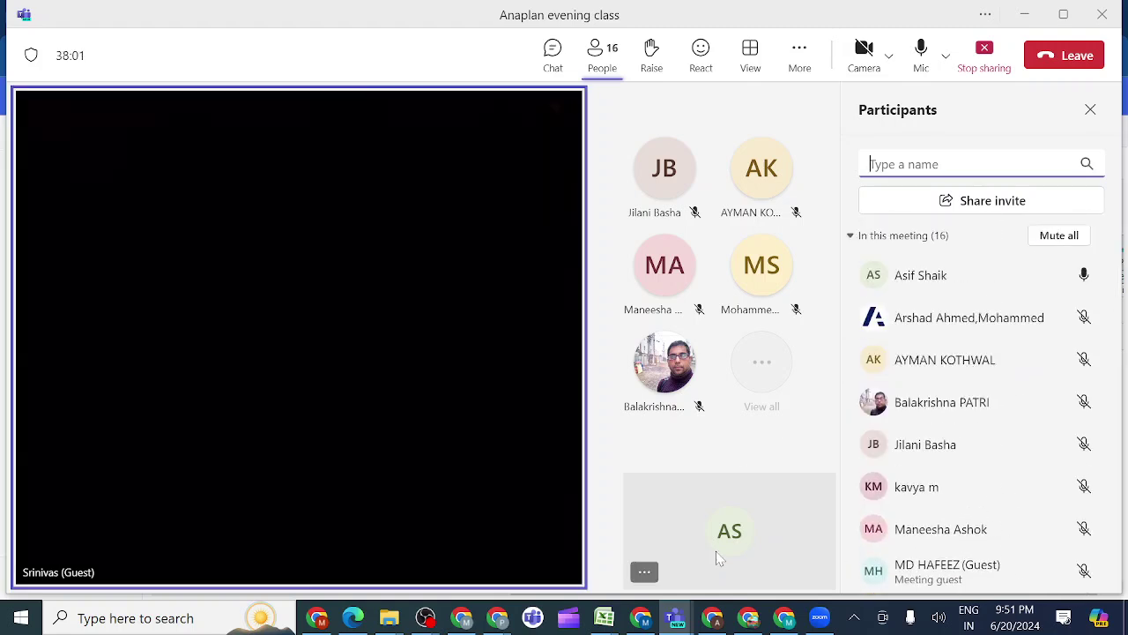
Step: Switch back to Anaplan in Chrome and compare the REV03 Revenue formula in the level1 model with the lesson 9.2.6 formula table
mouse_move(714, 619)
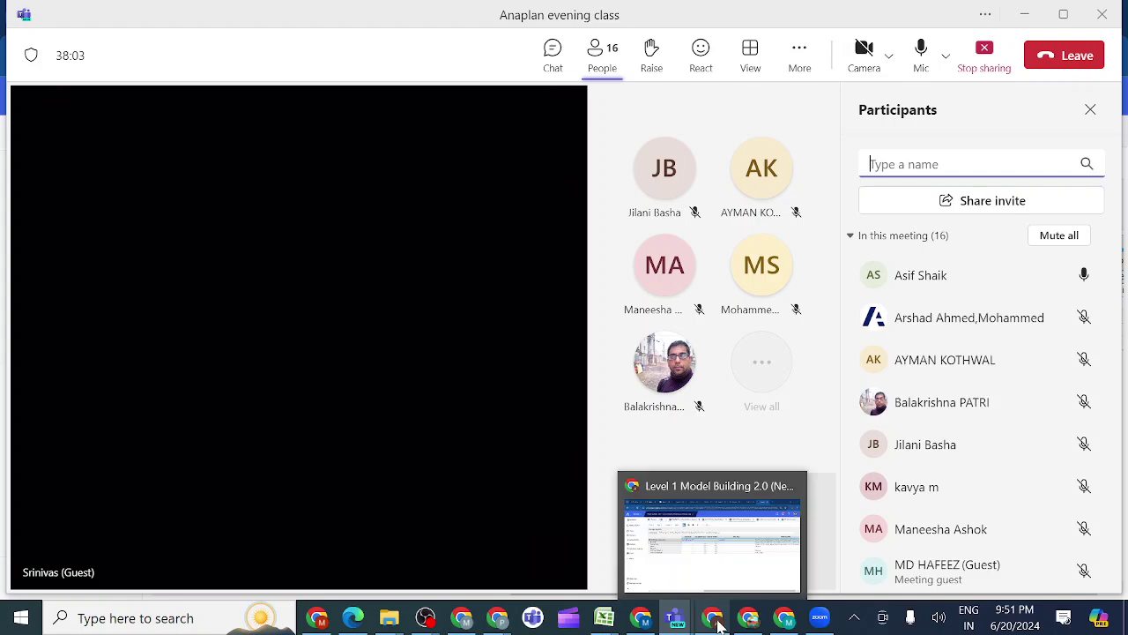
click(708, 577)
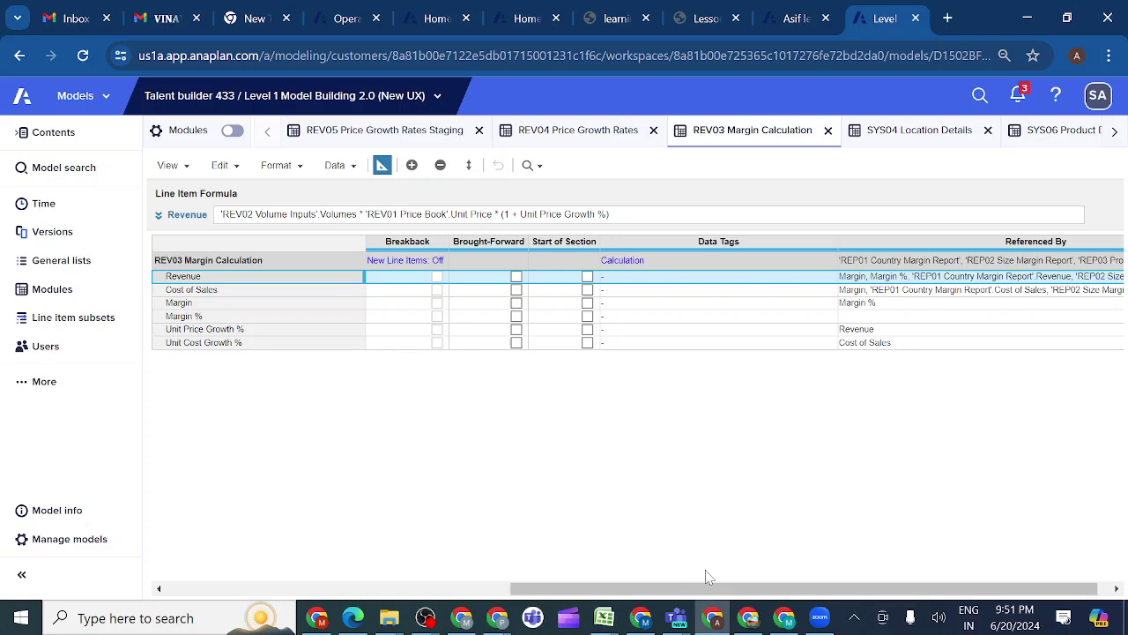
click(791, 20)
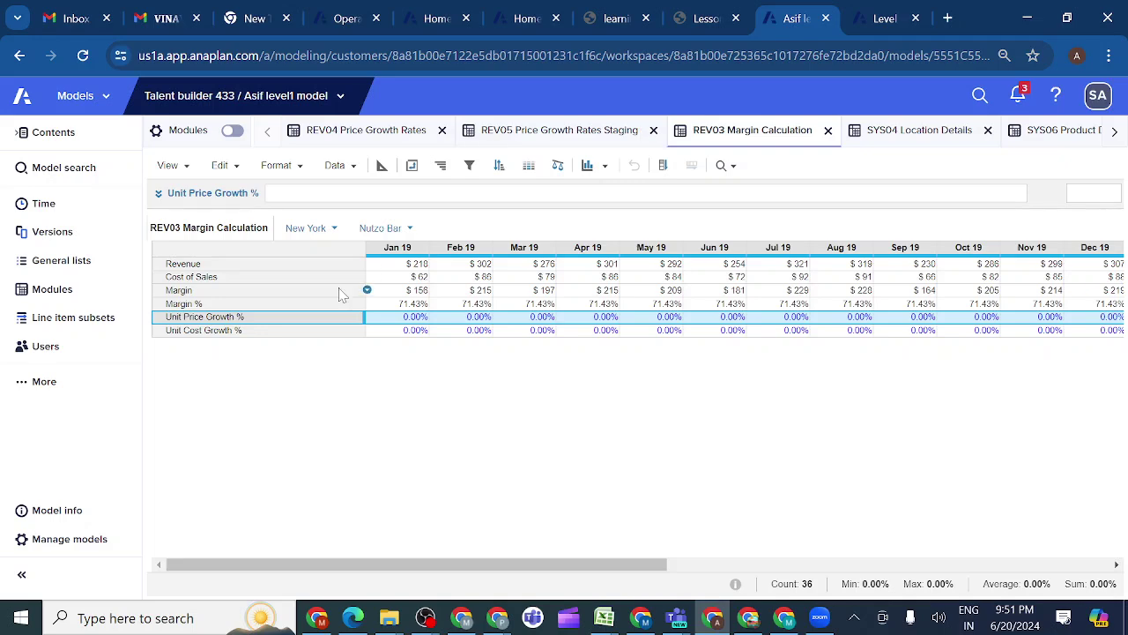
click(706, 21)
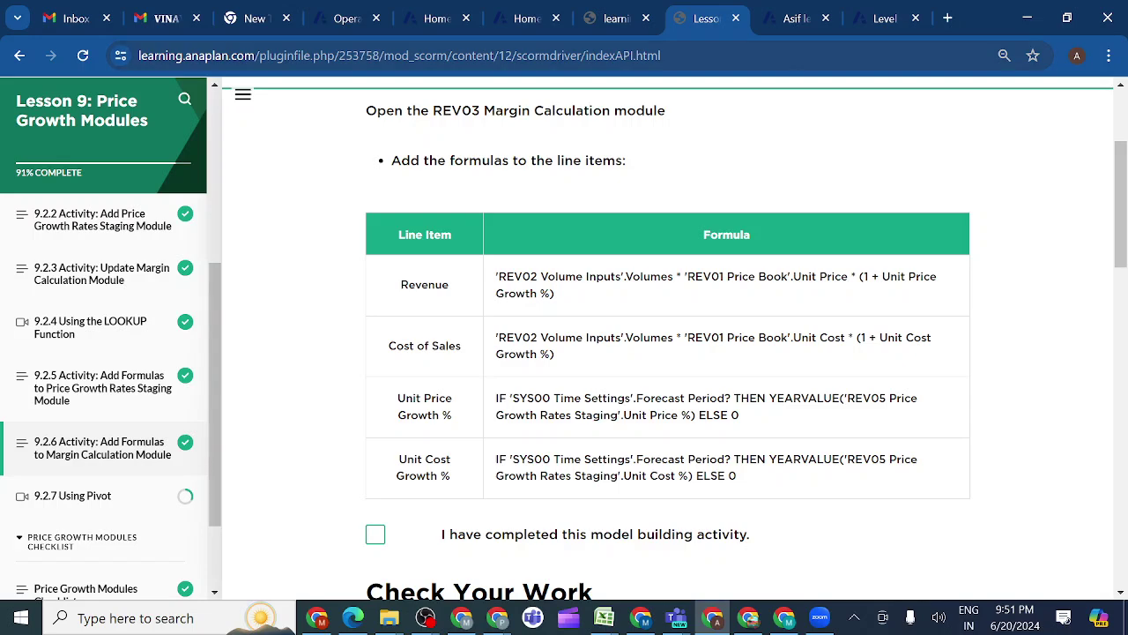
click(794, 21)
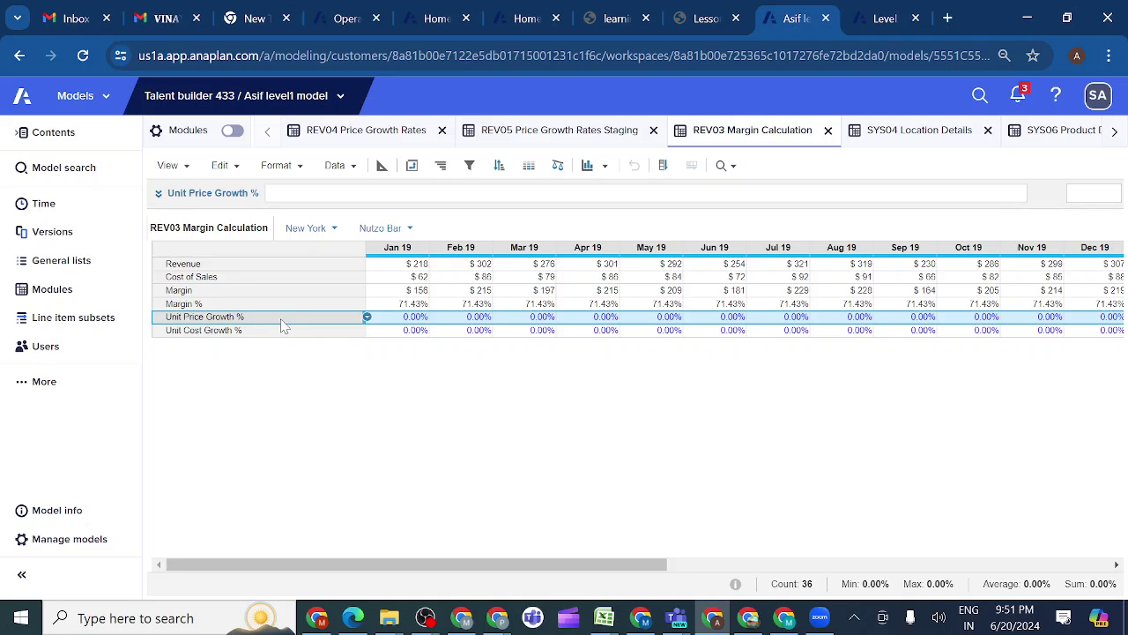
click(269, 266)
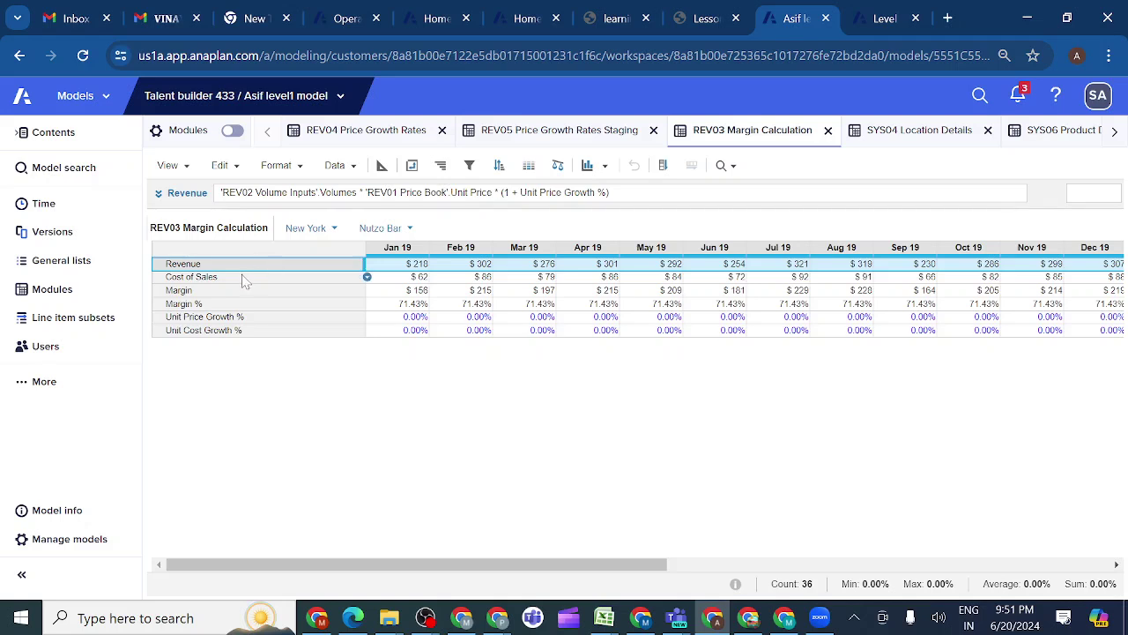
Step: In the REV03 blueprint, append * (1 + Unit Cost Growth %) to the Cost of Sales formula and apply it
click(382, 168)
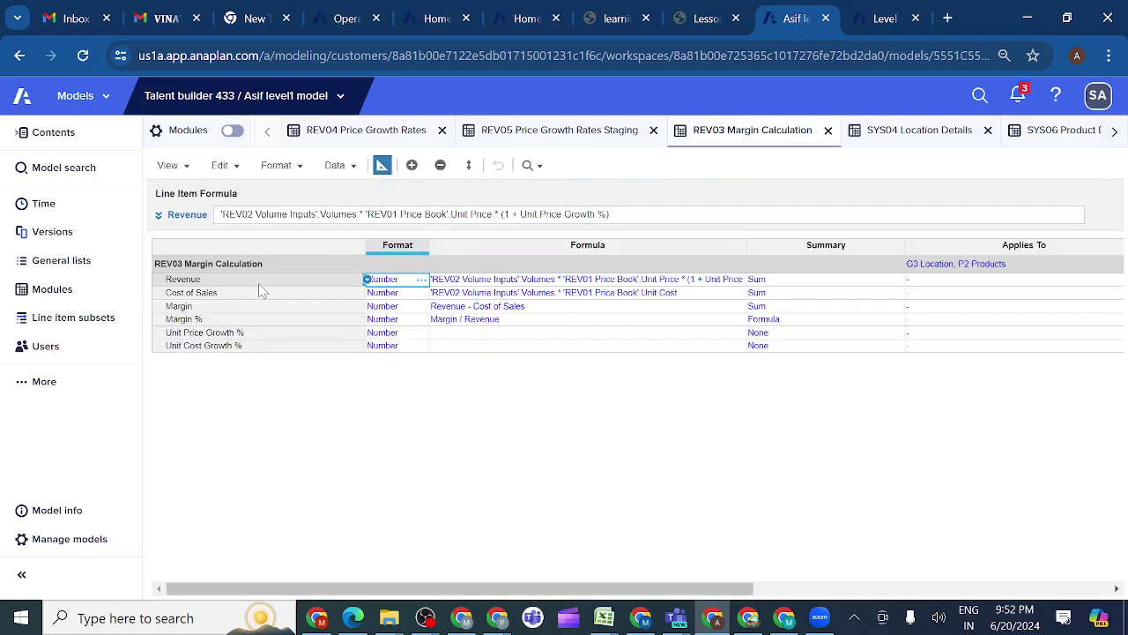
click(242, 297)
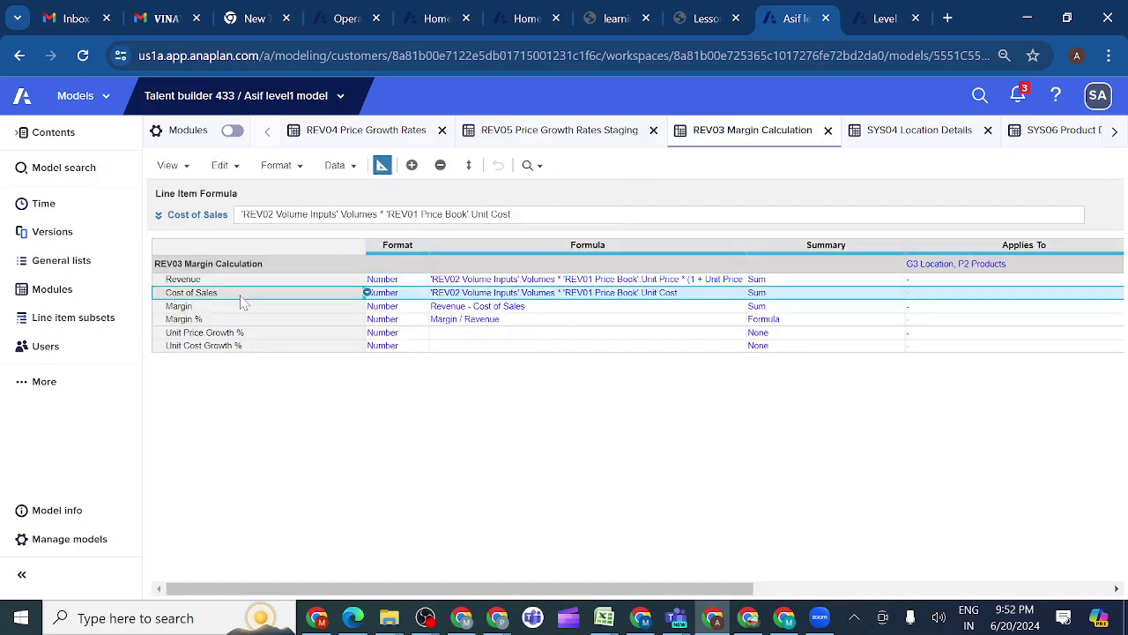
click(158, 216)
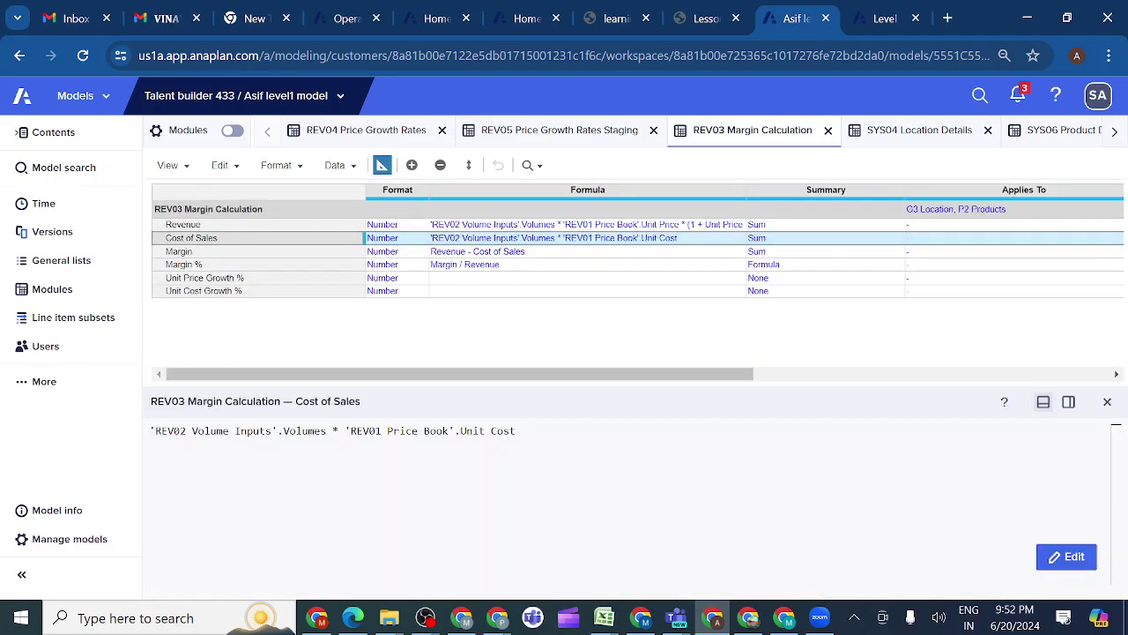
click(1067, 556)
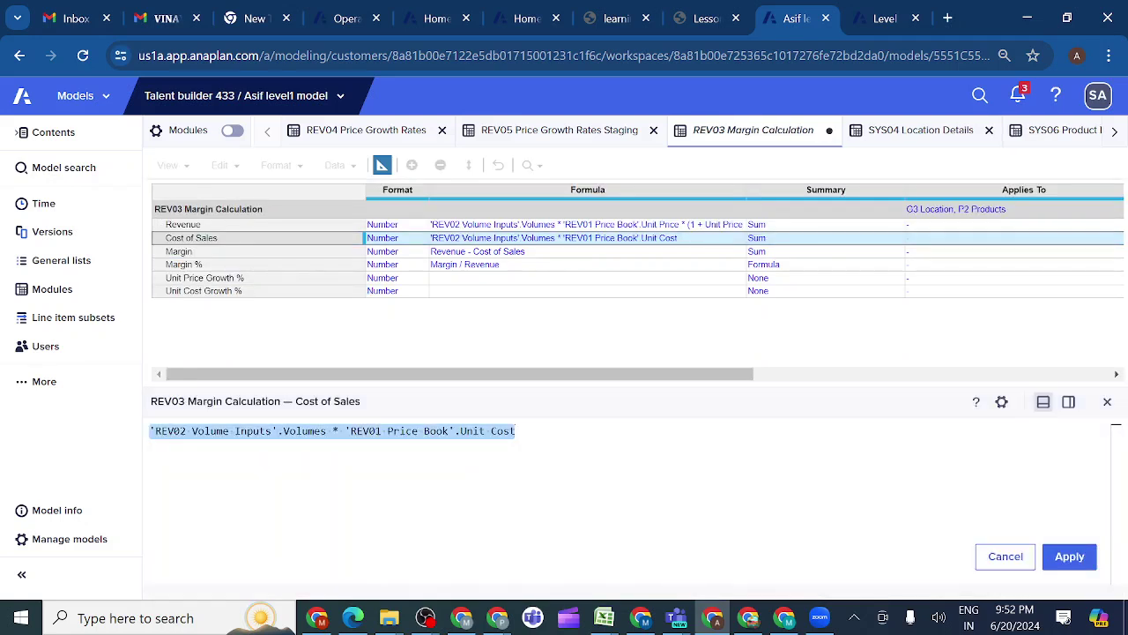
click(503, 431)
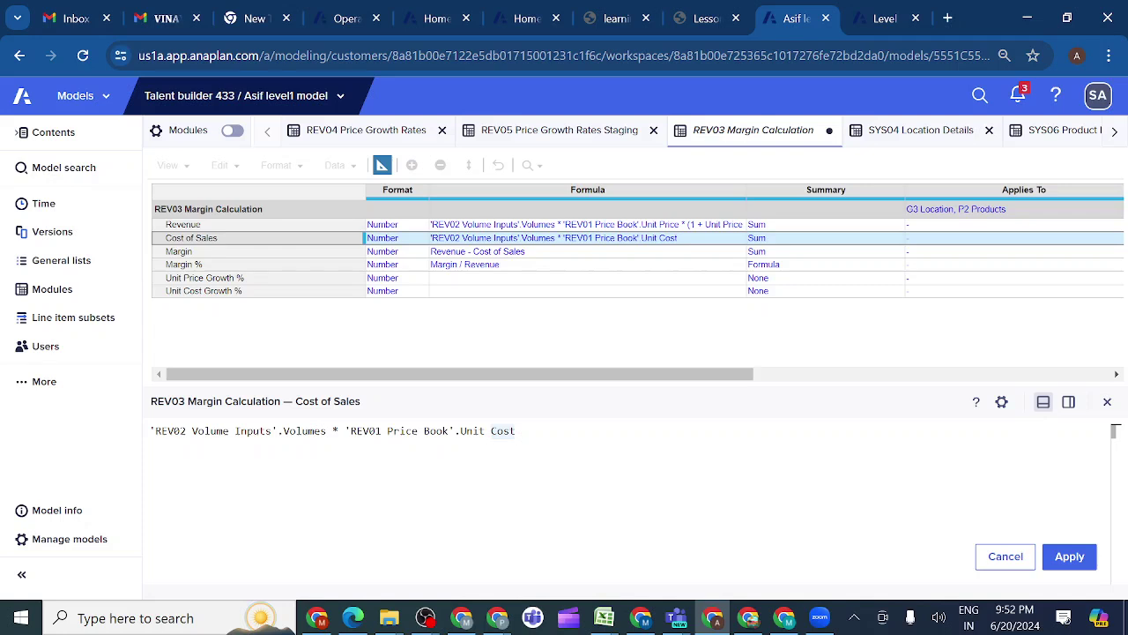
text(*)
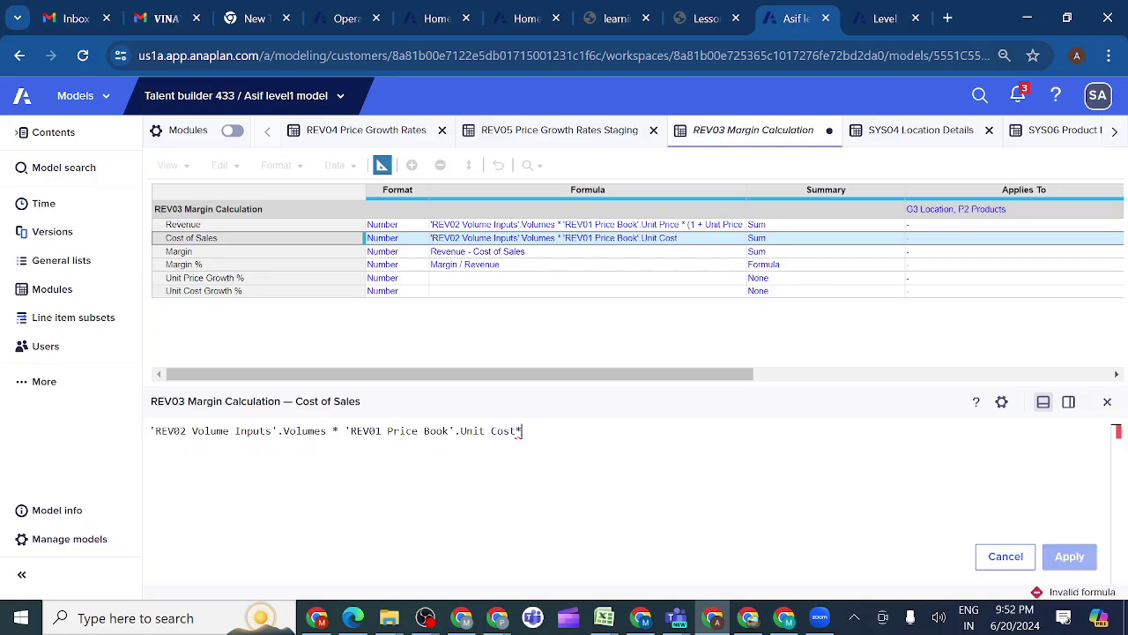
key(BackSpace)
text(* (1+)
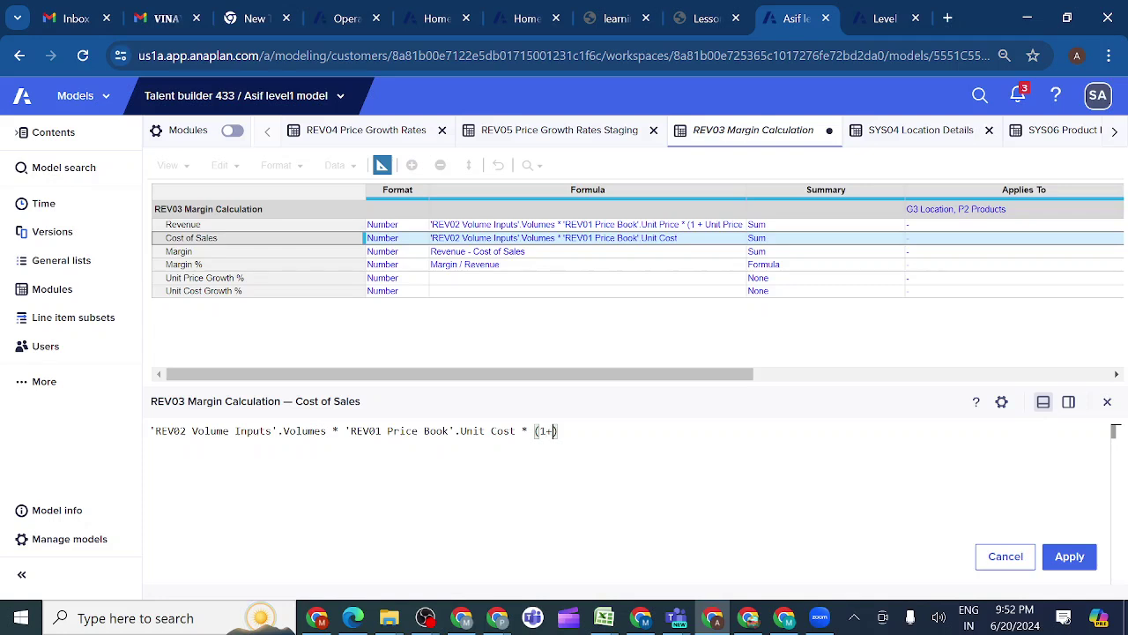
click(246, 293)
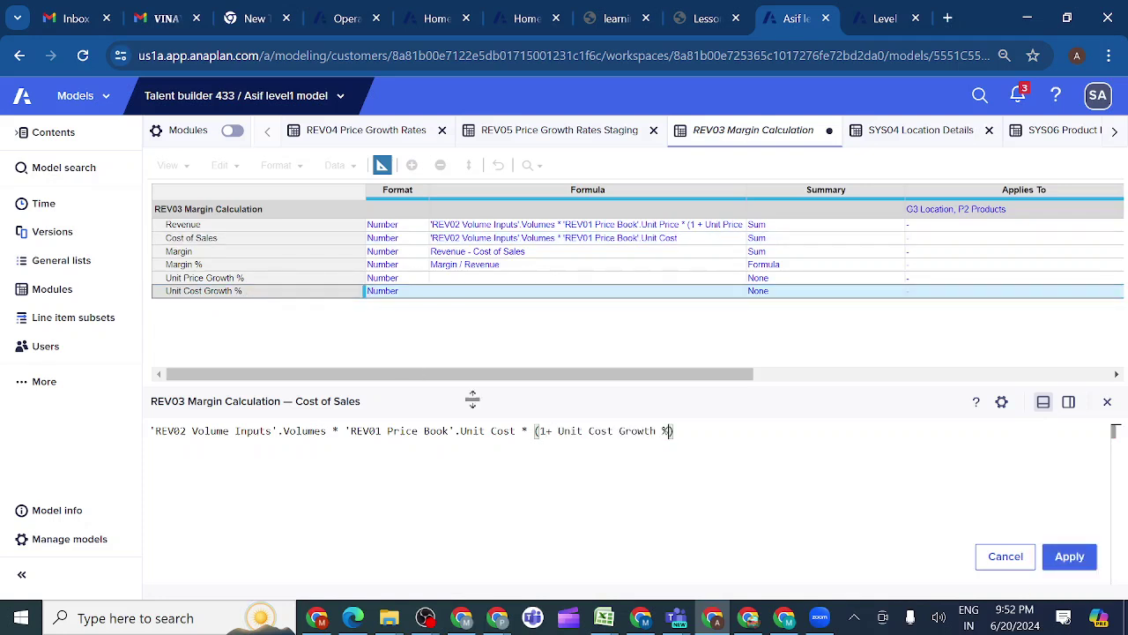
click(1069, 560)
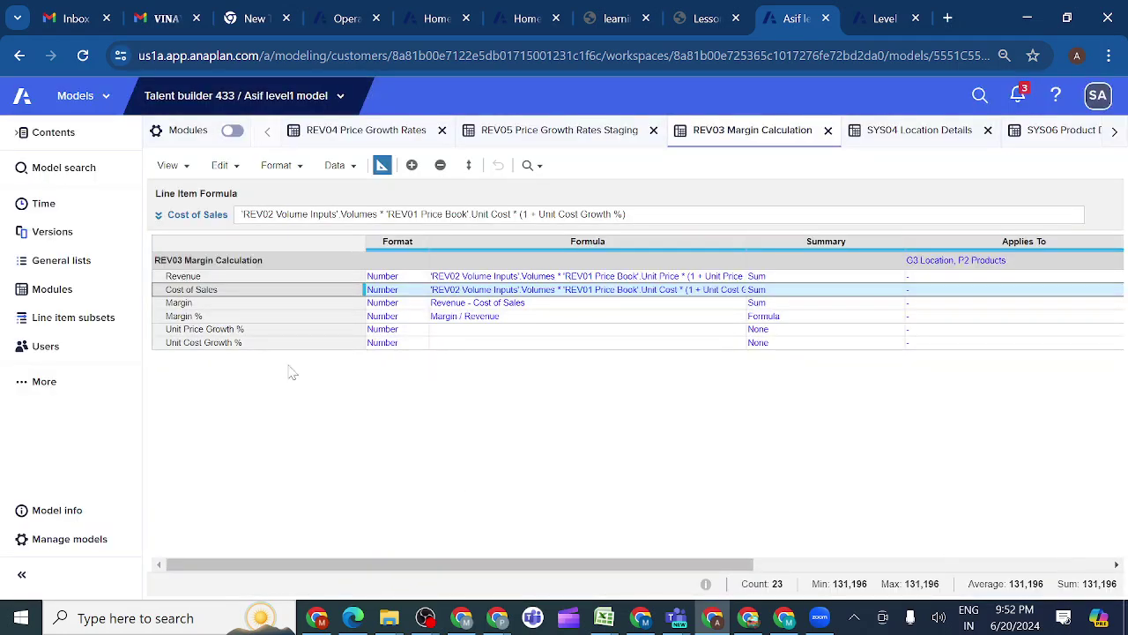
Step: Select Unit Price Growth % in REV03 and read its required formula in the lesson 9.2.6 activity
click(244, 330)
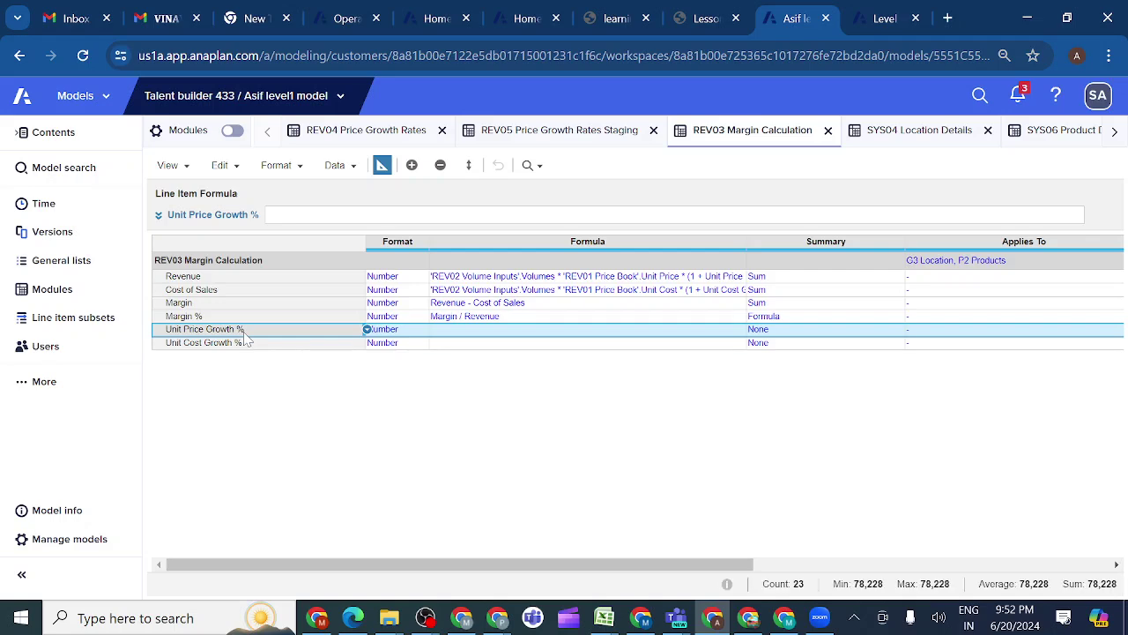
click(709, 20)
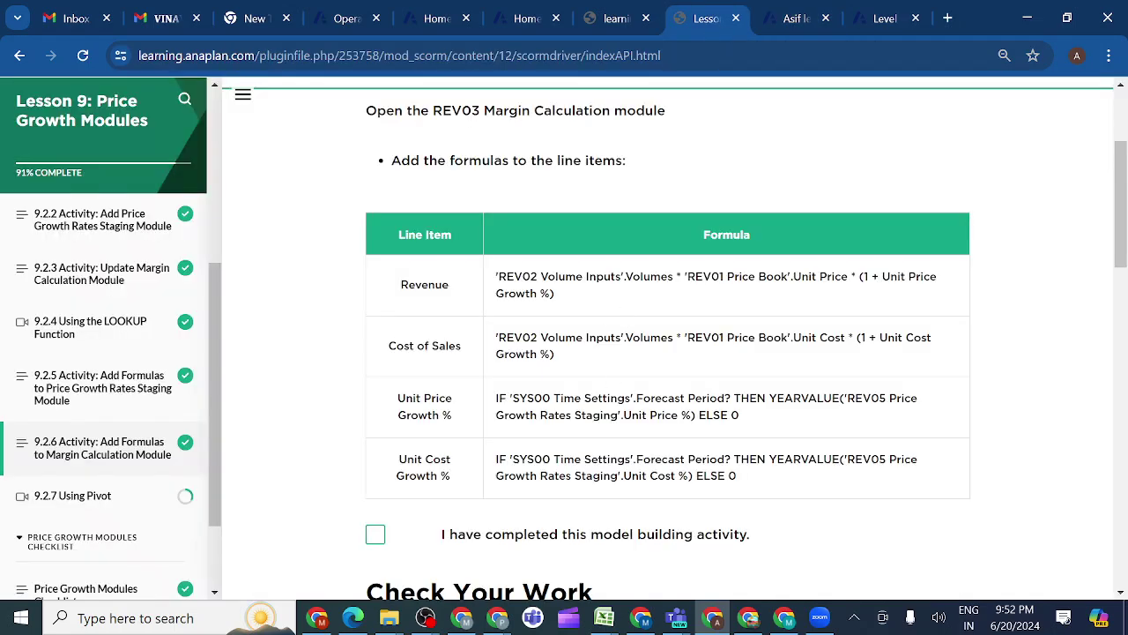
scroll(693, 433, down, 1)
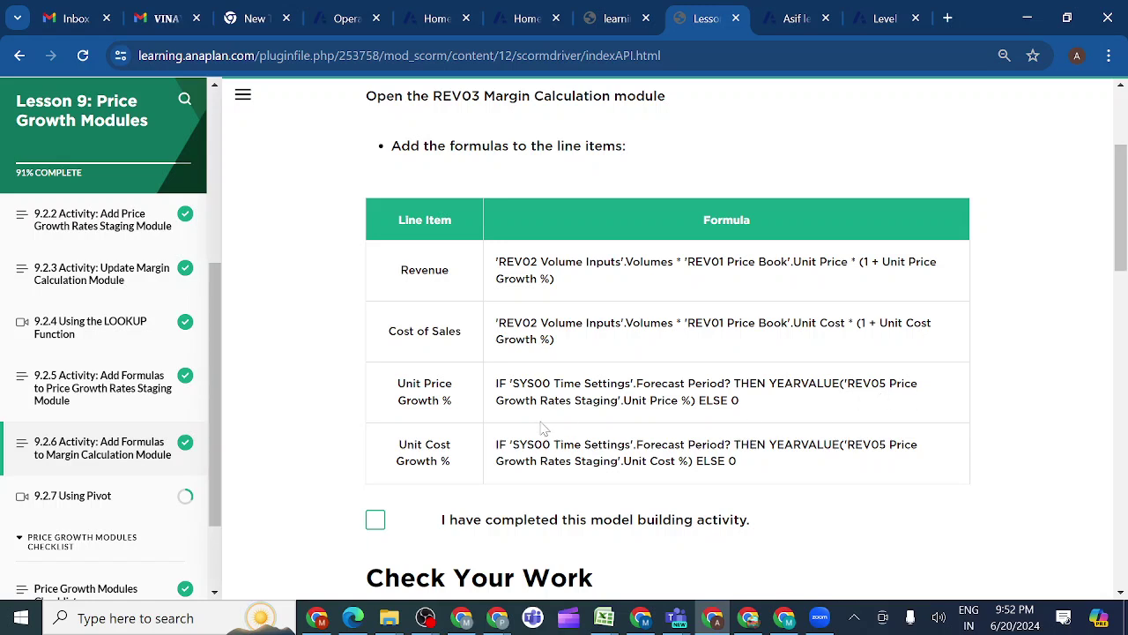
Step: Check the FY20 Unit Price % formula in REV05 Price Growth Rates Staging and the source rates in REV04 Price Growth Rates
click(791, 18)
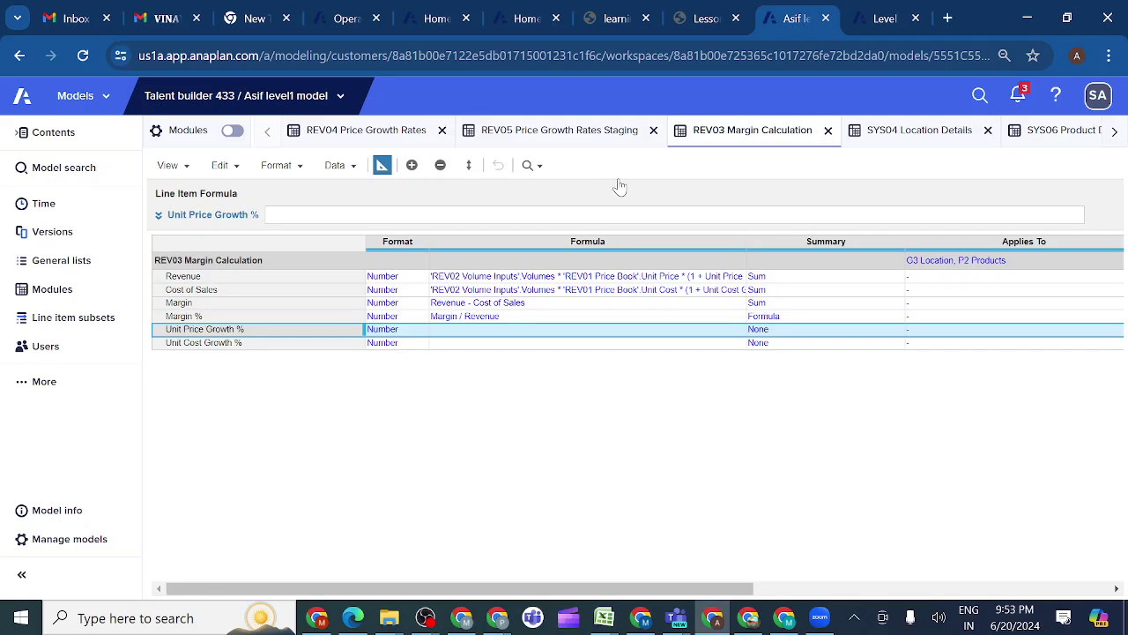
click(562, 143)
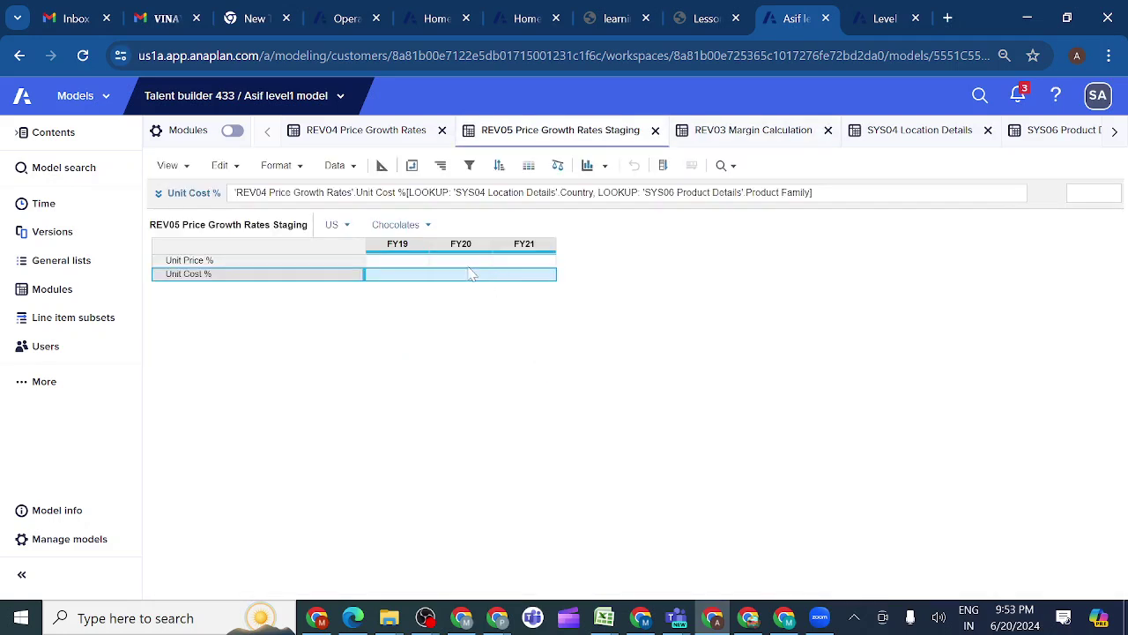
click(464, 264)
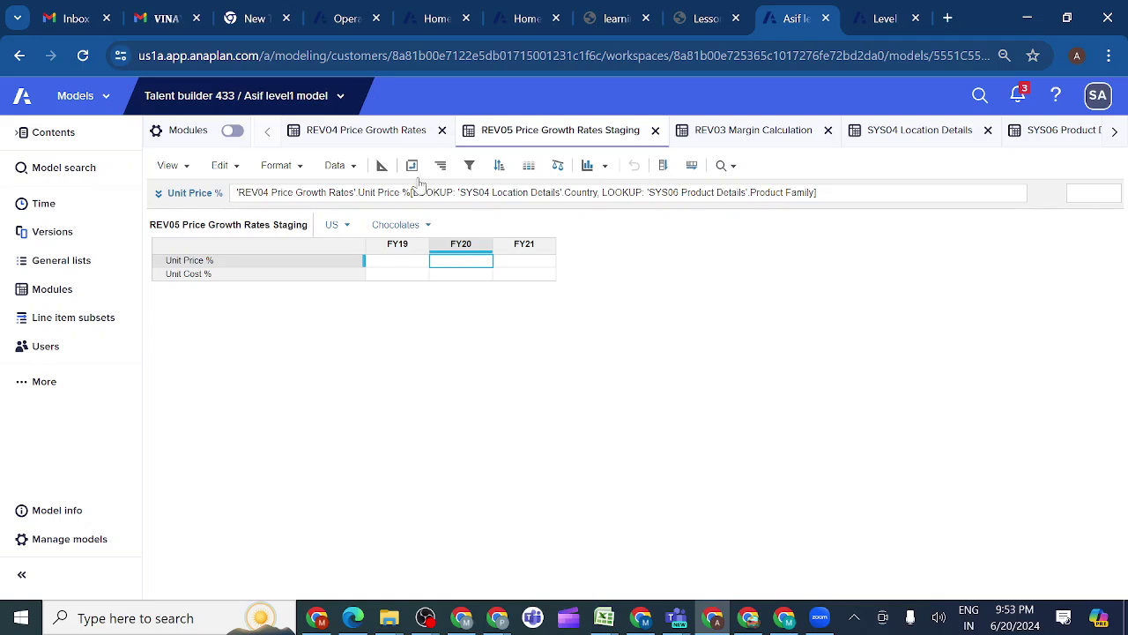
click(379, 137)
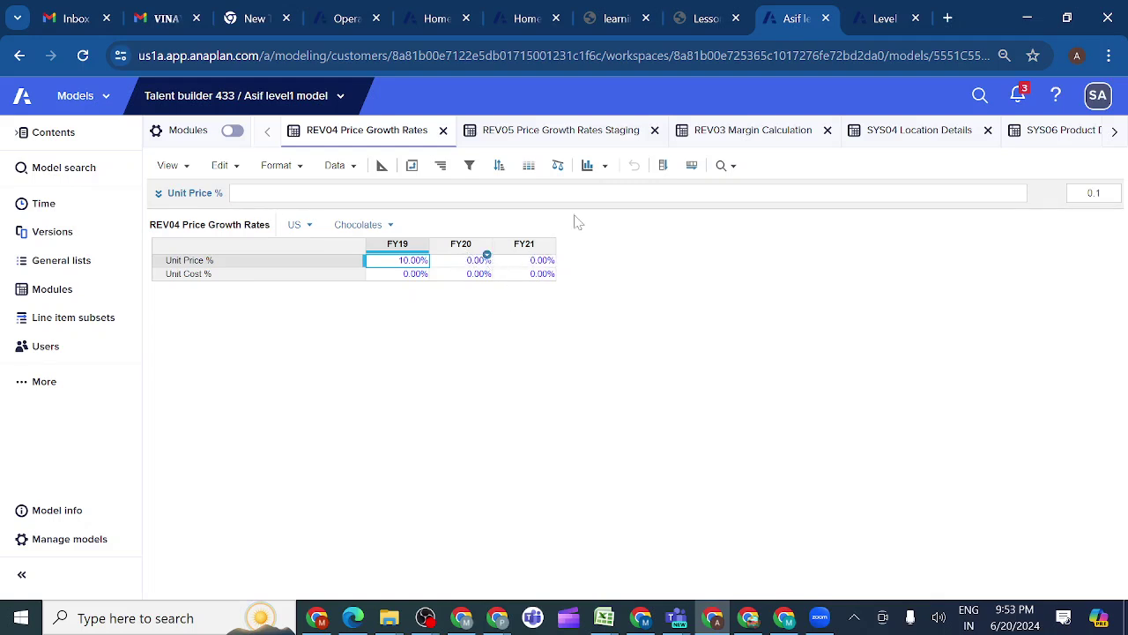
Step: In the REV03 Margin Calculation blueprint, begin the Unit Price Growth % formula with IF 'SYS00 Time Settings'.Forecast Period?
click(745, 137)
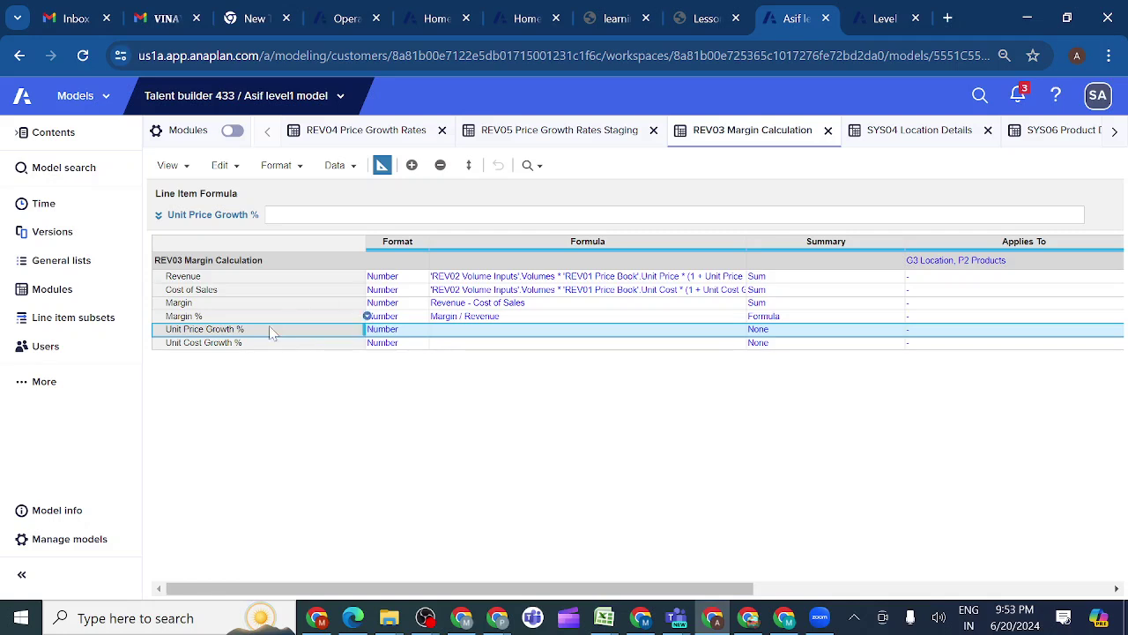
click(159, 217)
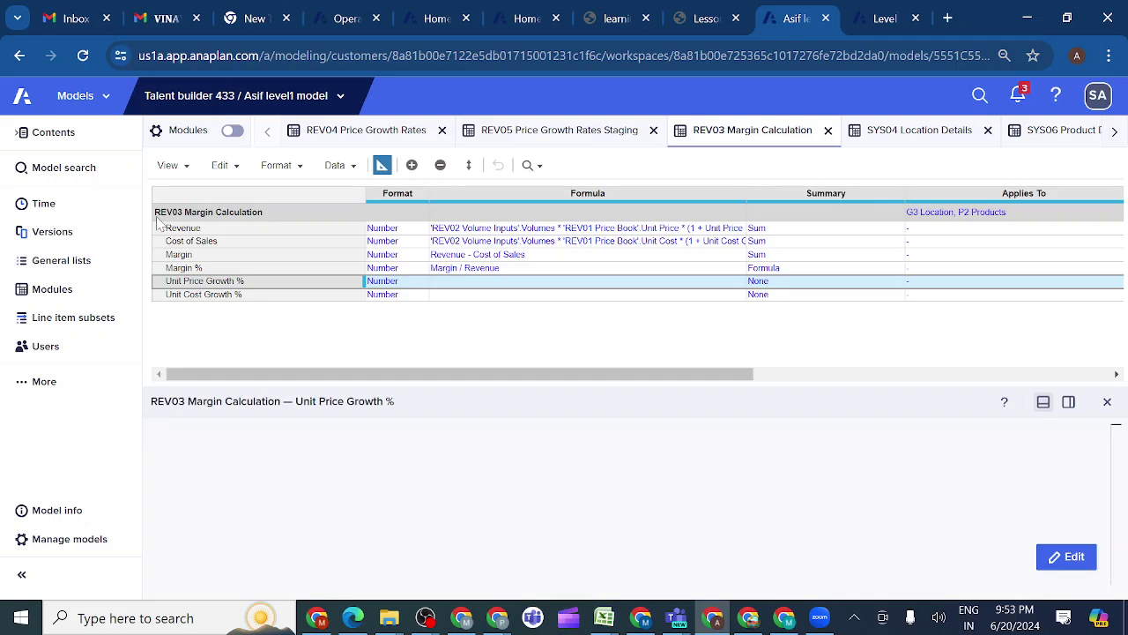
click(1067, 556)
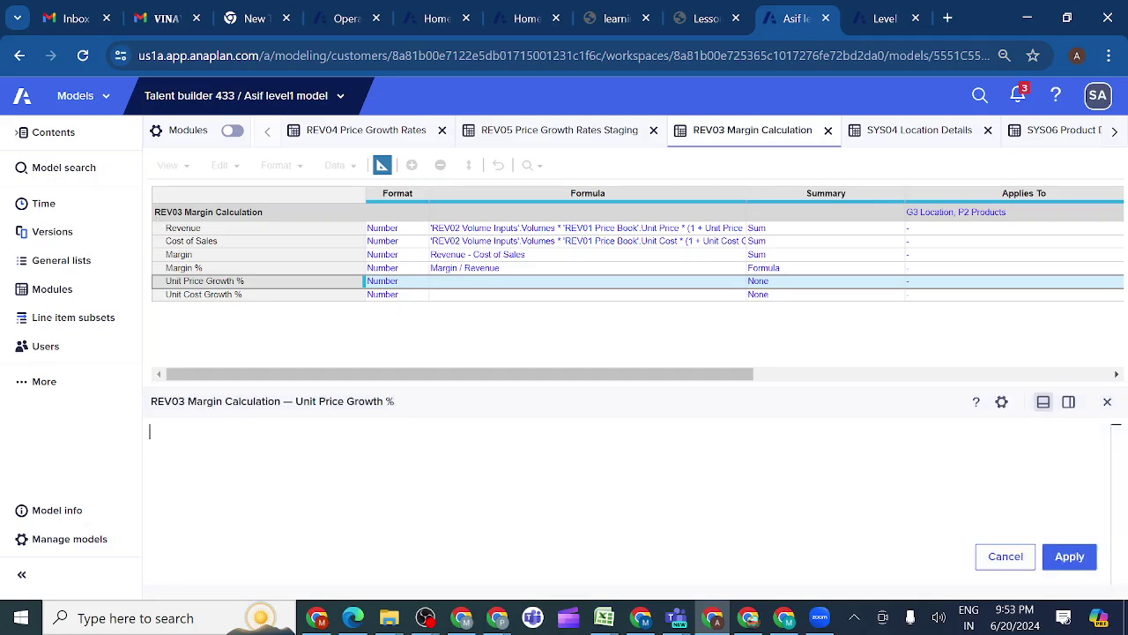
text(IF)
key(Return)
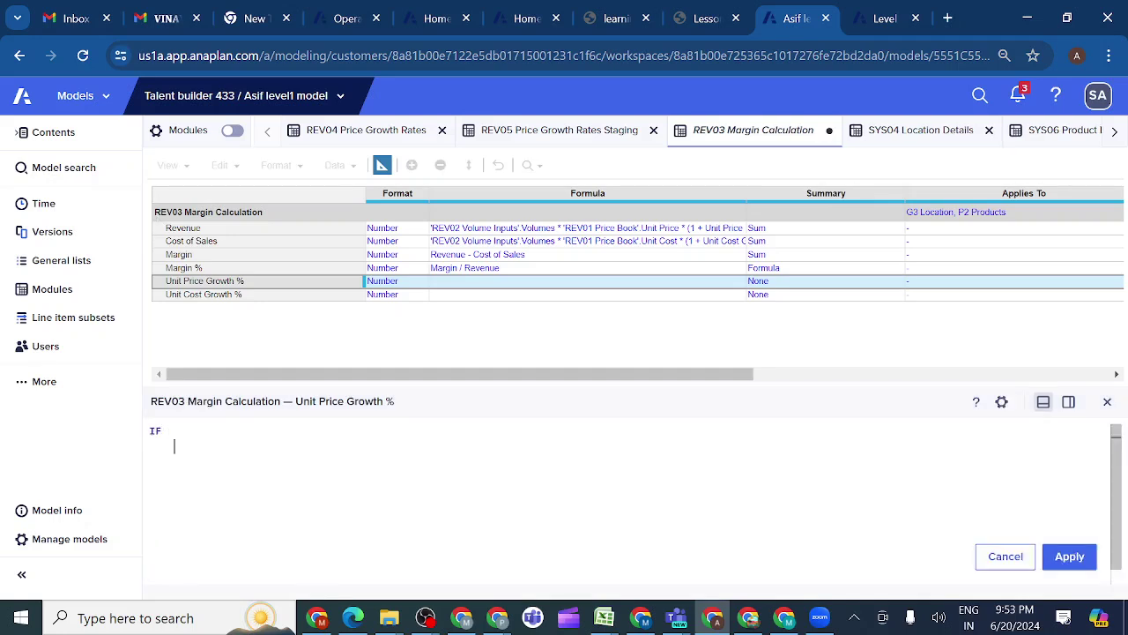
click(76, 294)
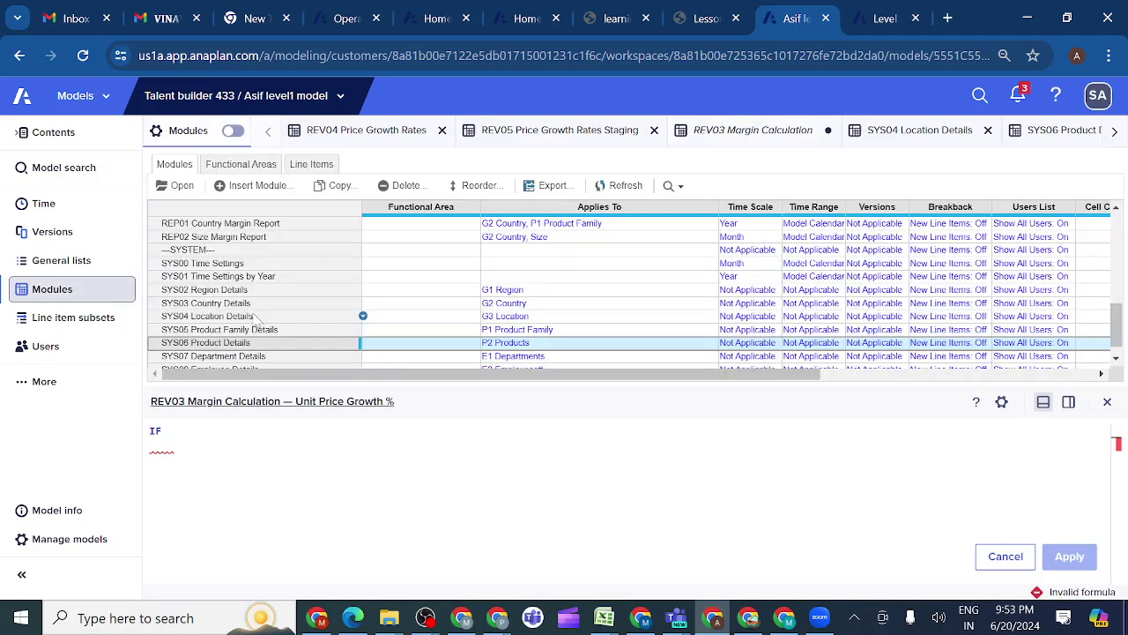
click(209, 266)
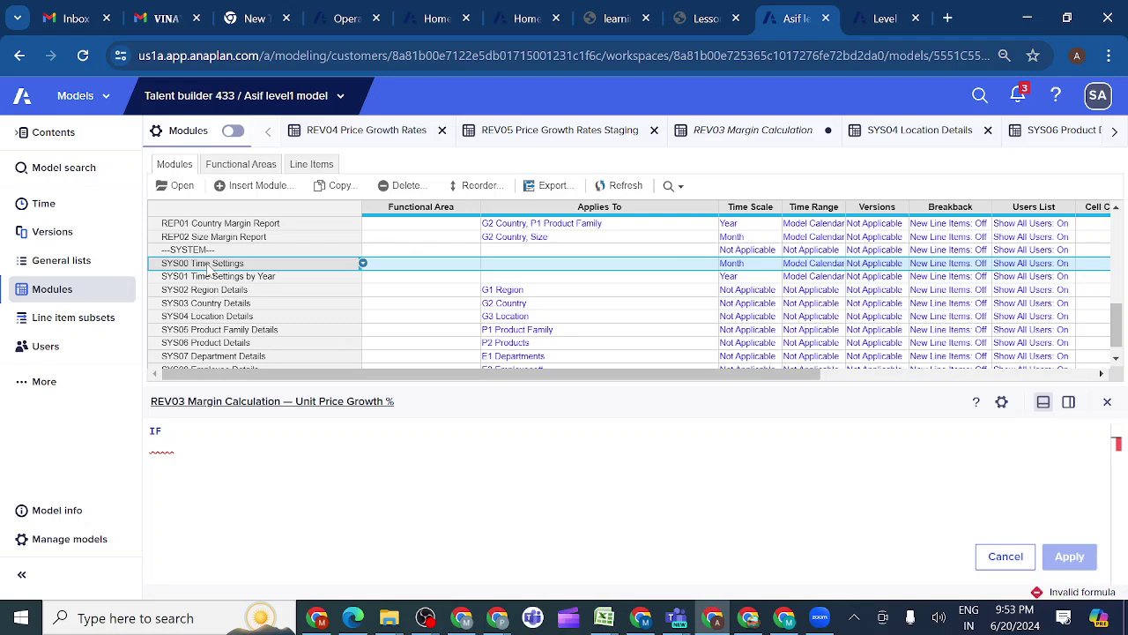
click(181, 187)
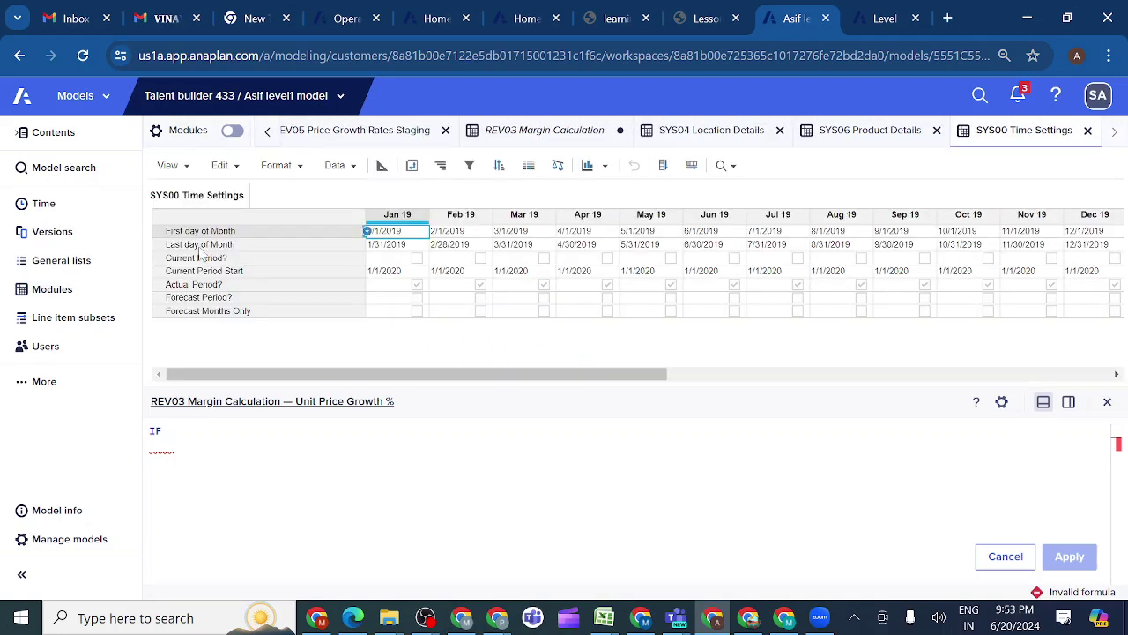
click(202, 298)
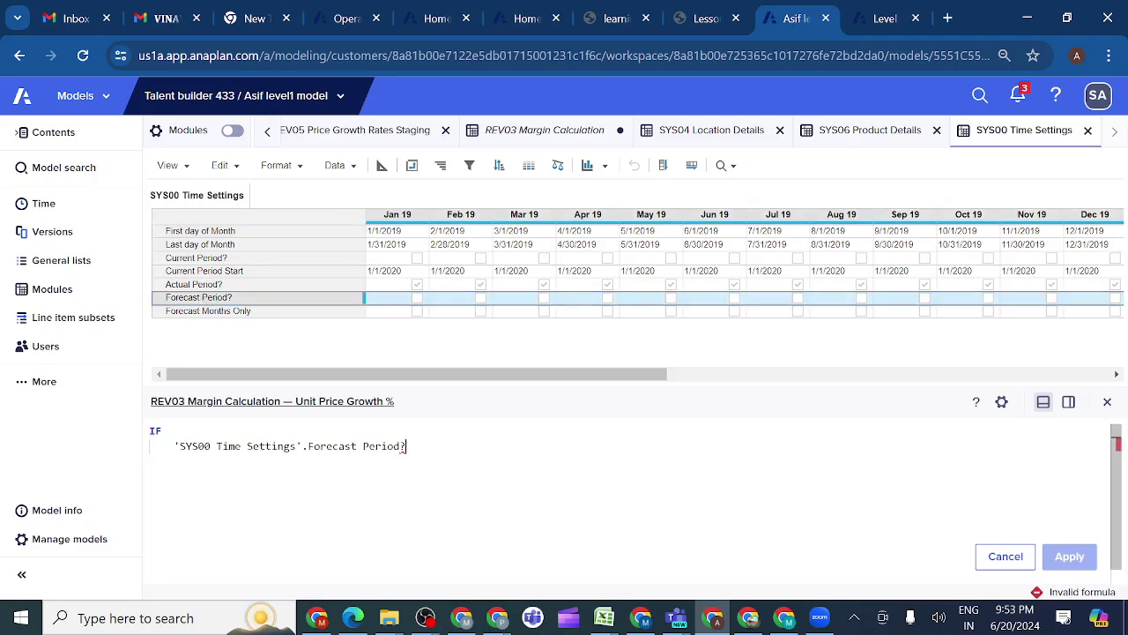
Step: Complete the Unit Price Growth % formula with THEN YEARVALUE('REV05 Price Growth Rates Staging'.Unit Price %) ELSE 0 and apply it
text(THEN)
key(Return)
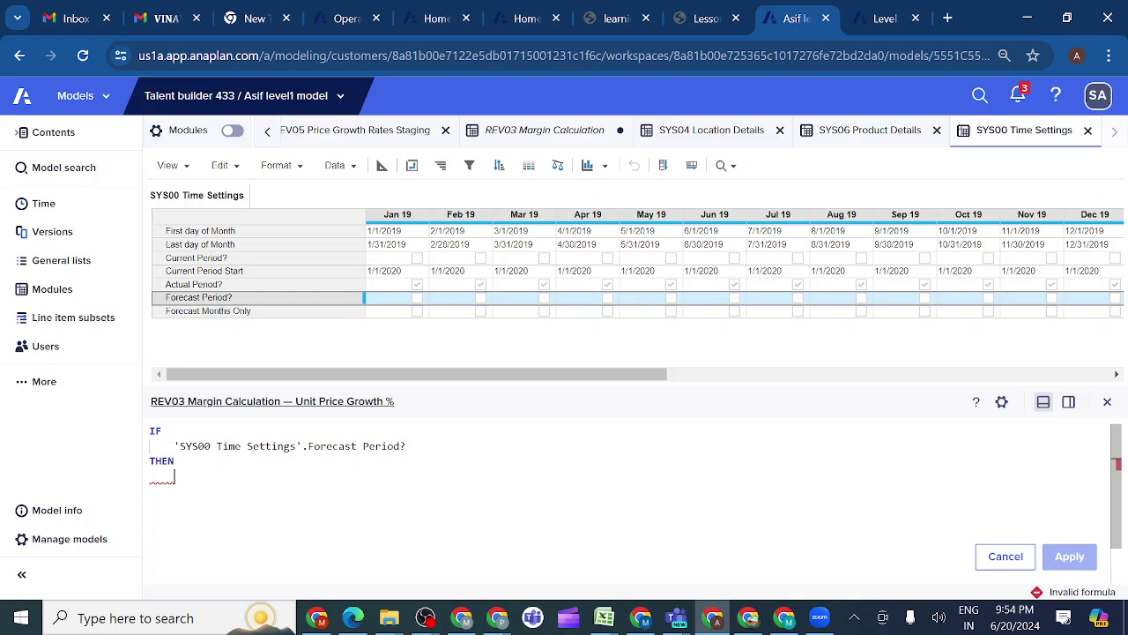
text(YE)
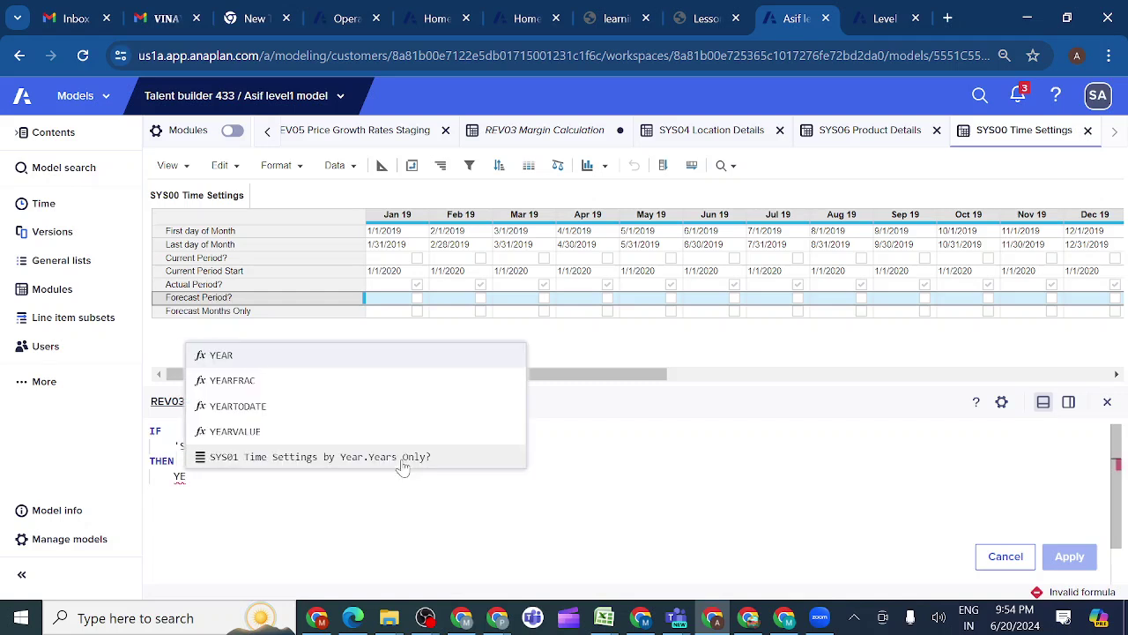
click(267, 432)
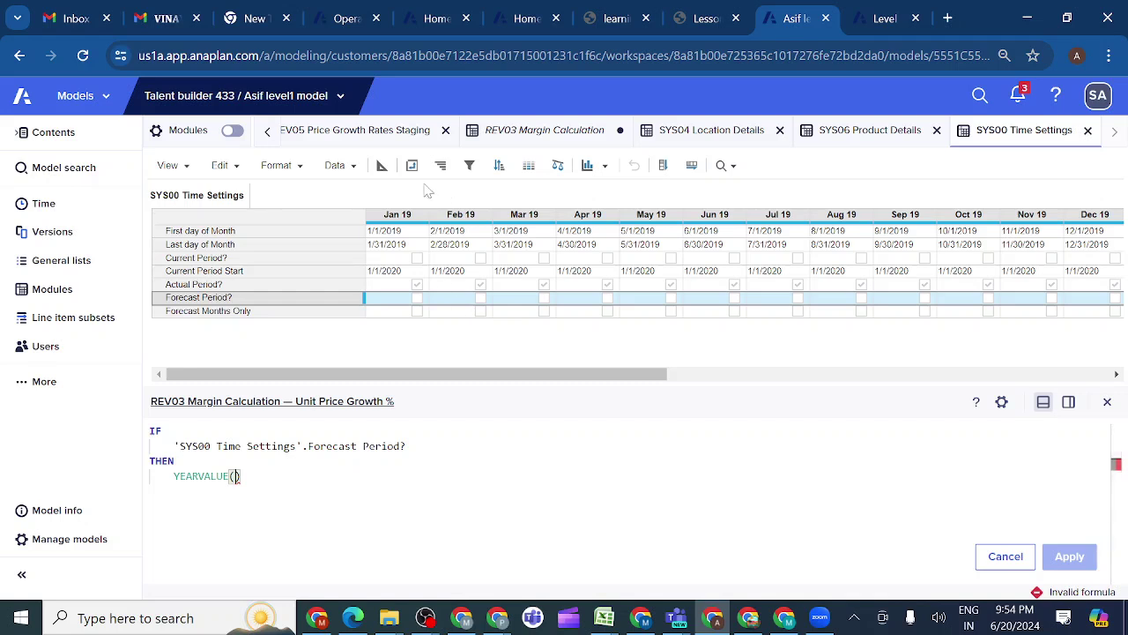
click(366, 130)
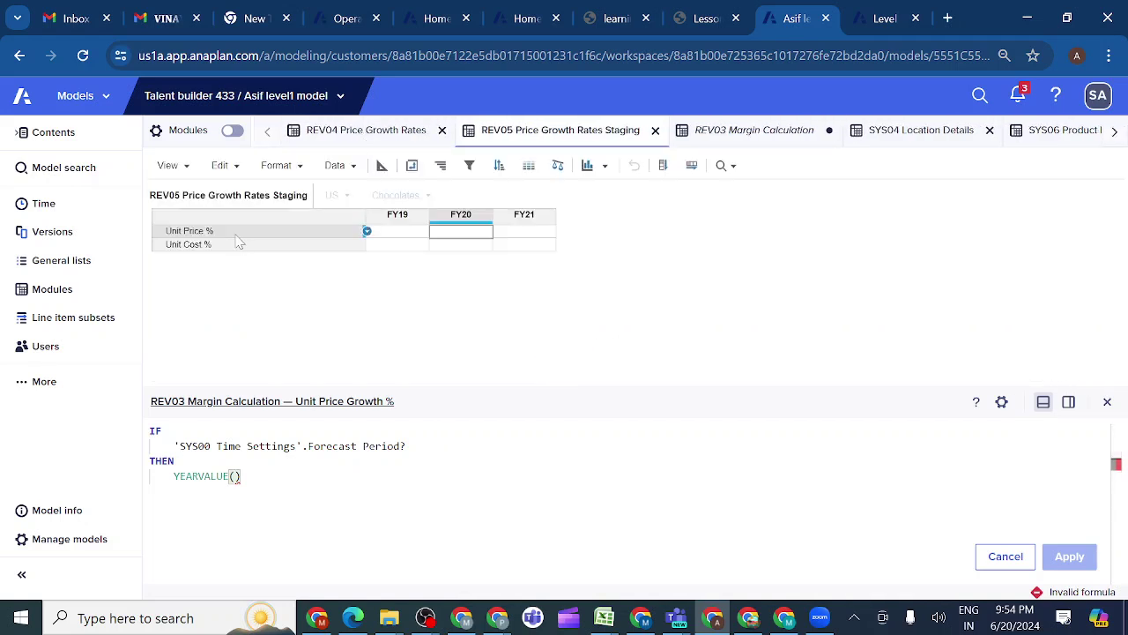
click(235, 234)
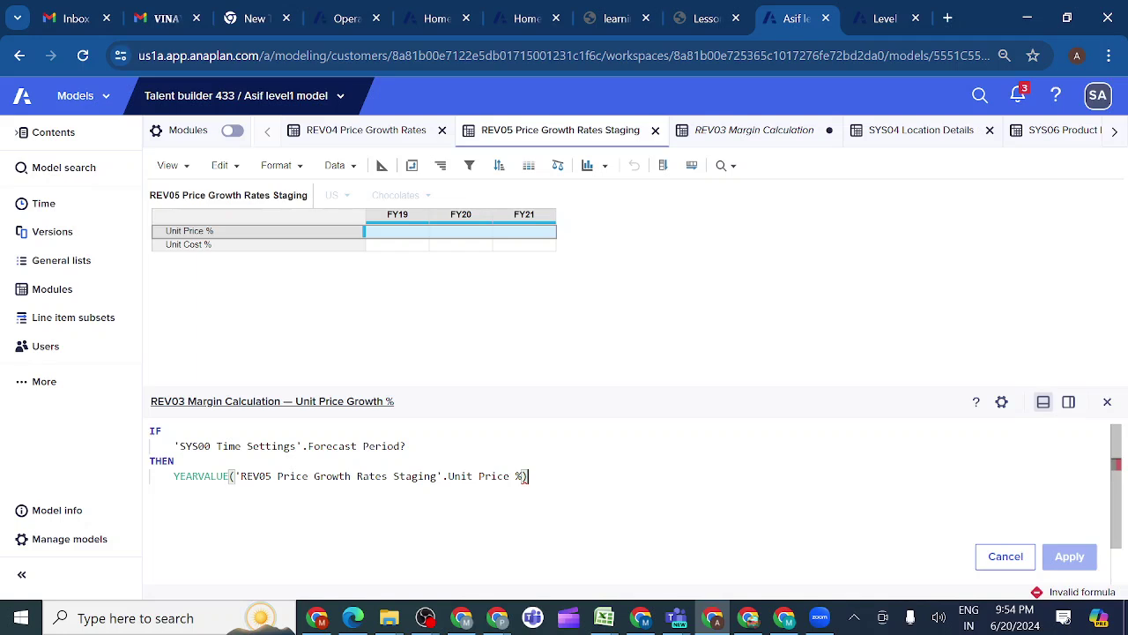
text(ELSE)
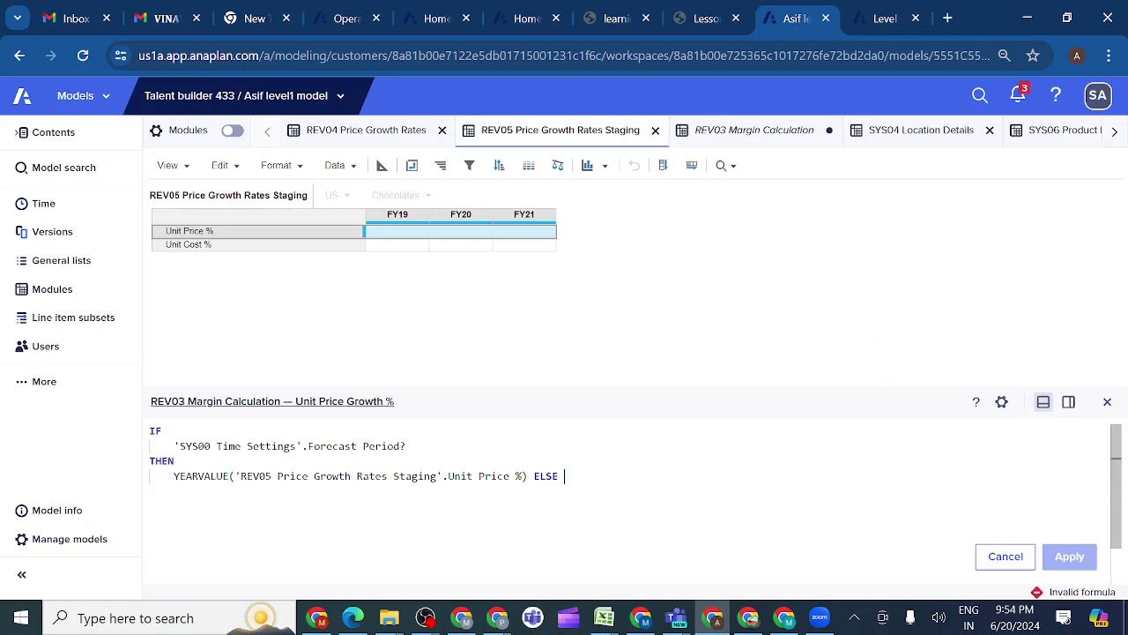
key(Return)
text(0)
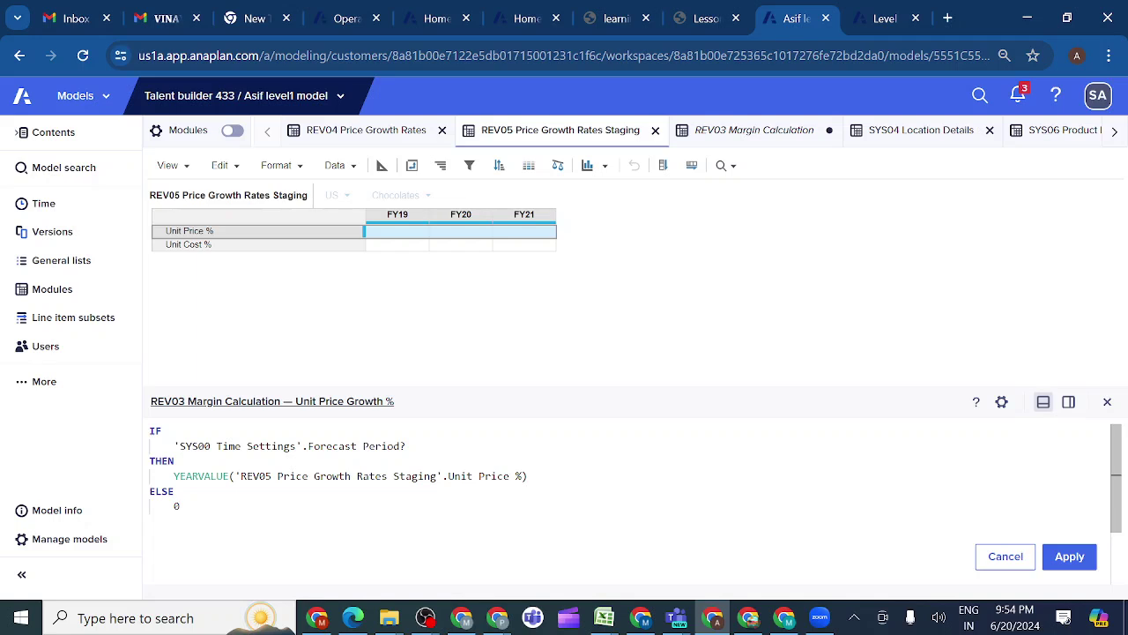
click(1070, 557)
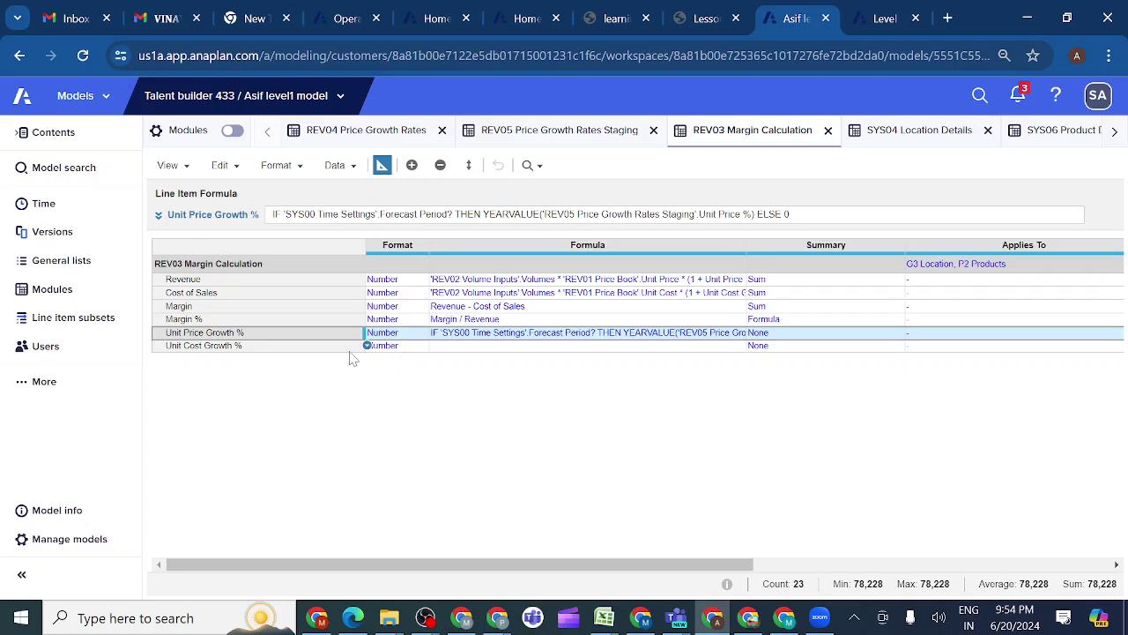
Step: Select Unit Cost Growth % in REV03 and review the growth rates in REV04 Price Growth Rates
click(283, 348)
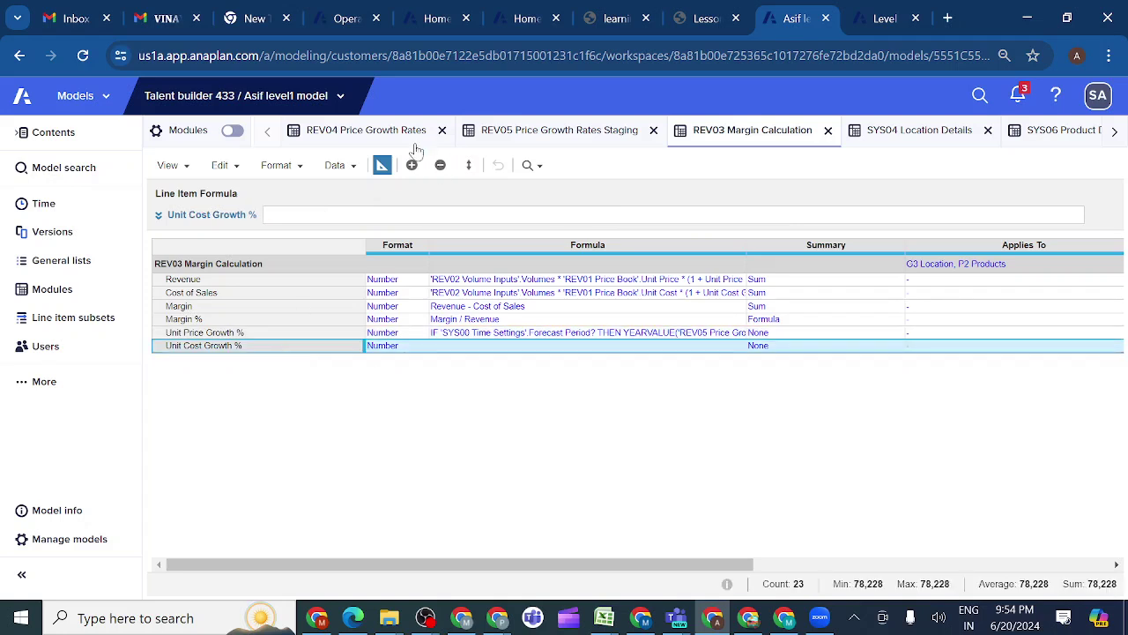
click(377, 132)
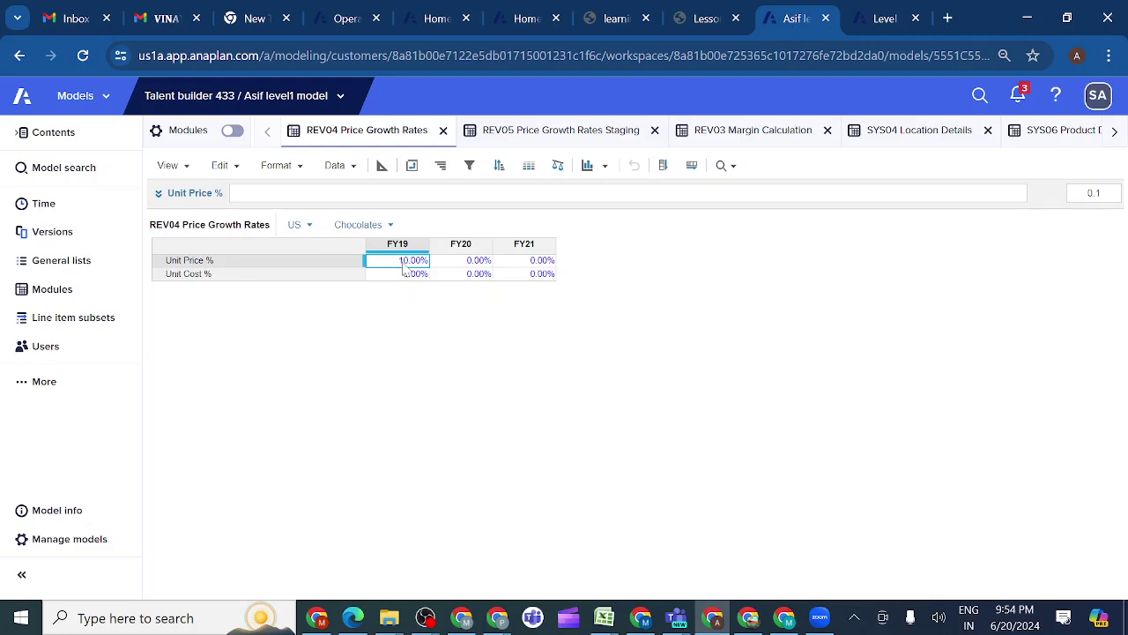
click(731, 134)
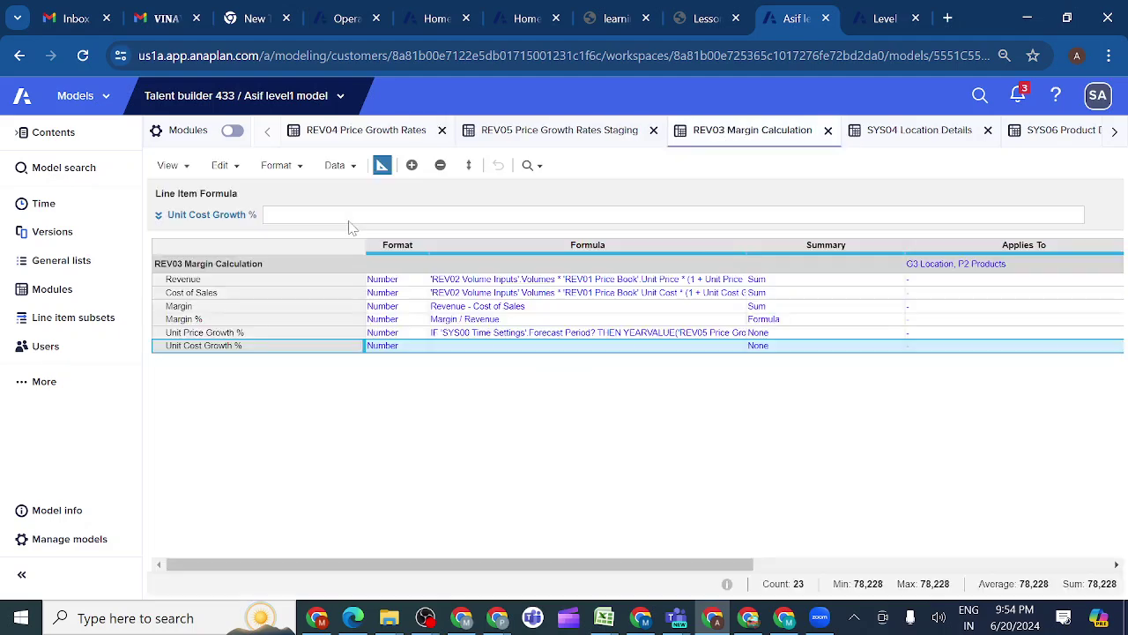
Step: In the Level 1 Model Building 2.0 (New UX) model, set REV04's FY19 Unit Price% for US Chocolates to 10%
click(886, 18)
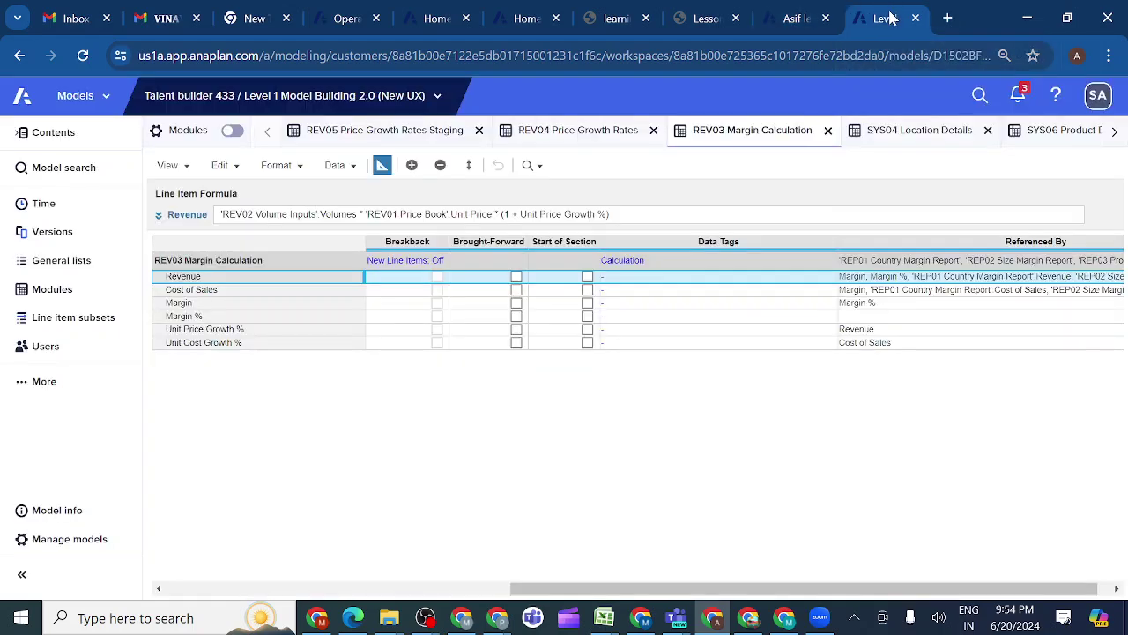
click(546, 137)
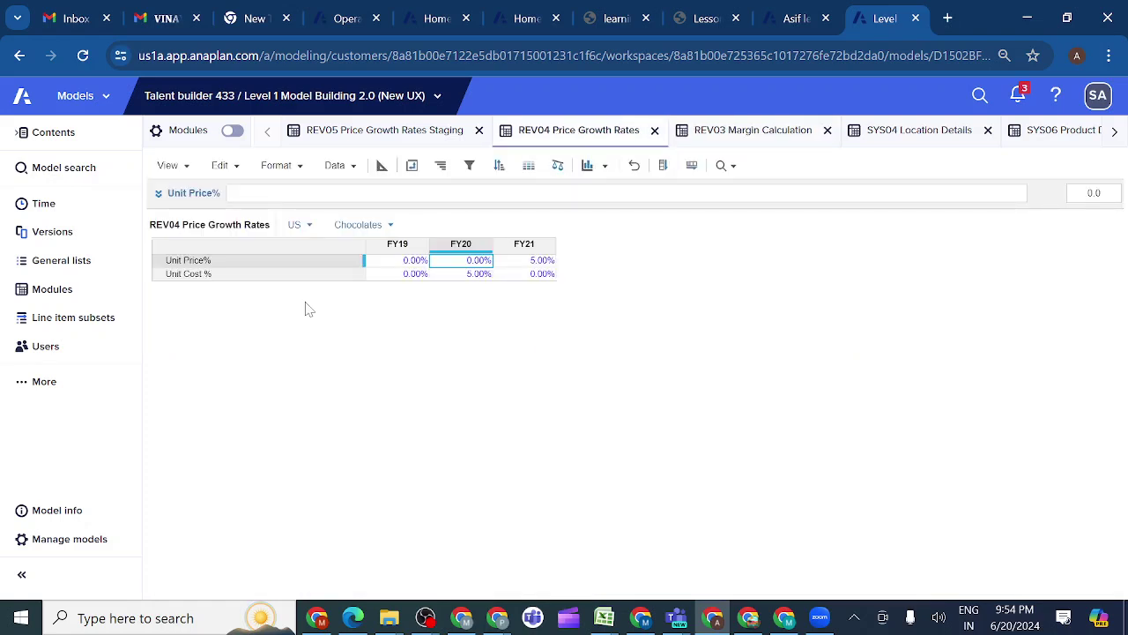
double_click(390, 260)
key(BackSpace)
key(BackSpace)
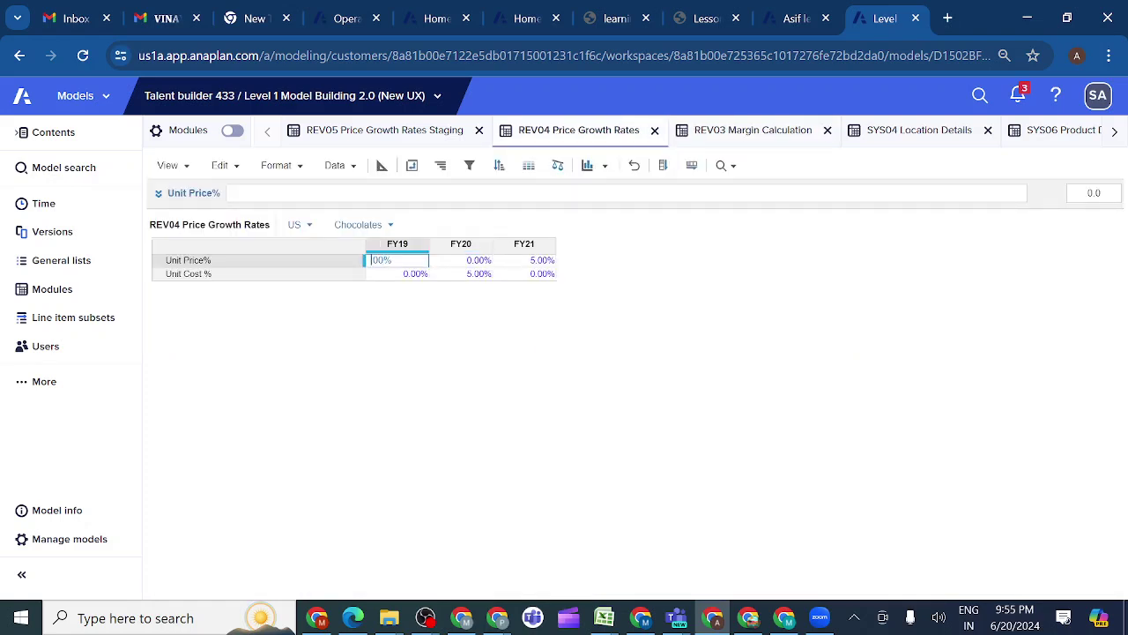
text(10)
click(443, 339)
Step: Show the REV03 Margin Calculation data and examine Unit Price Growth % across the FY19 and early FY20 months
click(745, 143)
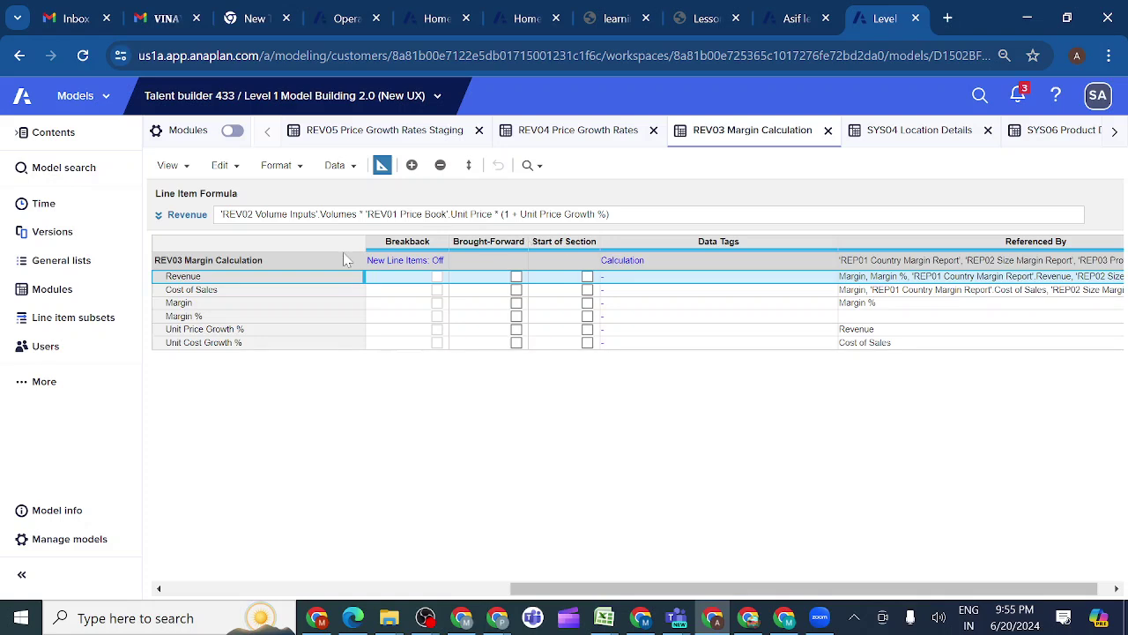
click(381, 166)
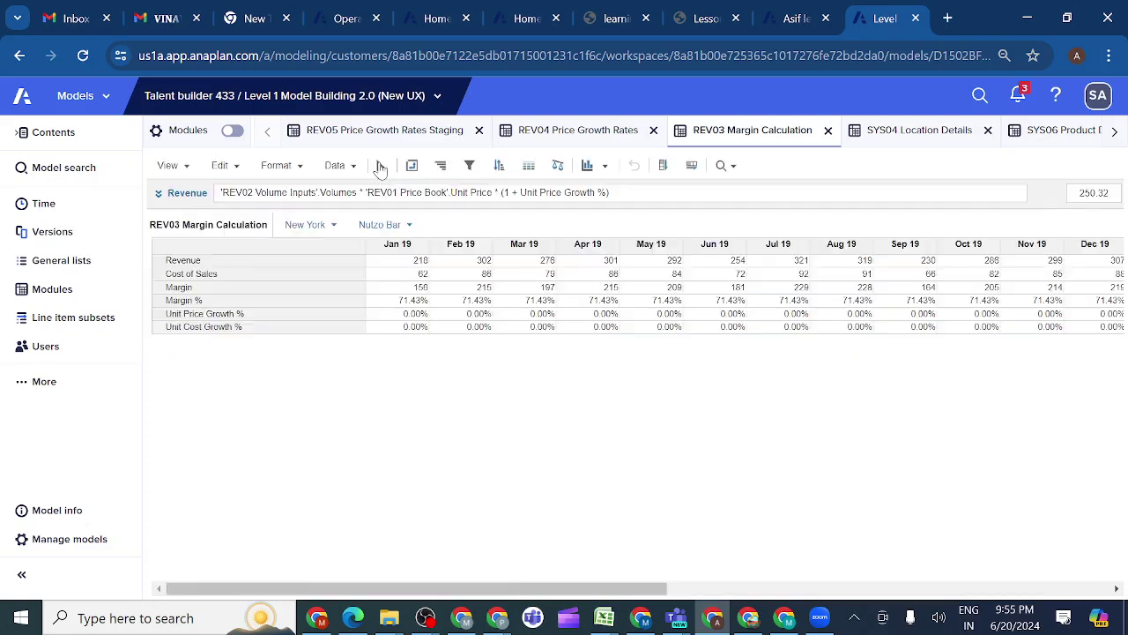
click(319, 319)
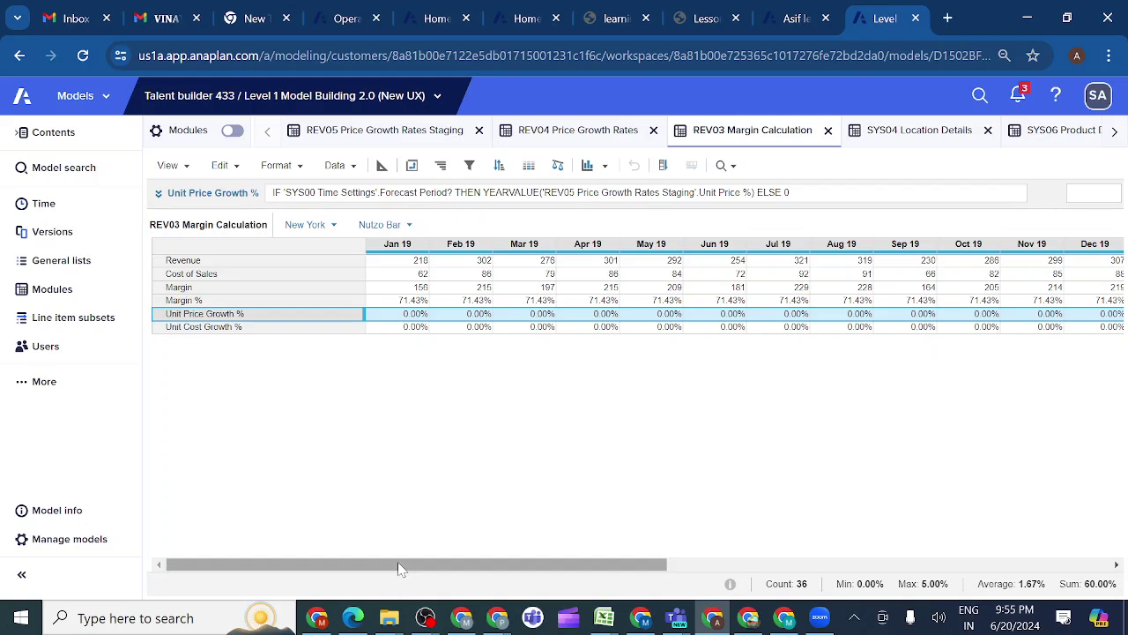
drag(399, 569, 496, 564)
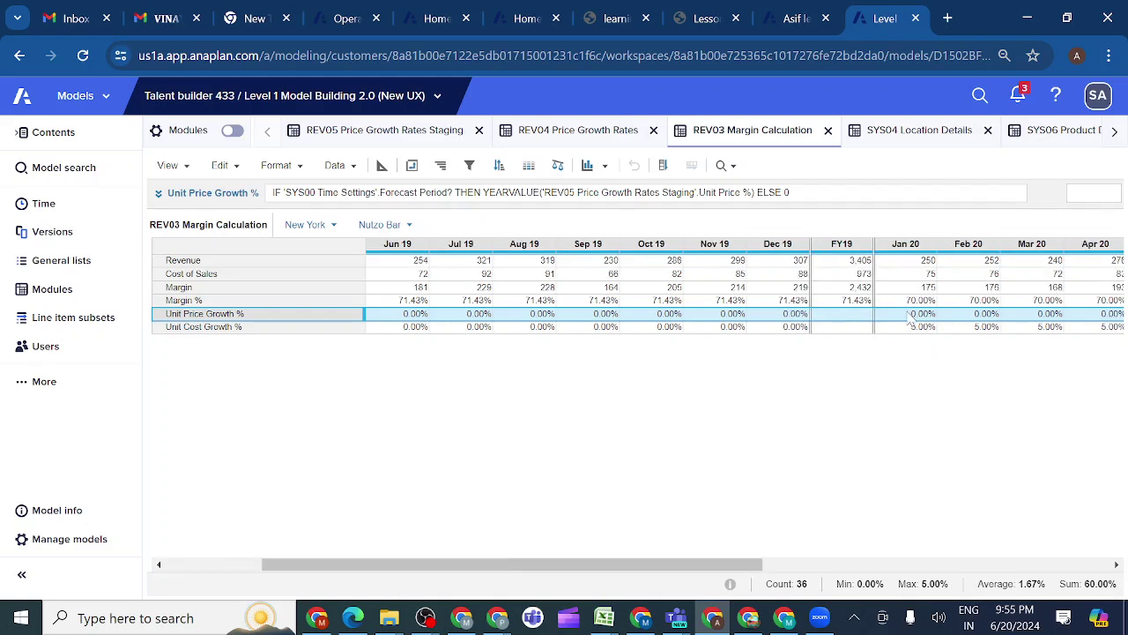
Step: Set REV04's FY20 Unit Price% for US Chocolates to 10% and check the Jan 20 Unit Price Growth % in REV03
click(574, 132)
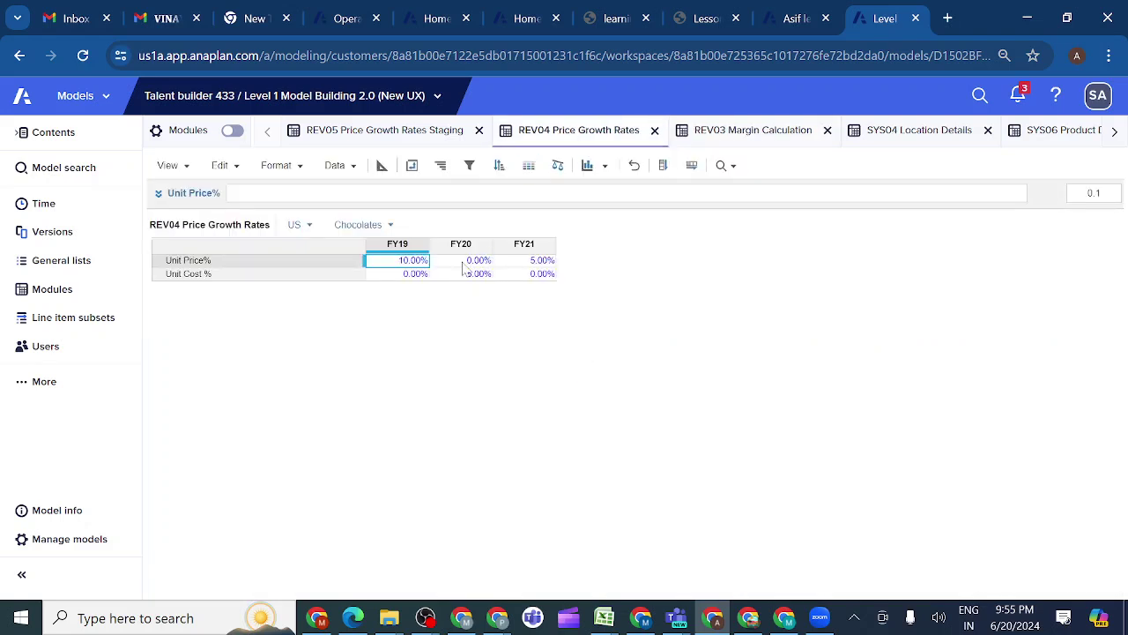
double_click(453, 260)
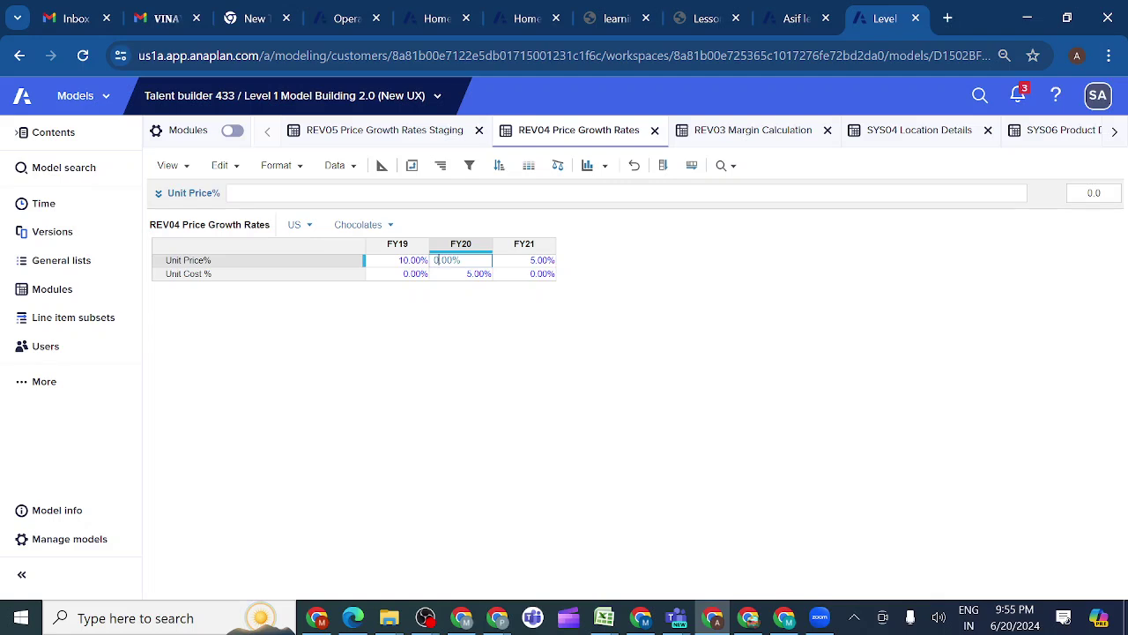
text(10)
click(486, 340)
click(745, 132)
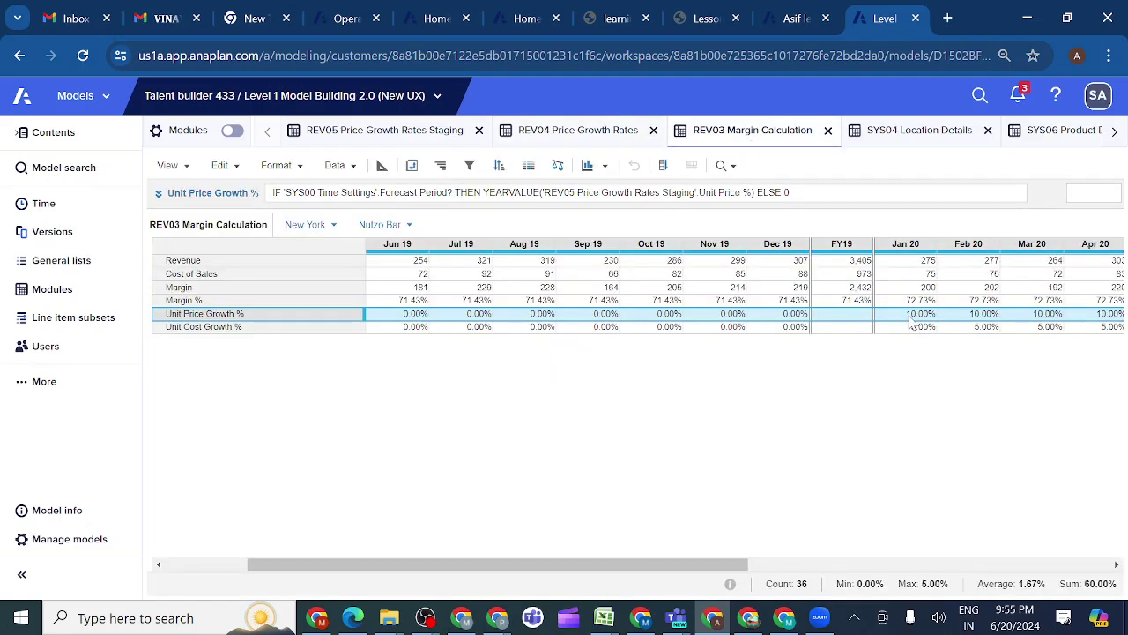
click(901, 317)
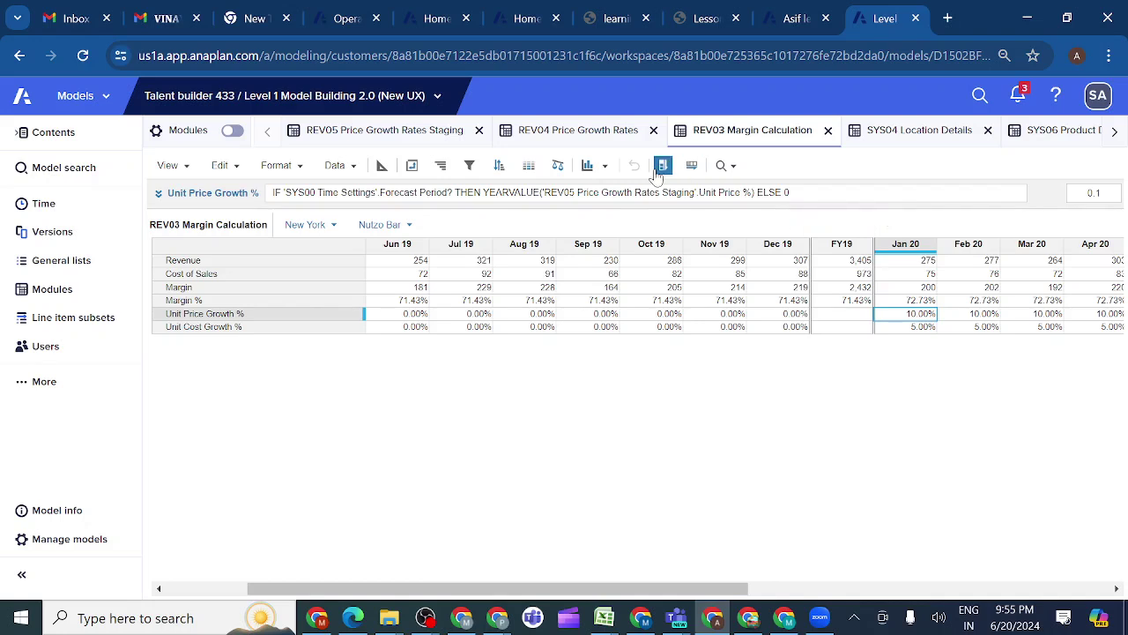
Step: In the model still missing it, start REV03's Unit Cost Growth % formula with IF 'SYS00 Time Settings'.Forecast Period? THEN
click(796, 19)
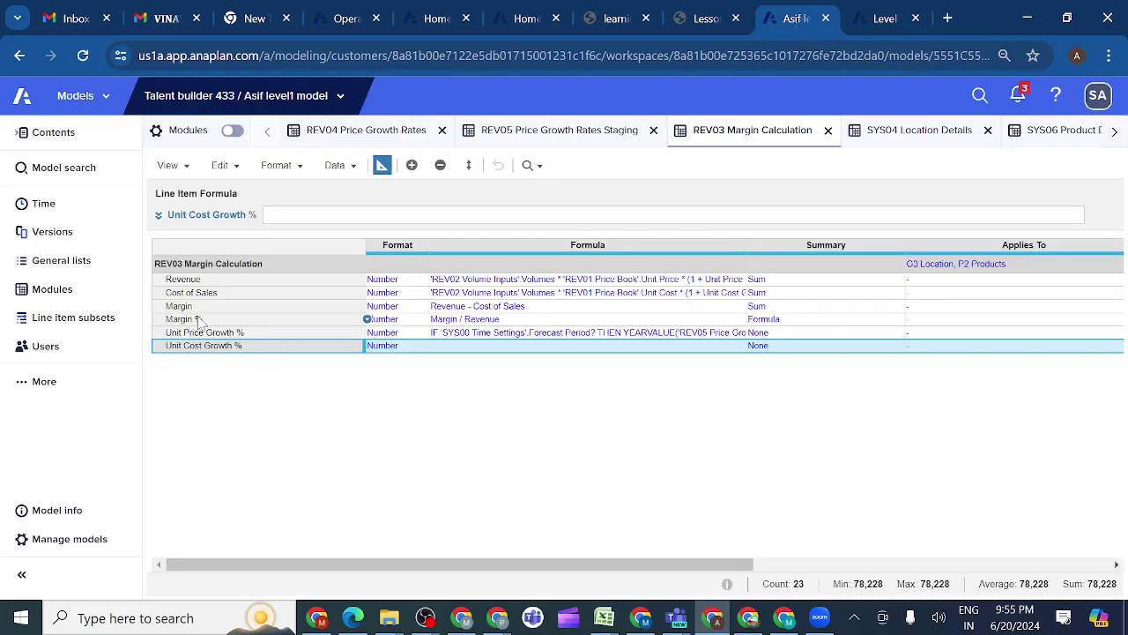
click(158, 217)
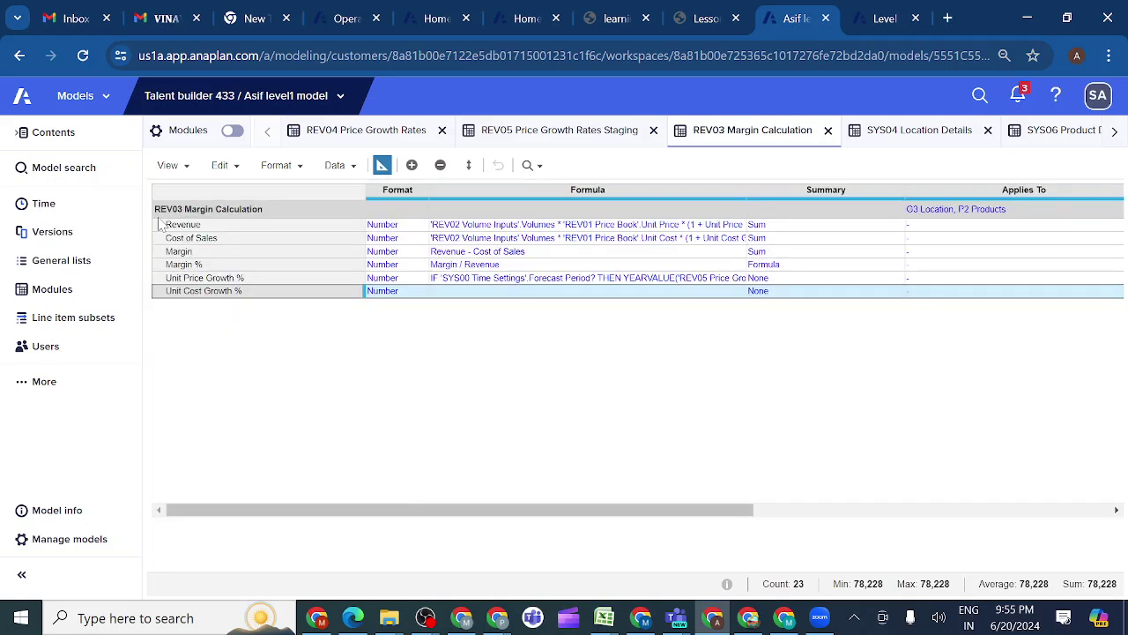
click(1066, 556)
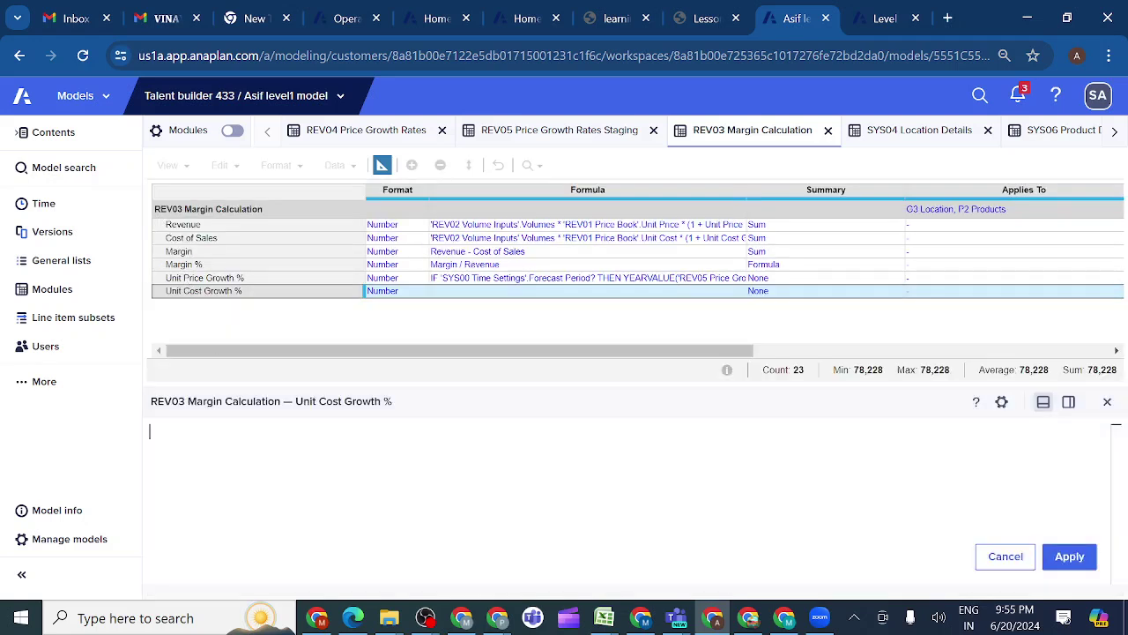
text(IF)
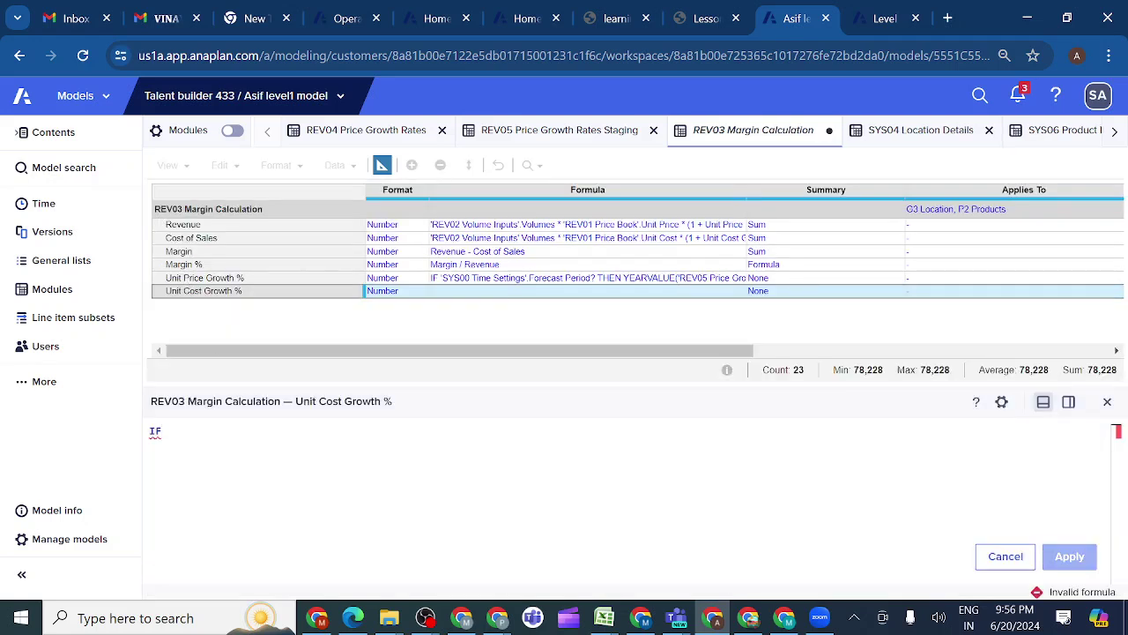
key(Return)
key(Tab)
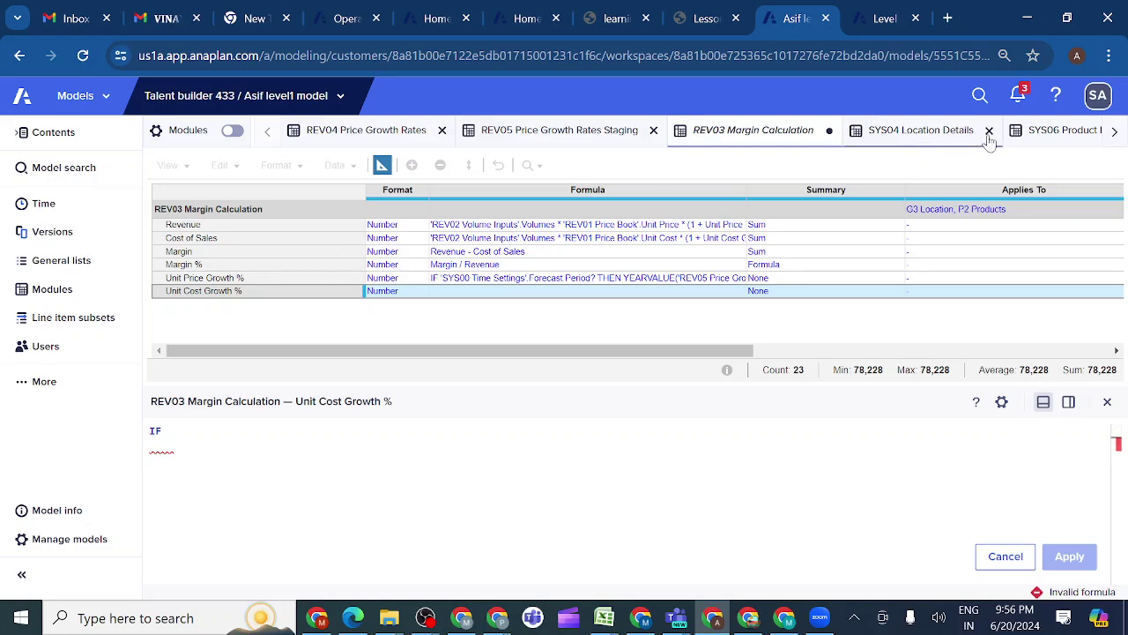
click(1116, 132)
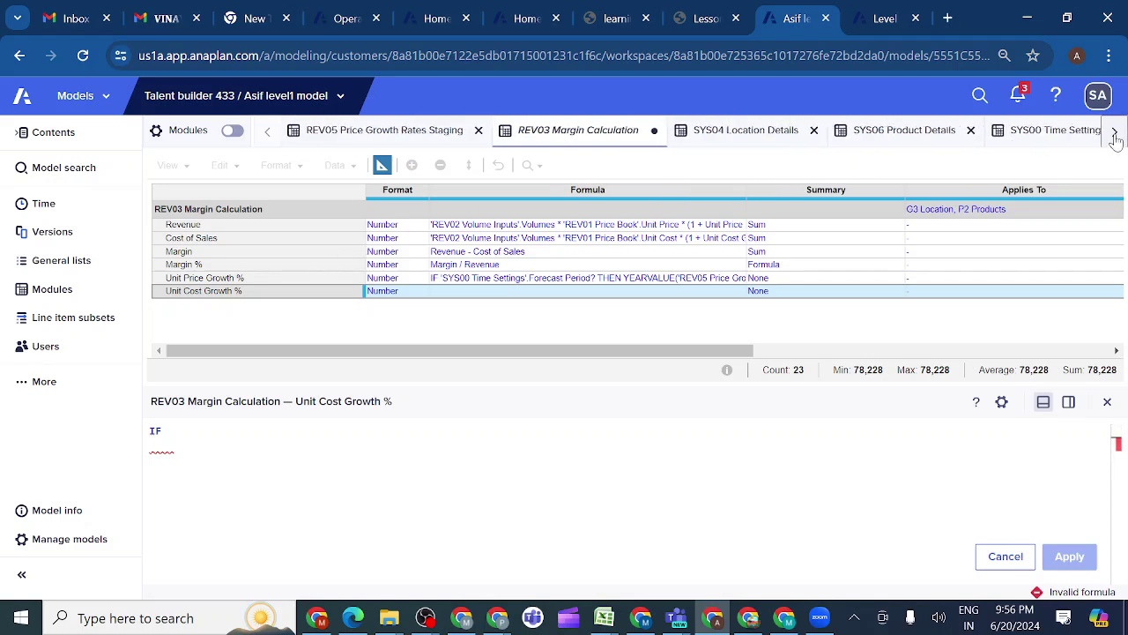
click(1032, 132)
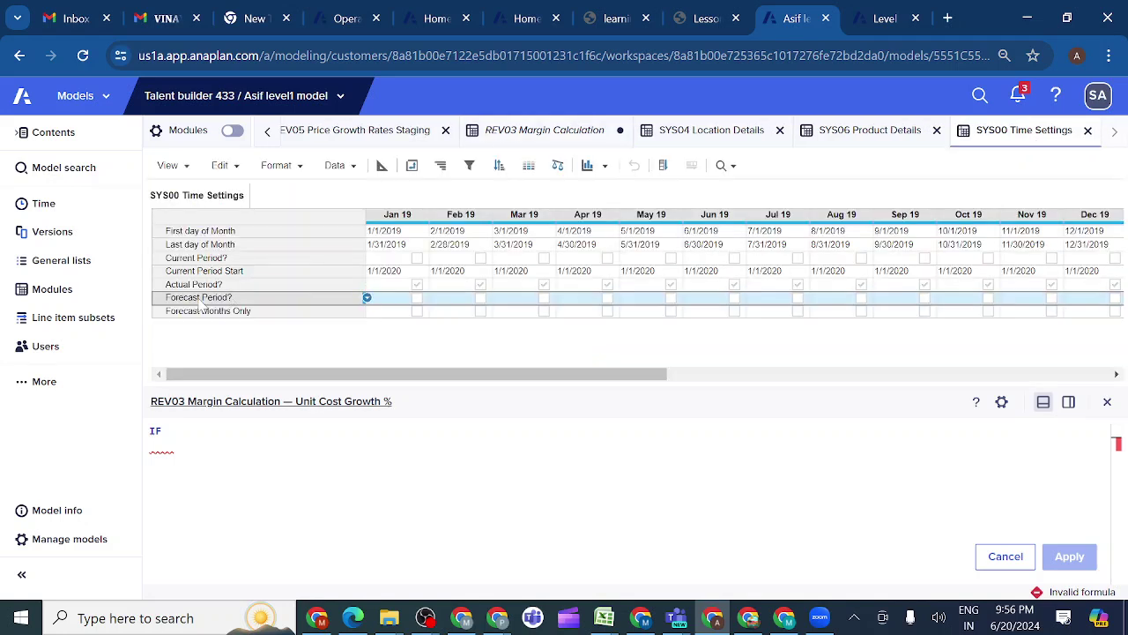
click(199, 300)
text(T)
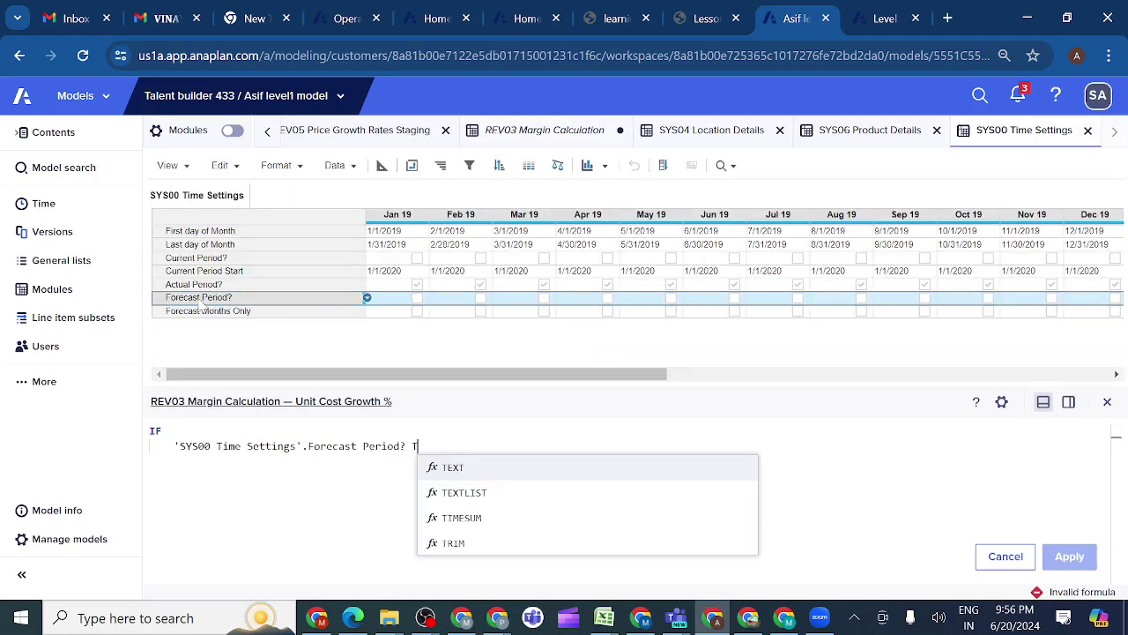
text(HEN)
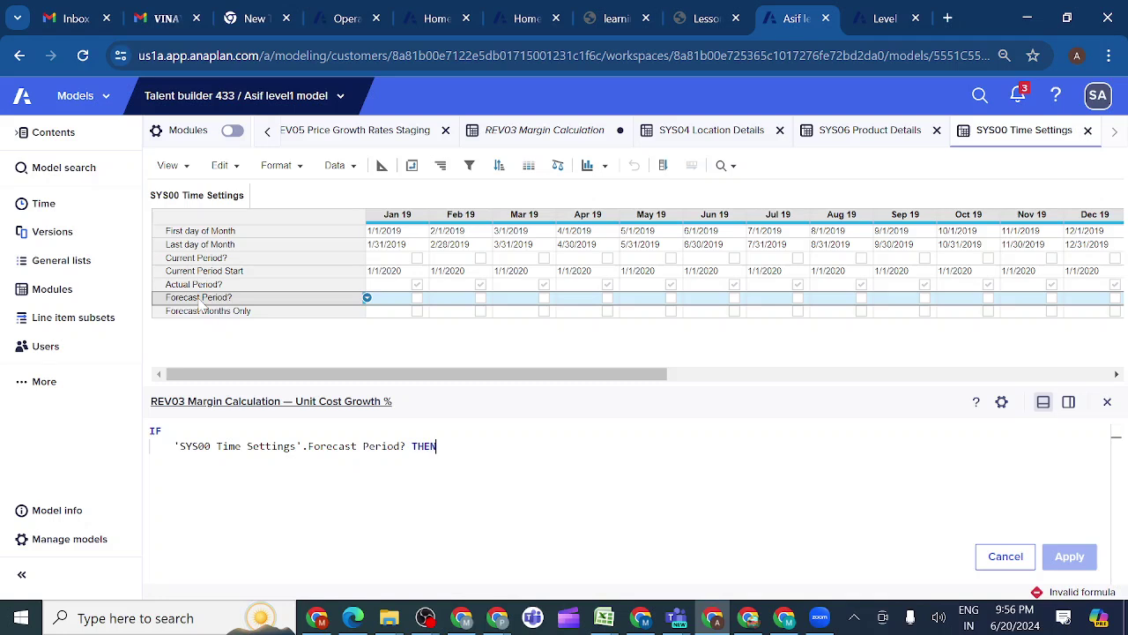
key(Return)
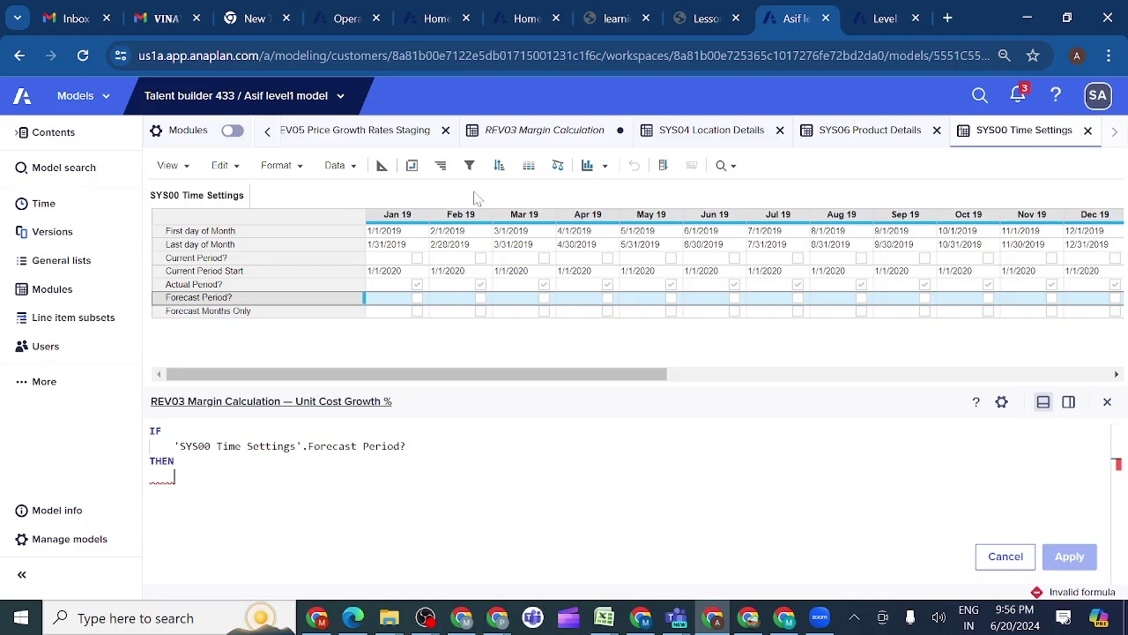
Step: Add YEARVALUE('REV05 Price Growth Rates Staging'.Unit Cost %) as the THEN result of the Unit Cost Growth % formula
text(YE)
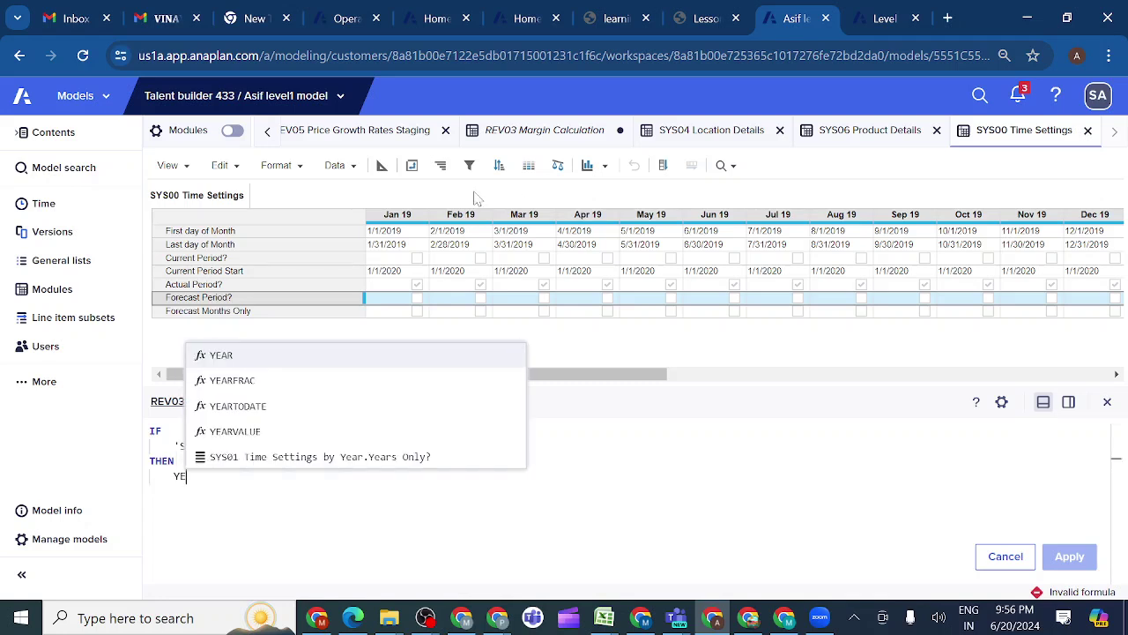
click(234, 432)
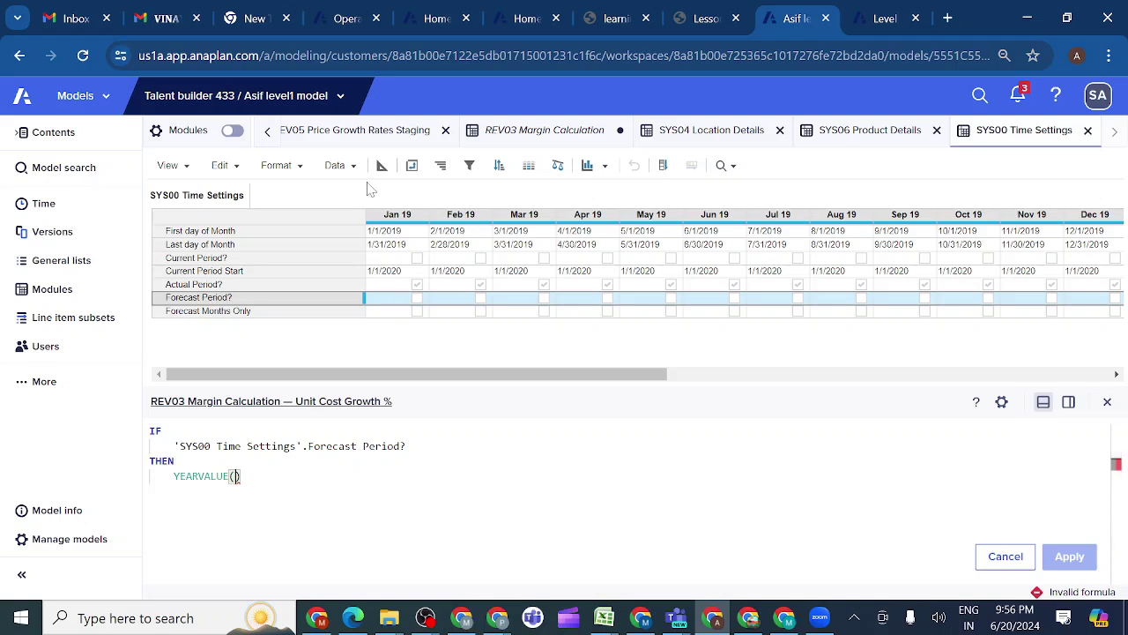
click(351, 133)
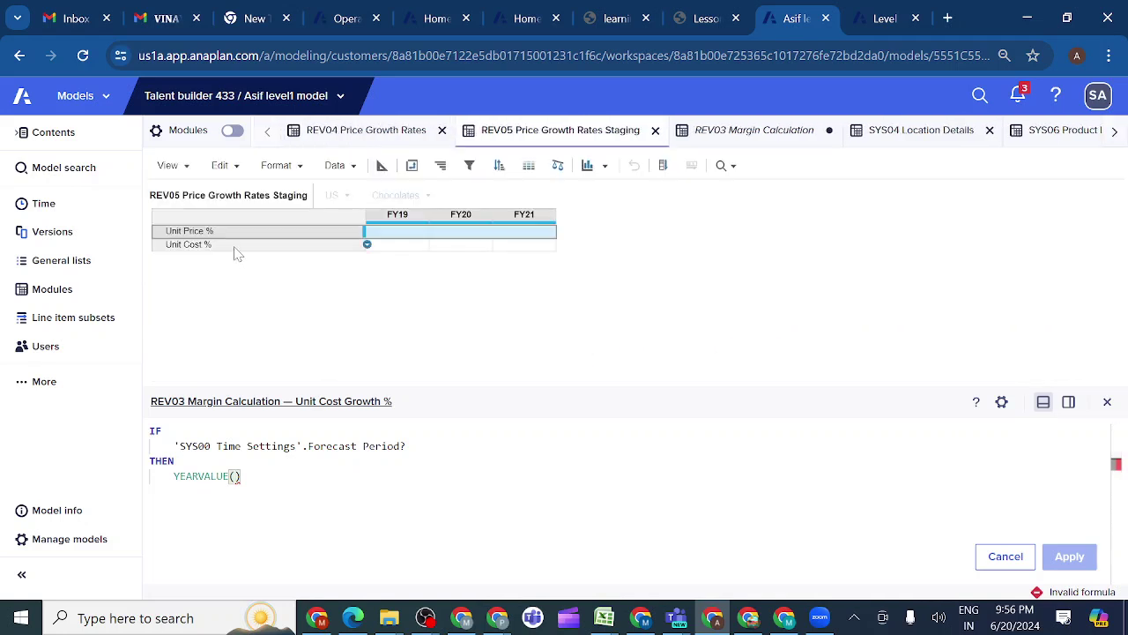
click(234, 248)
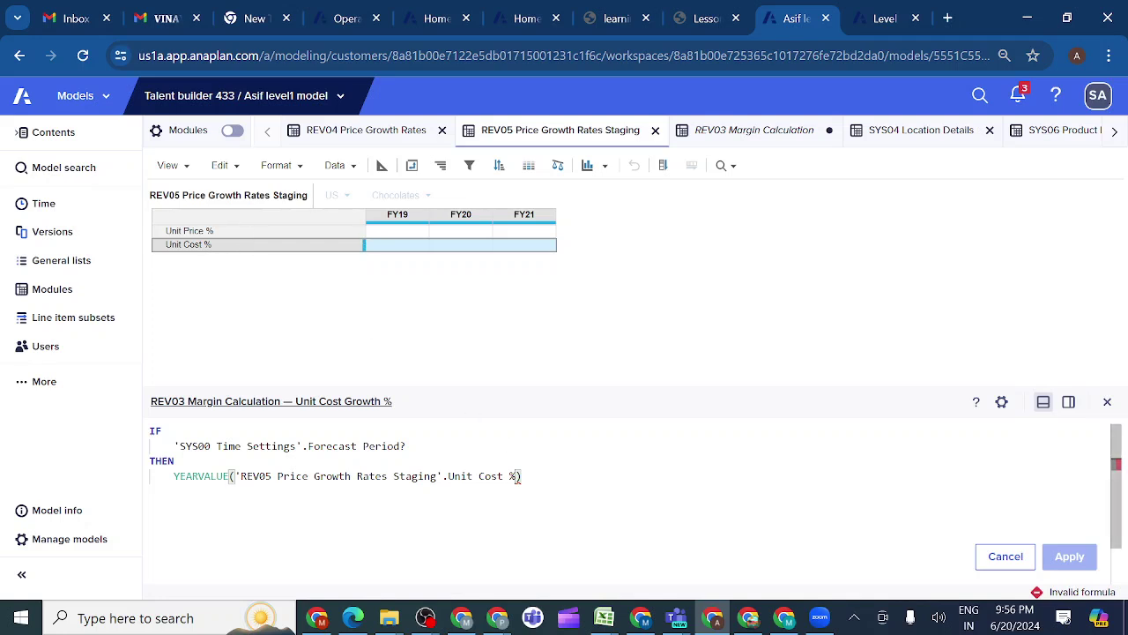
Step: Complete the Unit Cost Growth % formula with ELSE 0 and apply it
text(THE)
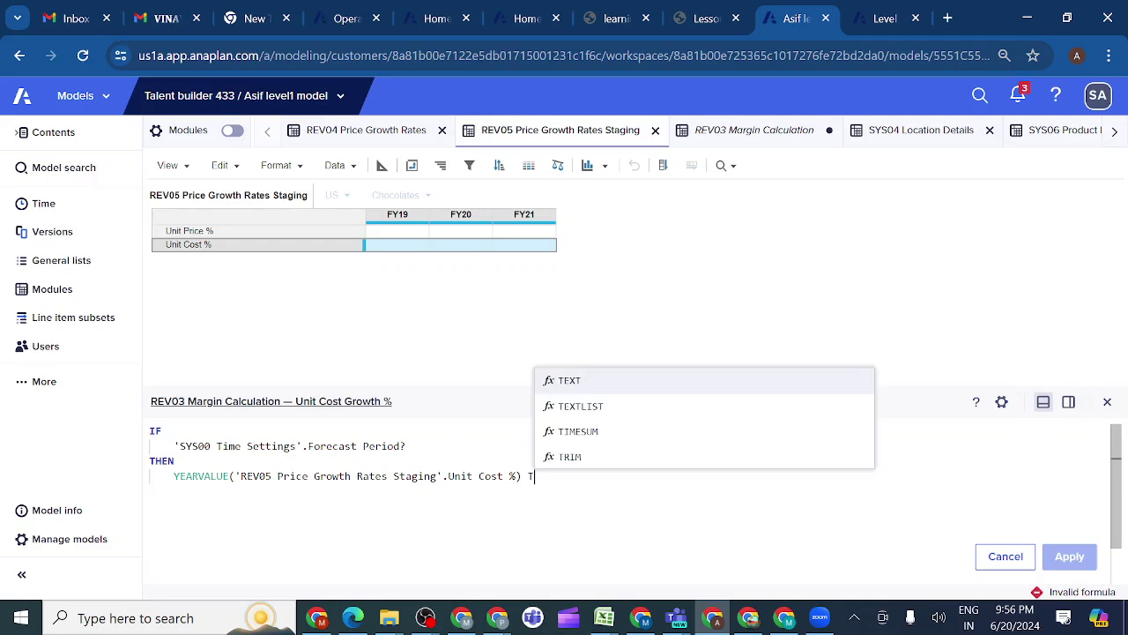
key(BackSpace)
key(BackSpace)
key(BackSpace)
text(EL)
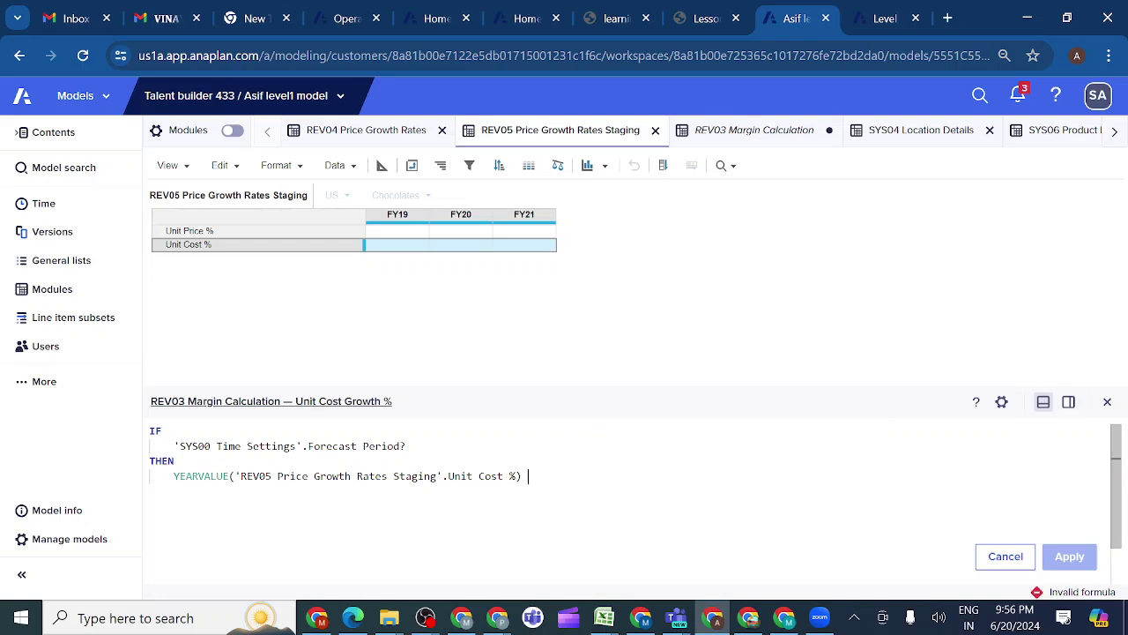
text(SE)
key(Return)
text(0)
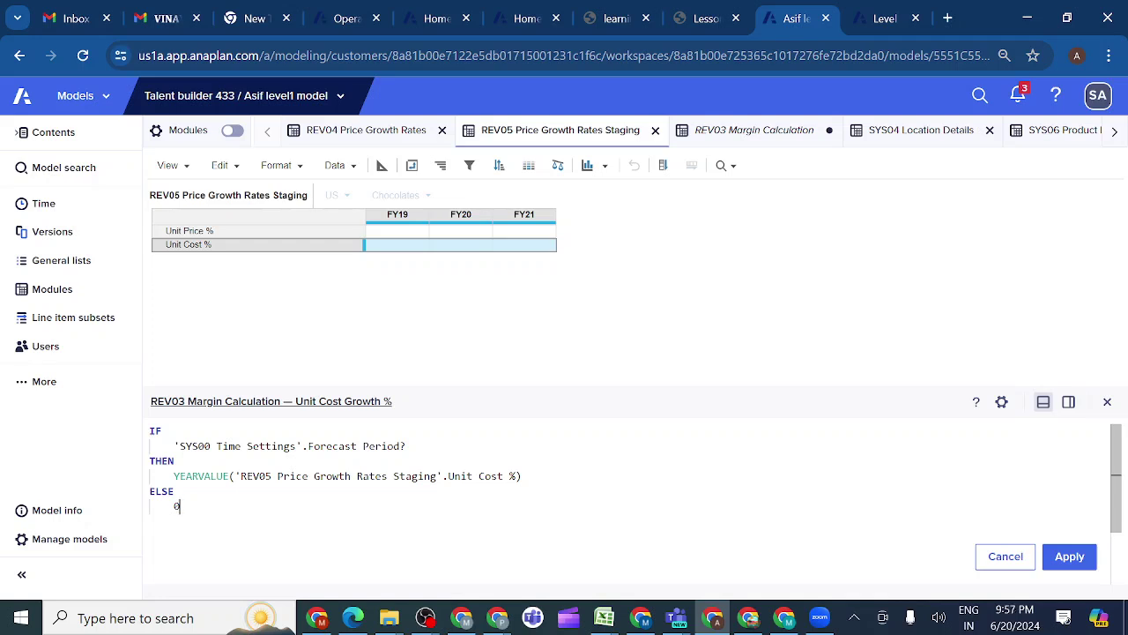
click(1069, 556)
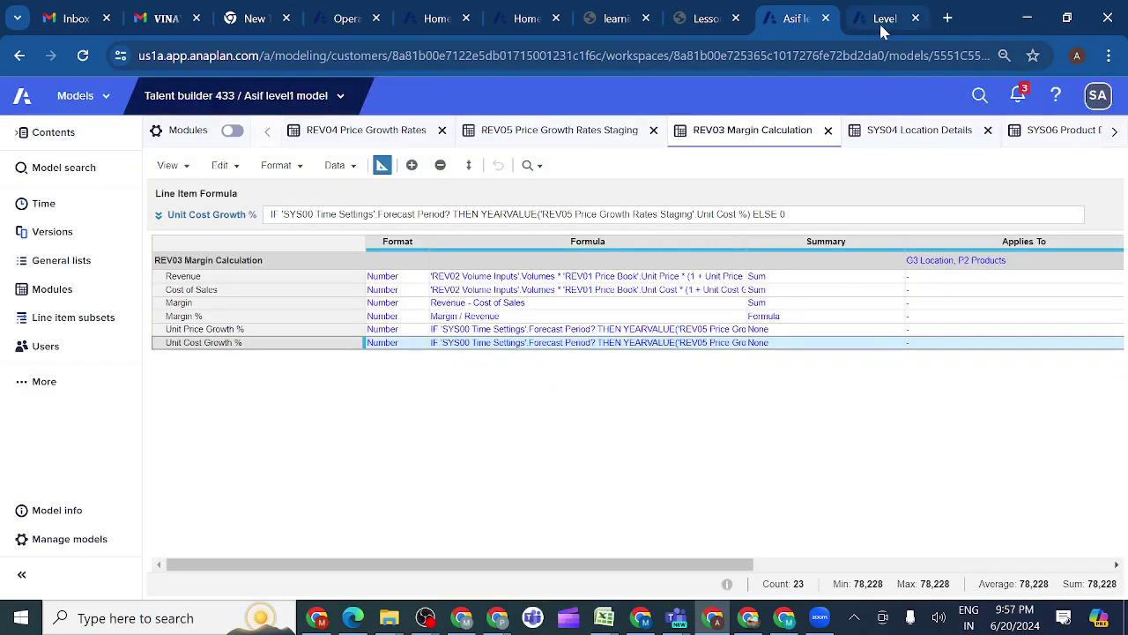
Step: In the Level 1 Model Building 2.0 (New UX) model, change Unit Price Growth % to ELSE 1 and examine the FY19 months
click(883, 26)
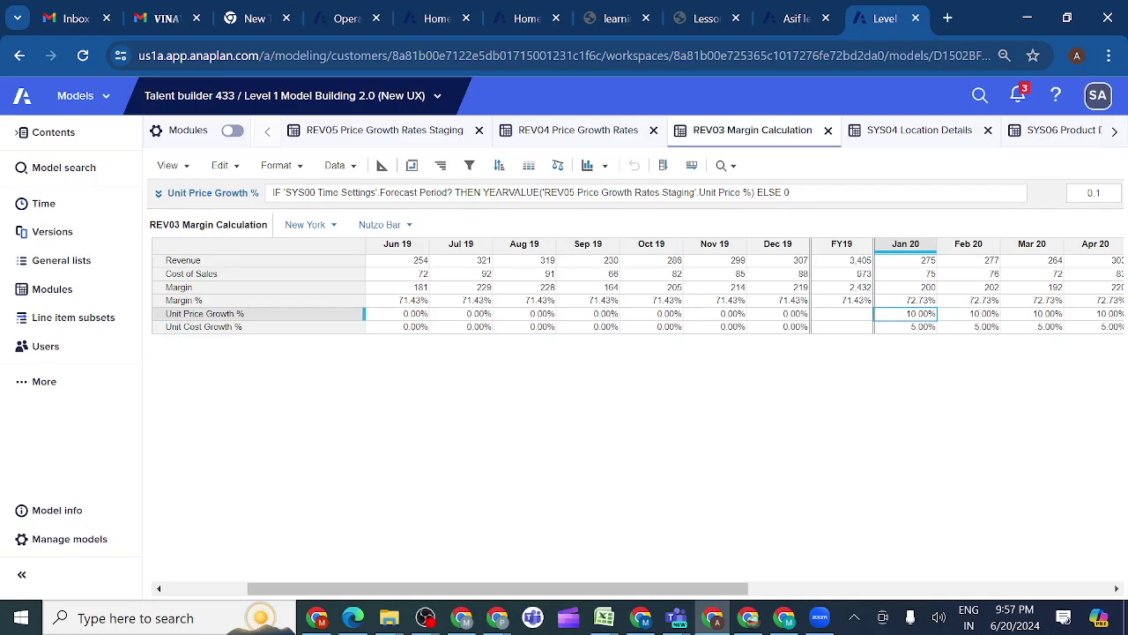
click(216, 316)
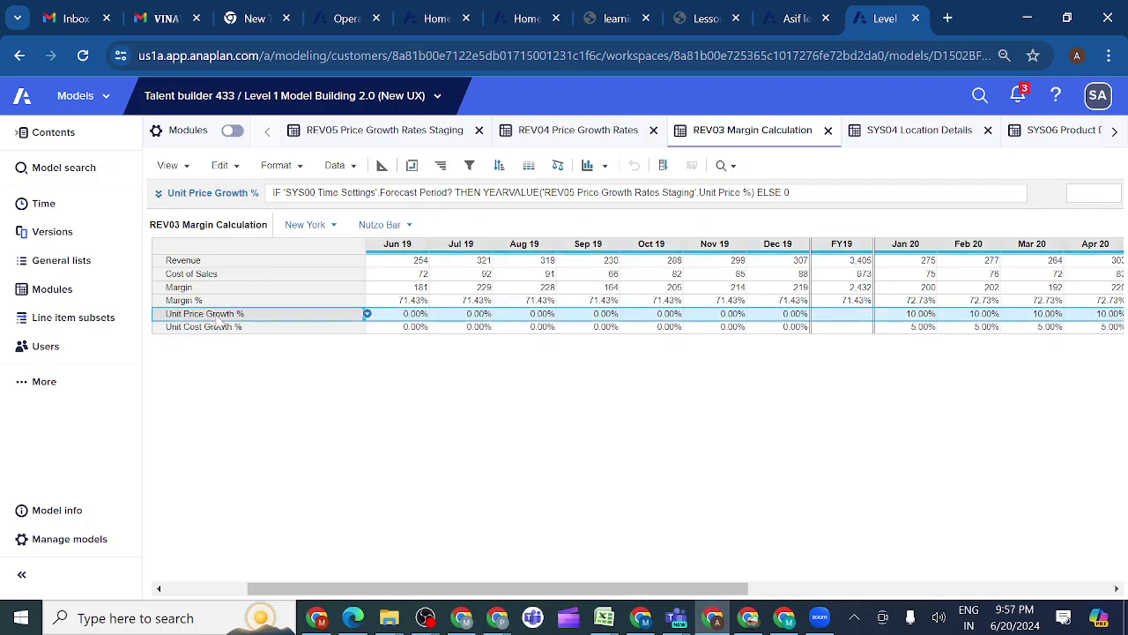
click(158, 194)
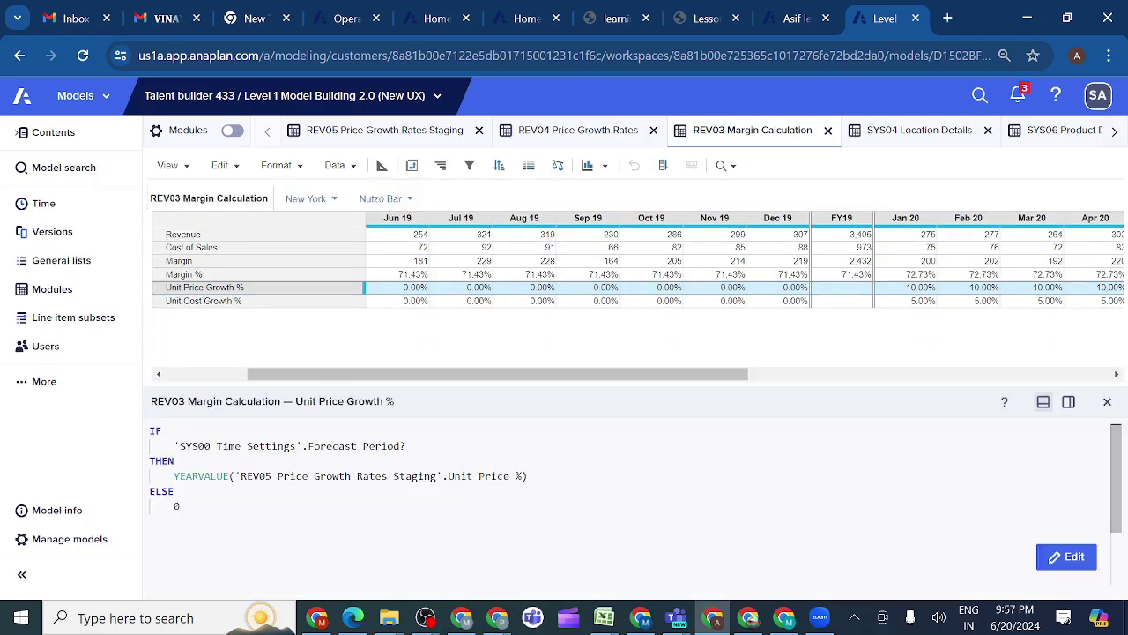
click(180, 506)
key(BackSpace)
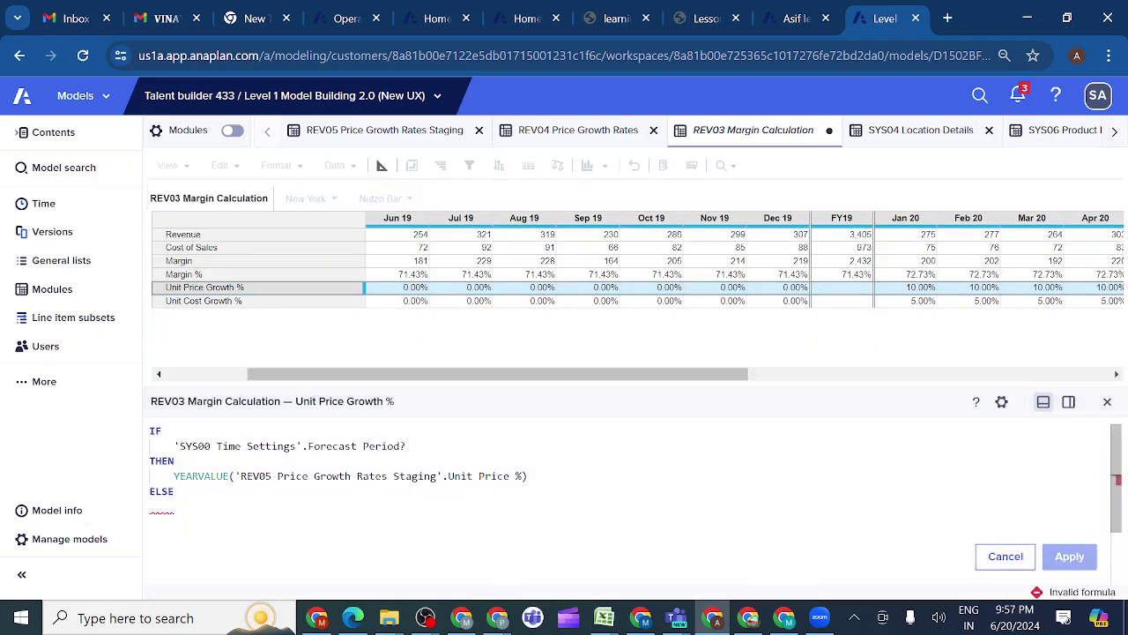
text(1)
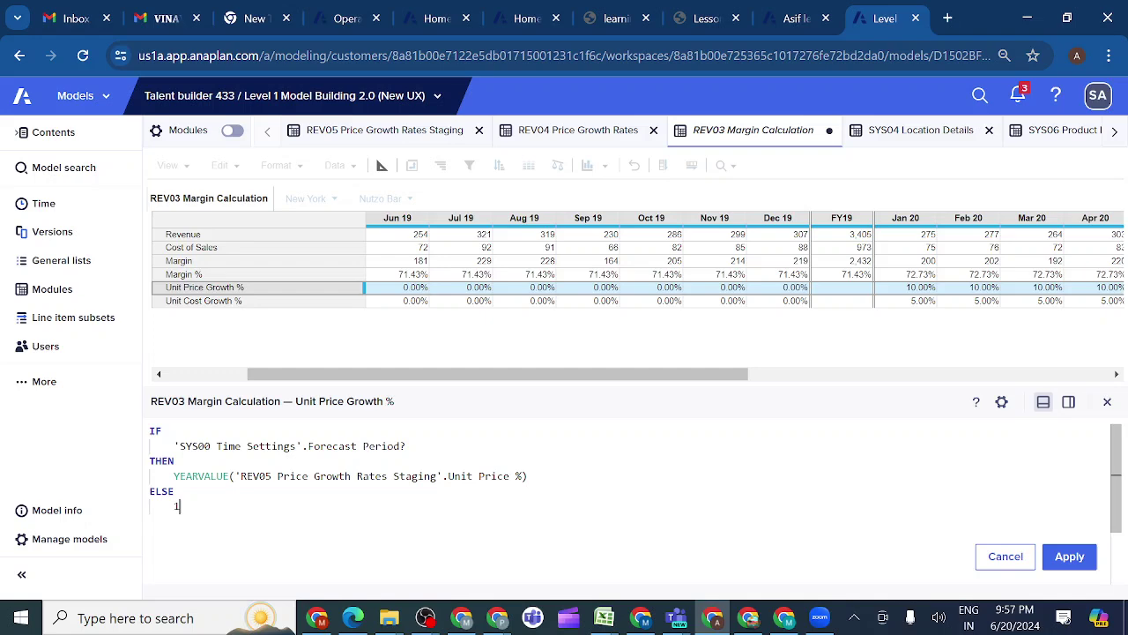
click(1067, 556)
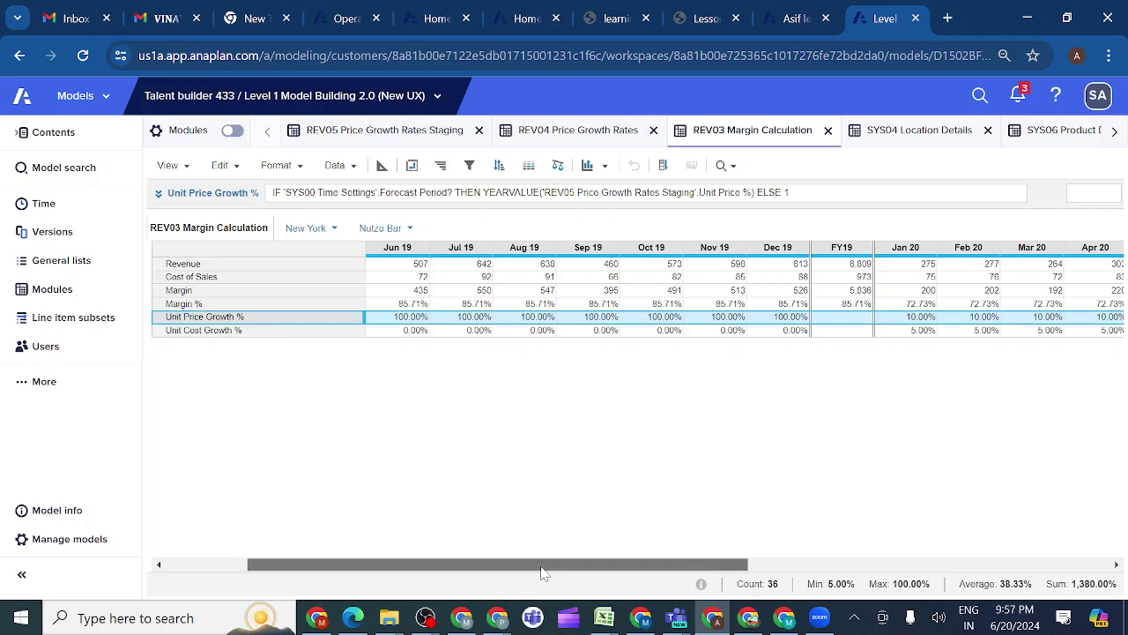
mouse_move(544, 569)
mouse_down()
mouse_move(595, 564)
mouse_move(526, 564)
mouse_move(538, 564)
mouse_up()
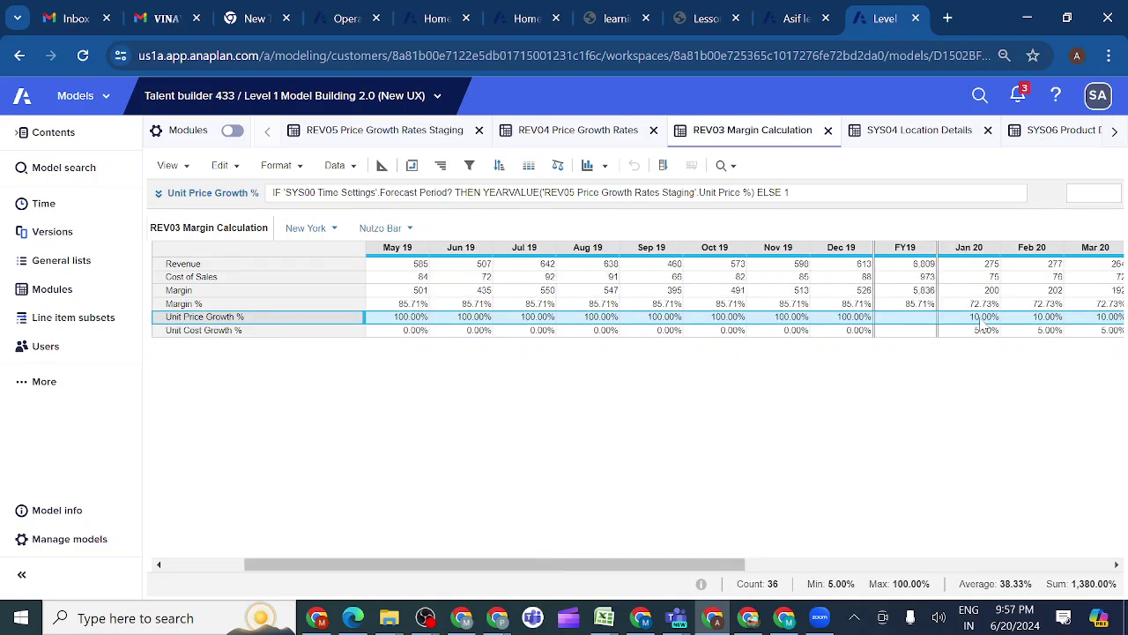
Step: Set the ELSE value of the Unit Price Growth % formula back to 0 and apply it
click(159, 193)
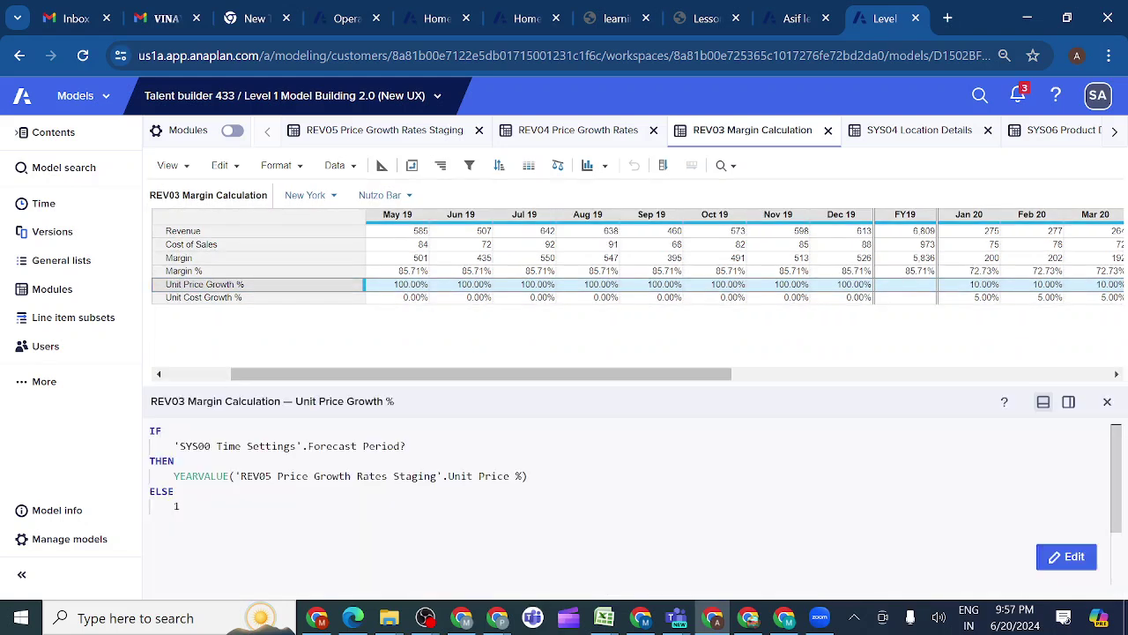
click(178, 506)
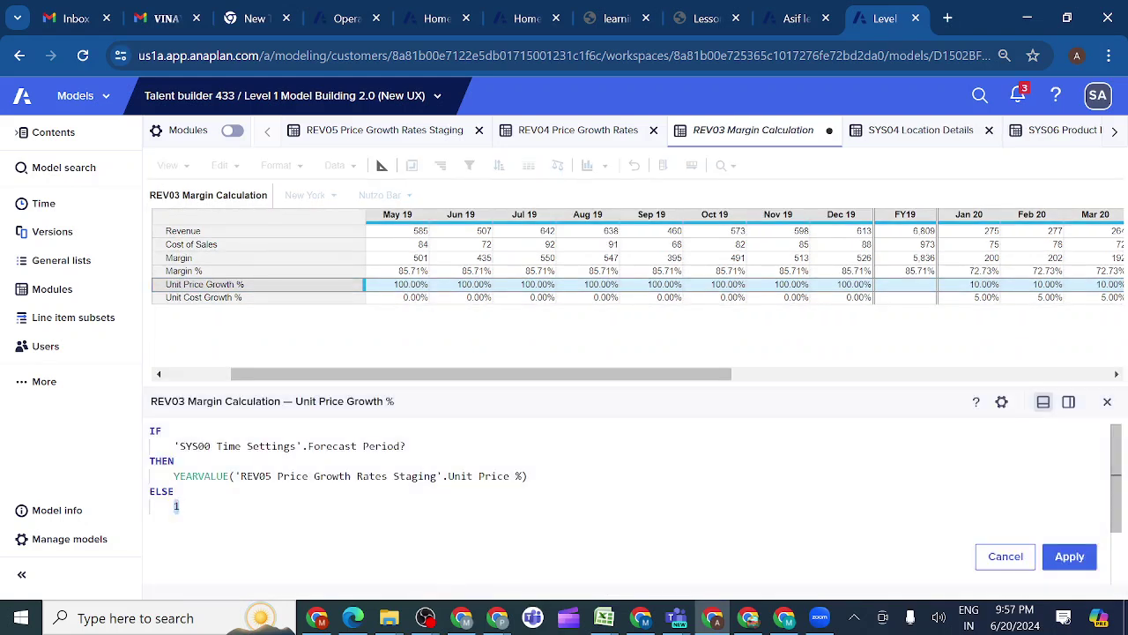
key(BackSpace)
text(0)
click(1068, 557)
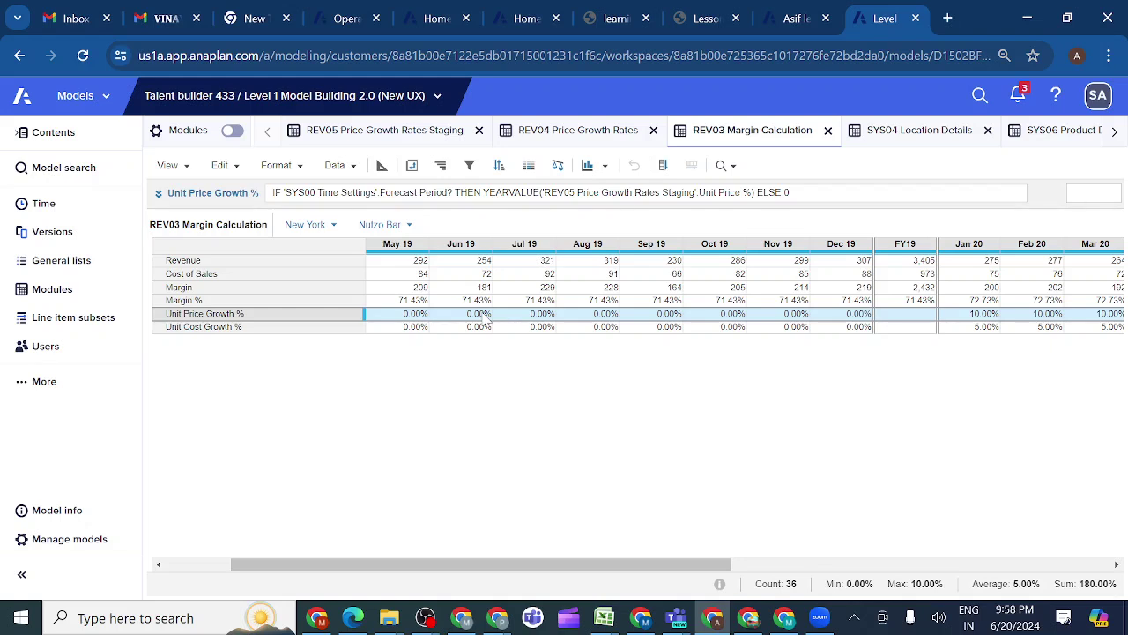
Step: Show the REV03 data in the model with the newly added formula and read the lesson 9.2.6 split-view check instructions
click(798, 17)
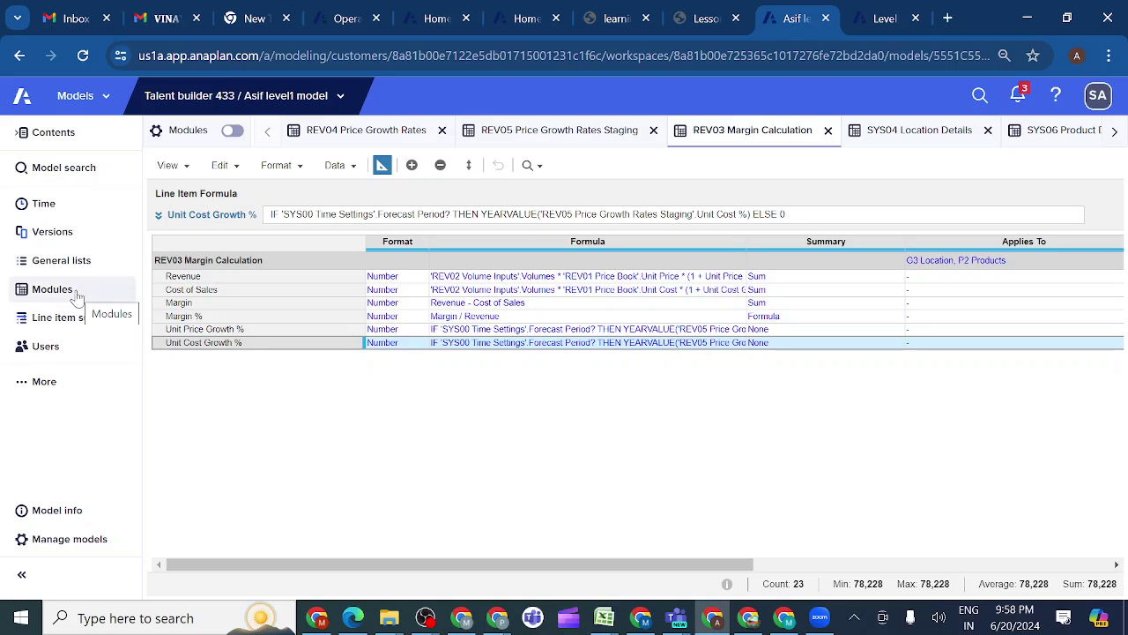
click(380, 167)
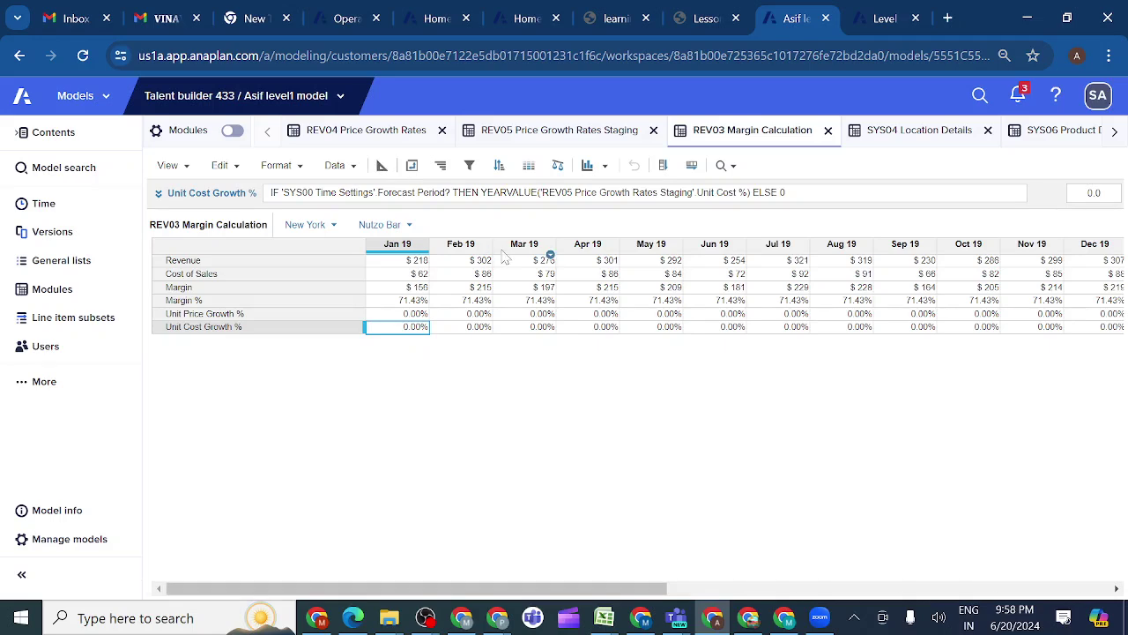
click(708, 20)
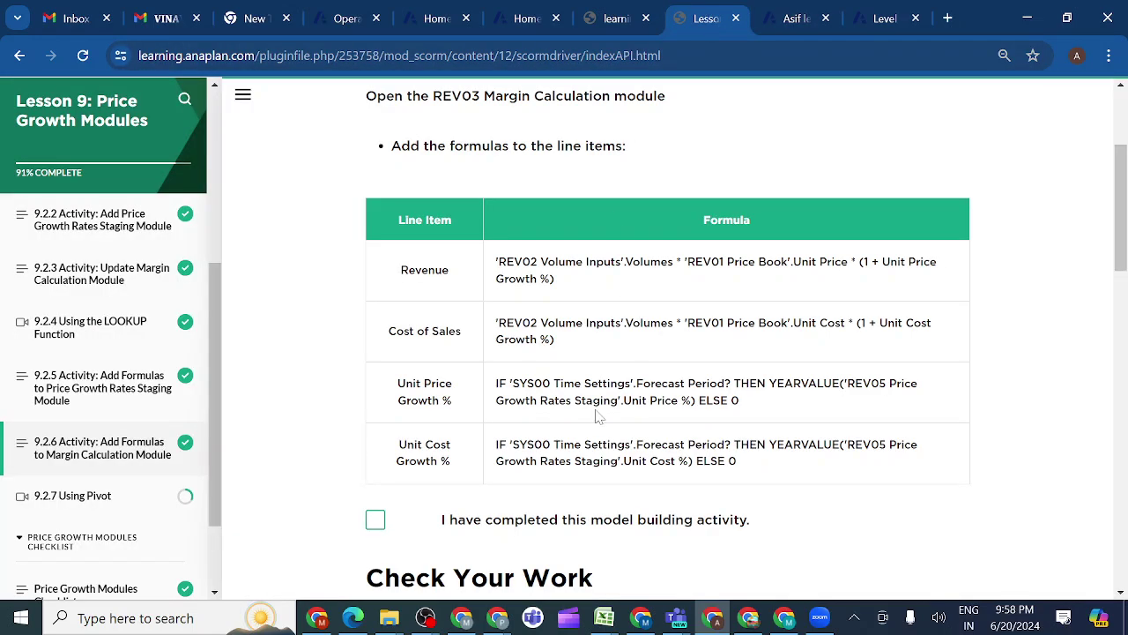
scroll(598, 417, down, 2)
scroll(597, 417, down, 8)
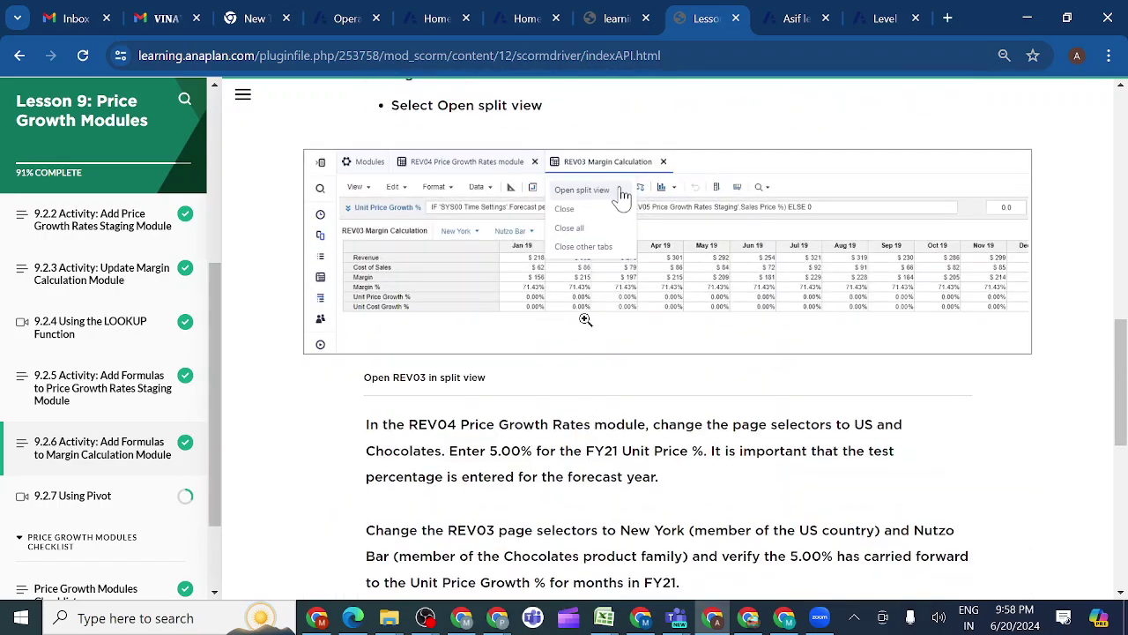
scroll(646, 380, down, 7)
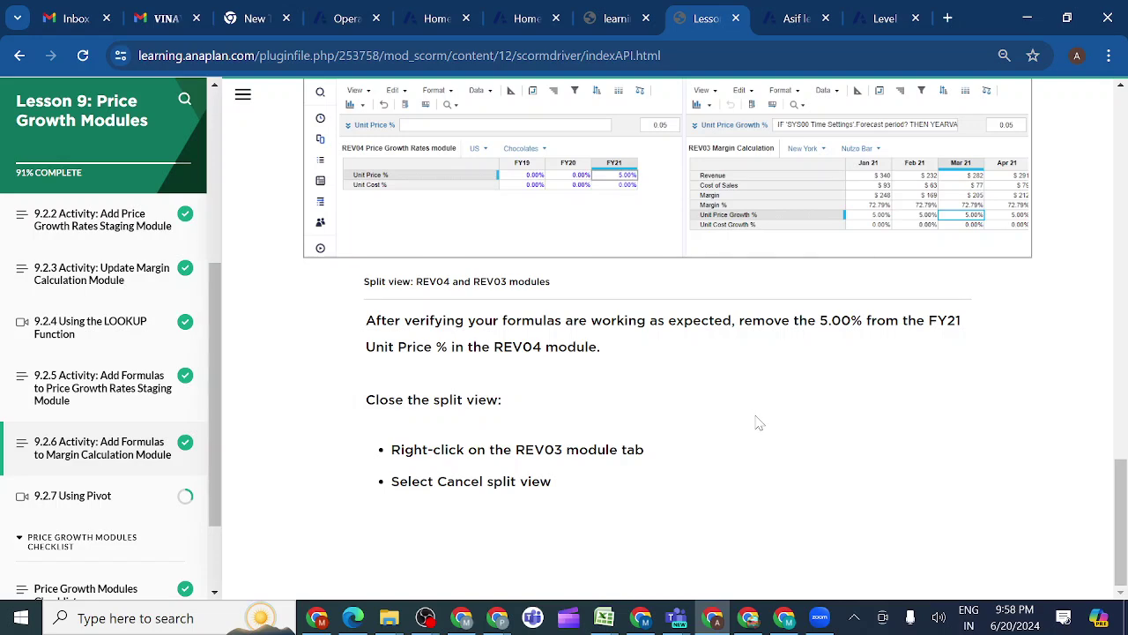
scroll(757, 423, up, 3)
scroll(756, 423, down, 3)
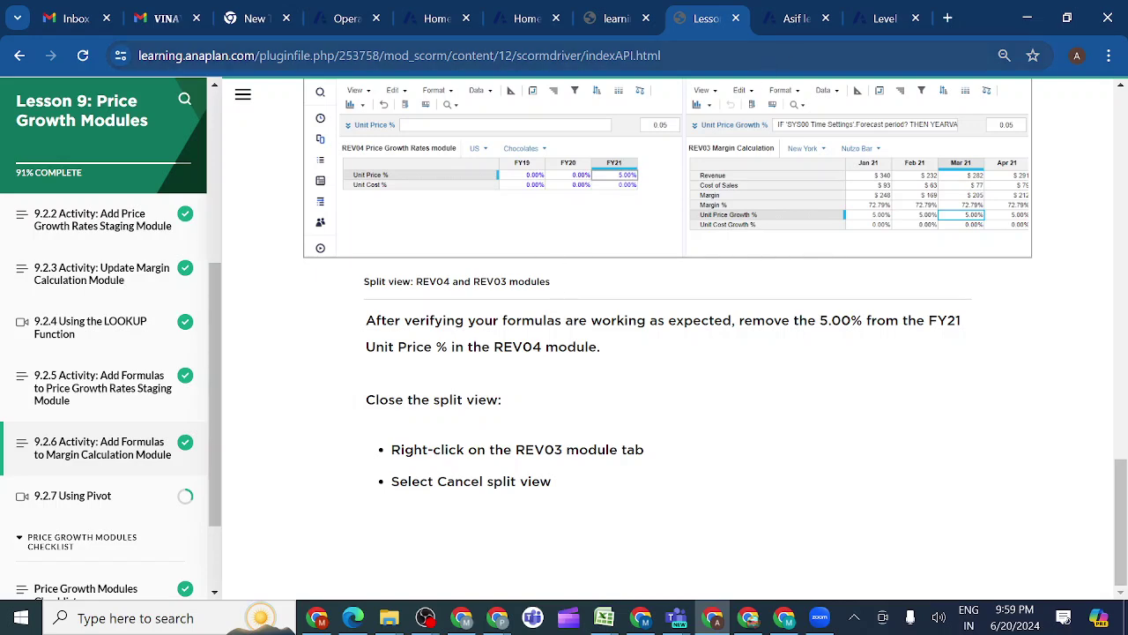
click(791, 22)
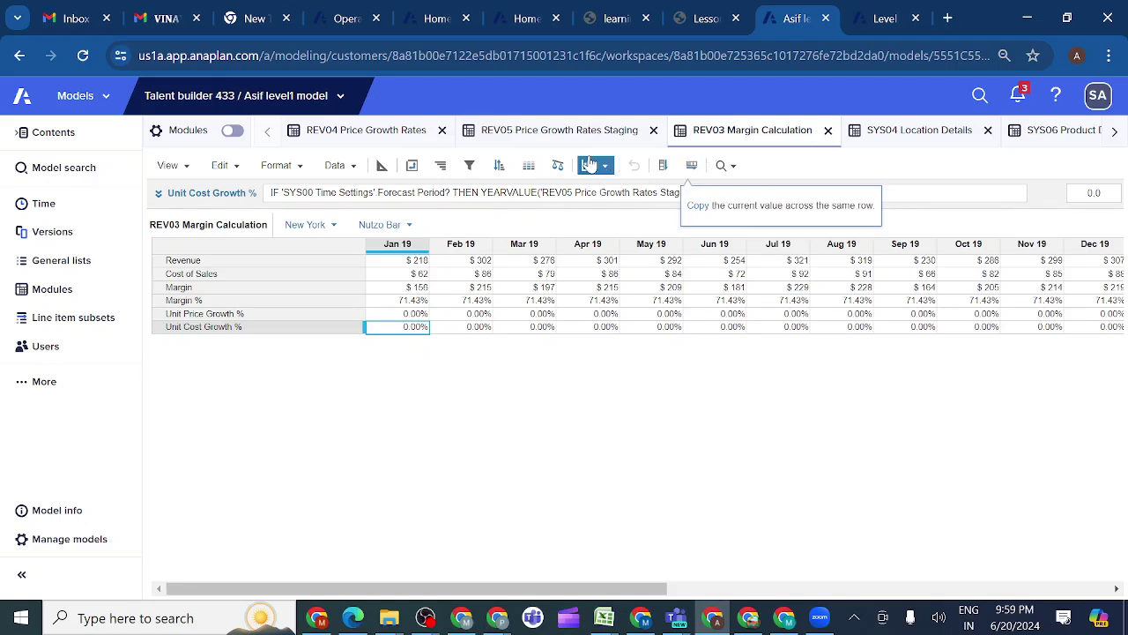
Step: Open REV05 Price Growth Rates Staging in the Asif level1 model and inspect the Unit Price % formula for FY19
click(533, 134)
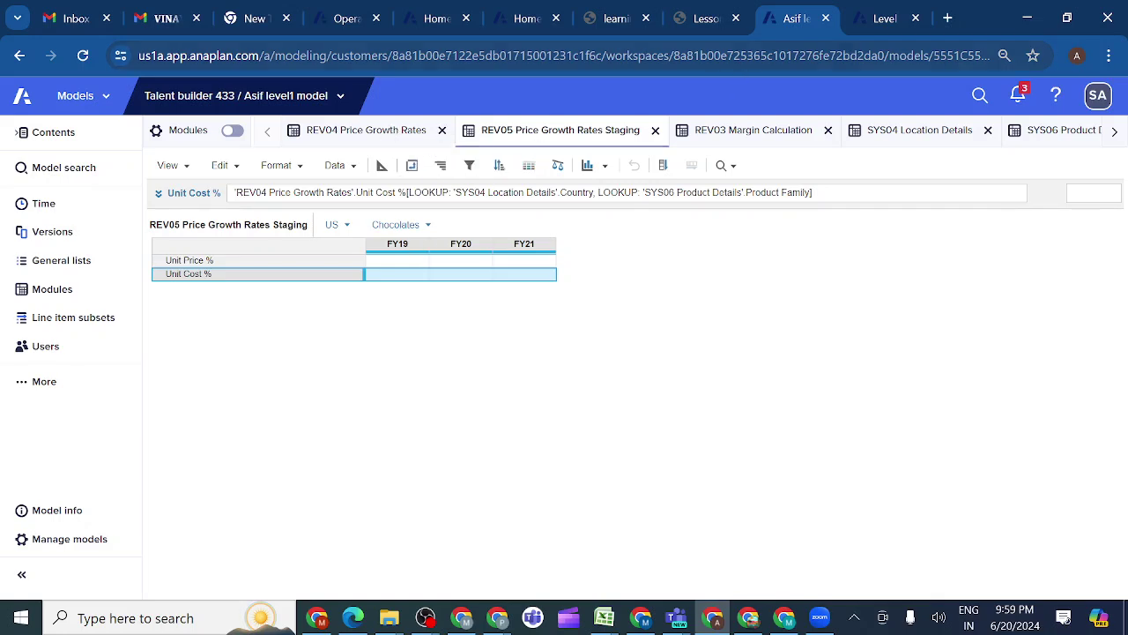
click(871, 29)
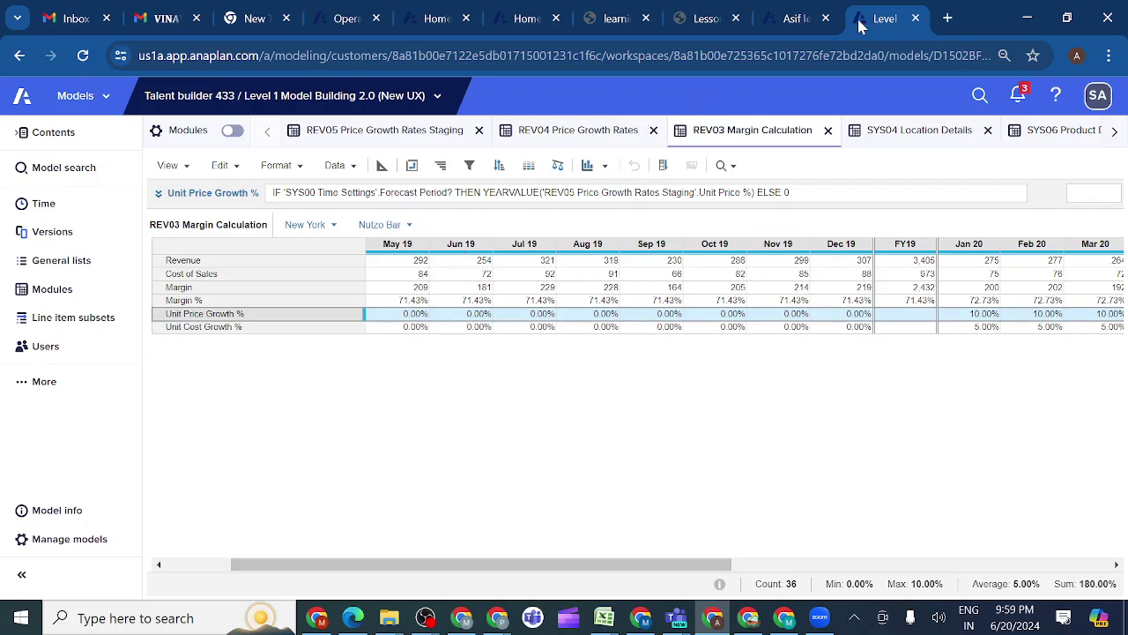
click(793, 21)
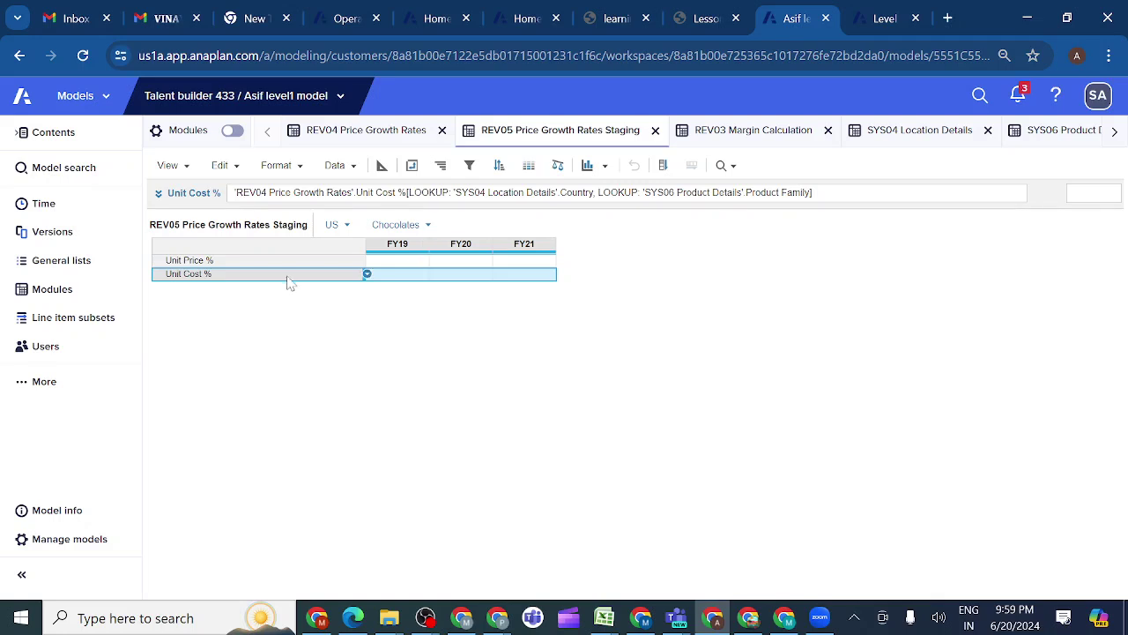
click(396, 261)
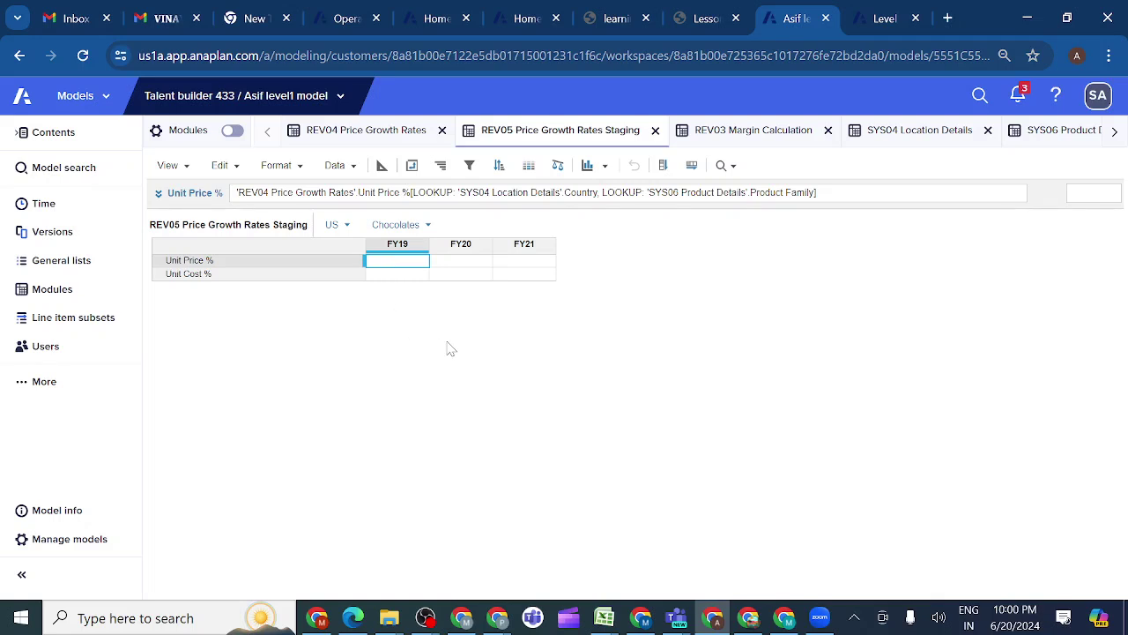
Step: Switch to the Anaplan evening class meeting in Microsoft Teams, look through the participants and stop sharing the screen
mouse_move(676, 620)
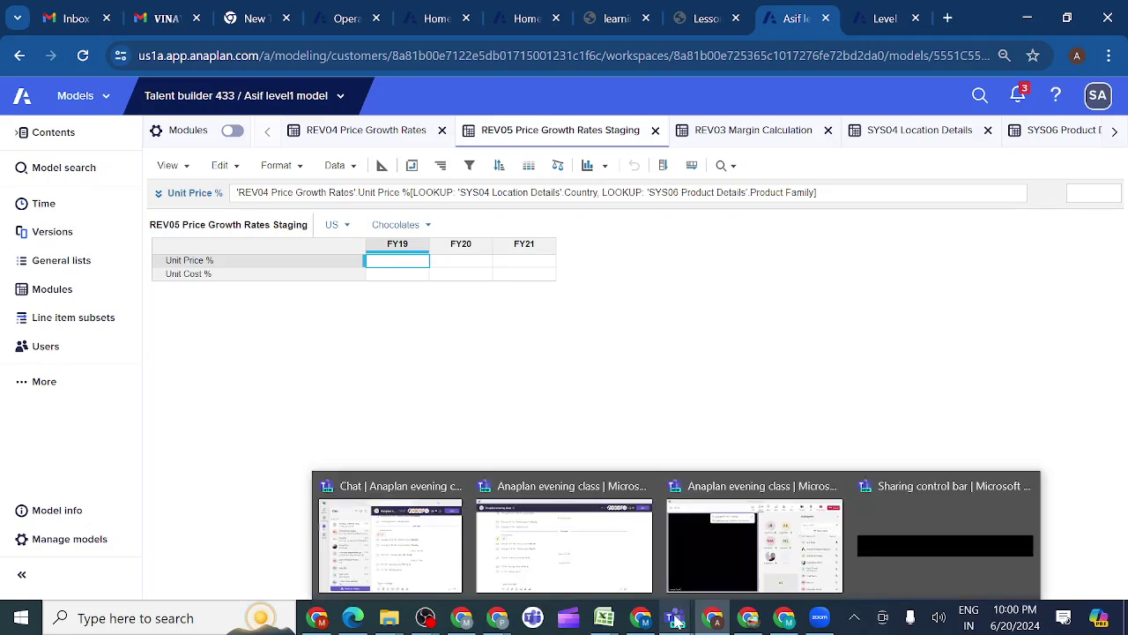
click(756, 571)
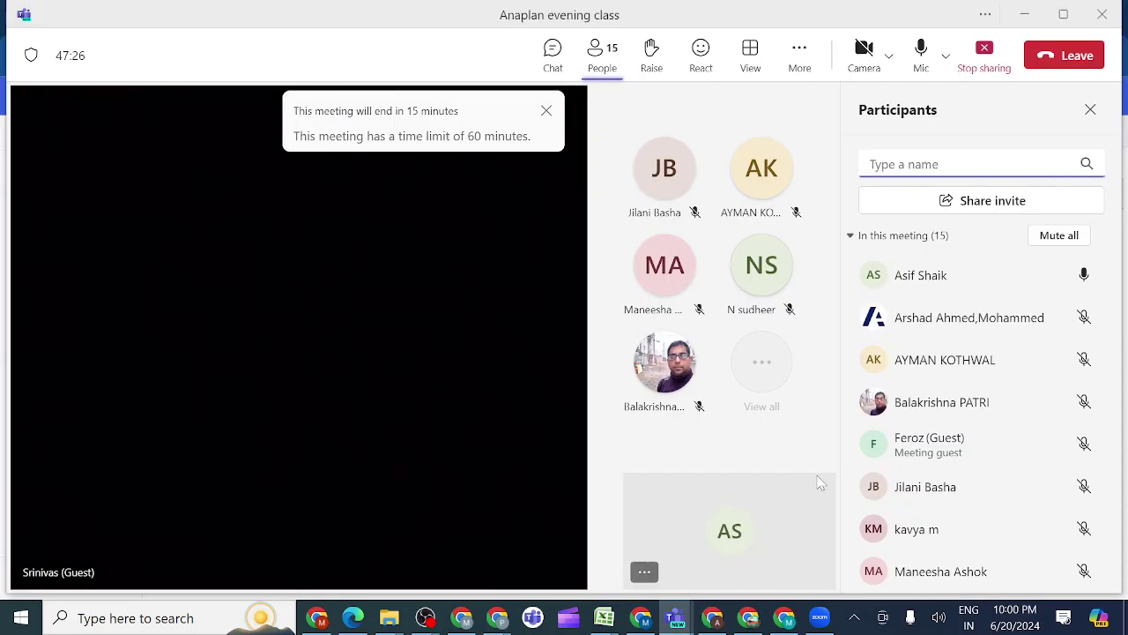
scroll(961, 445, down, 3)
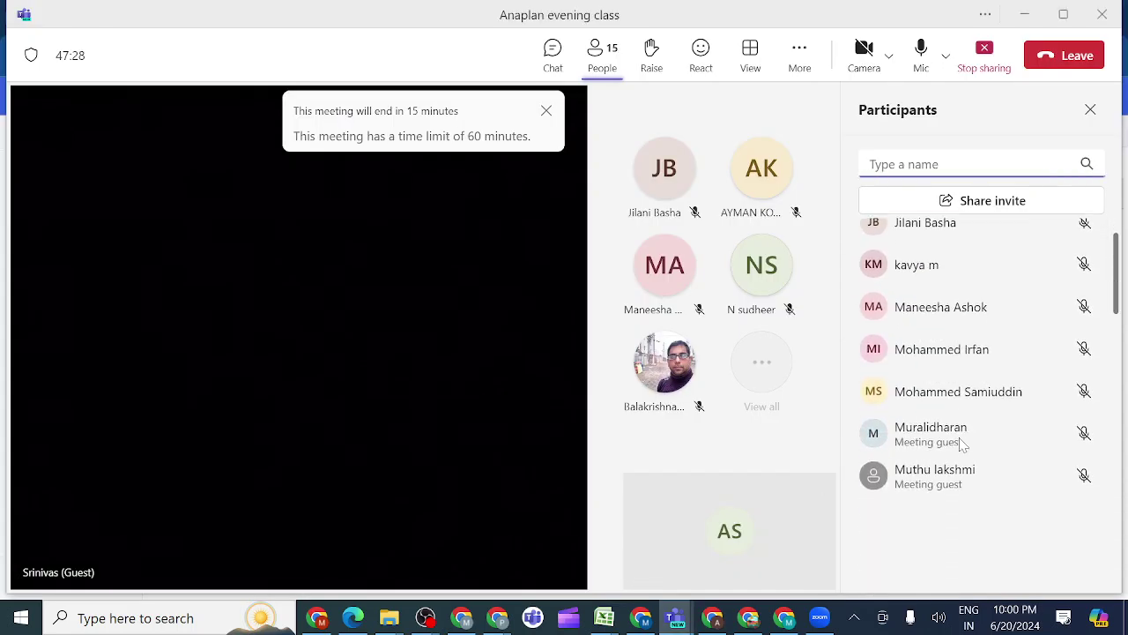
scroll(962, 446, down, 1)
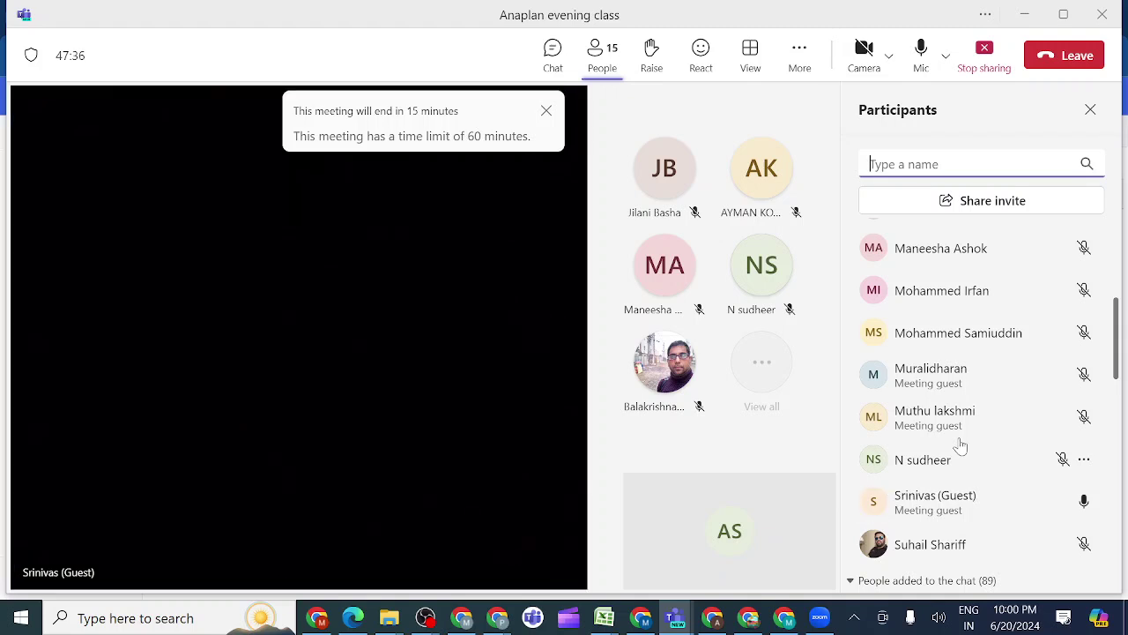
scroll(961, 447, down, 3)
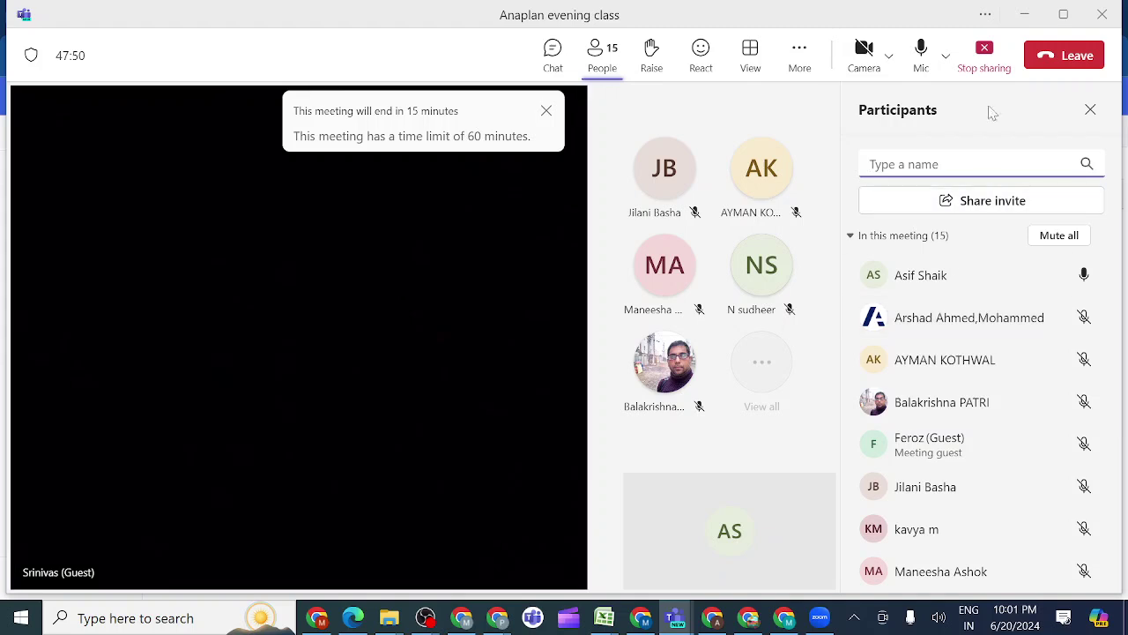
click(985, 53)
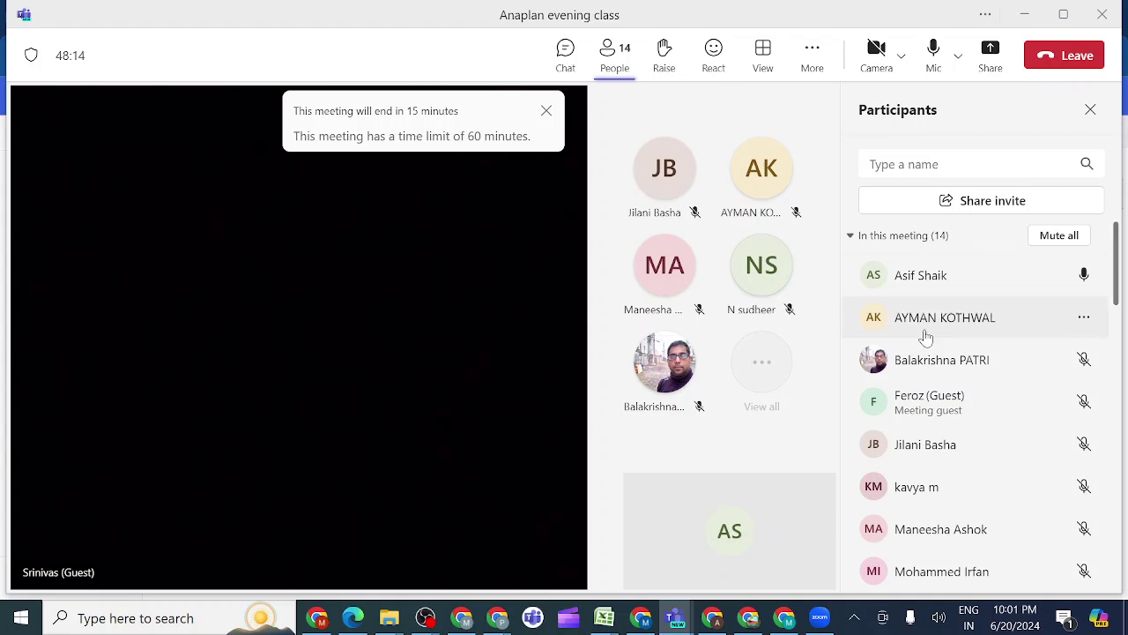
Step: Review the meeting's participant list, including the attendees' microphone status and the people added to the chat
scroll(992, 404, down, 3)
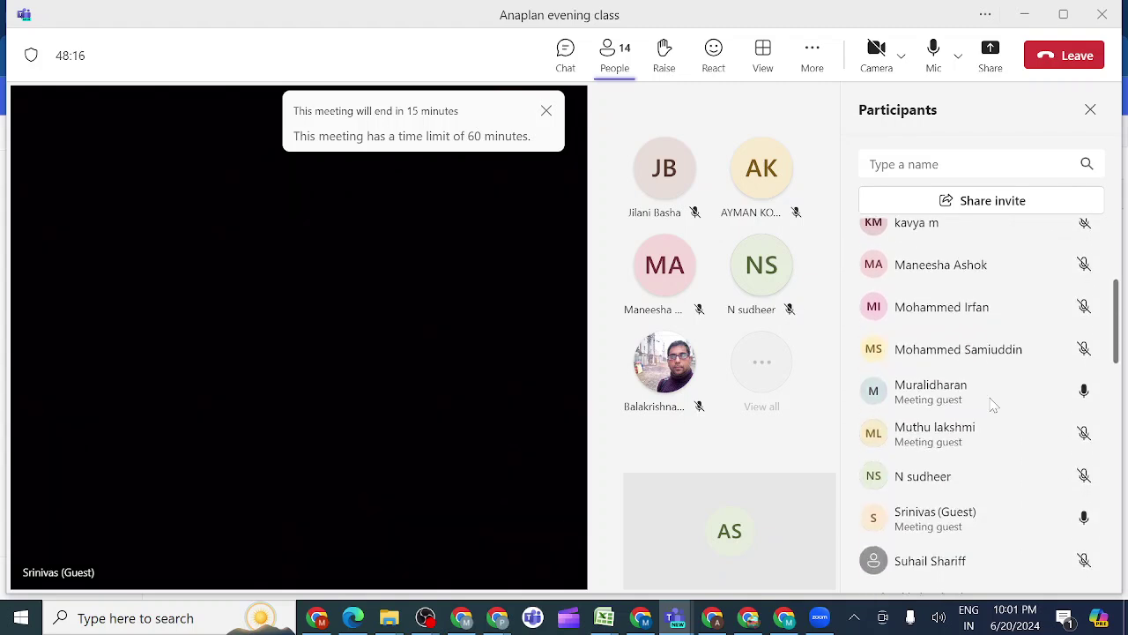
scroll(991, 404, down, 2)
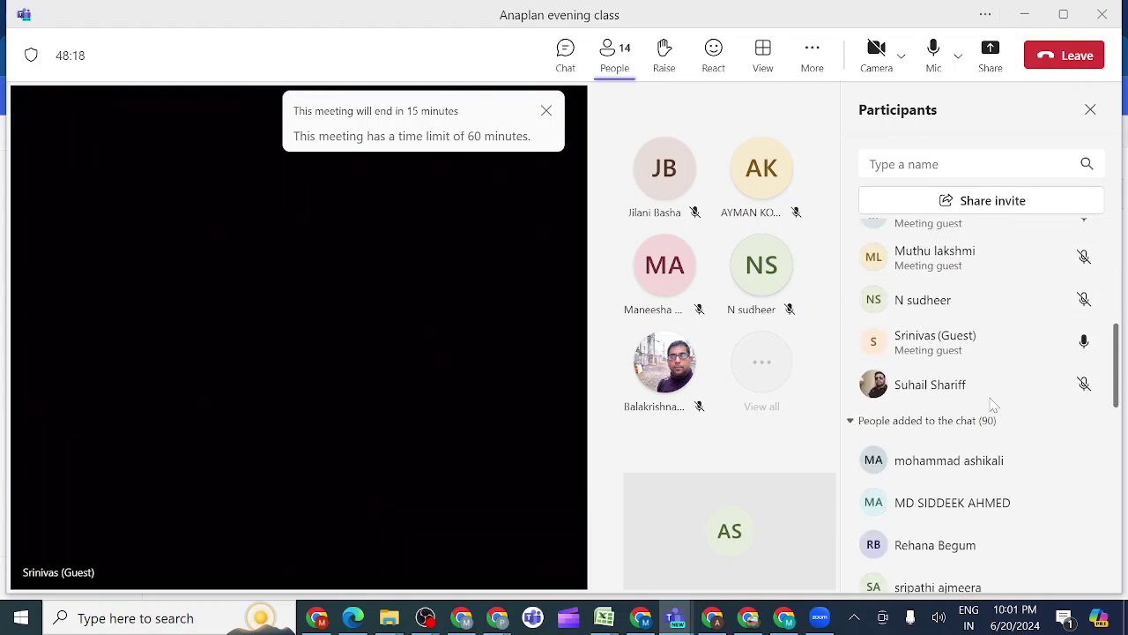
scroll(993, 404, up, 4)
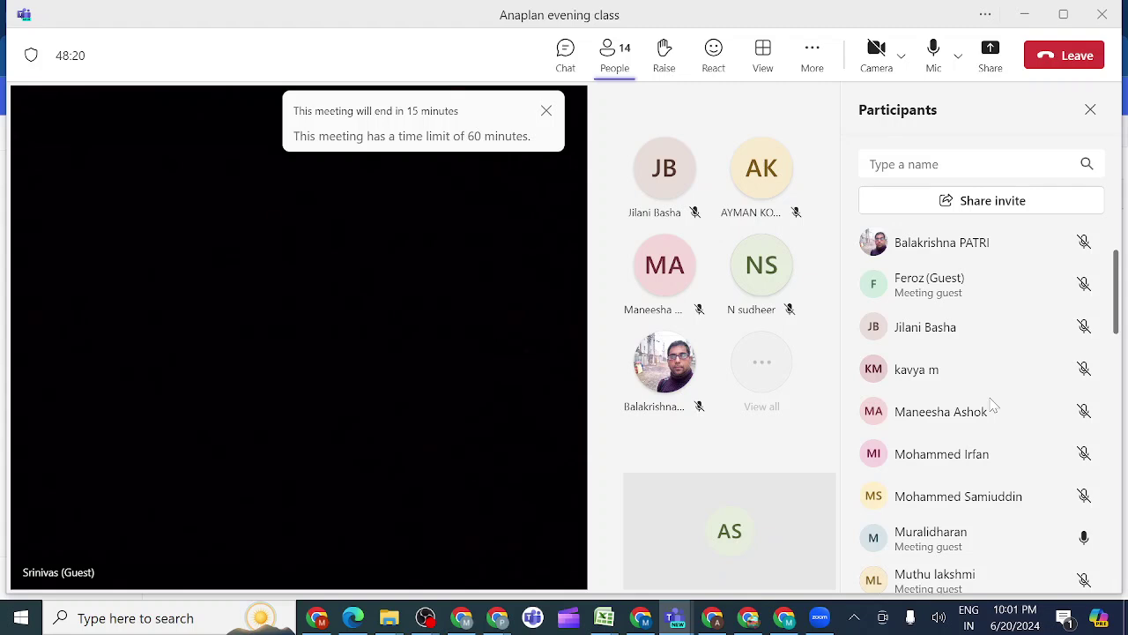
scroll(992, 403, up, 2)
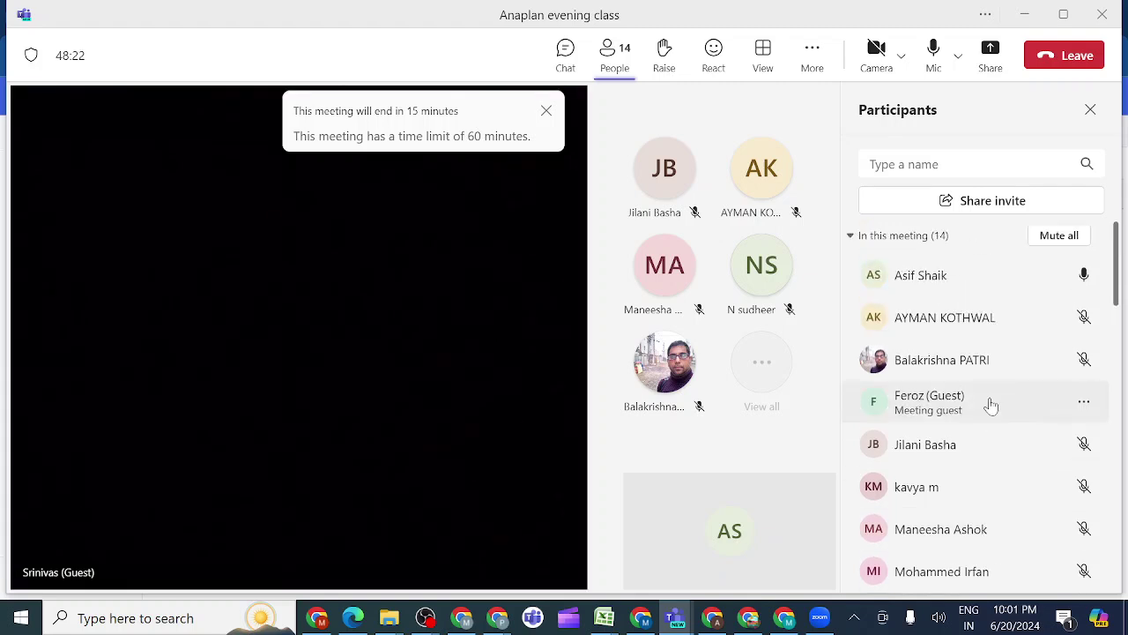
scroll(992, 404, down, 4)
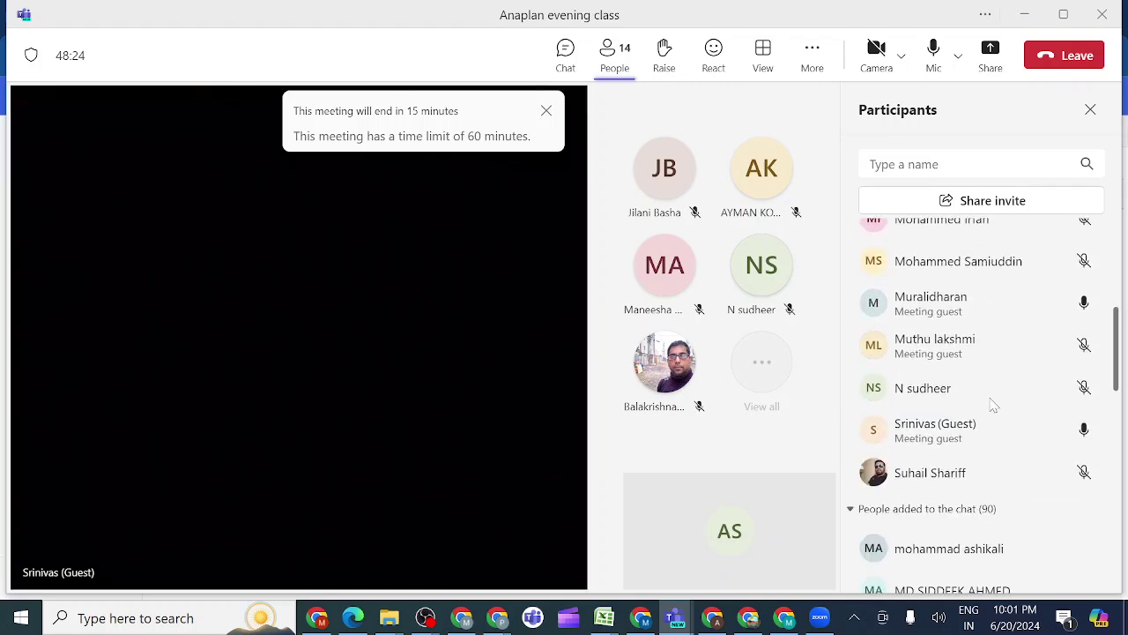
scroll(992, 404, down, 3)
scroll(992, 404, up, 7)
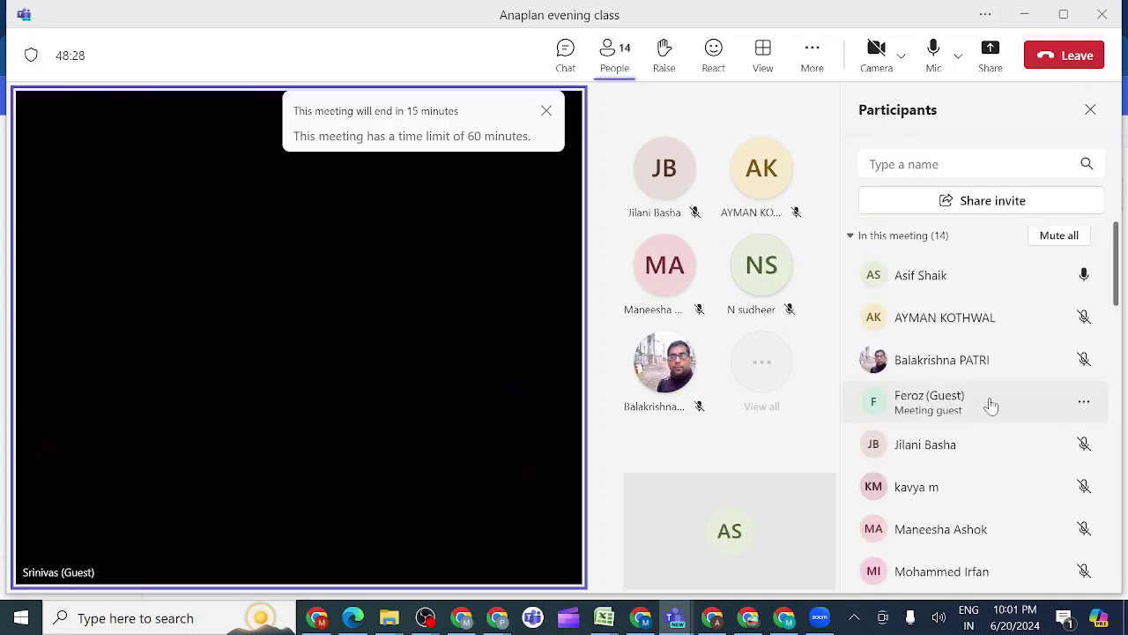
scroll(992, 404, down, 2)
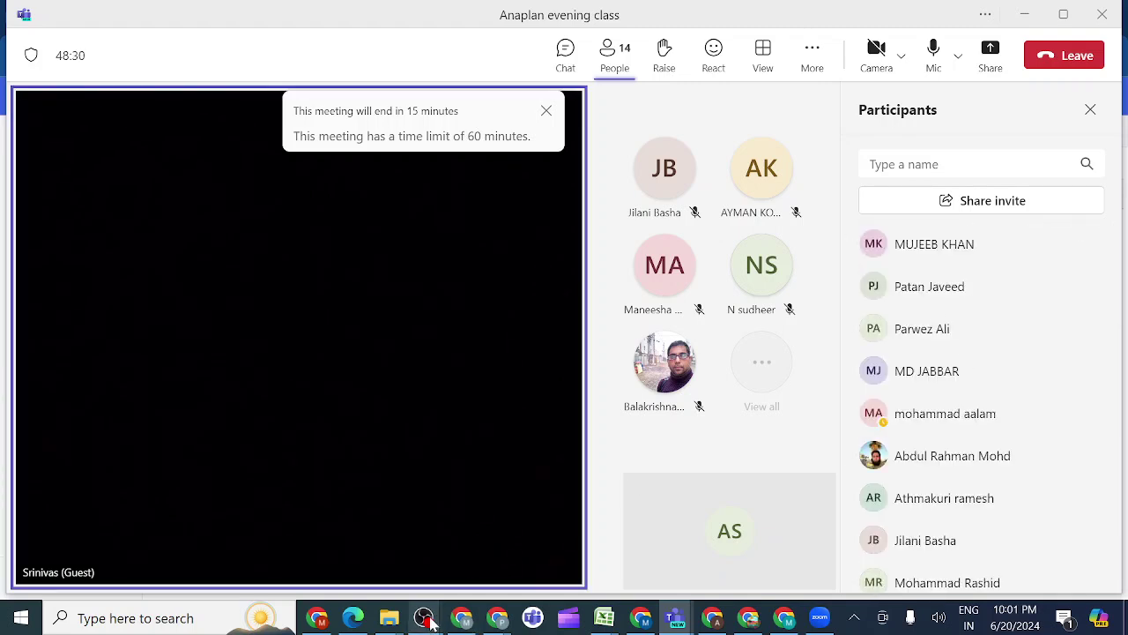
Step: Switch to OBS and stop the screen recording
mouse_move(430, 621)
click(485, 559)
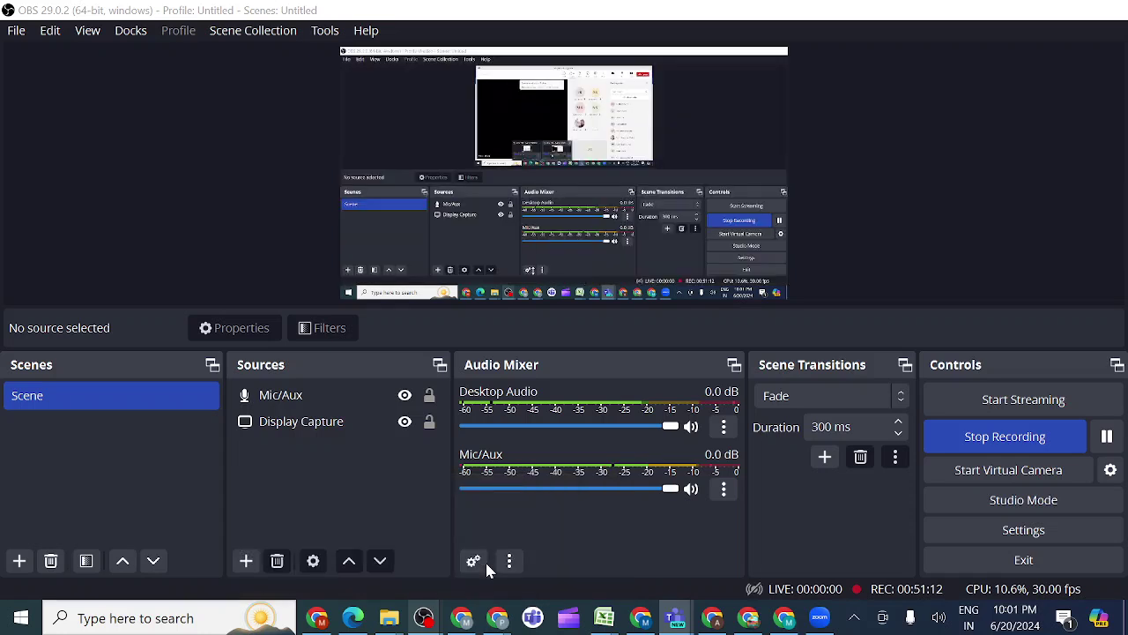
click(977, 438)
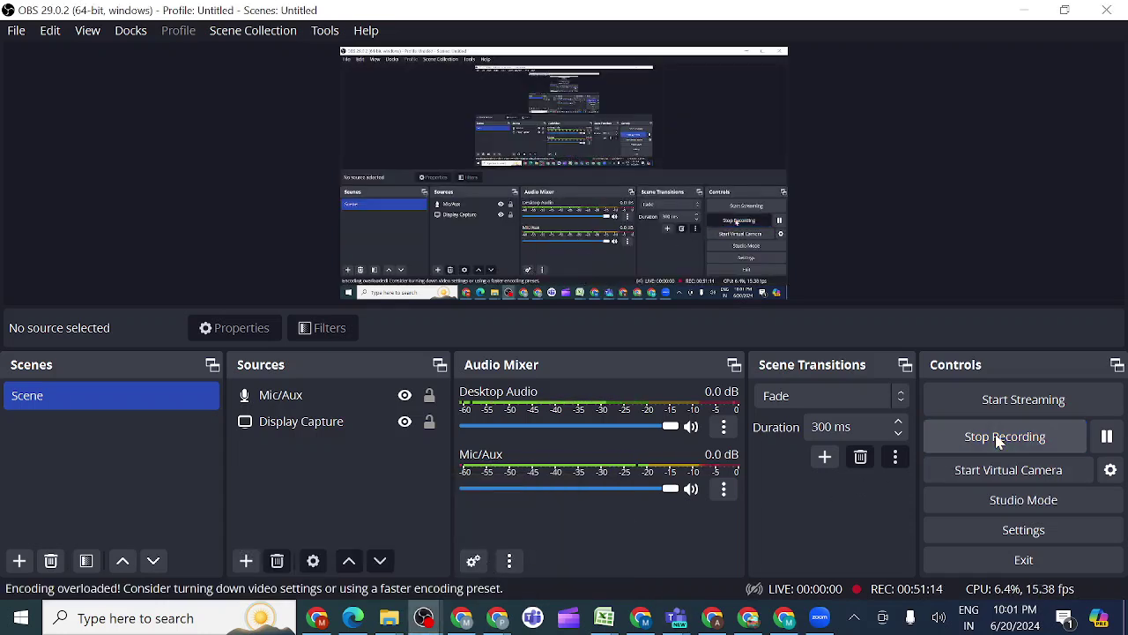